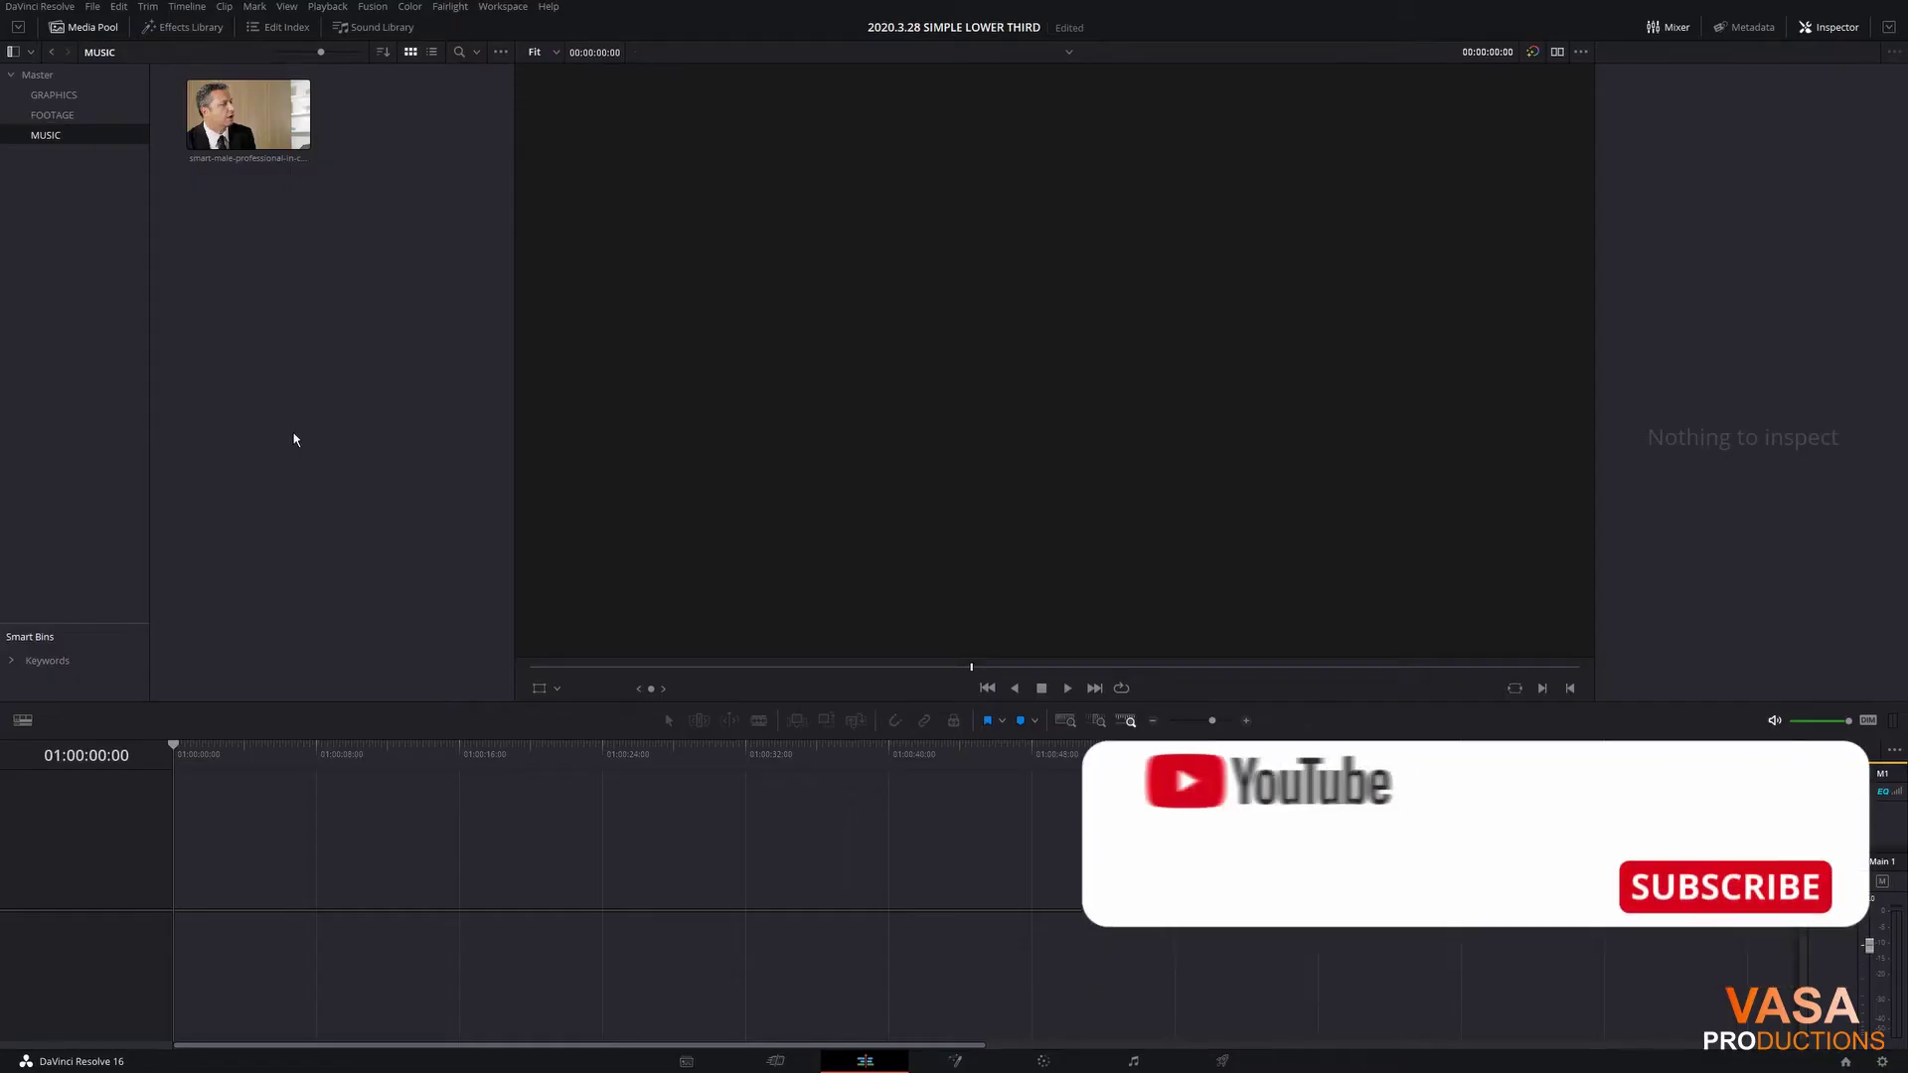
Step: Put the interview clip on a new timeline and trim its end to about six seconds
drag(248, 115, 186, 845)
click(186, 846)
drag(532, 753, 480, 809)
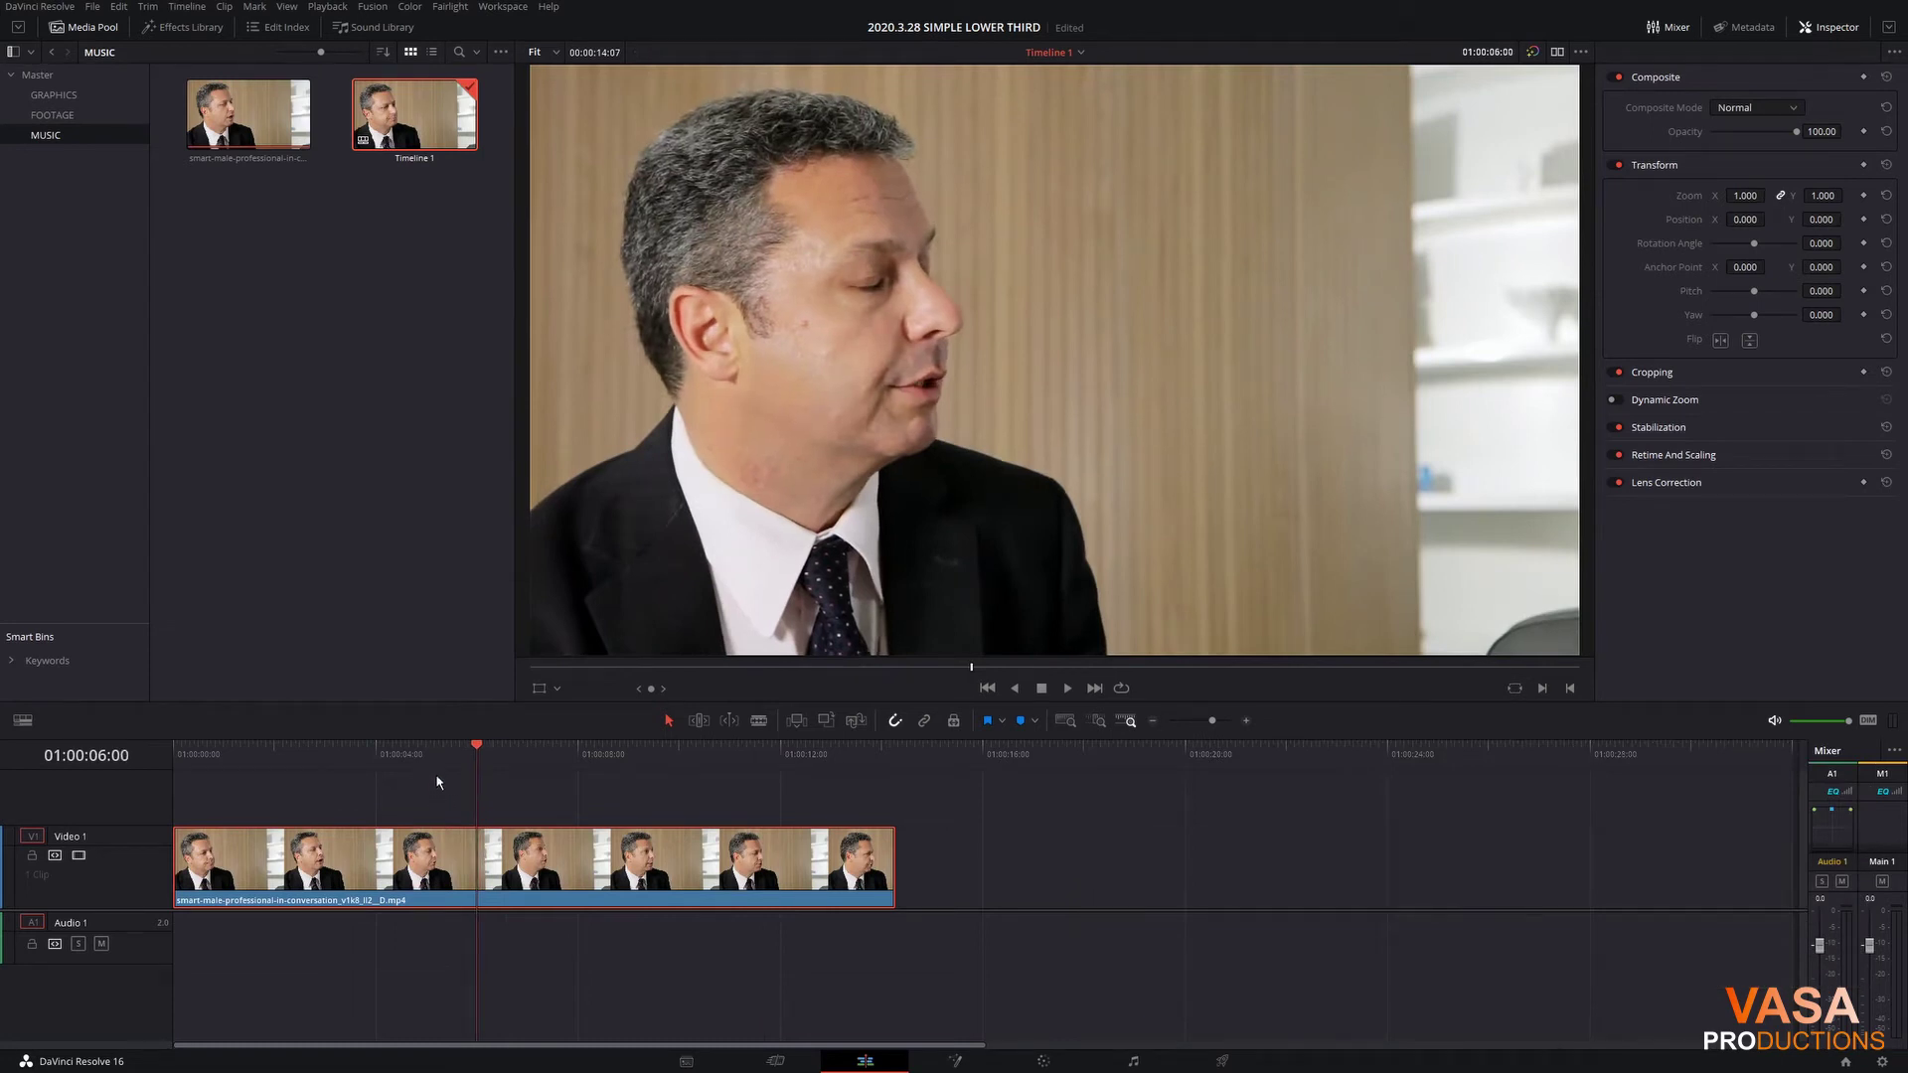
key(shift+])
drag(477, 753, 351, 758)
Step: Convert the trimmed clip into Fusion Clip 1 and scrub to preview it
right_click(402, 889)
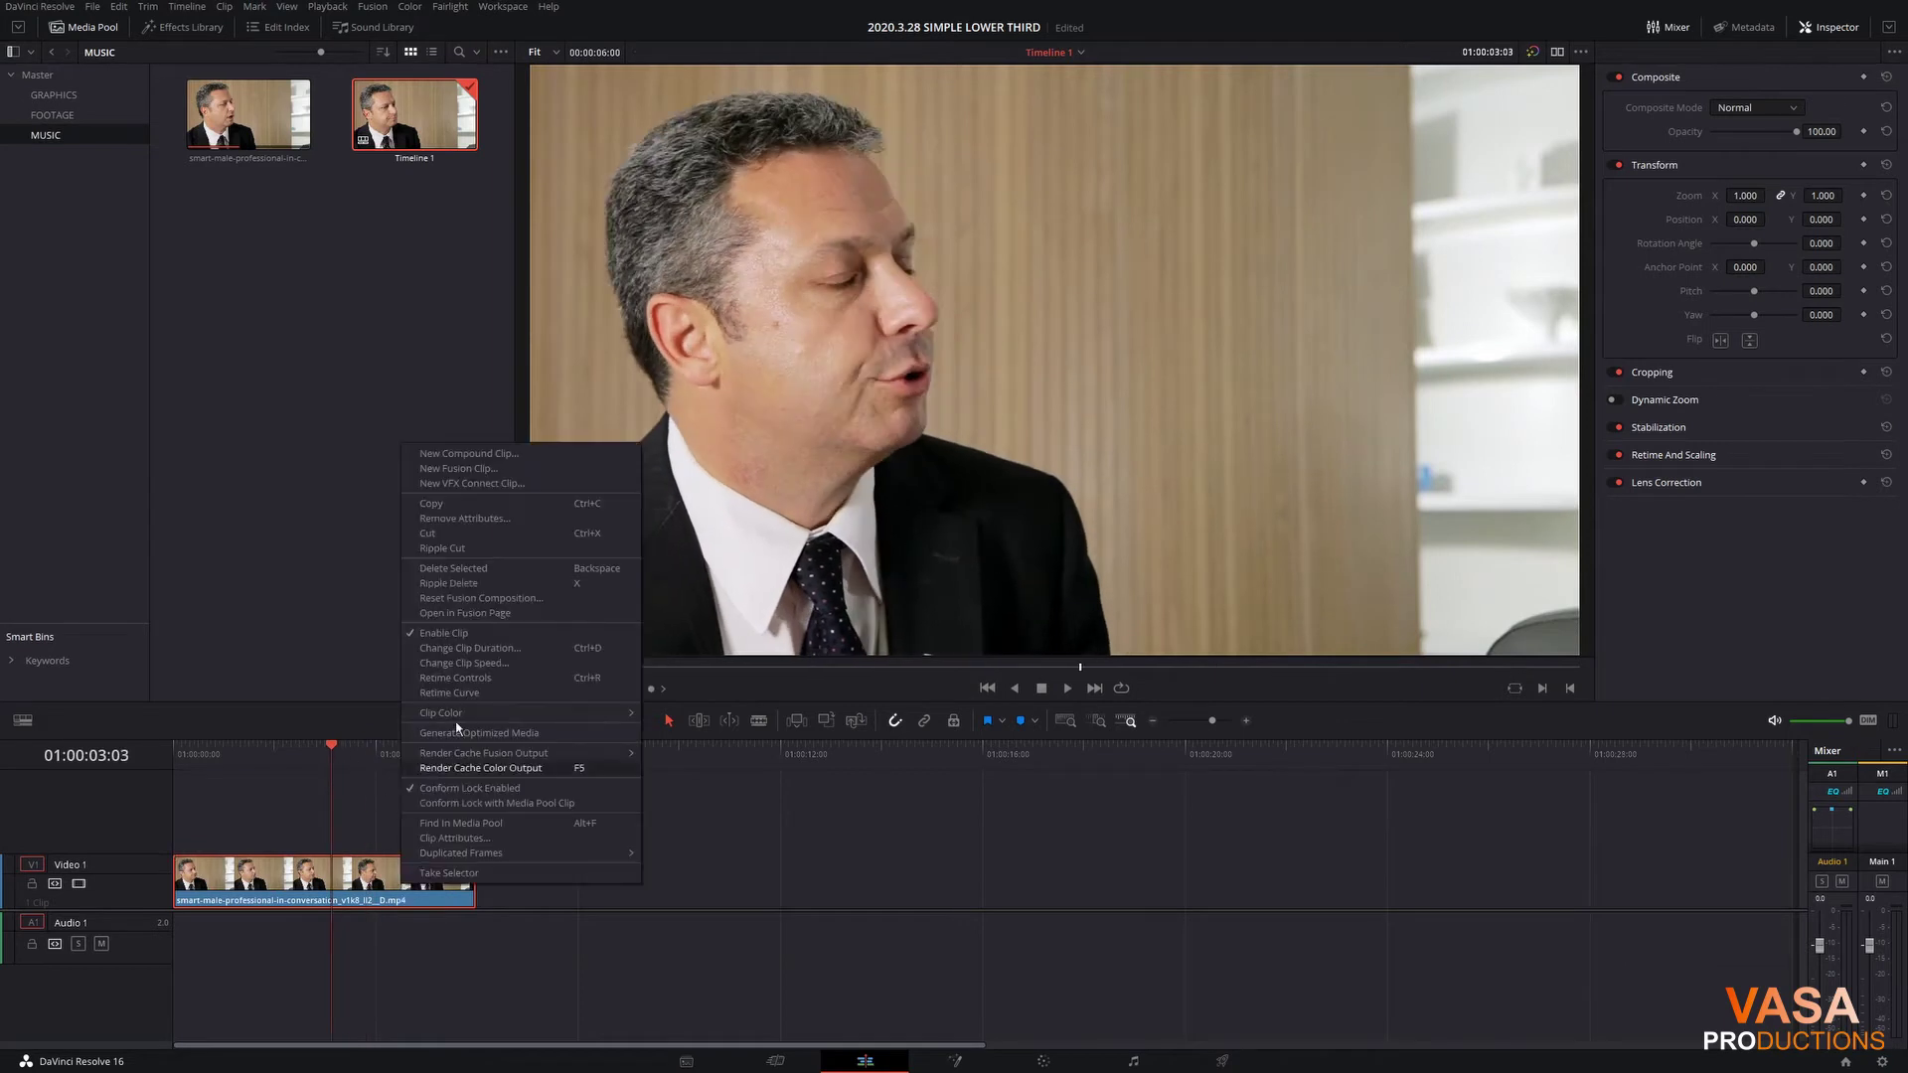
click(468, 468)
right_click(378, 884)
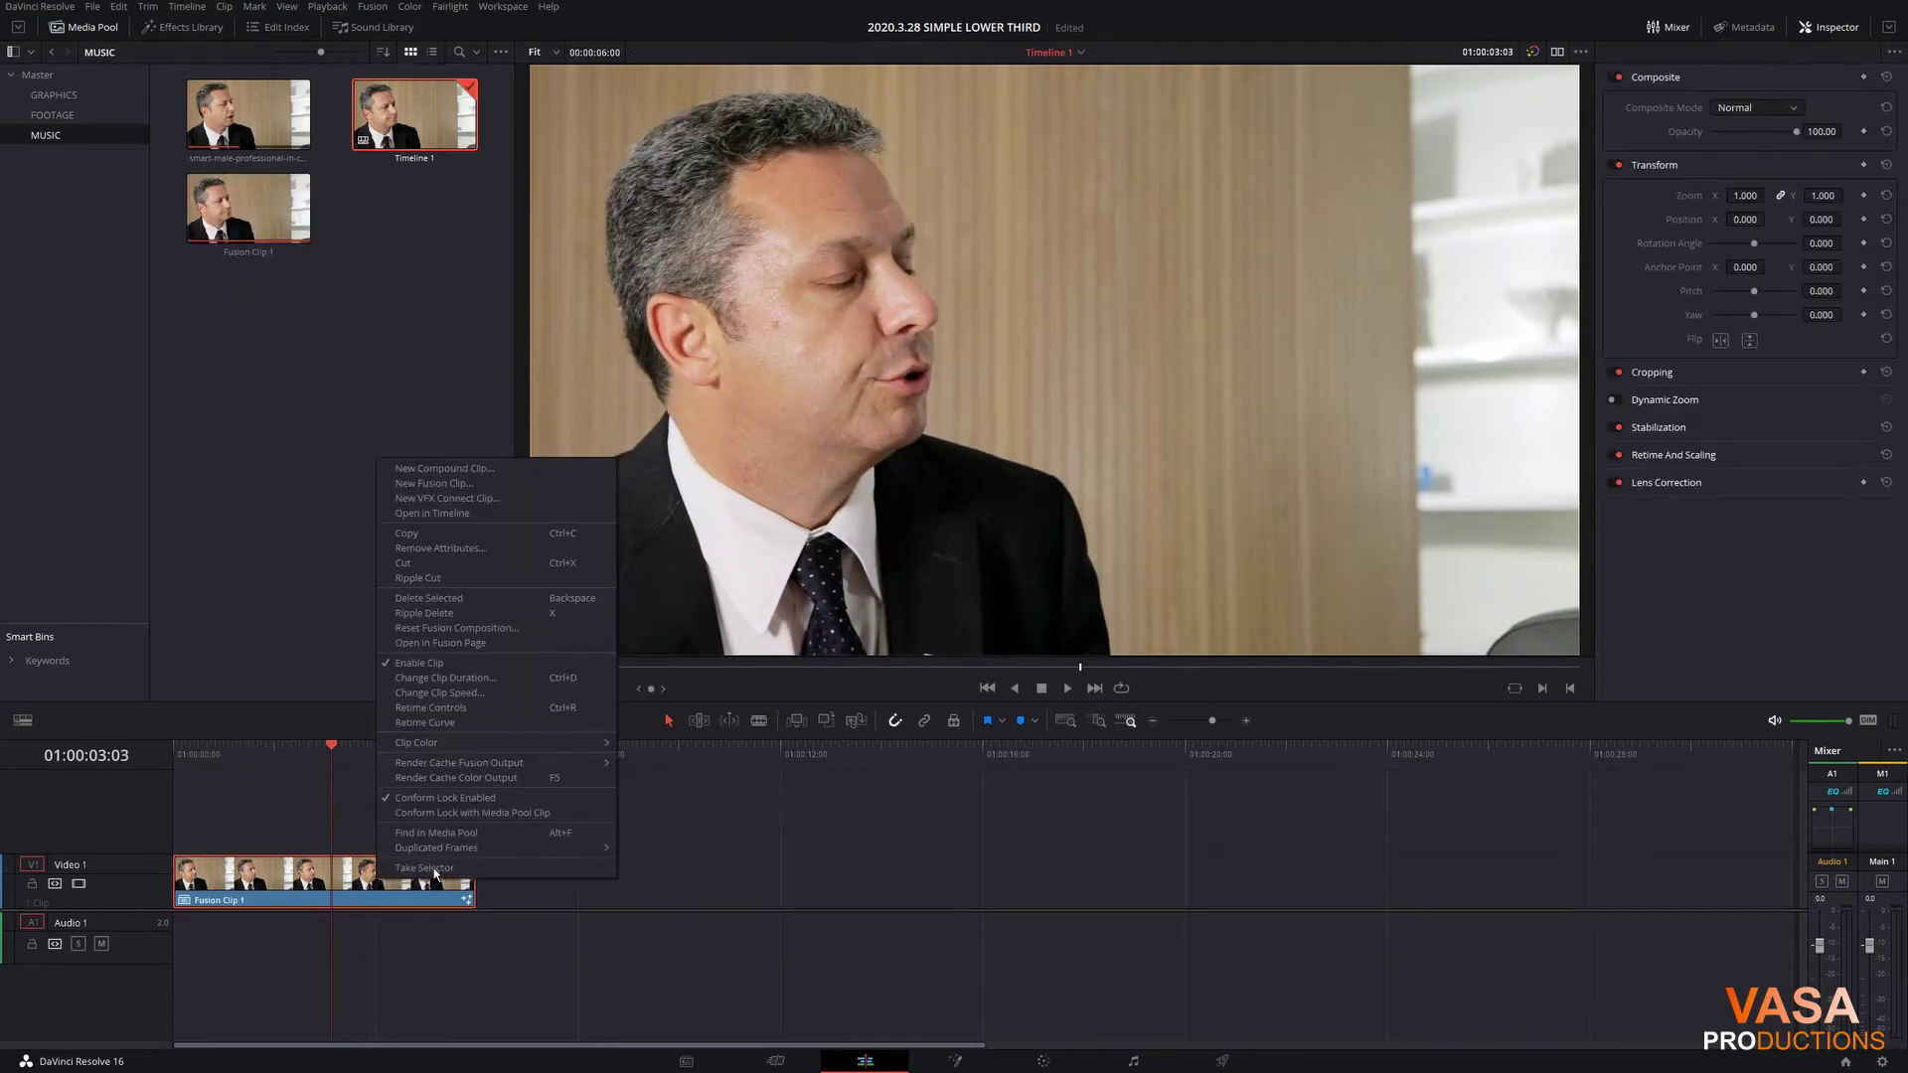
mouse_move(506, 744)
click(672, 897)
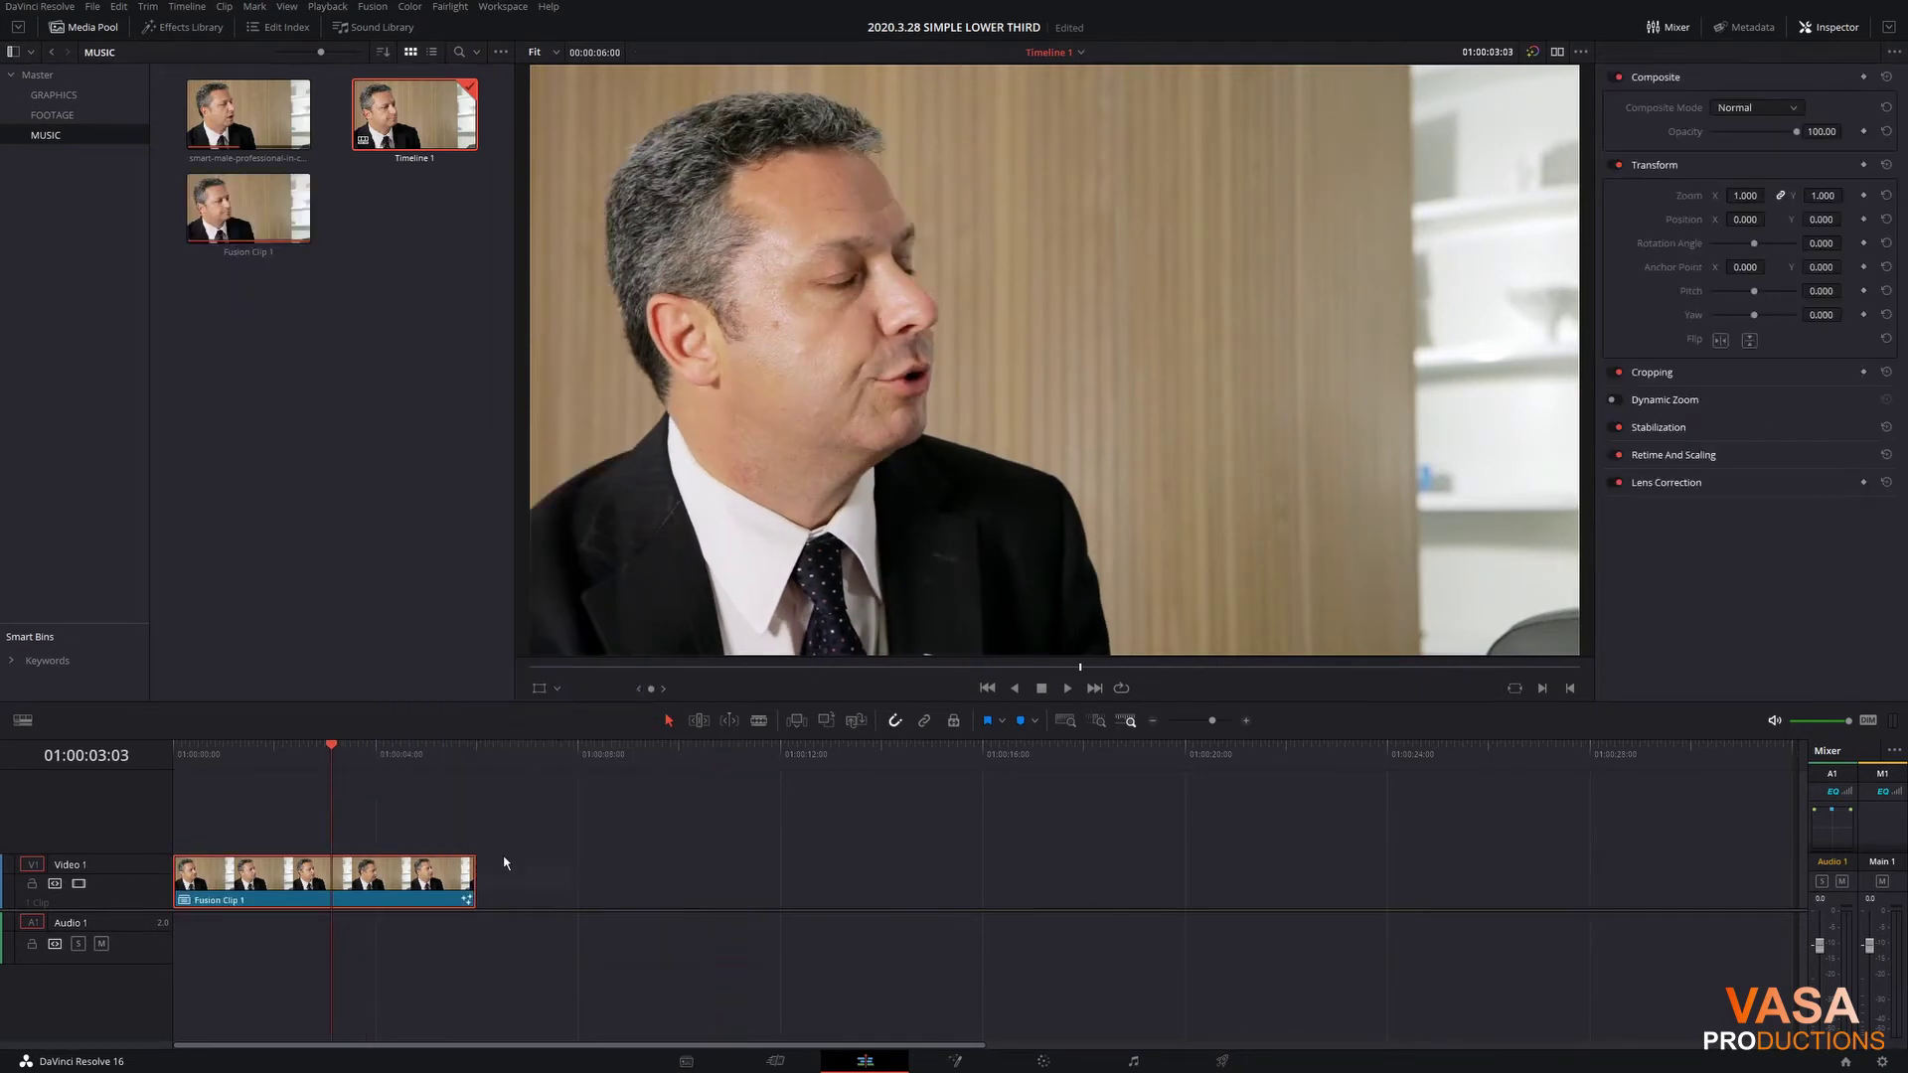
mouse_move(337, 756)
mouse_down()
mouse_move(300, 753)
mouse_move(335, 756)
mouse_up()
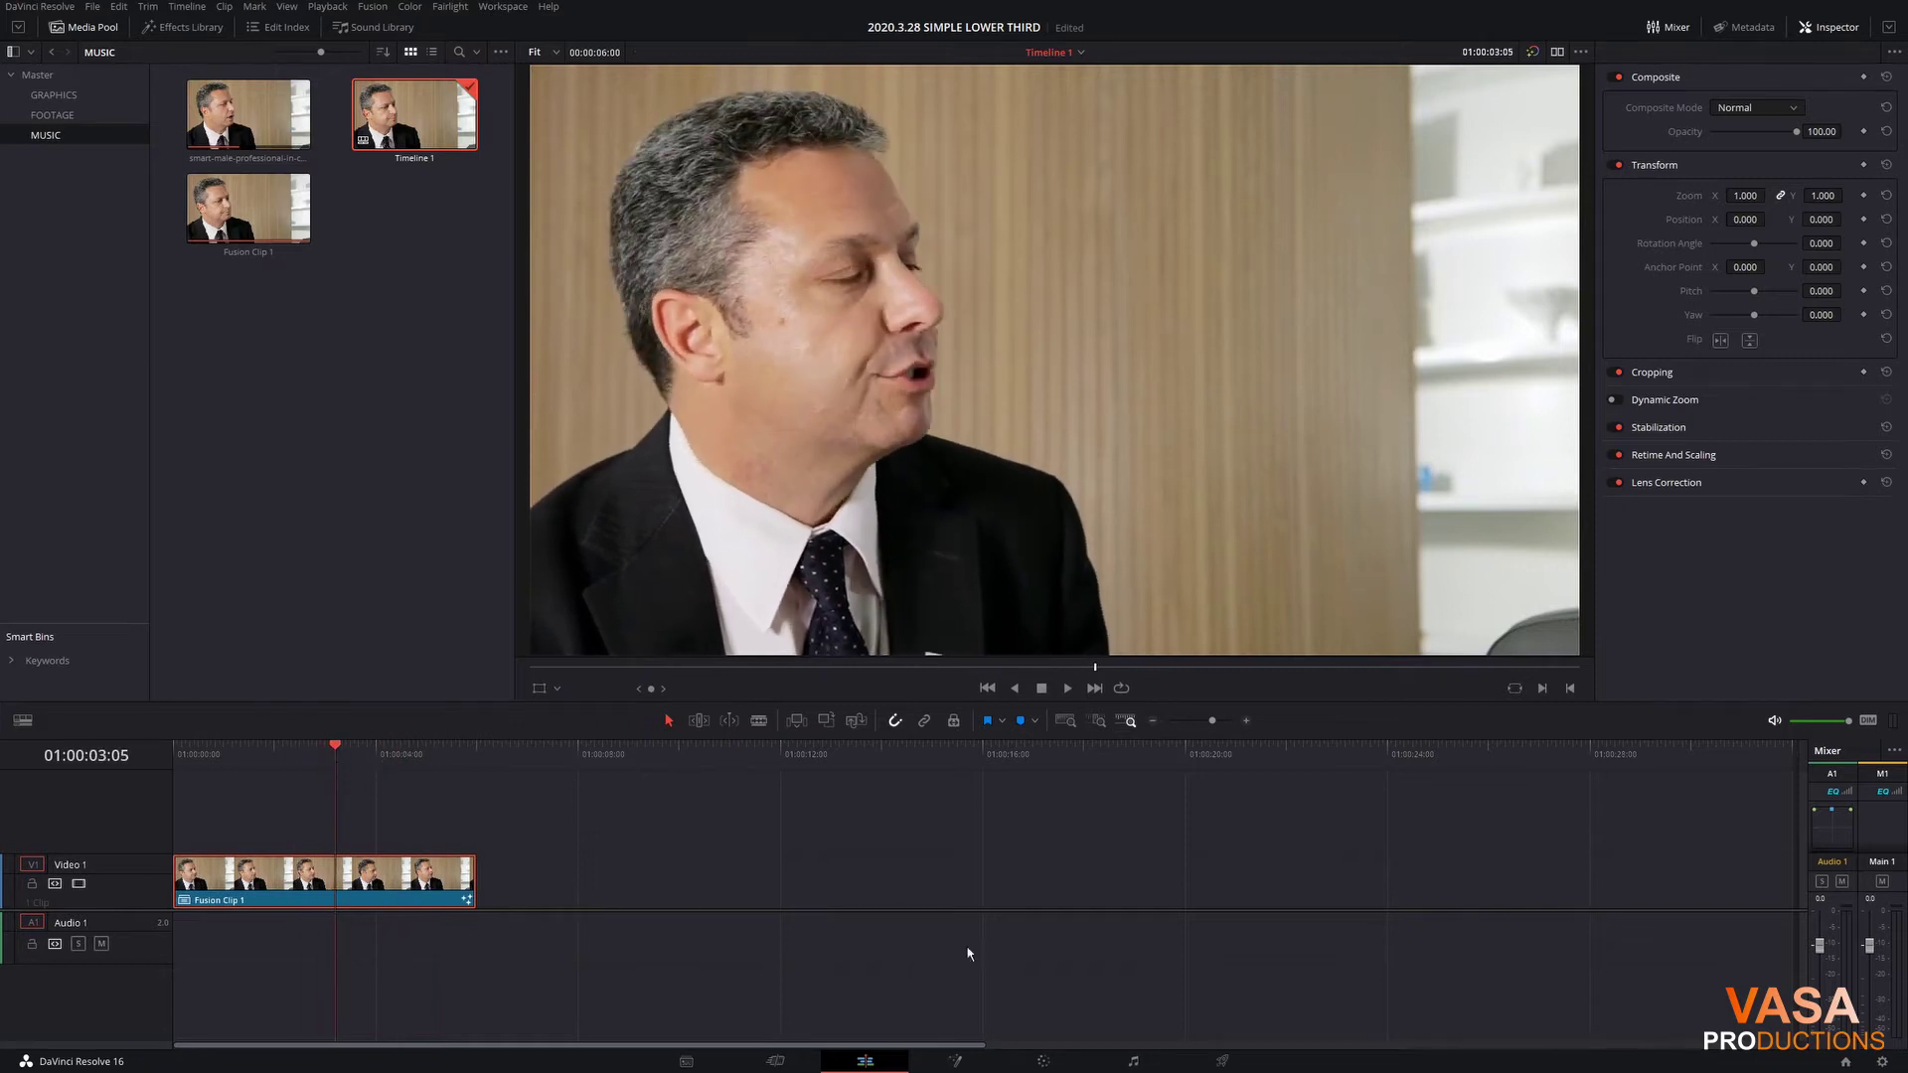
Step: On the Fusion page, spread MediaIn1 and MediaOut1 apart on one level
click(953, 1062)
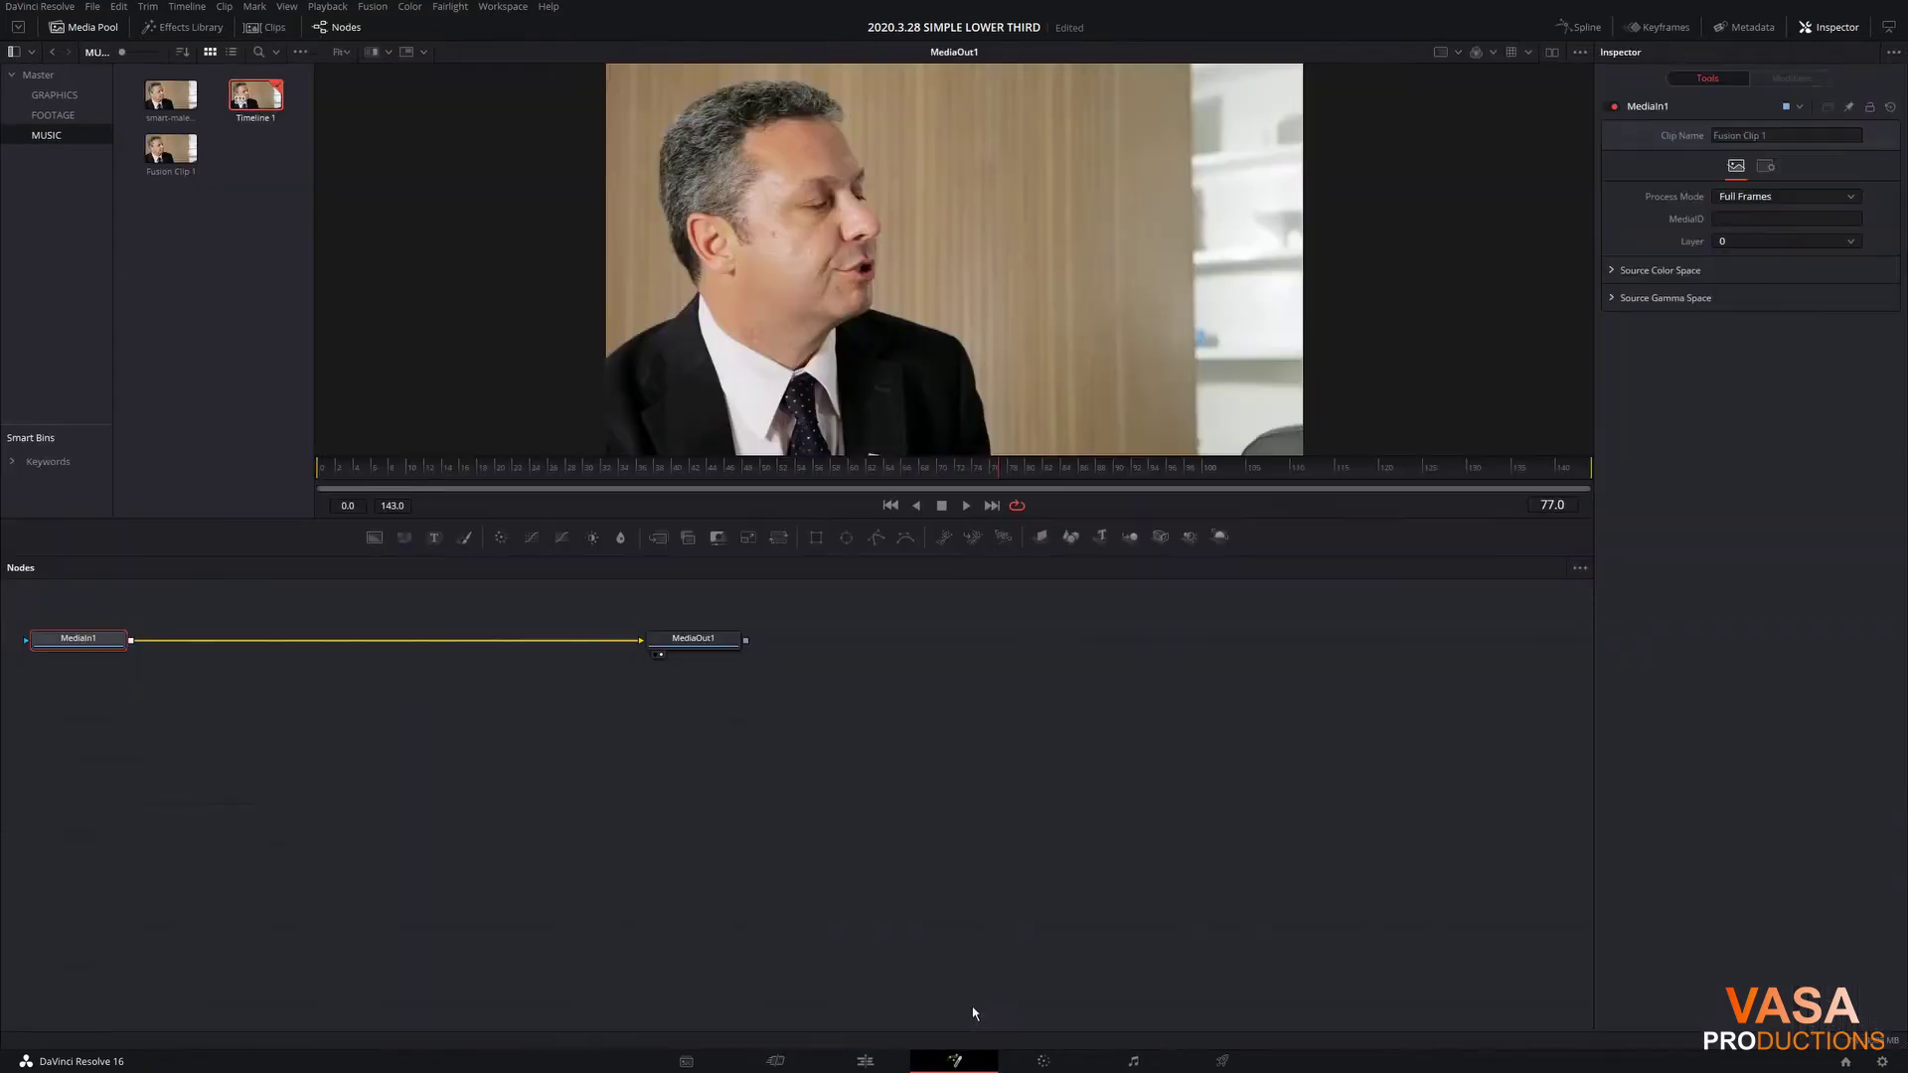
drag(710, 645, 1478, 945)
drag(94, 652, 238, 934)
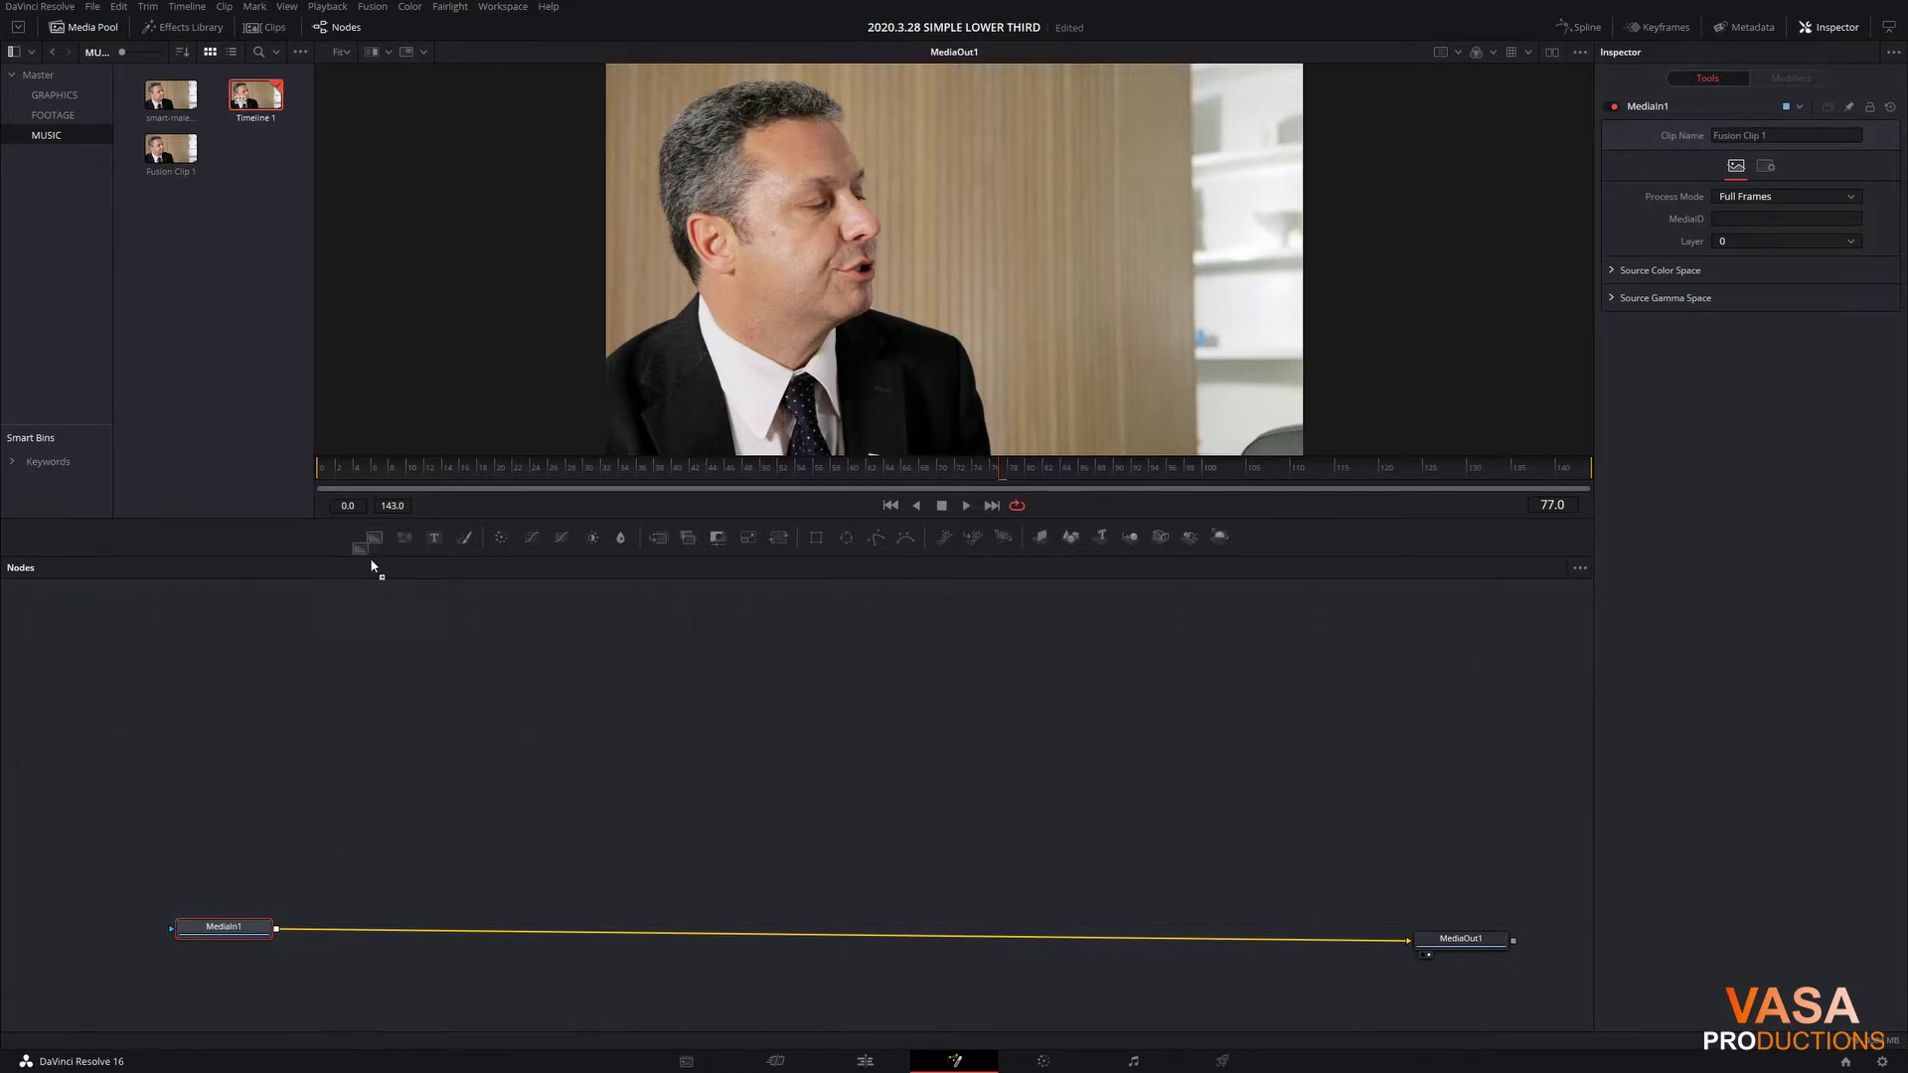
Step: Merge Background1 into the MediaIn1–MediaOut1 link via Merge1, with Transform1 in between
drag(350, 605, 419, 935)
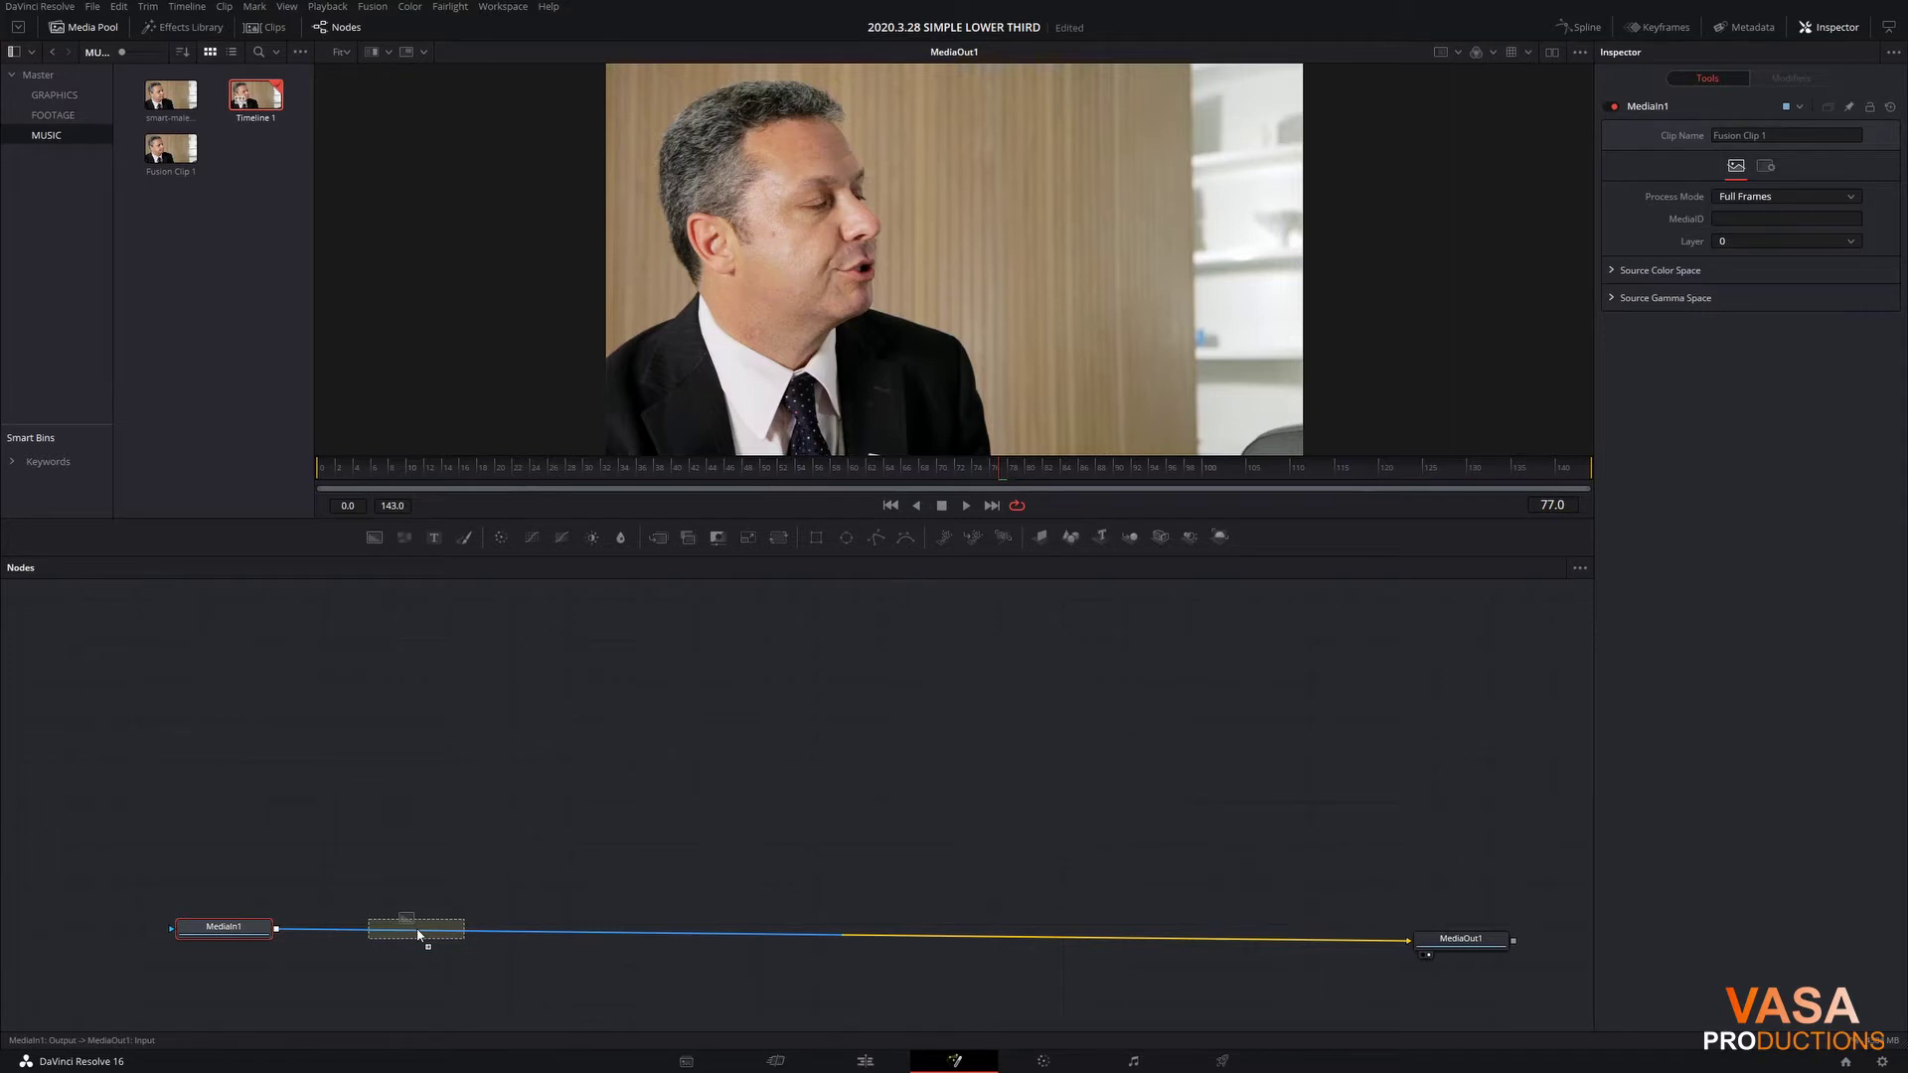
drag(419, 934, 419, 934)
drag(223, 968, 422, 830)
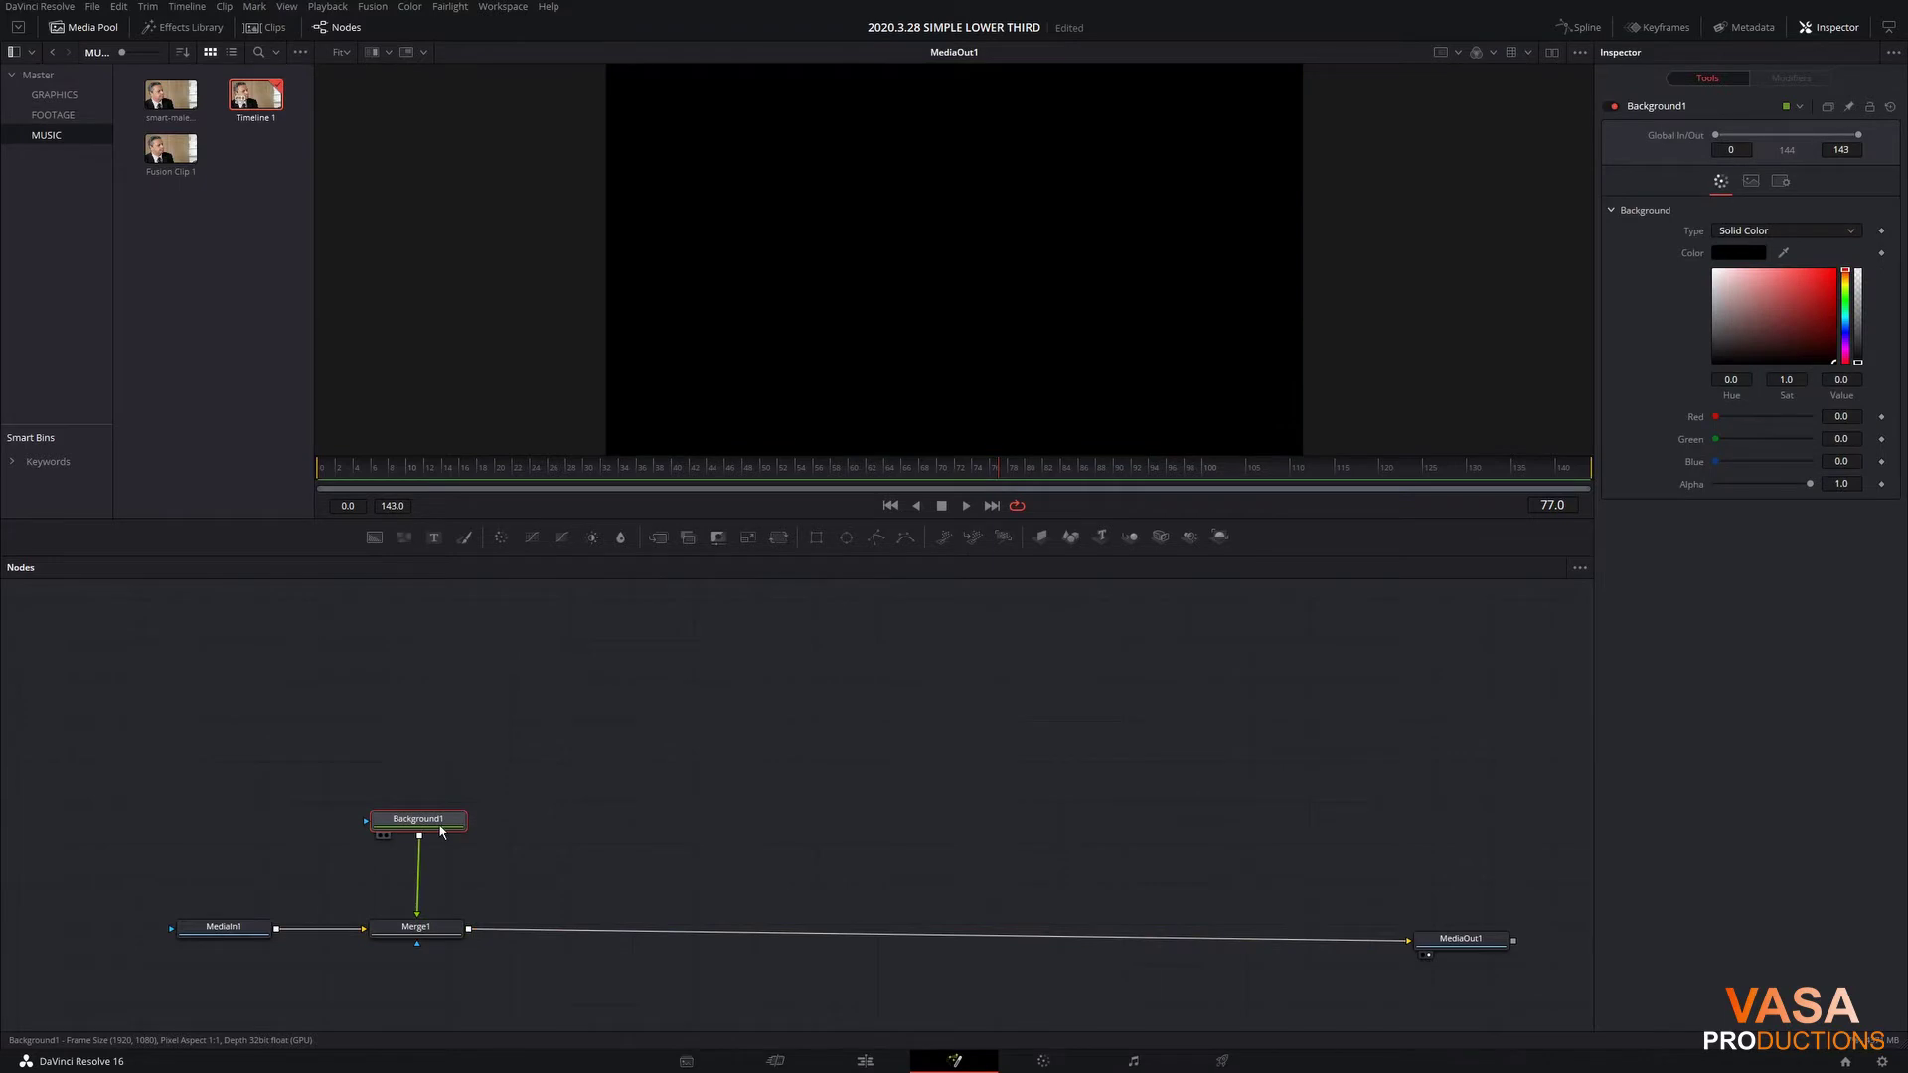
click(779, 537)
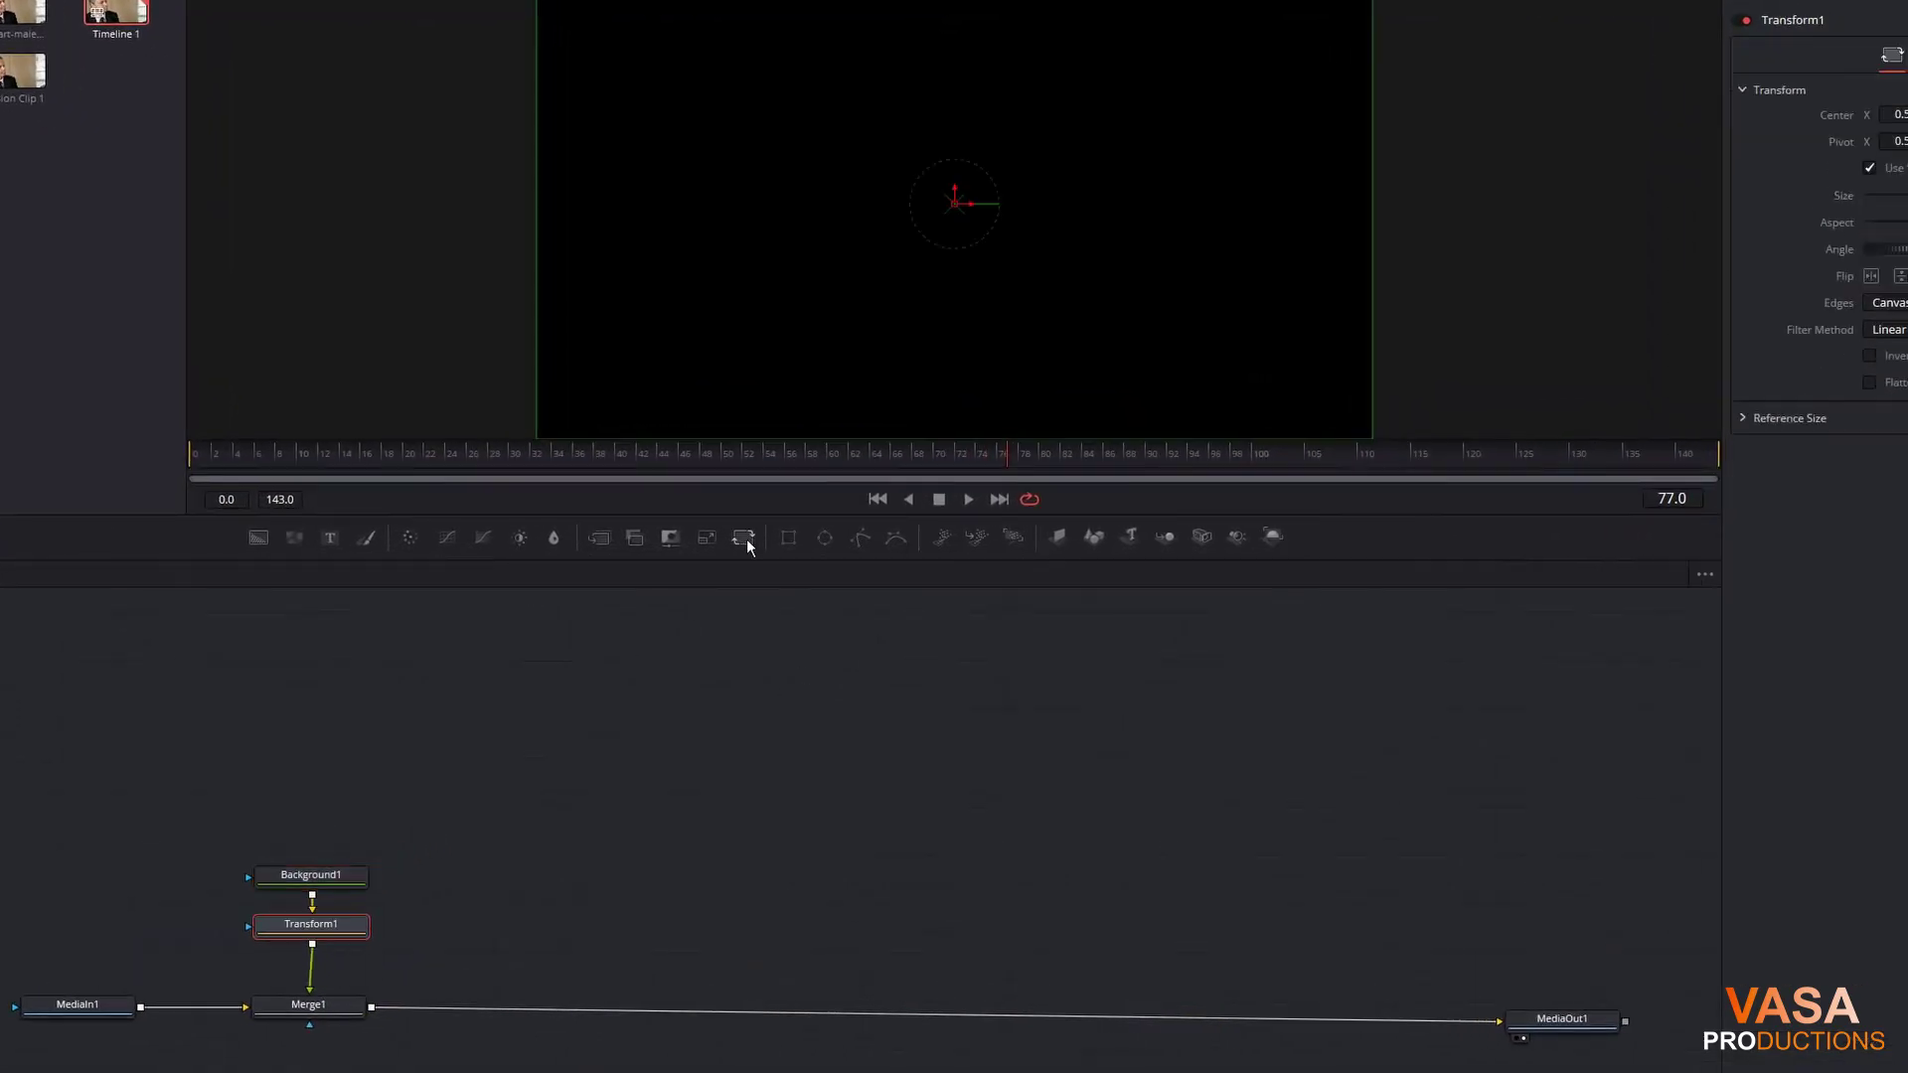
drag(328, 888, 326, 871)
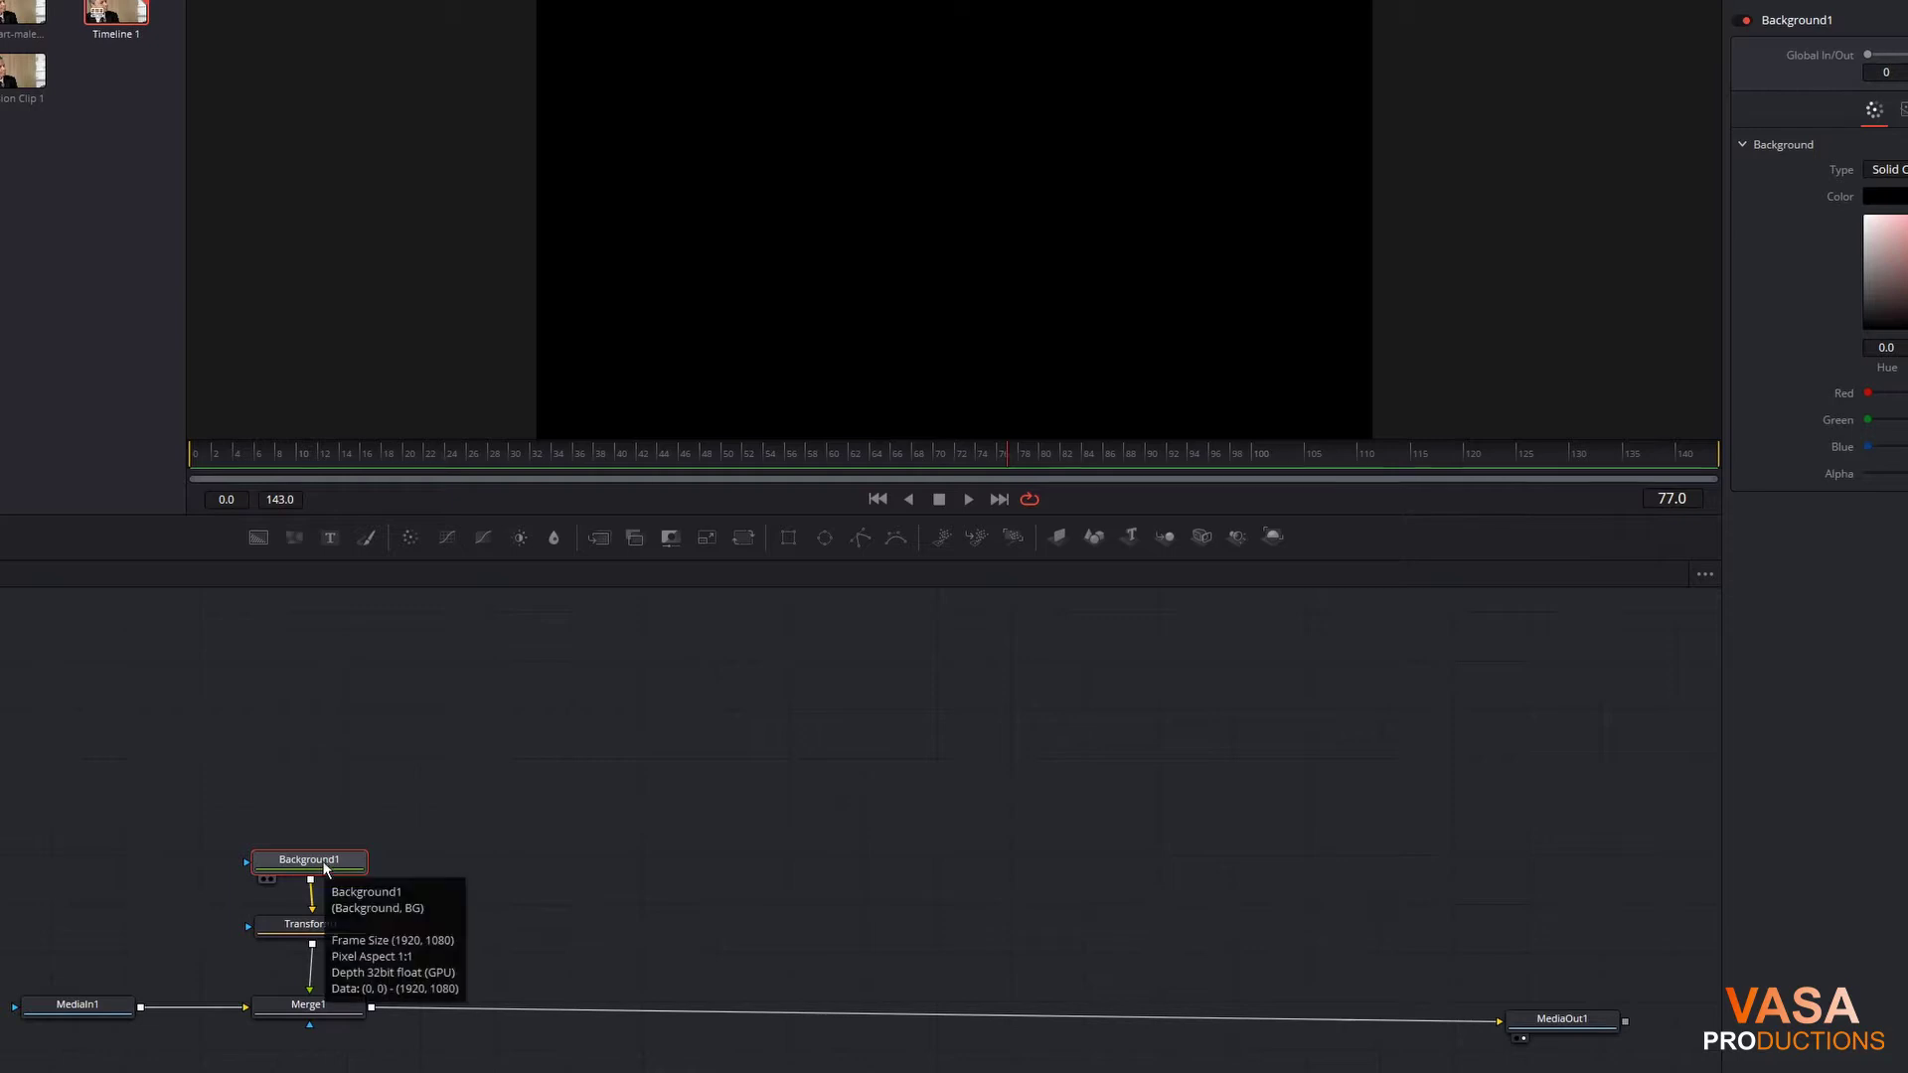
Step: Flatten Background1 into a thin bar with Rectangle1 and colour it blue (Hue 0.552, Value 0.827)
click(781, 541)
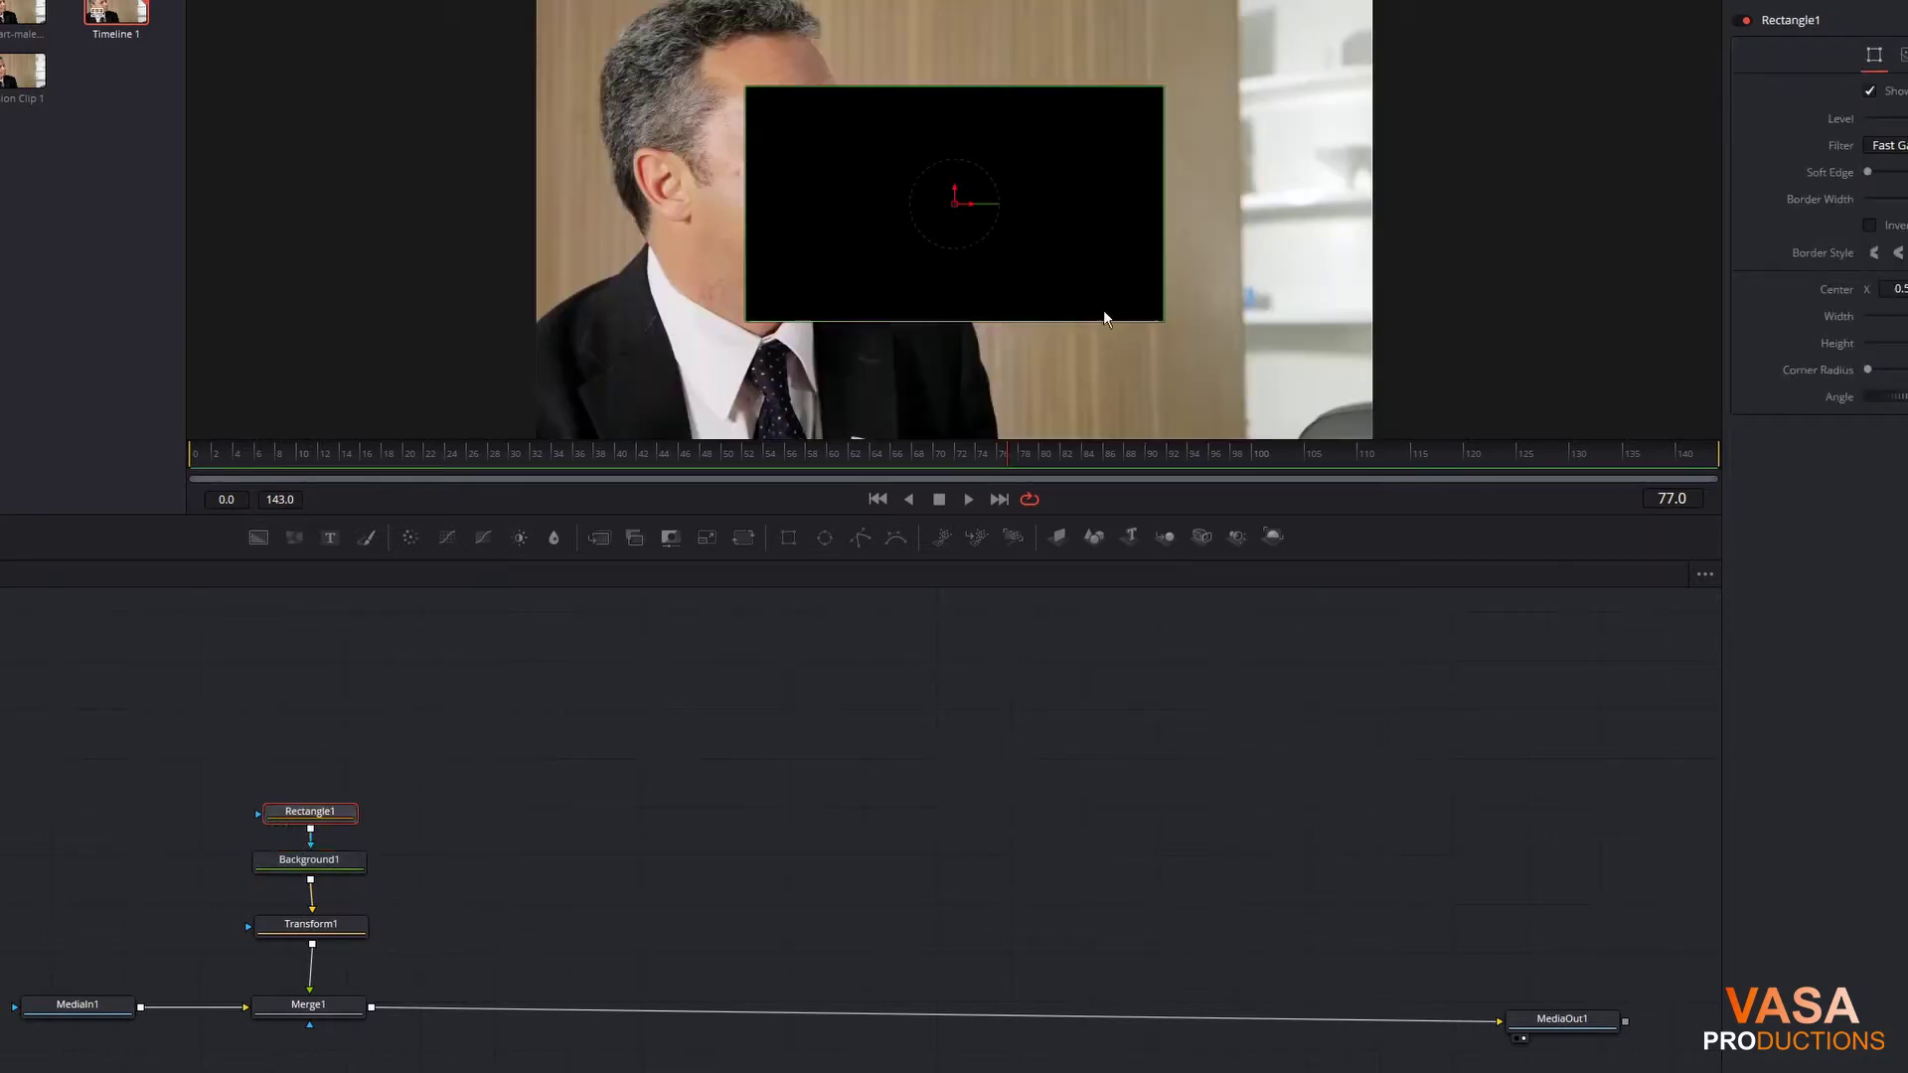
drag(1040, 86, 1028, 206)
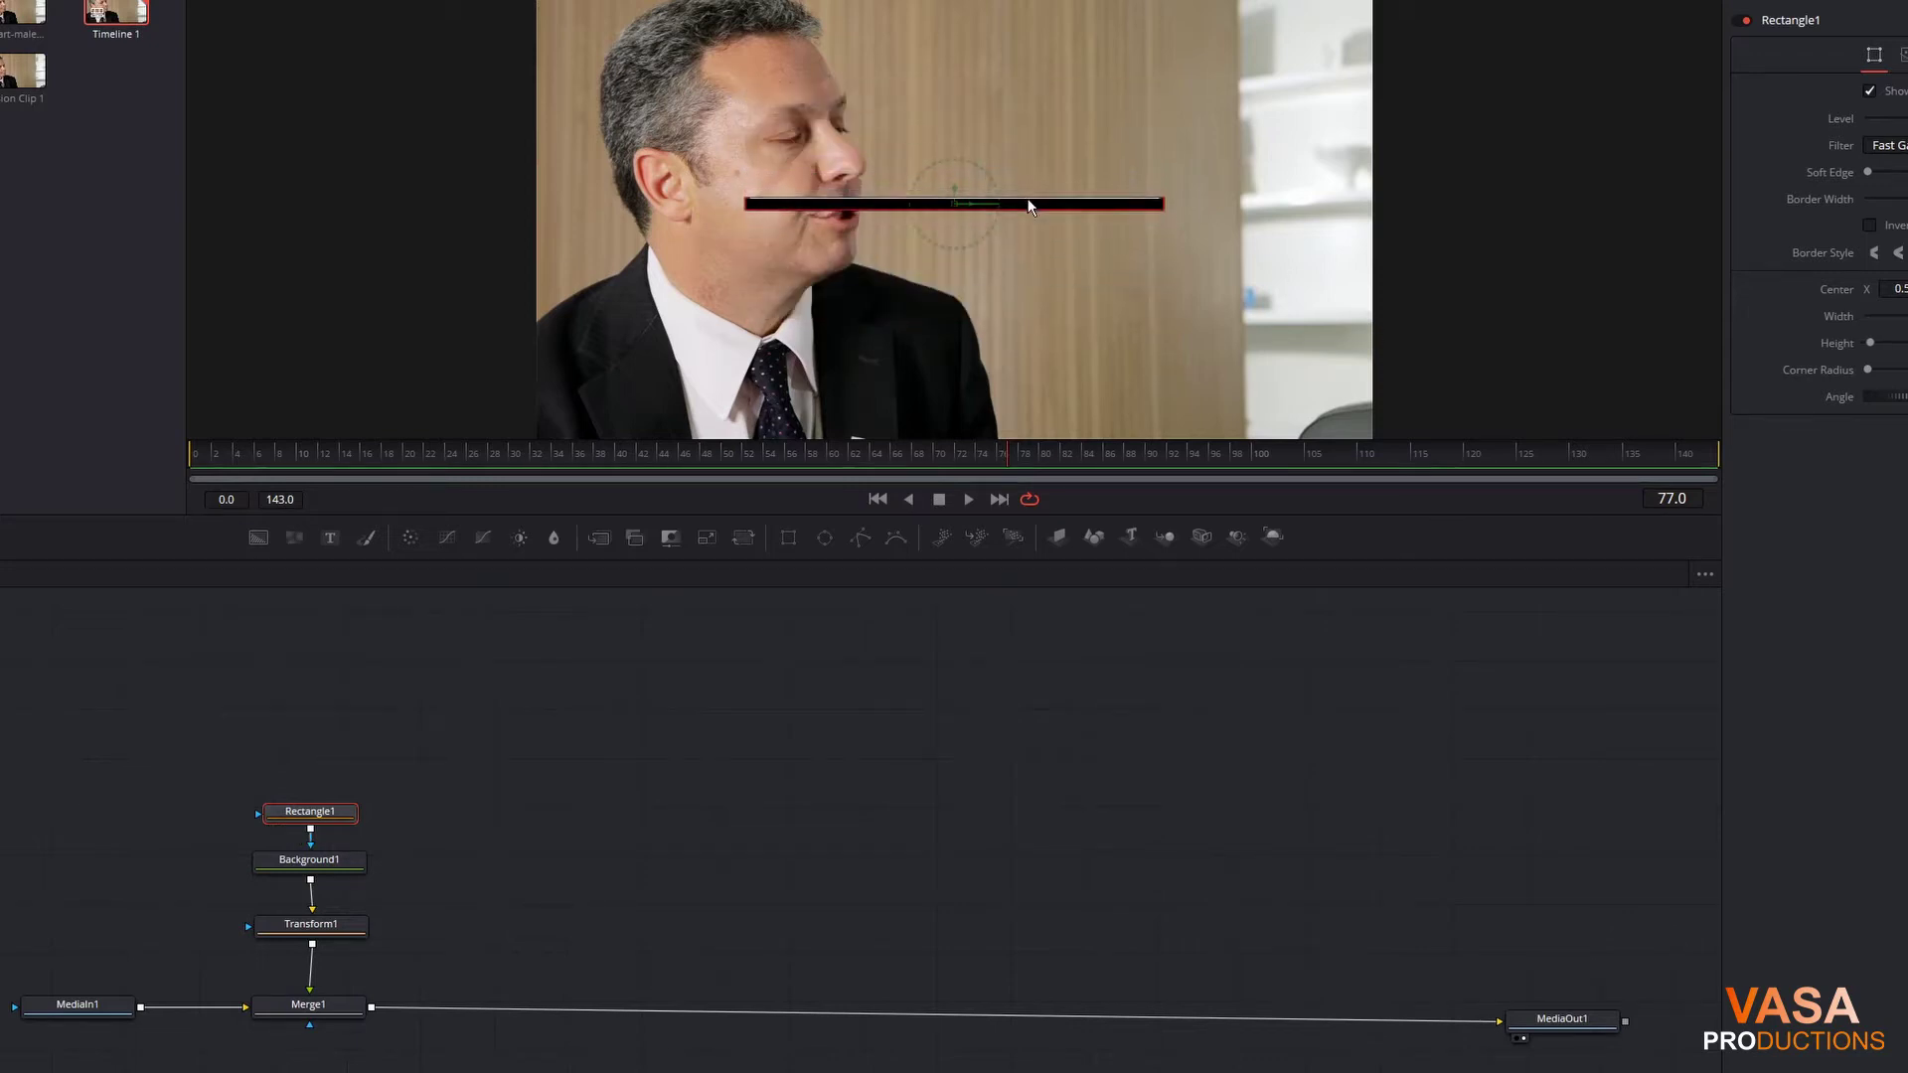
click(326, 858)
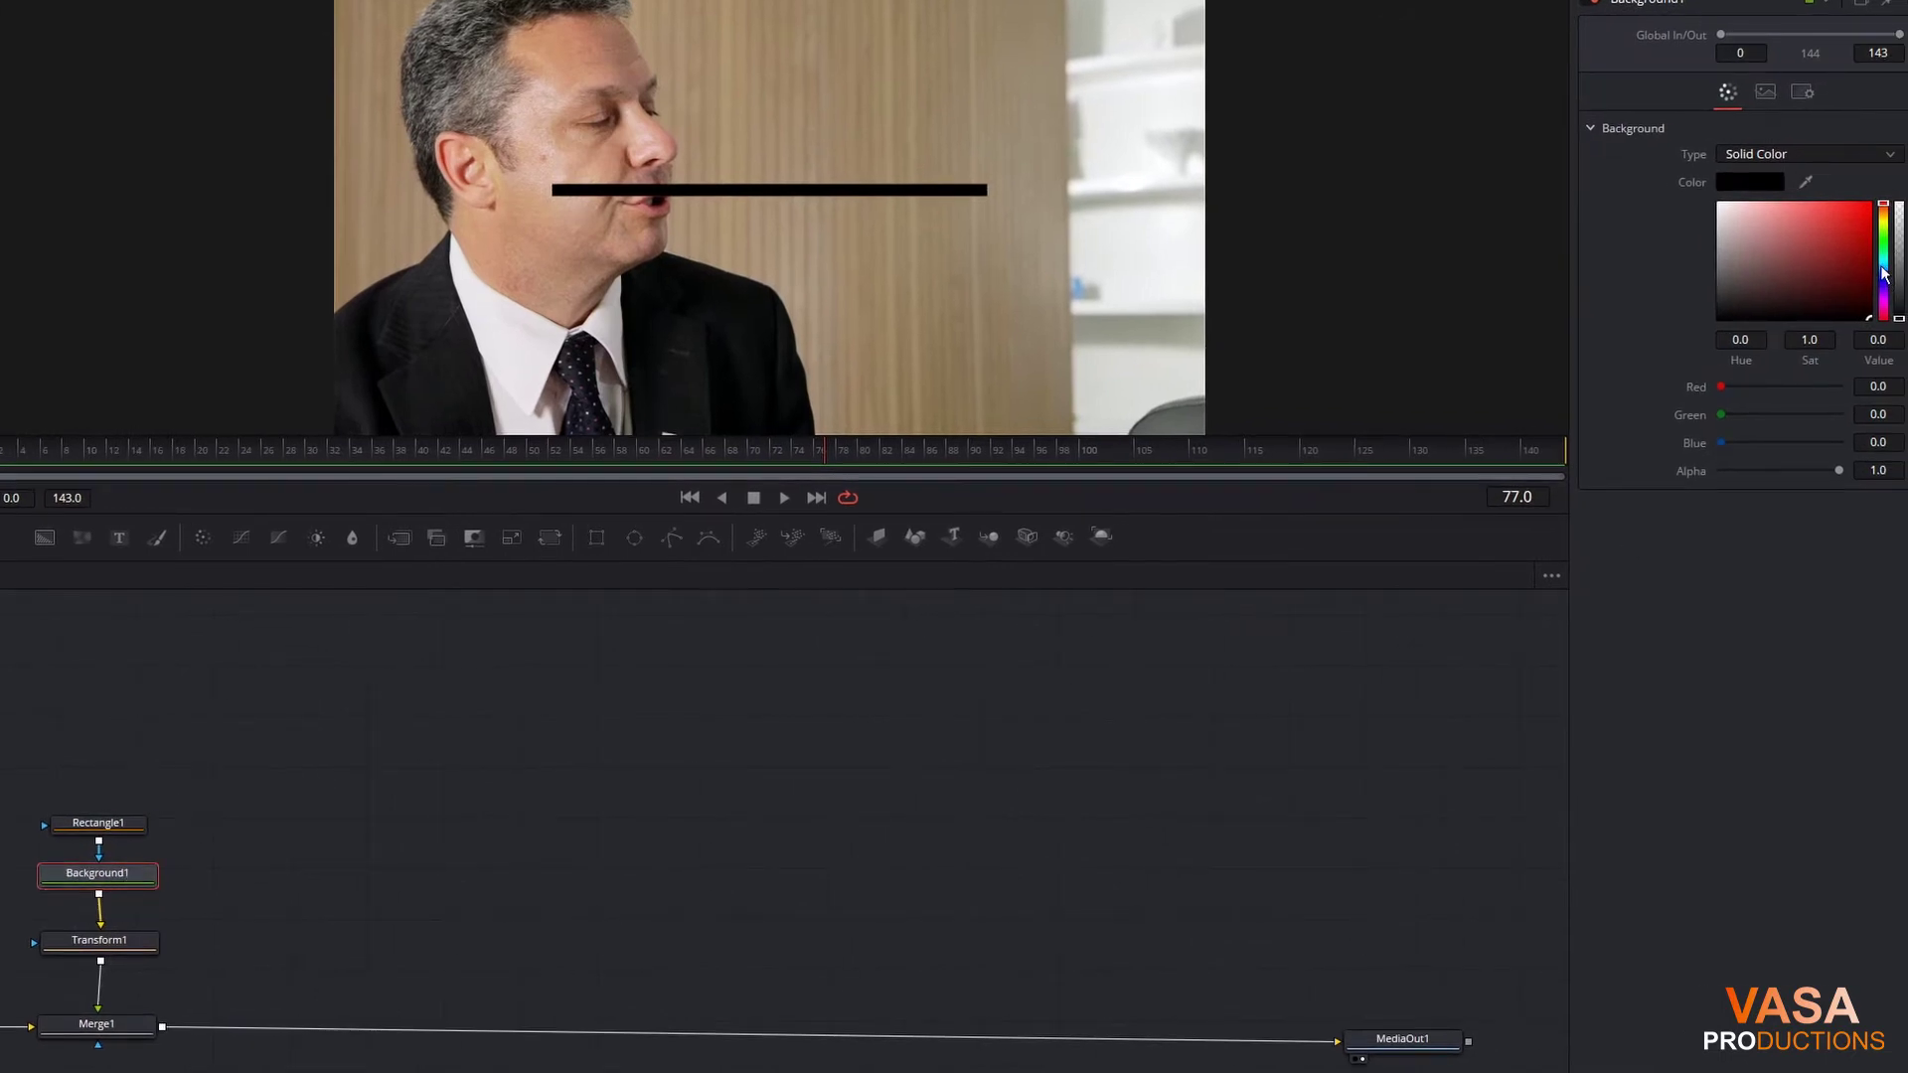
drag(1885, 276, 1883, 266)
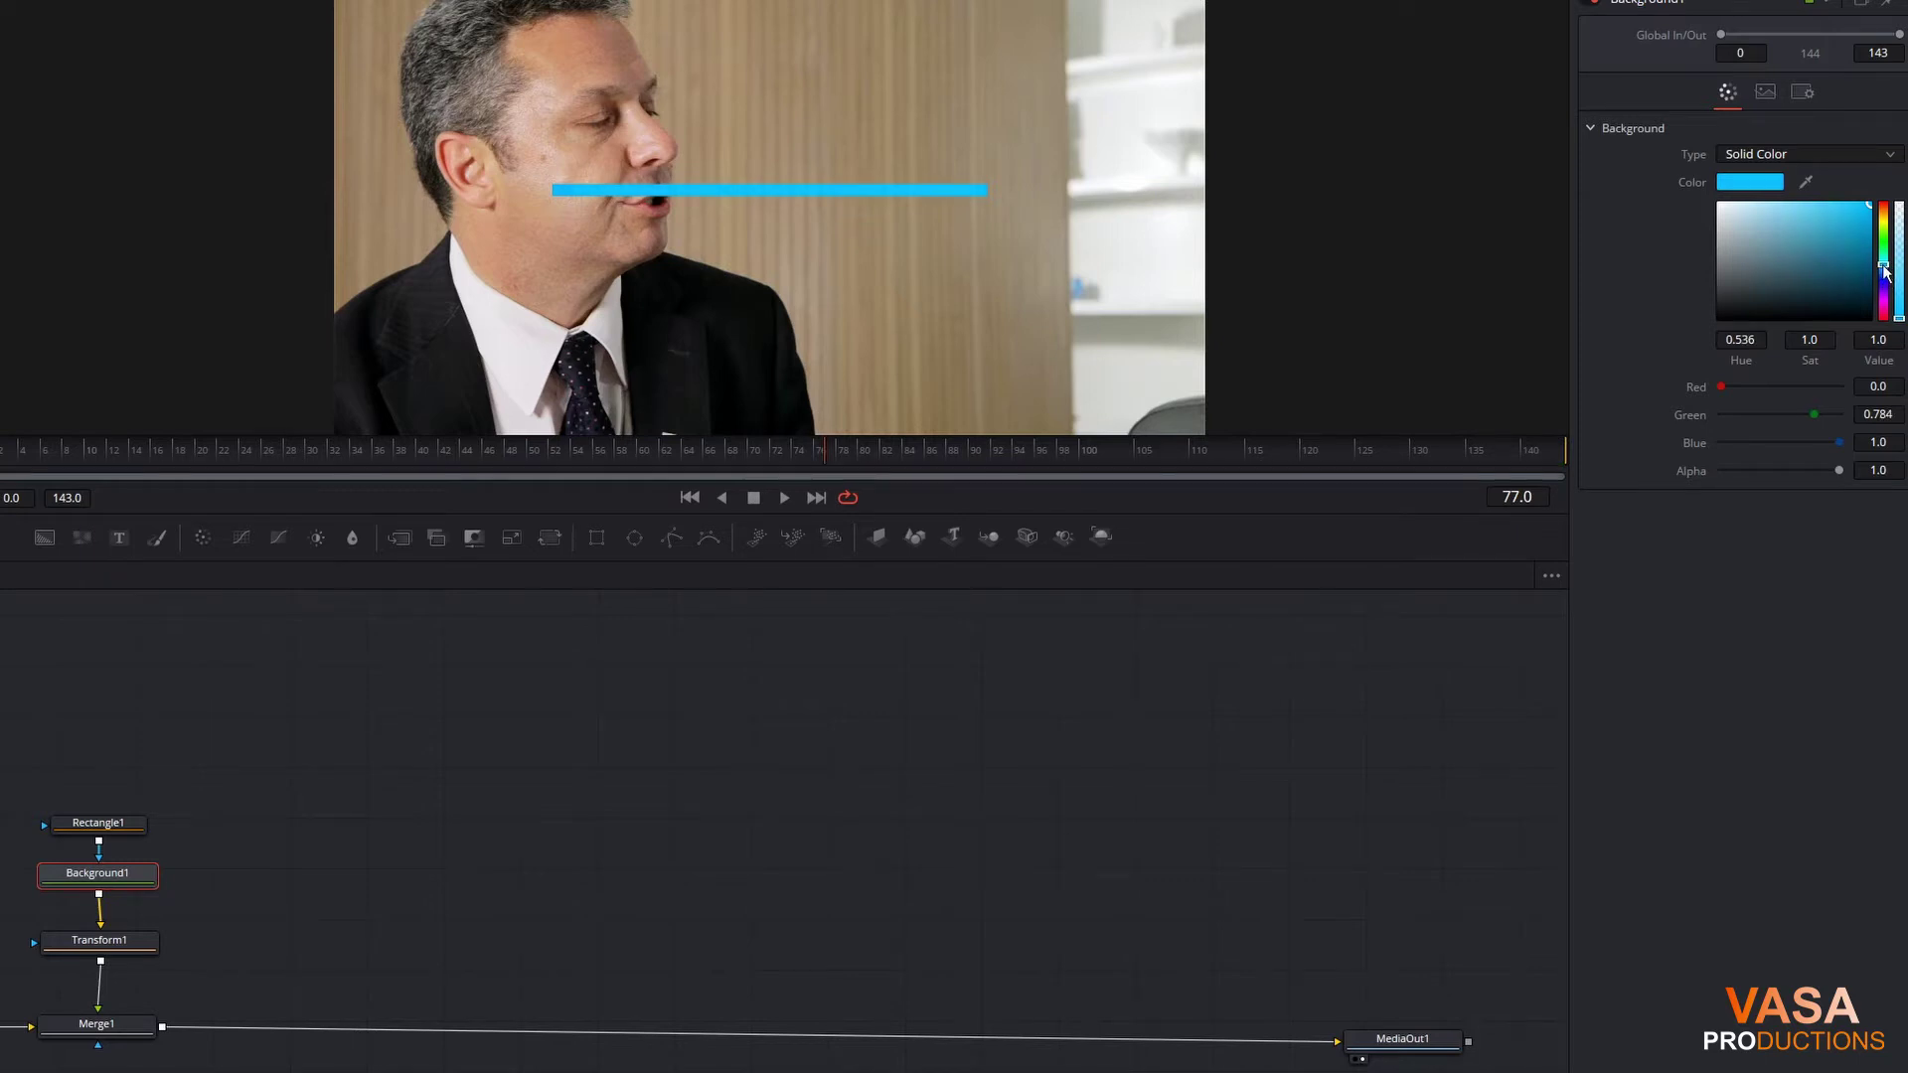
drag(1884, 274, 1883, 274)
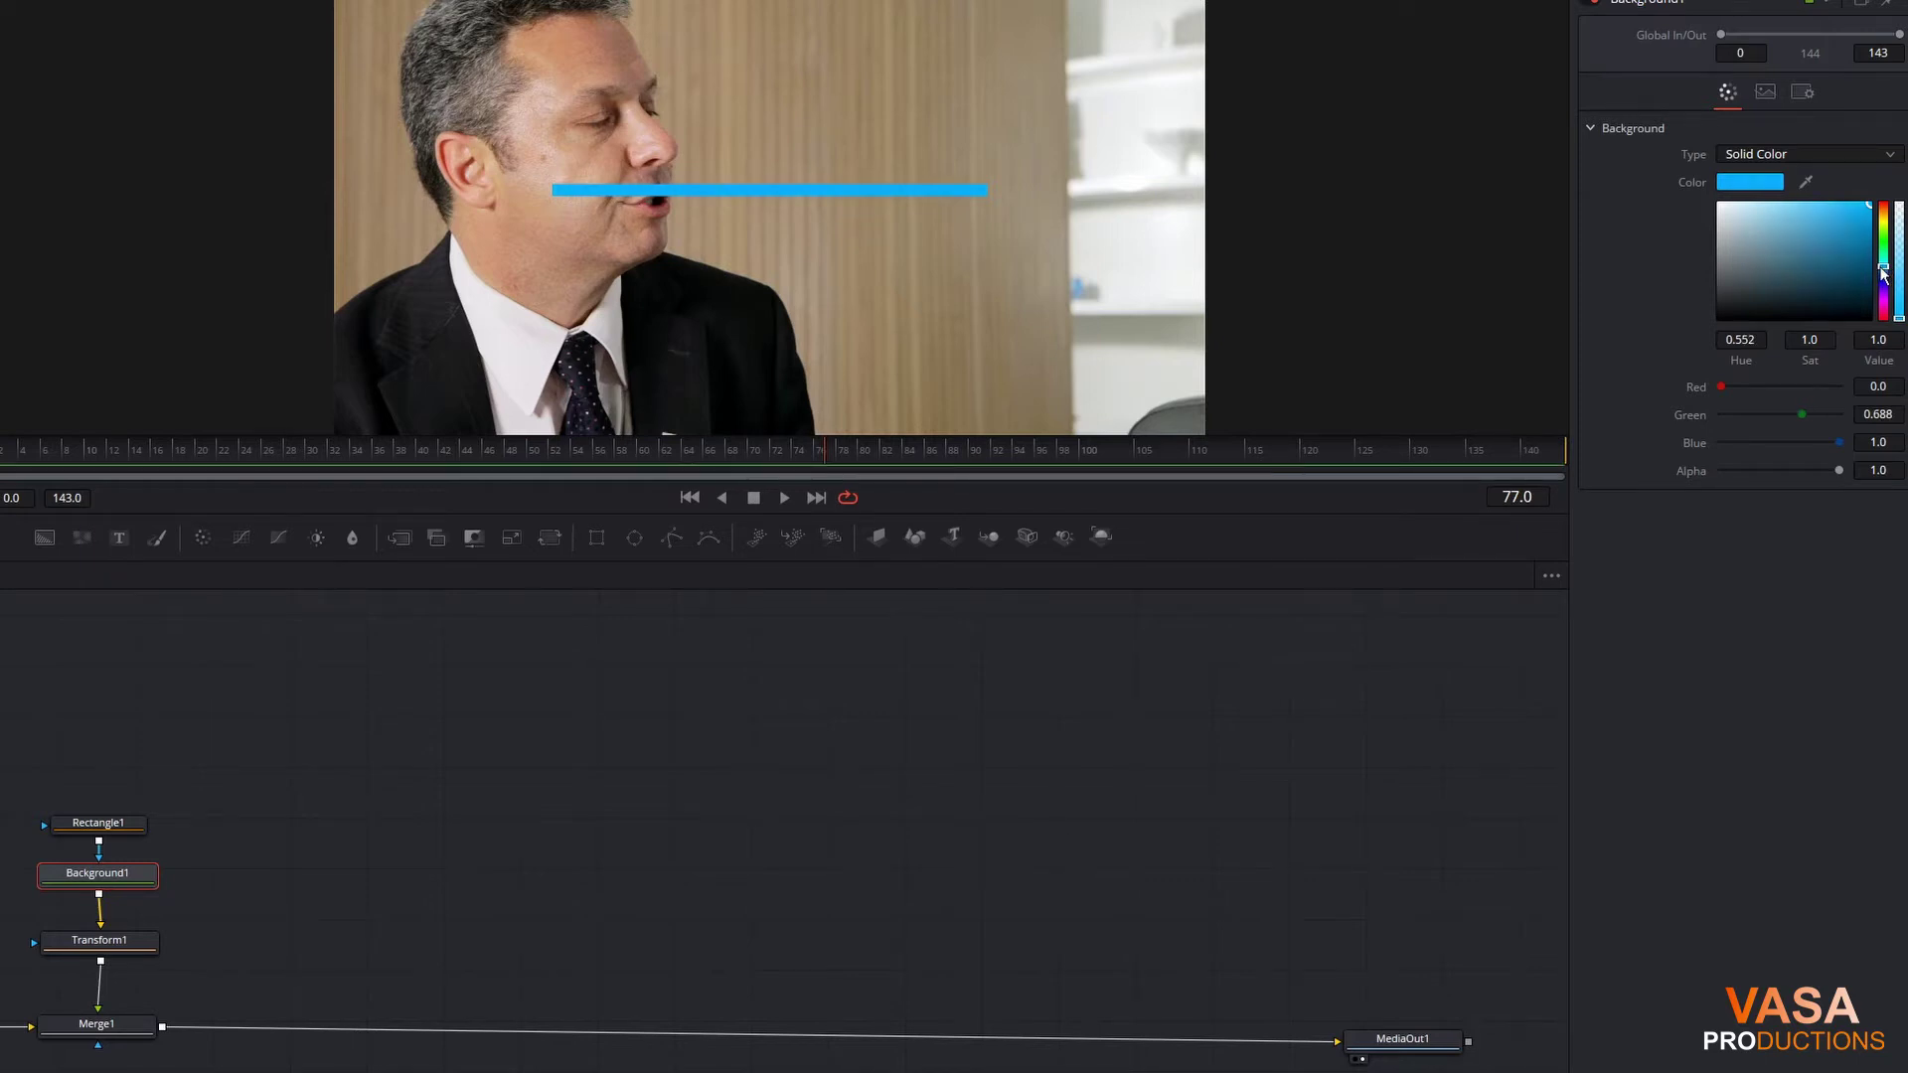
drag(1867, 209, 1872, 222)
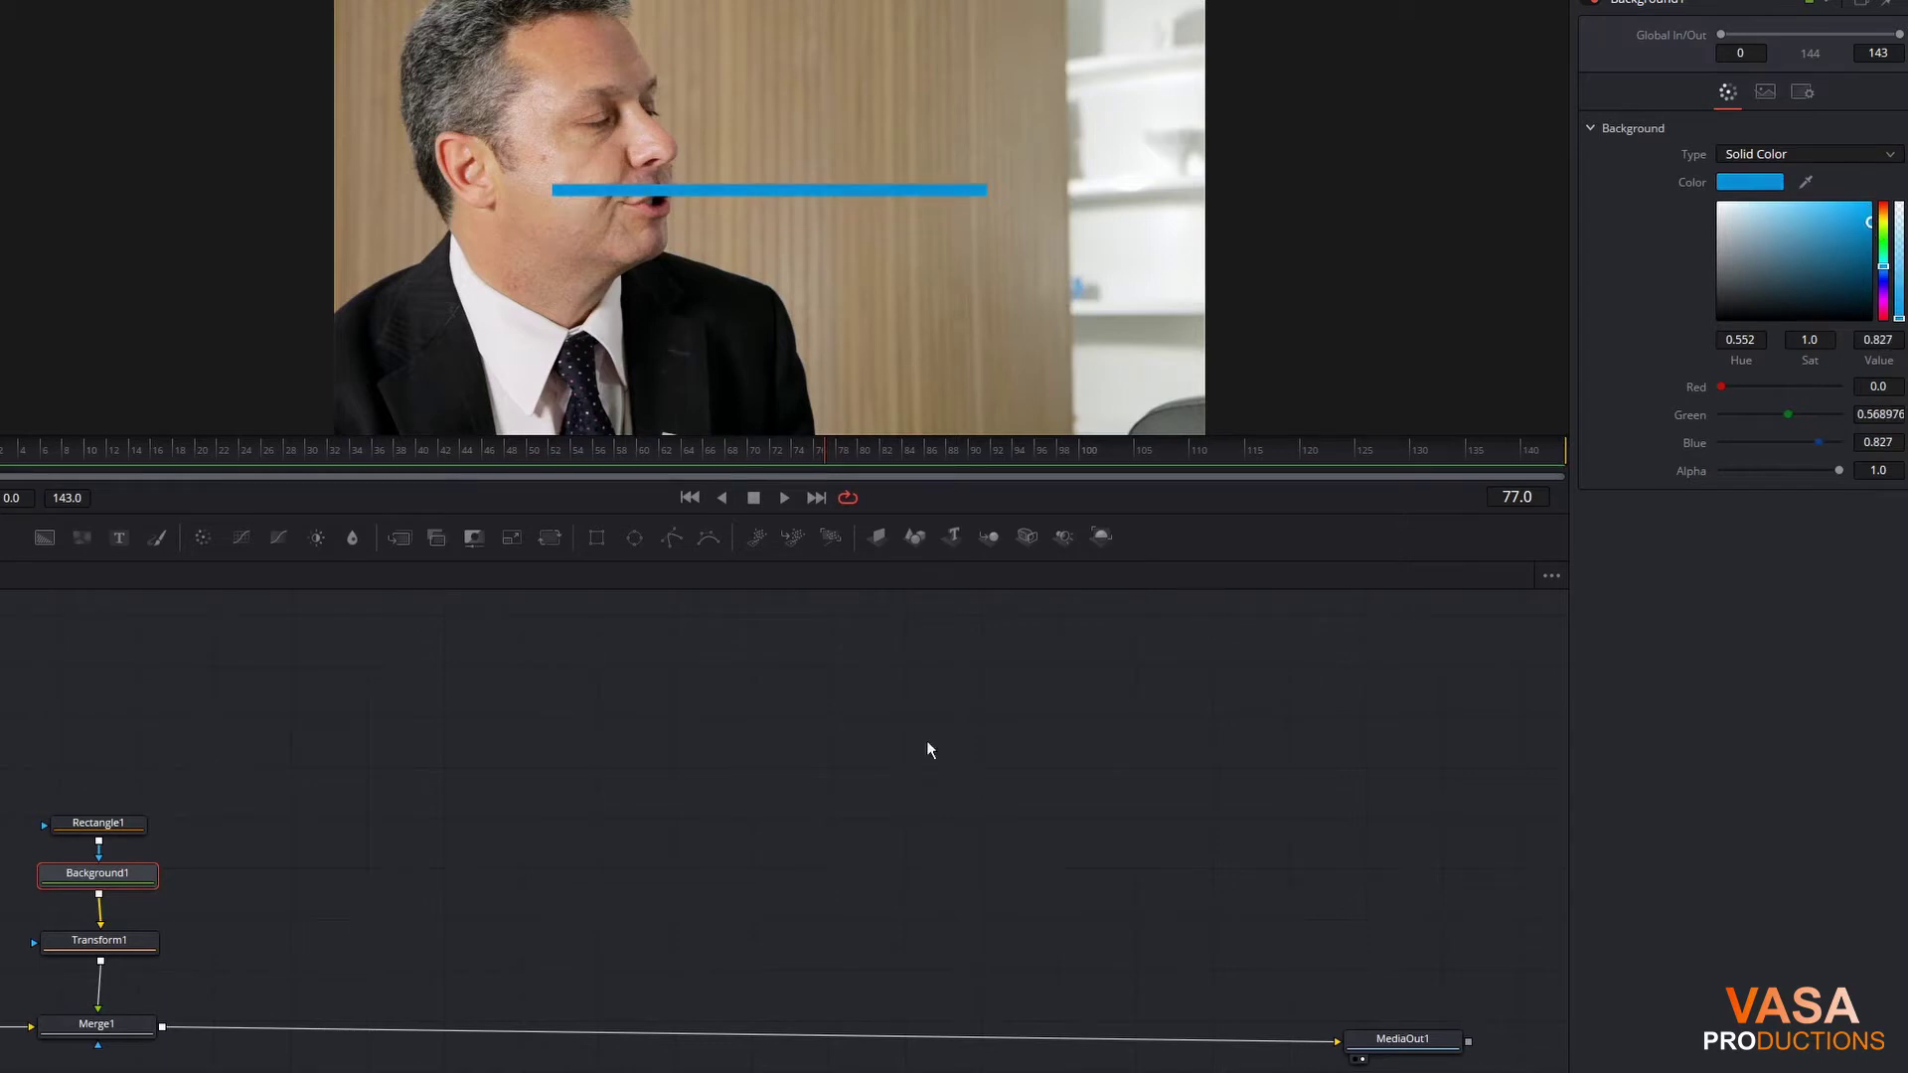
Step: Round the bar's corners and move it down into the lower third with Transform1
click(100, 825)
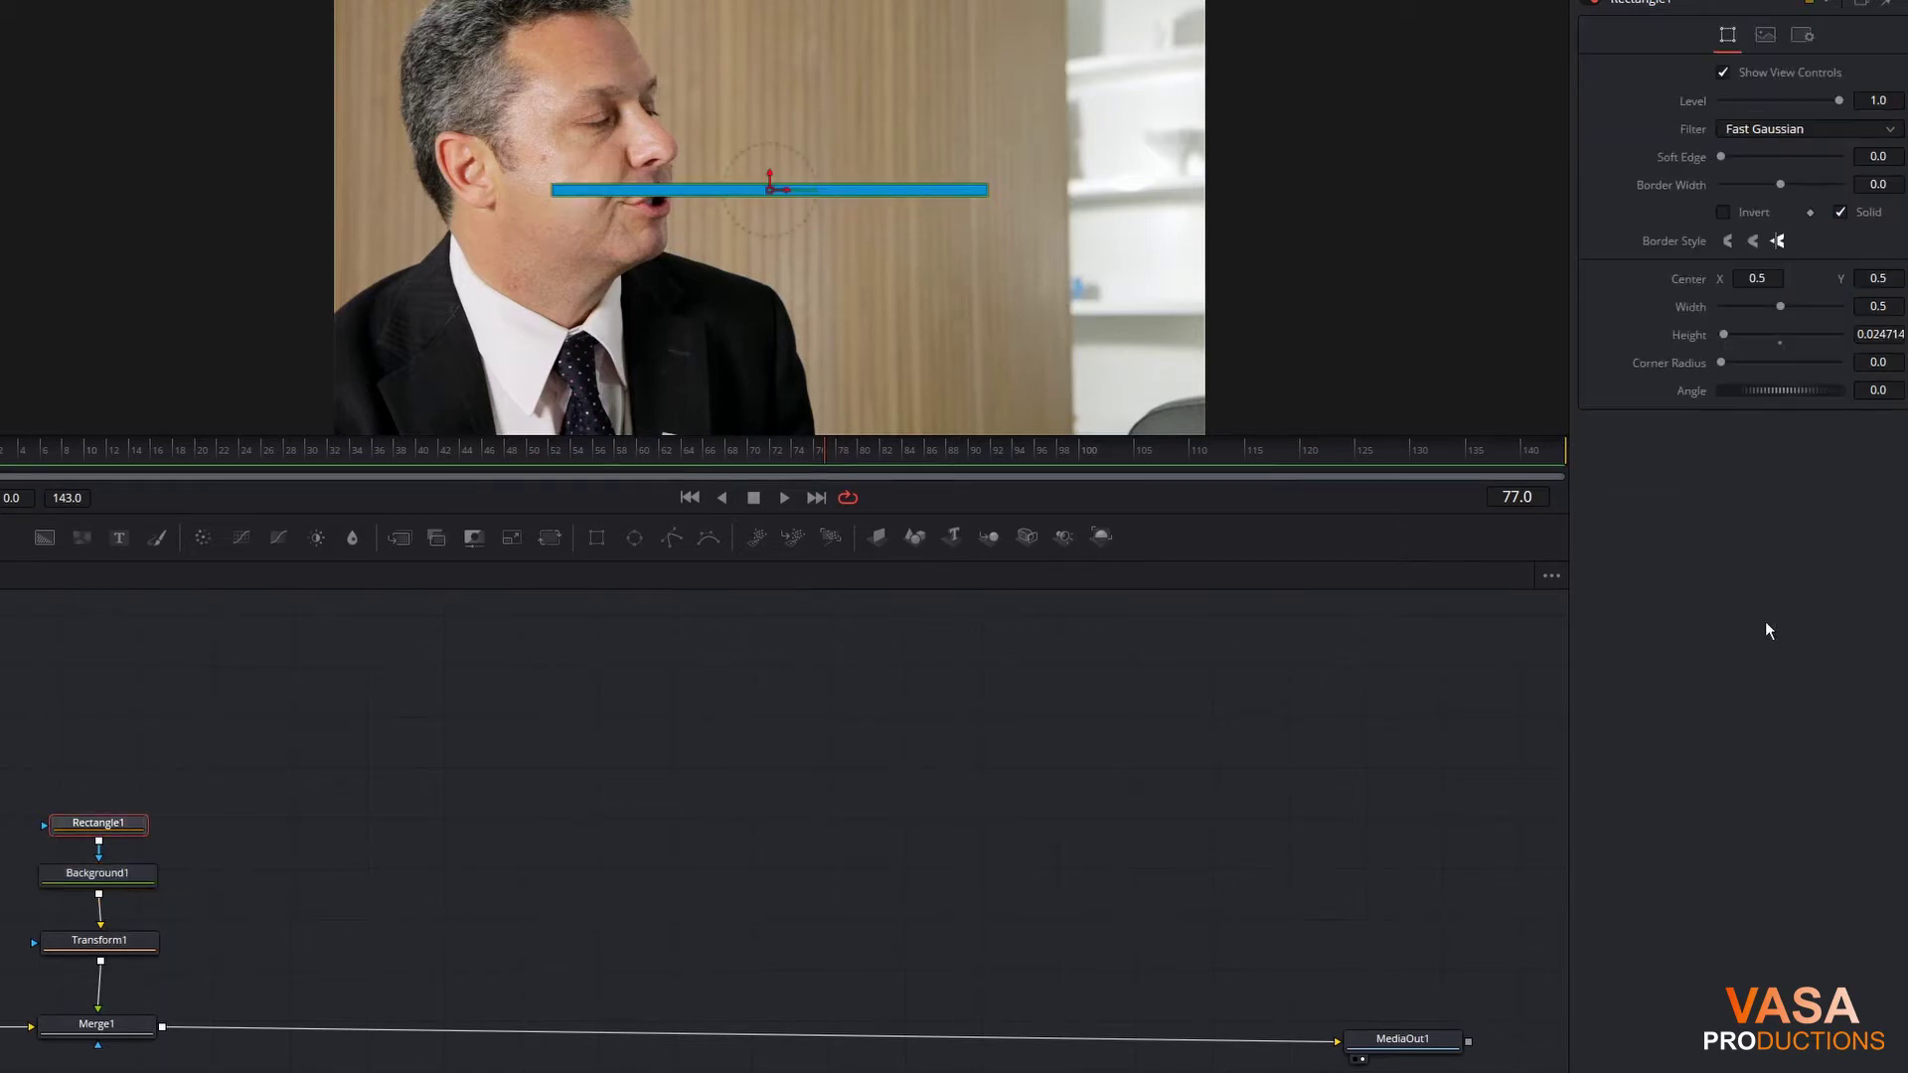
scroll(1878, 333, down, 1)
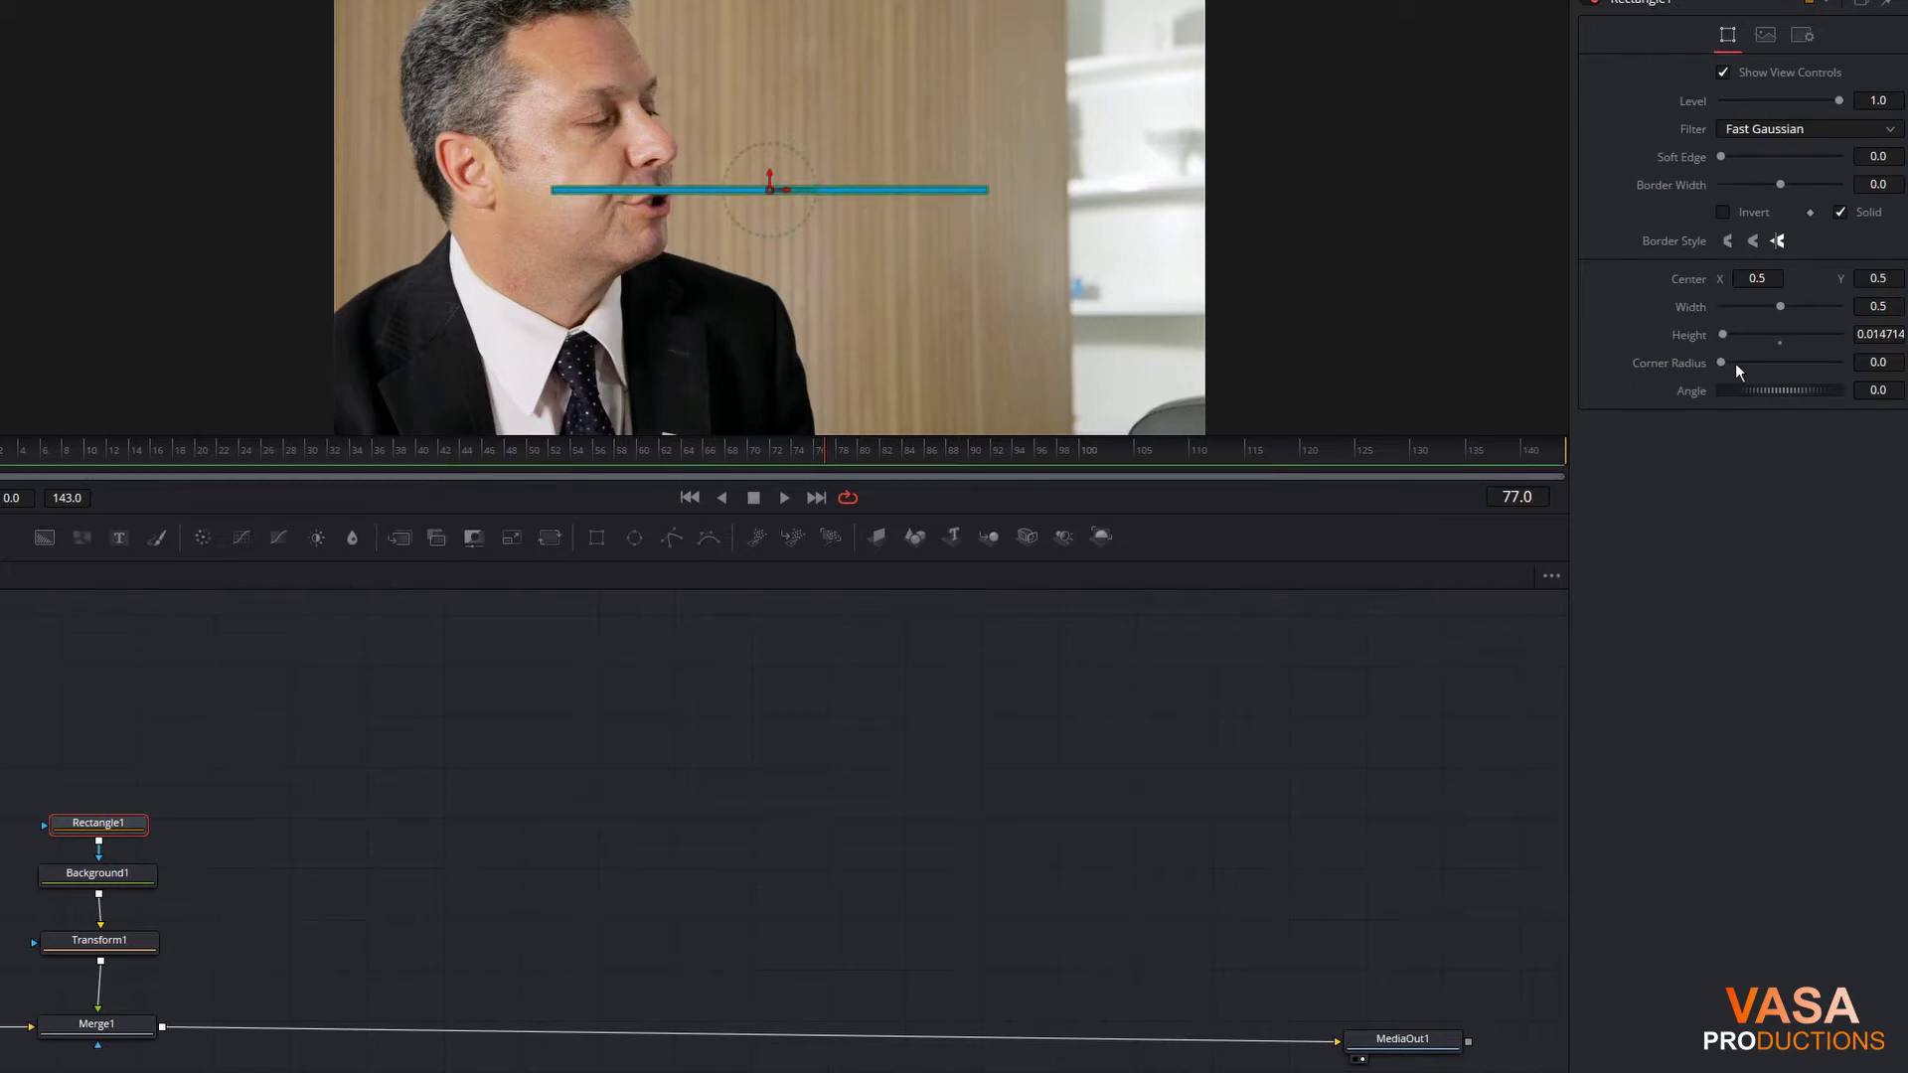
drag(1724, 364, 1800, 371)
click(99, 941)
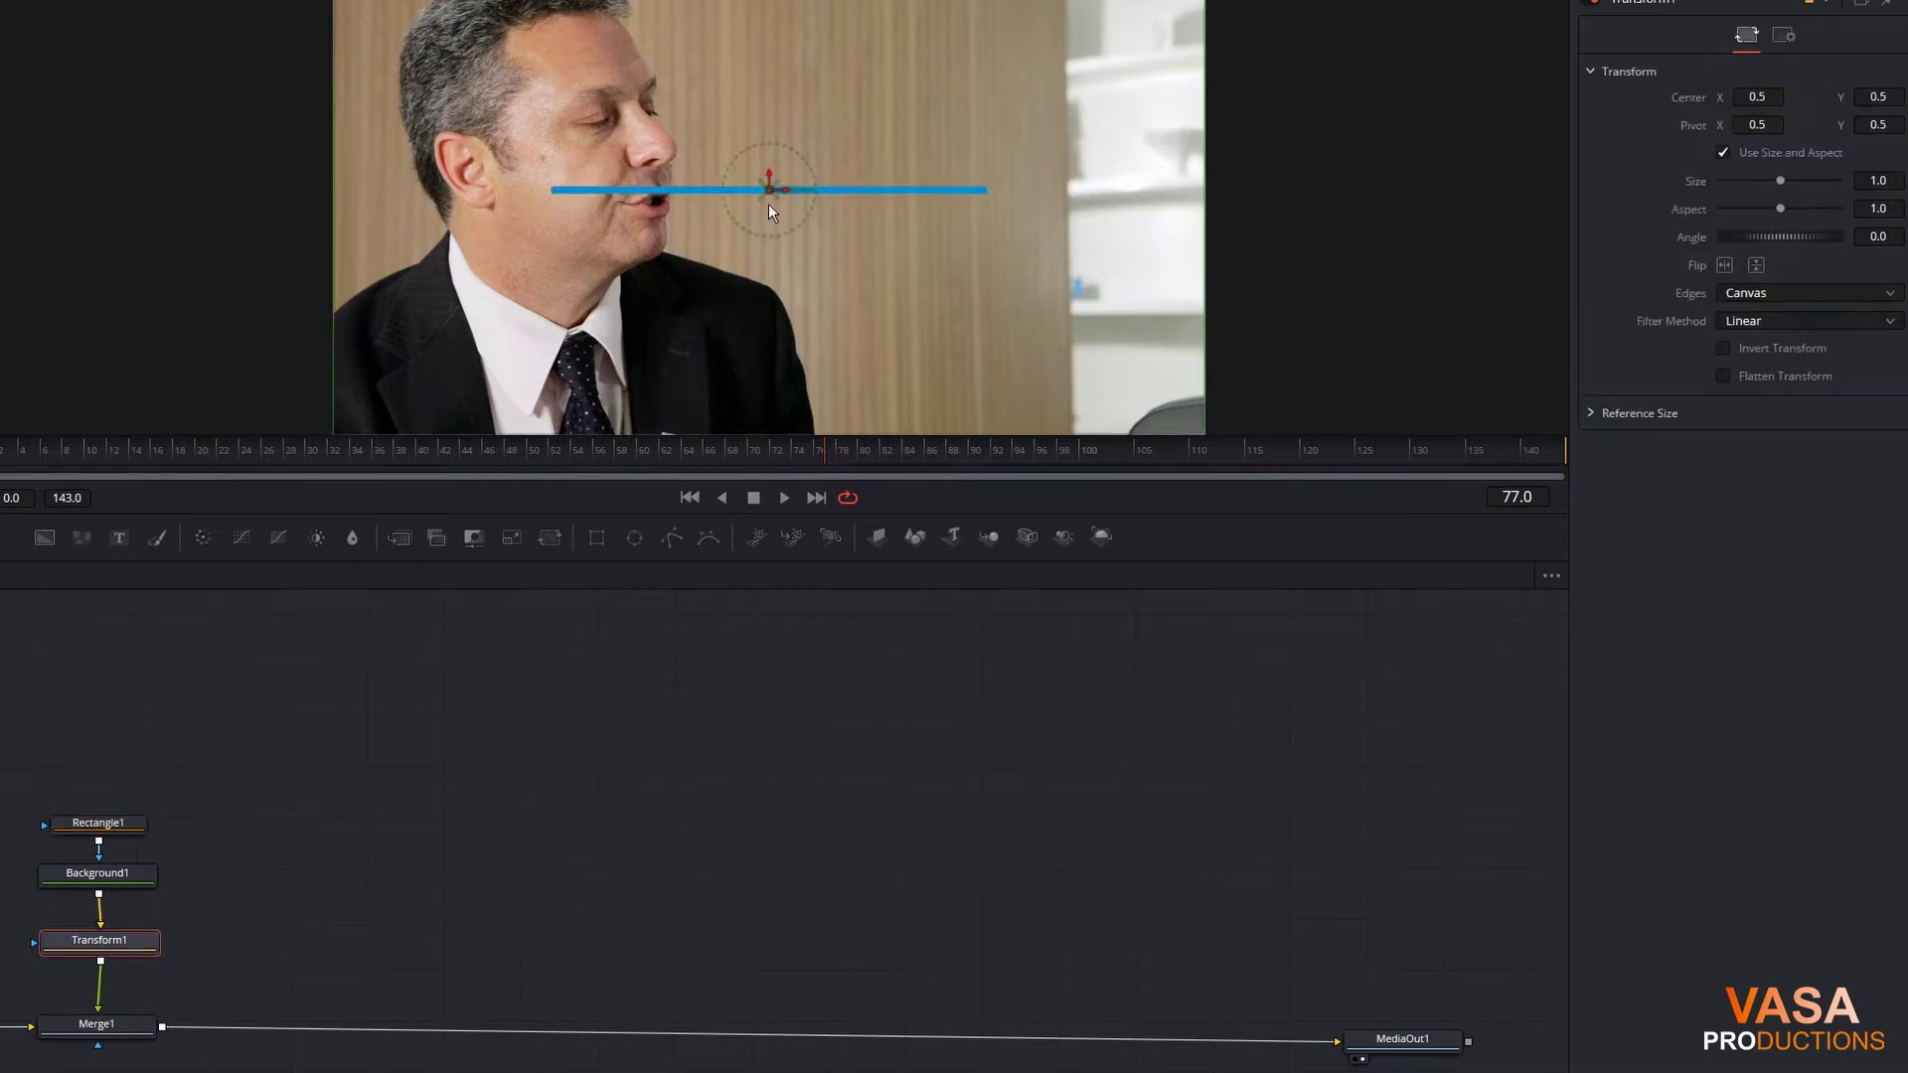
drag(769, 191, 595, 368)
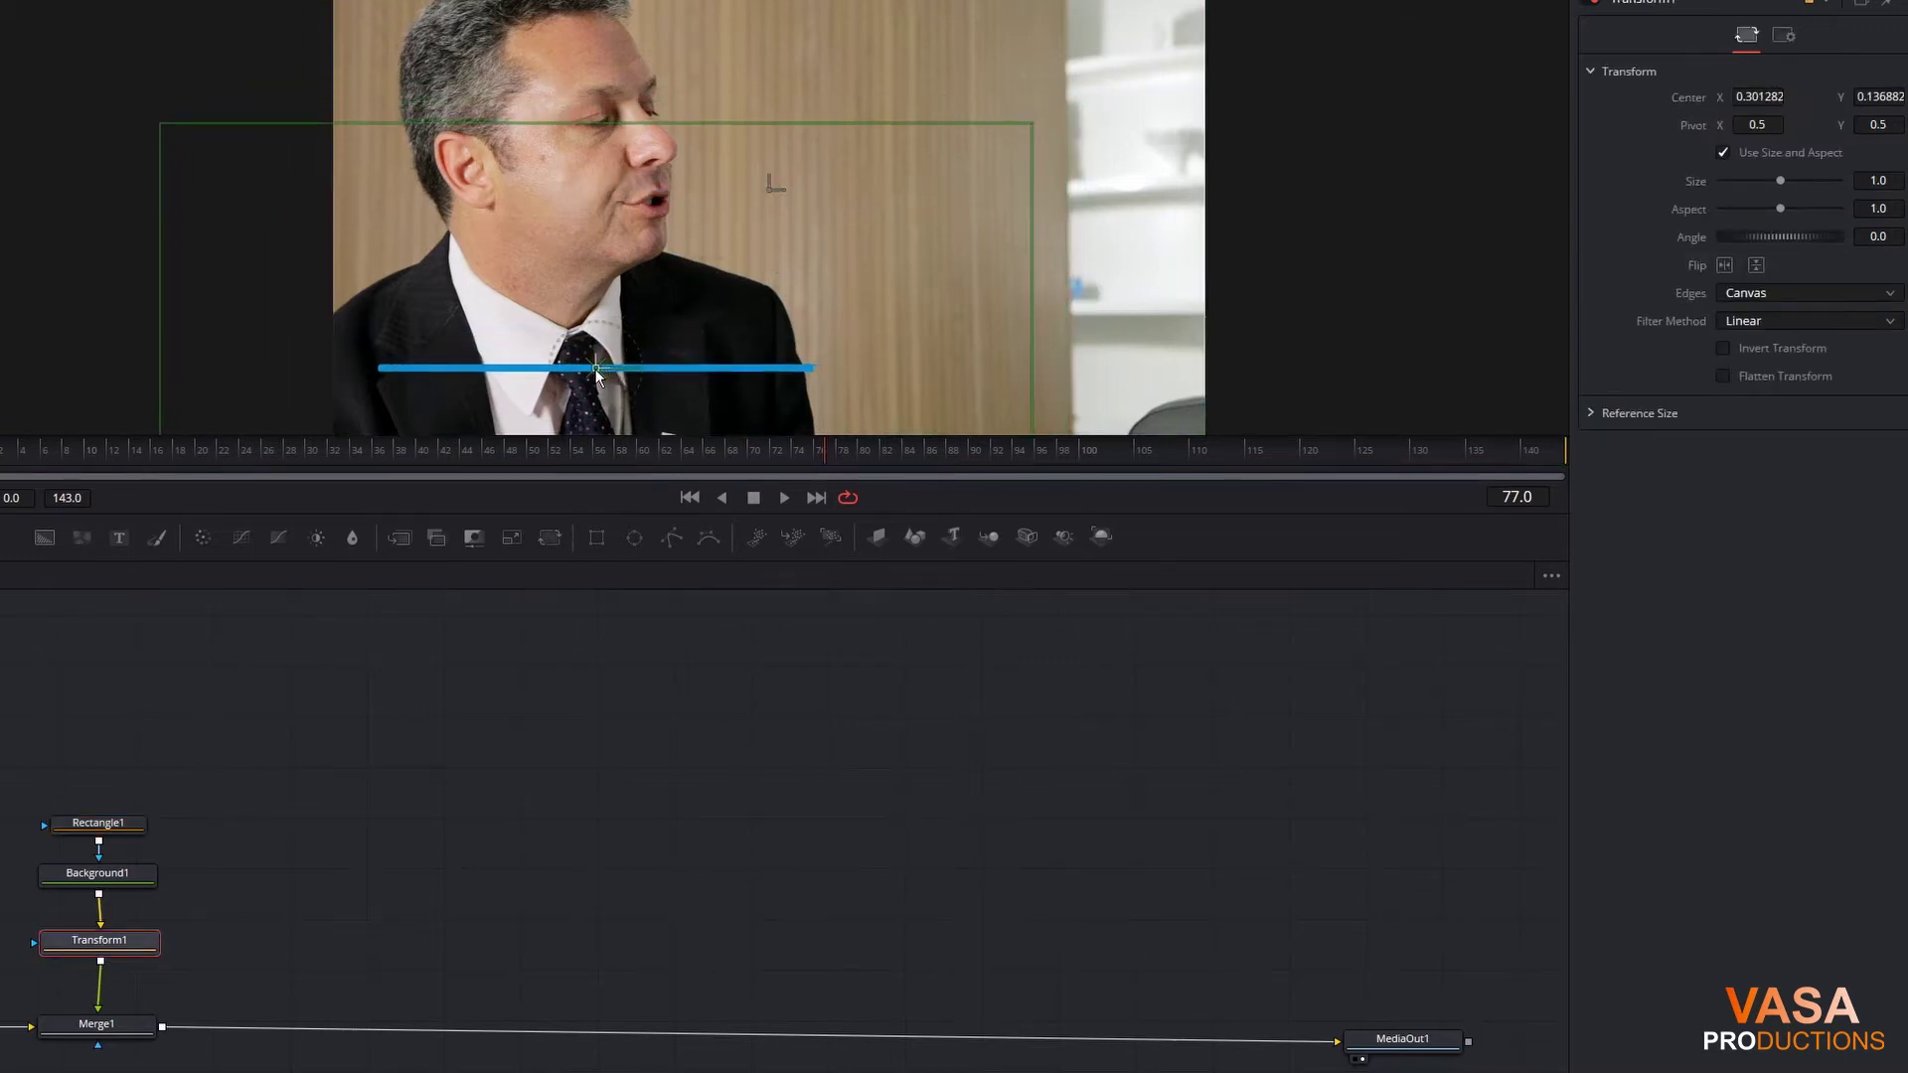
Step: Shorten the bar to width 0.417 and shift it slightly left
click(117, 826)
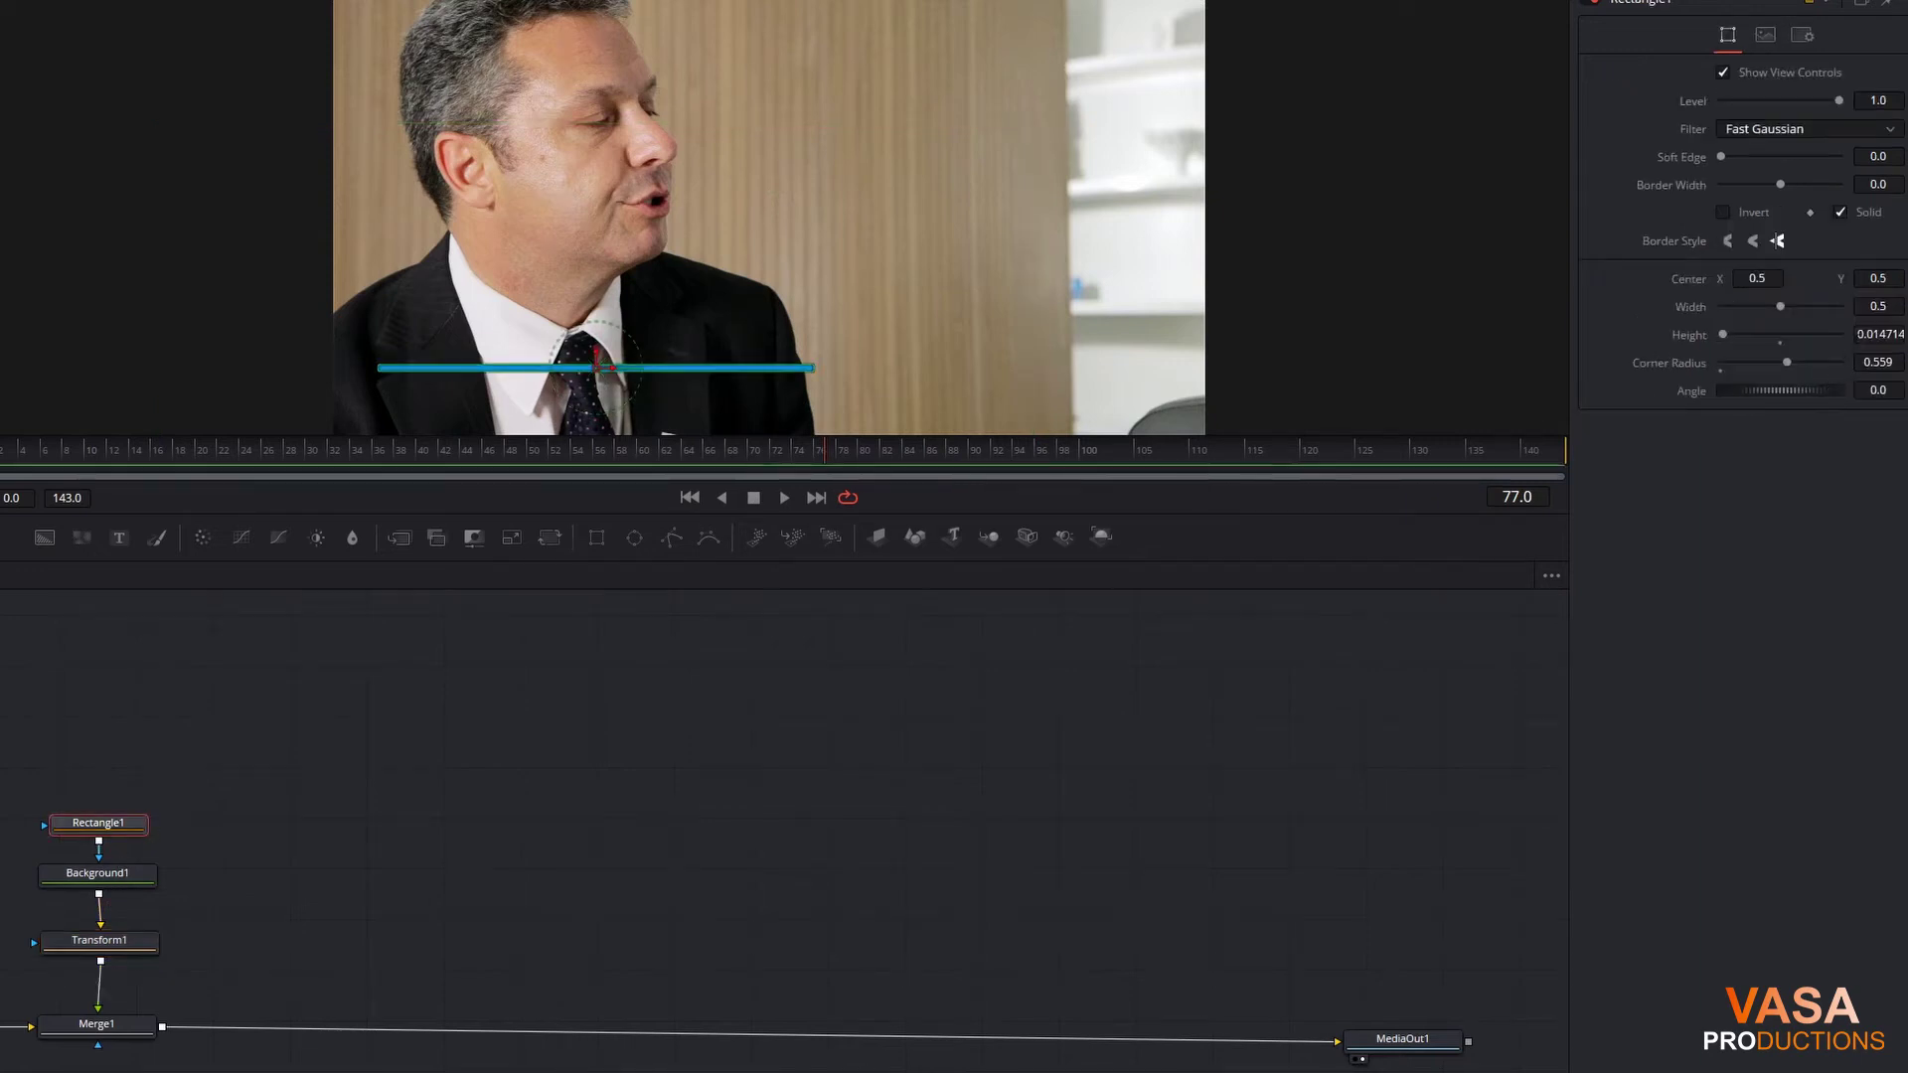
drag(1780, 306, 1772, 306)
drag(604, 381, 557, 374)
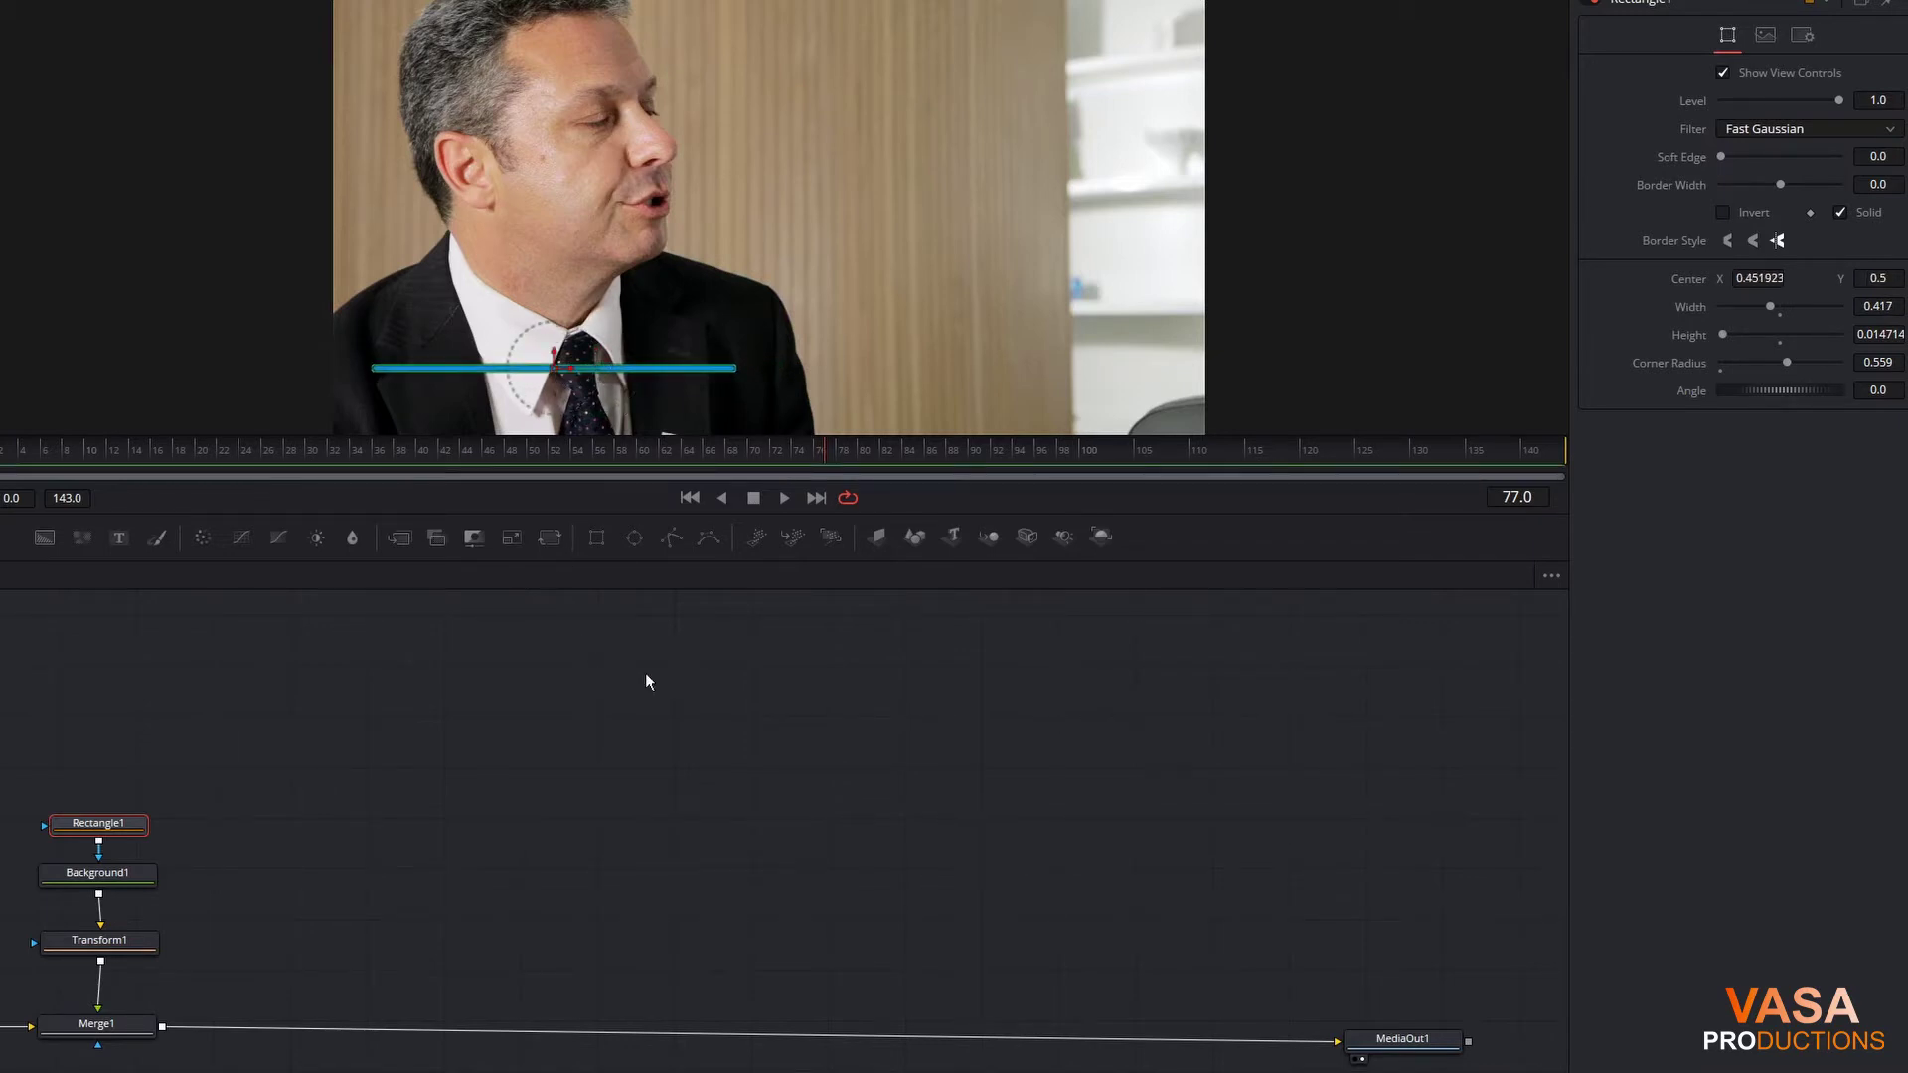
Step: Keyframe Rectangle1 Width at full length on frame 20 and at 0 on frame 6
click(42, 466)
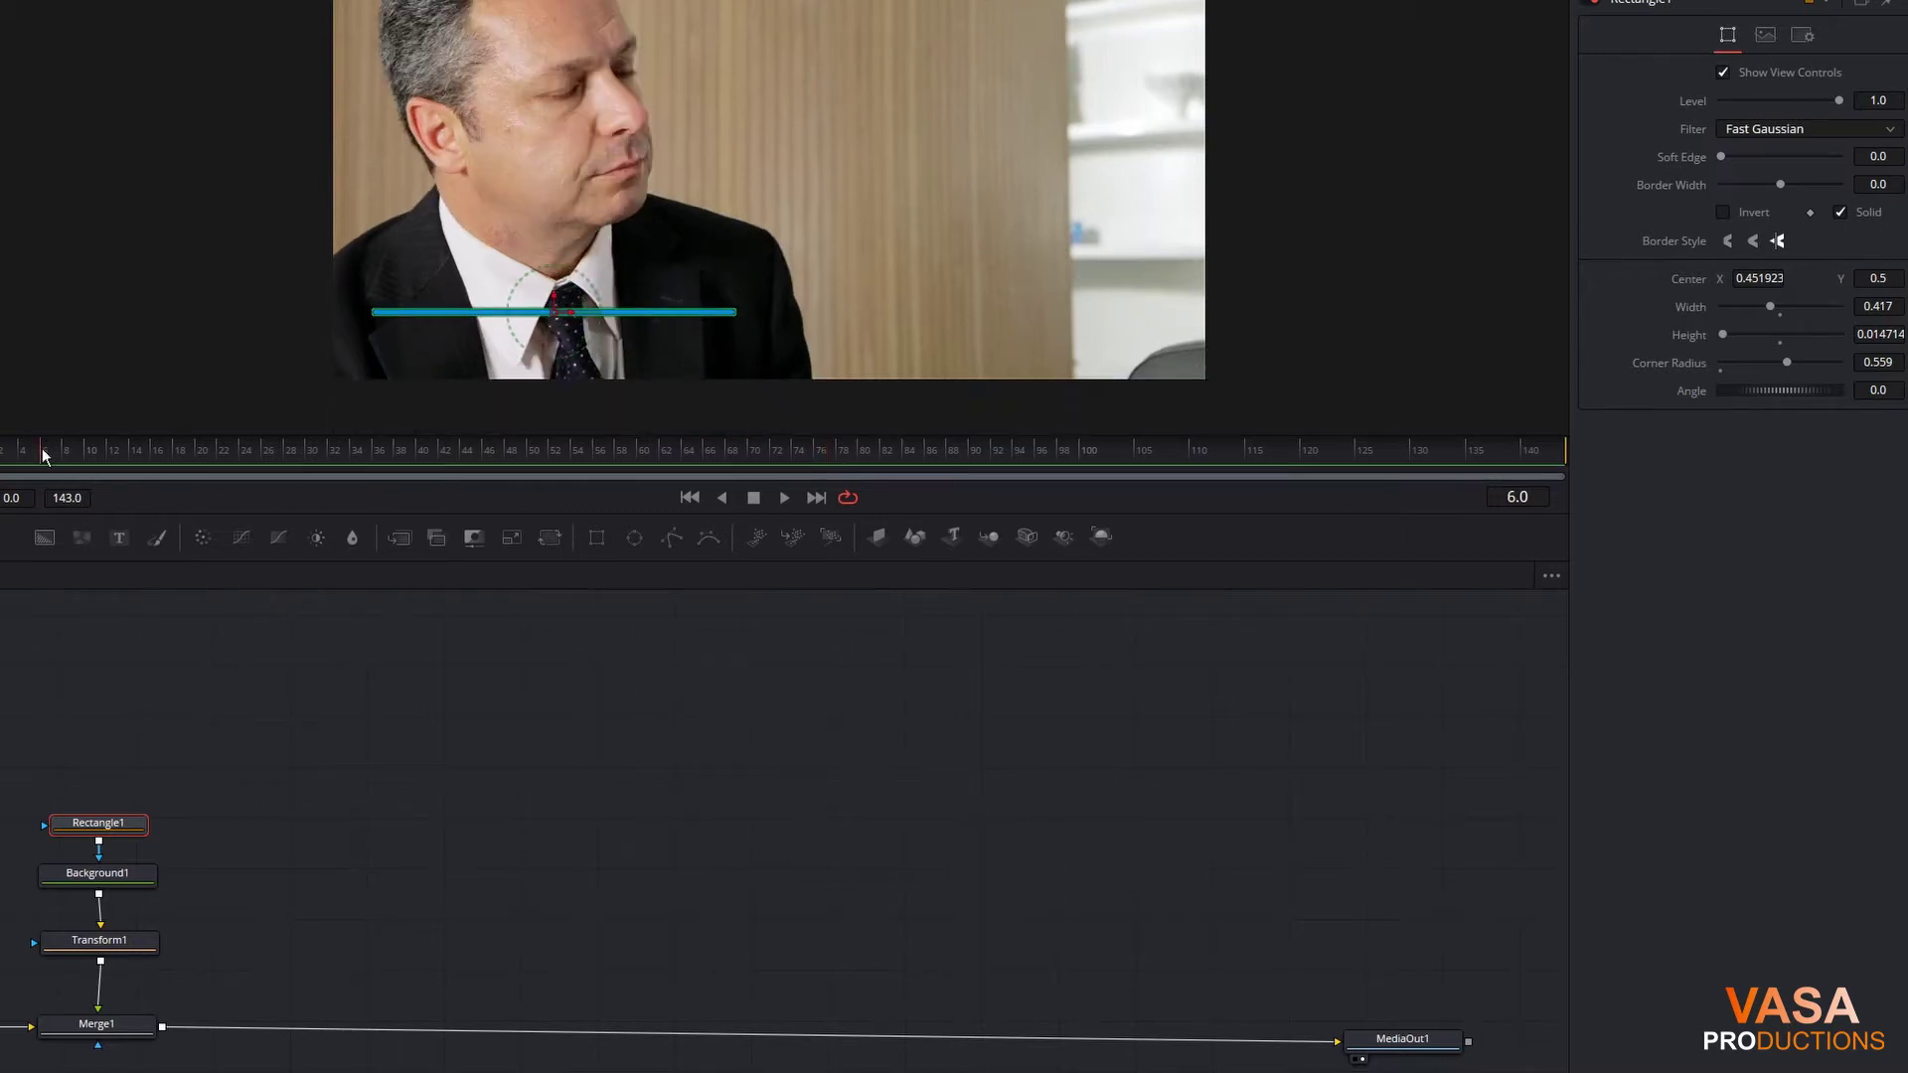
drag(42, 449, 196, 453)
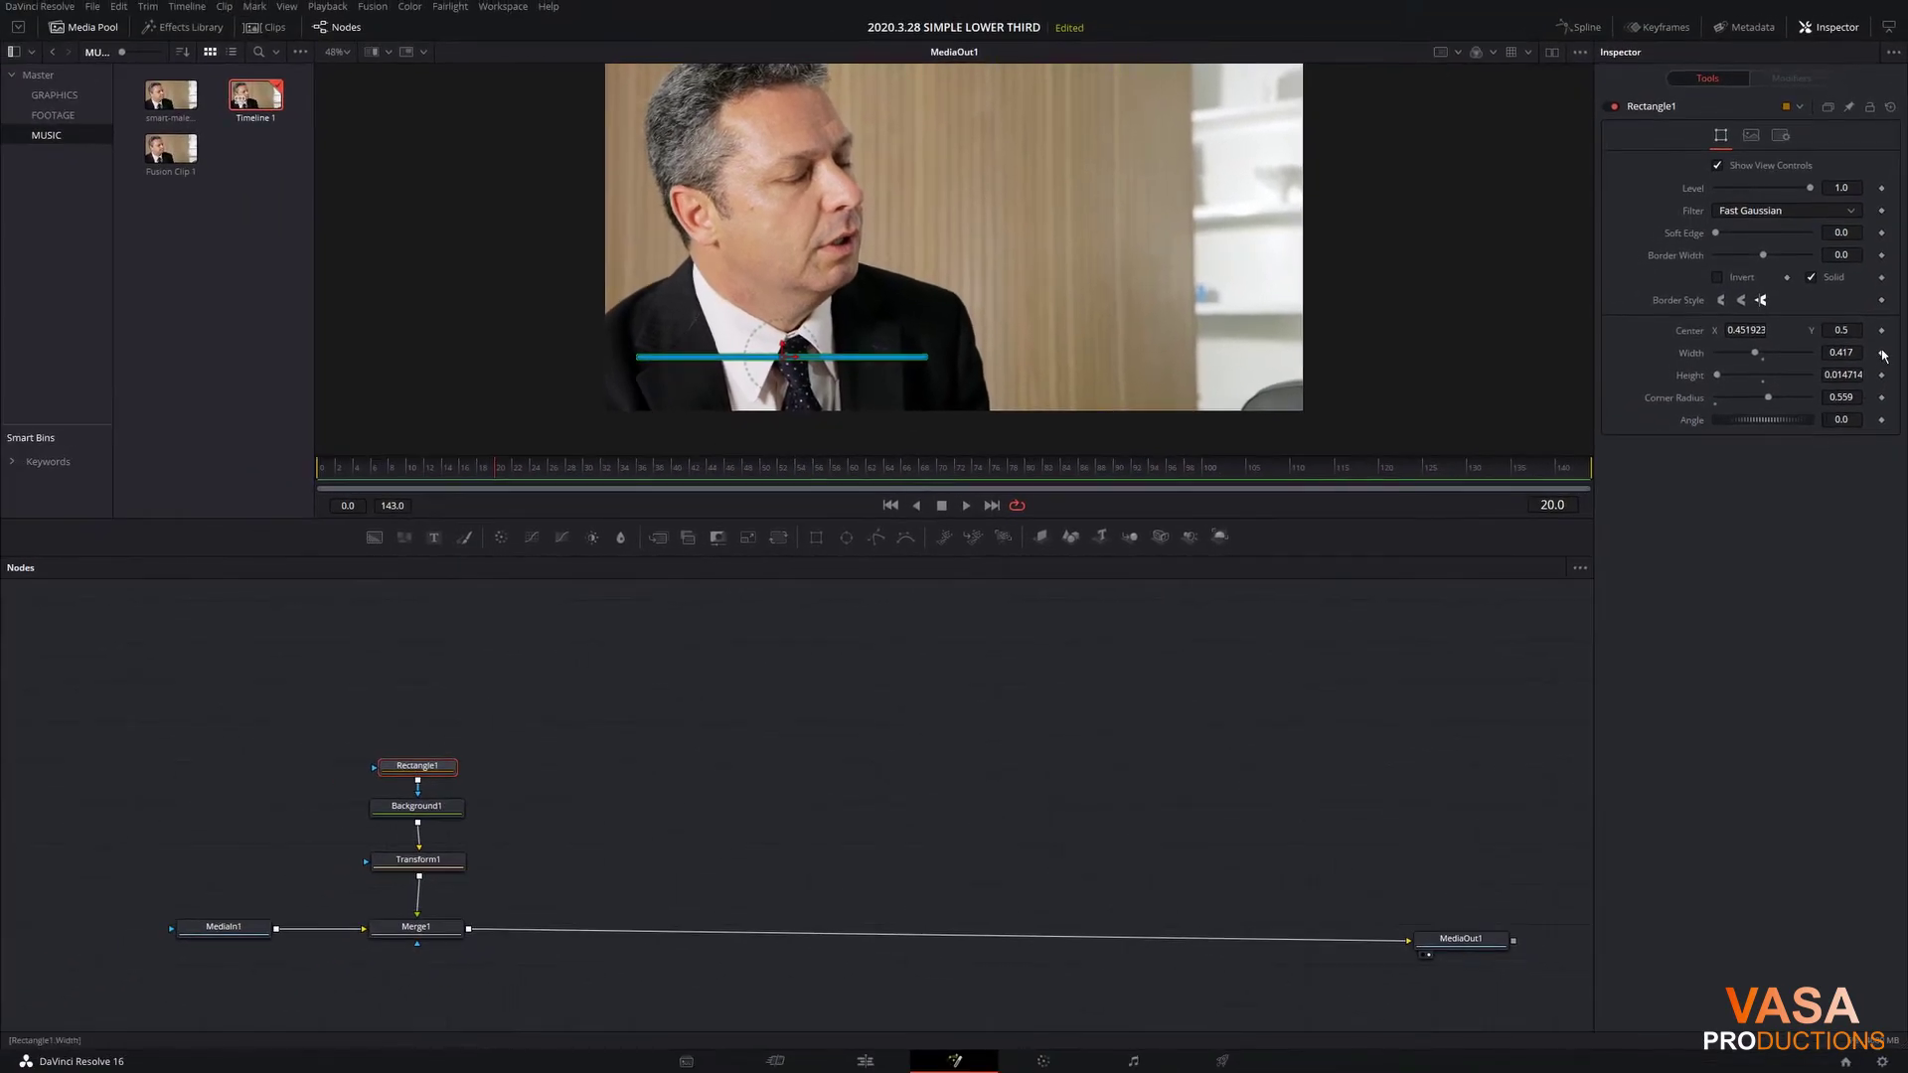
click(1883, 354)
drag(498, 479, 378, 475)
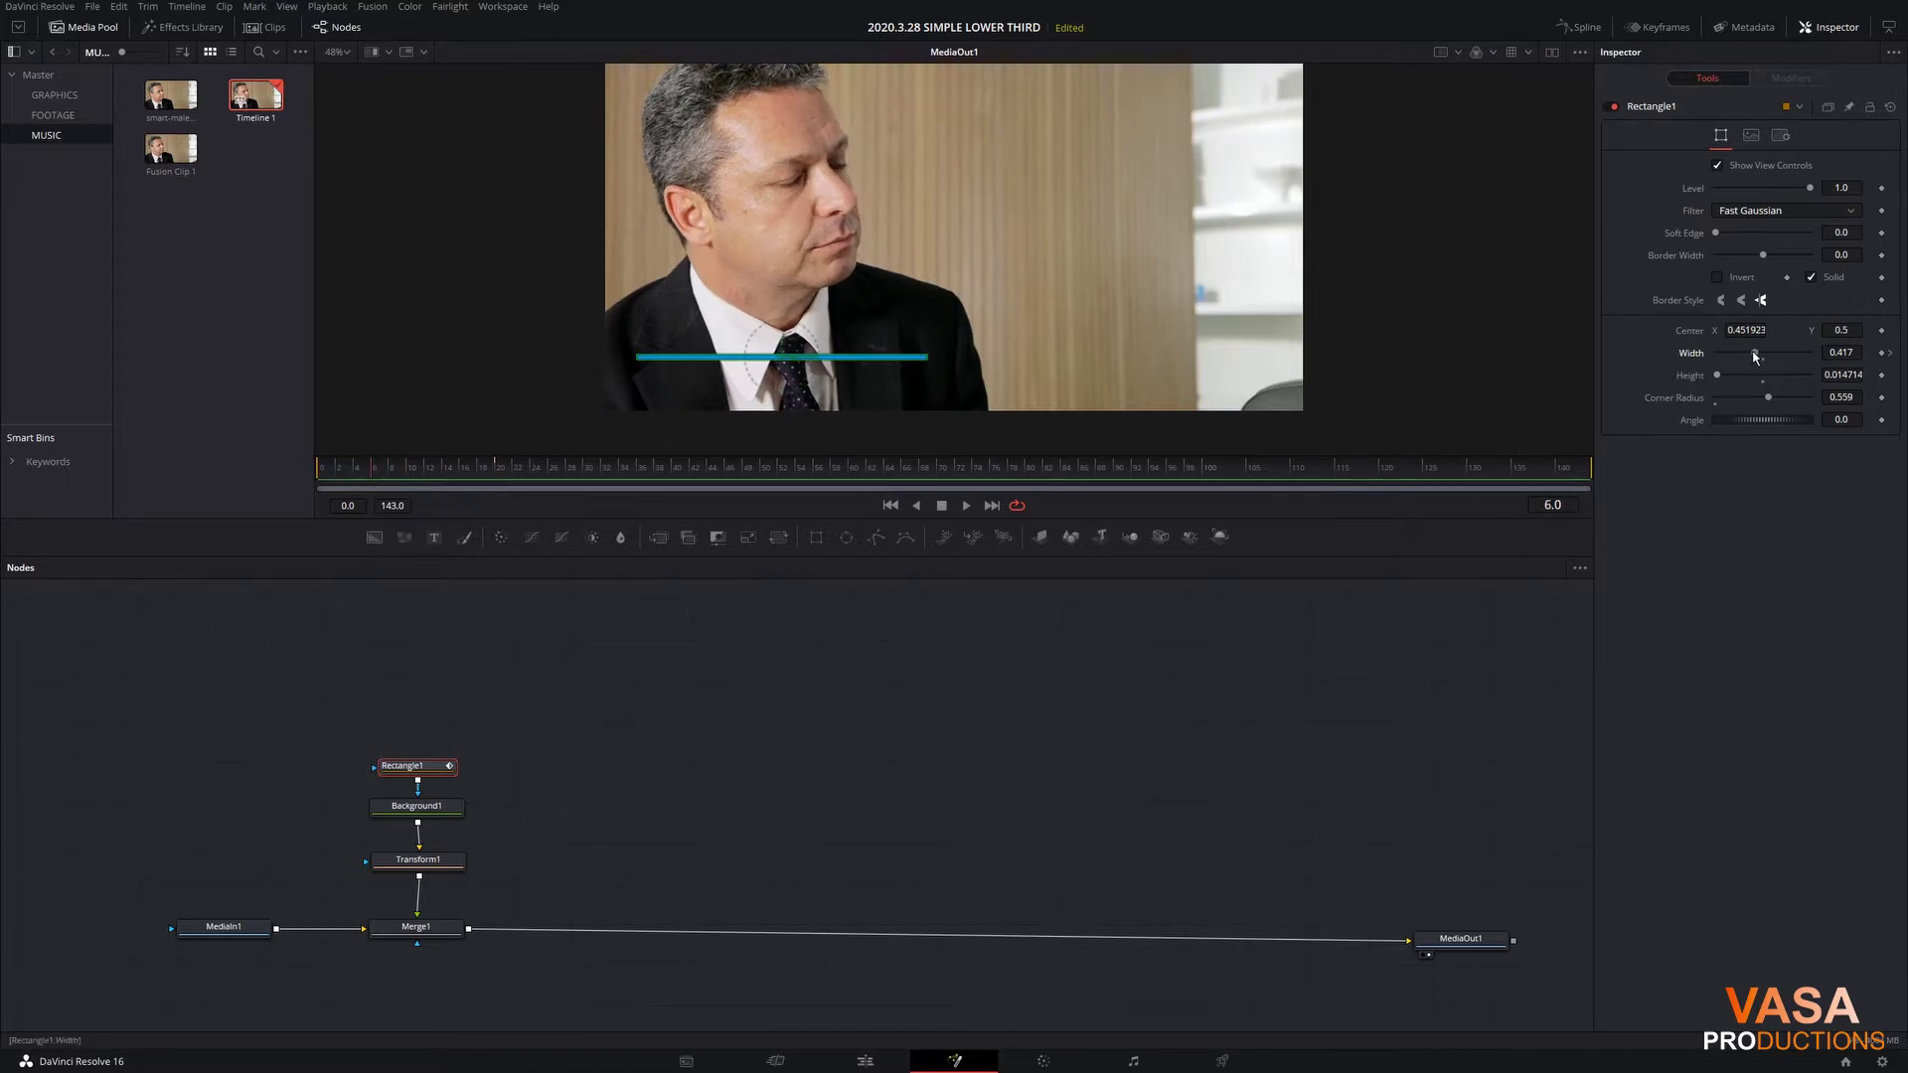
drag(1754, 357, 1709, 363)
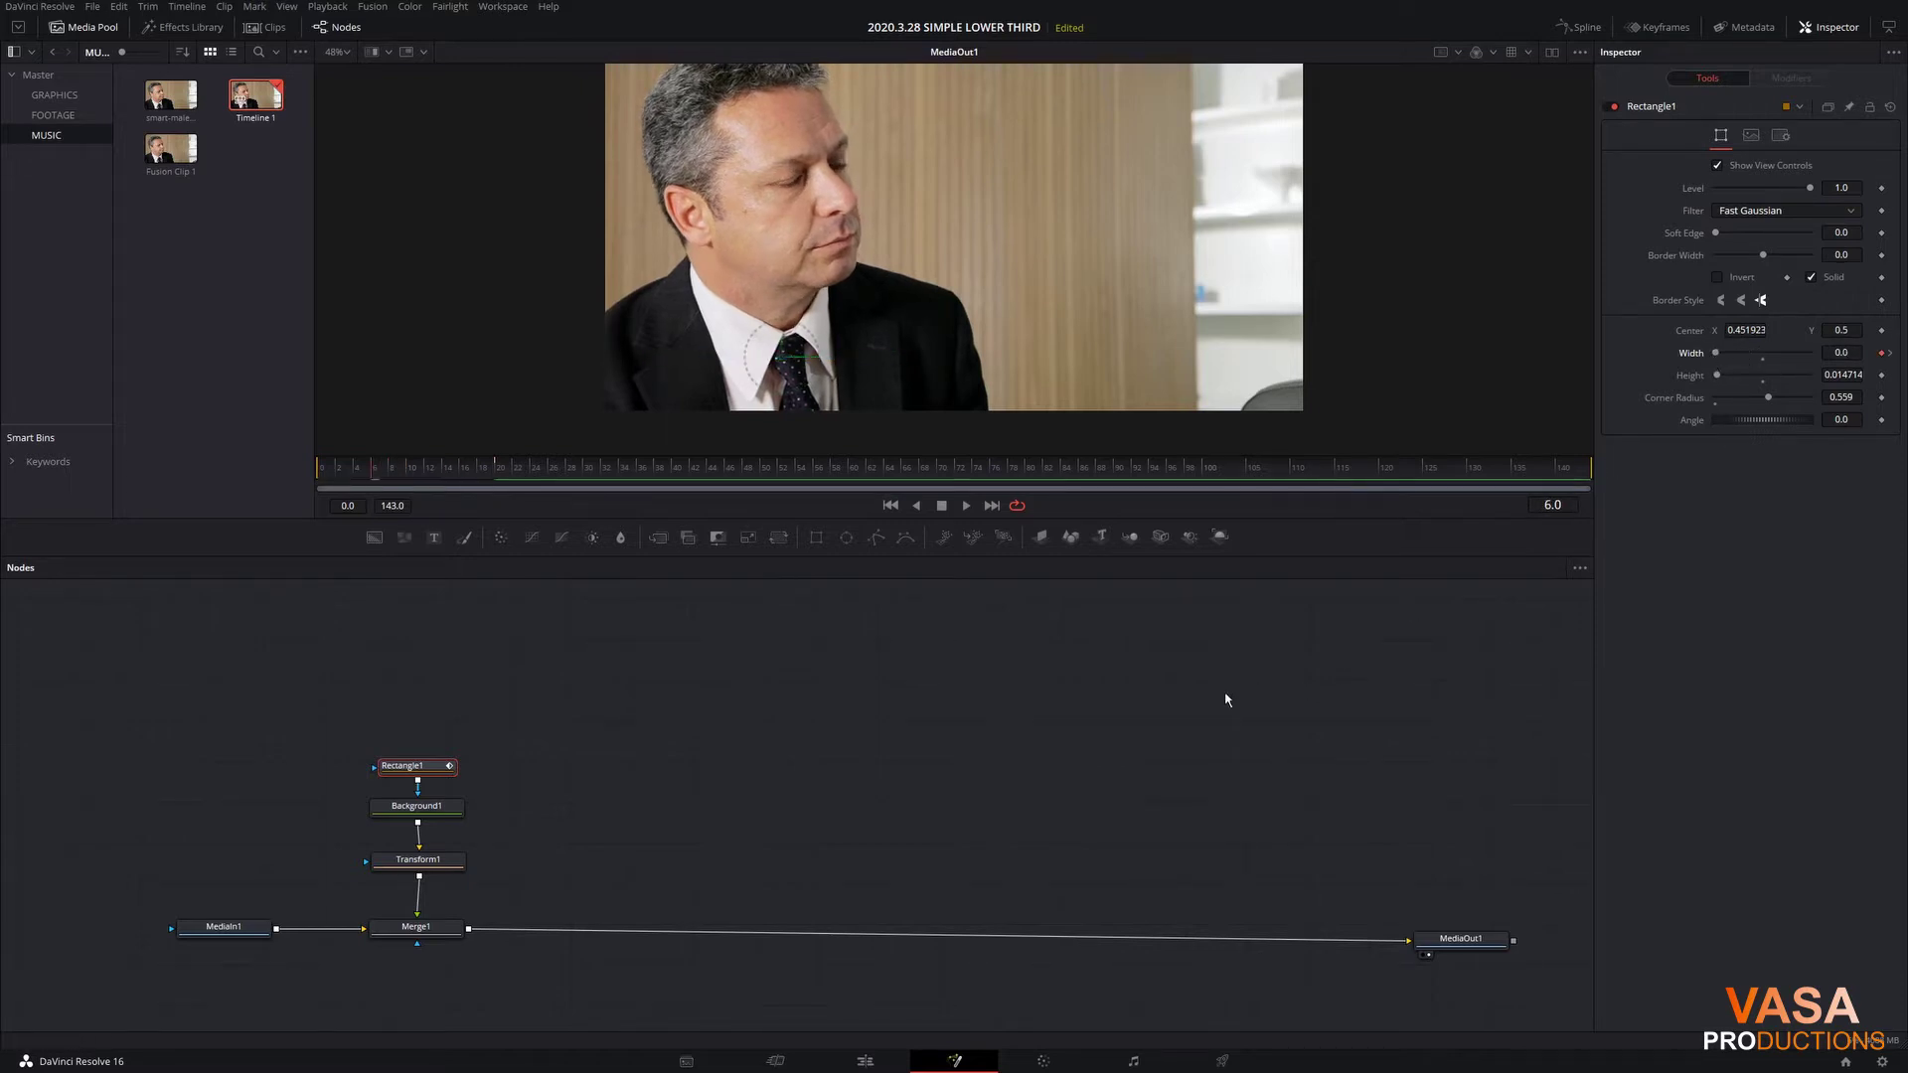
Step: Play back and scrub to check the bar growing in
key(space)
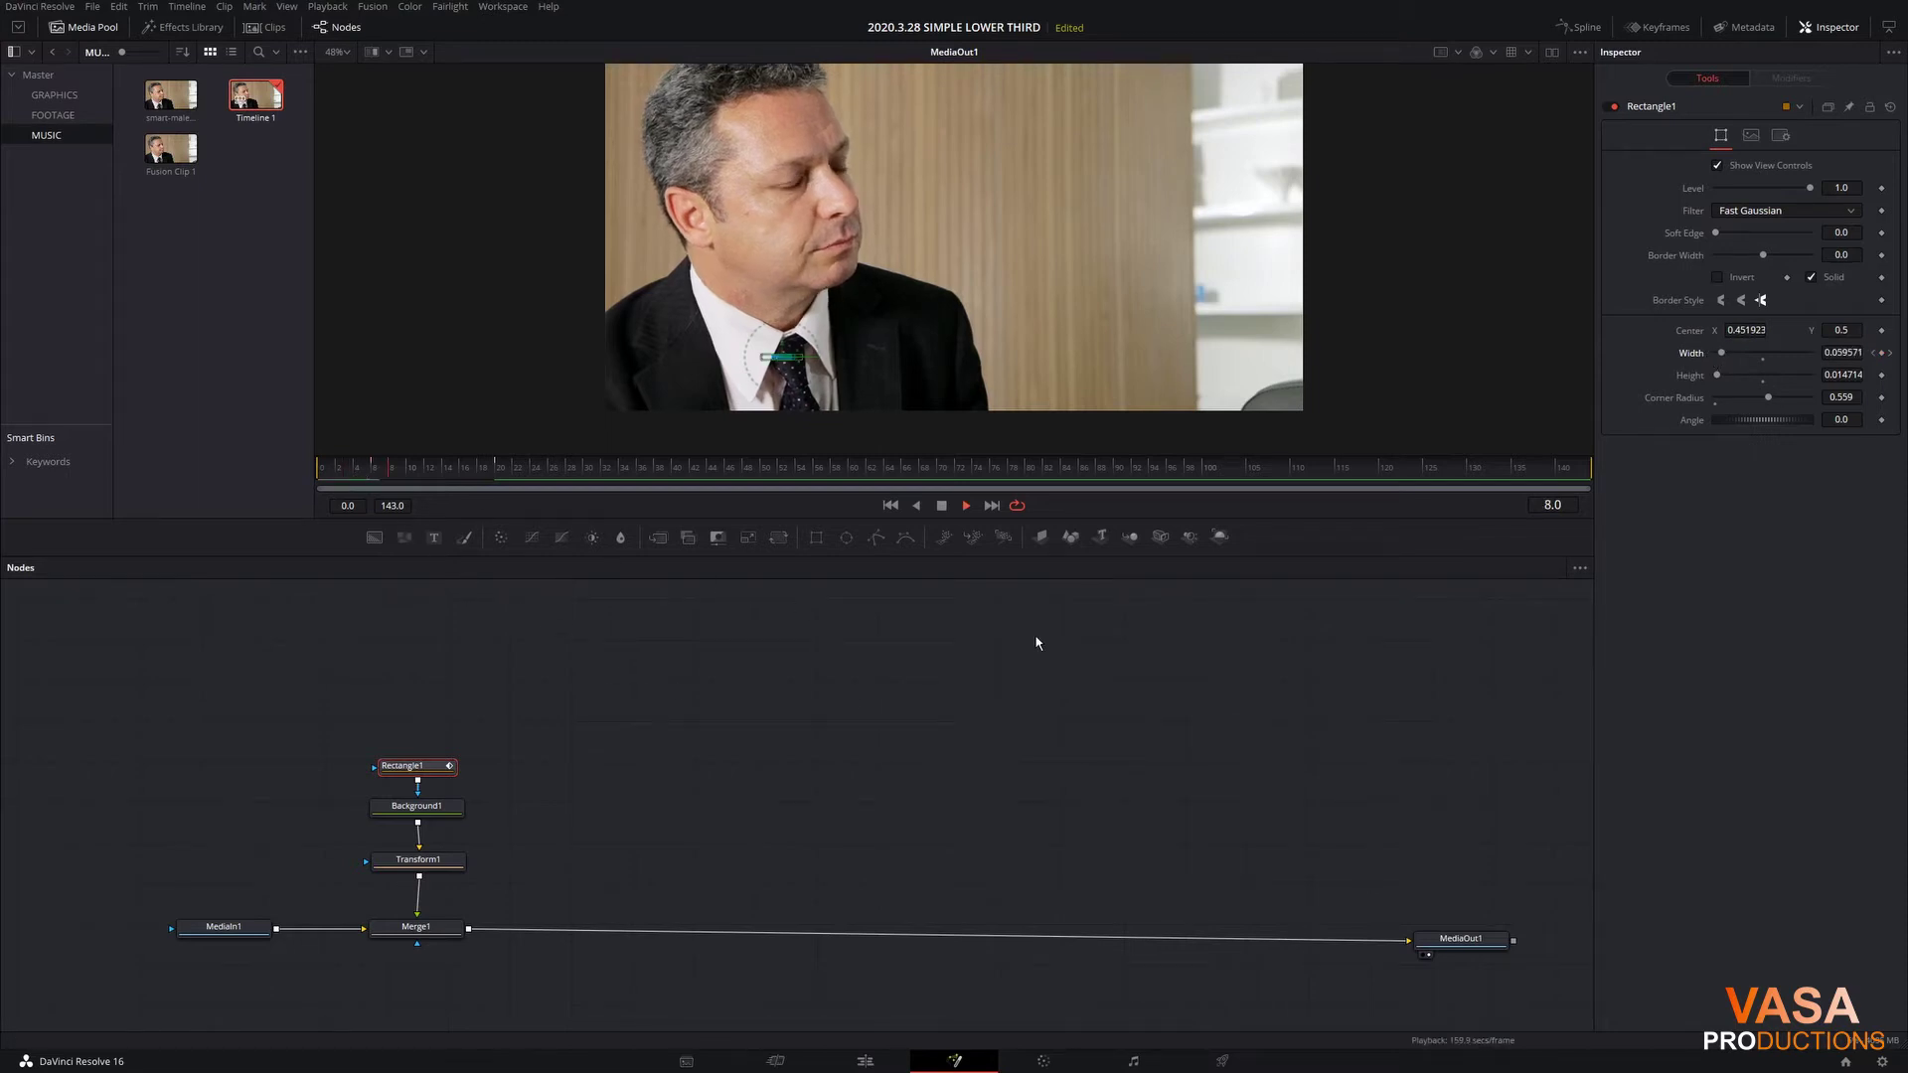
key(space)
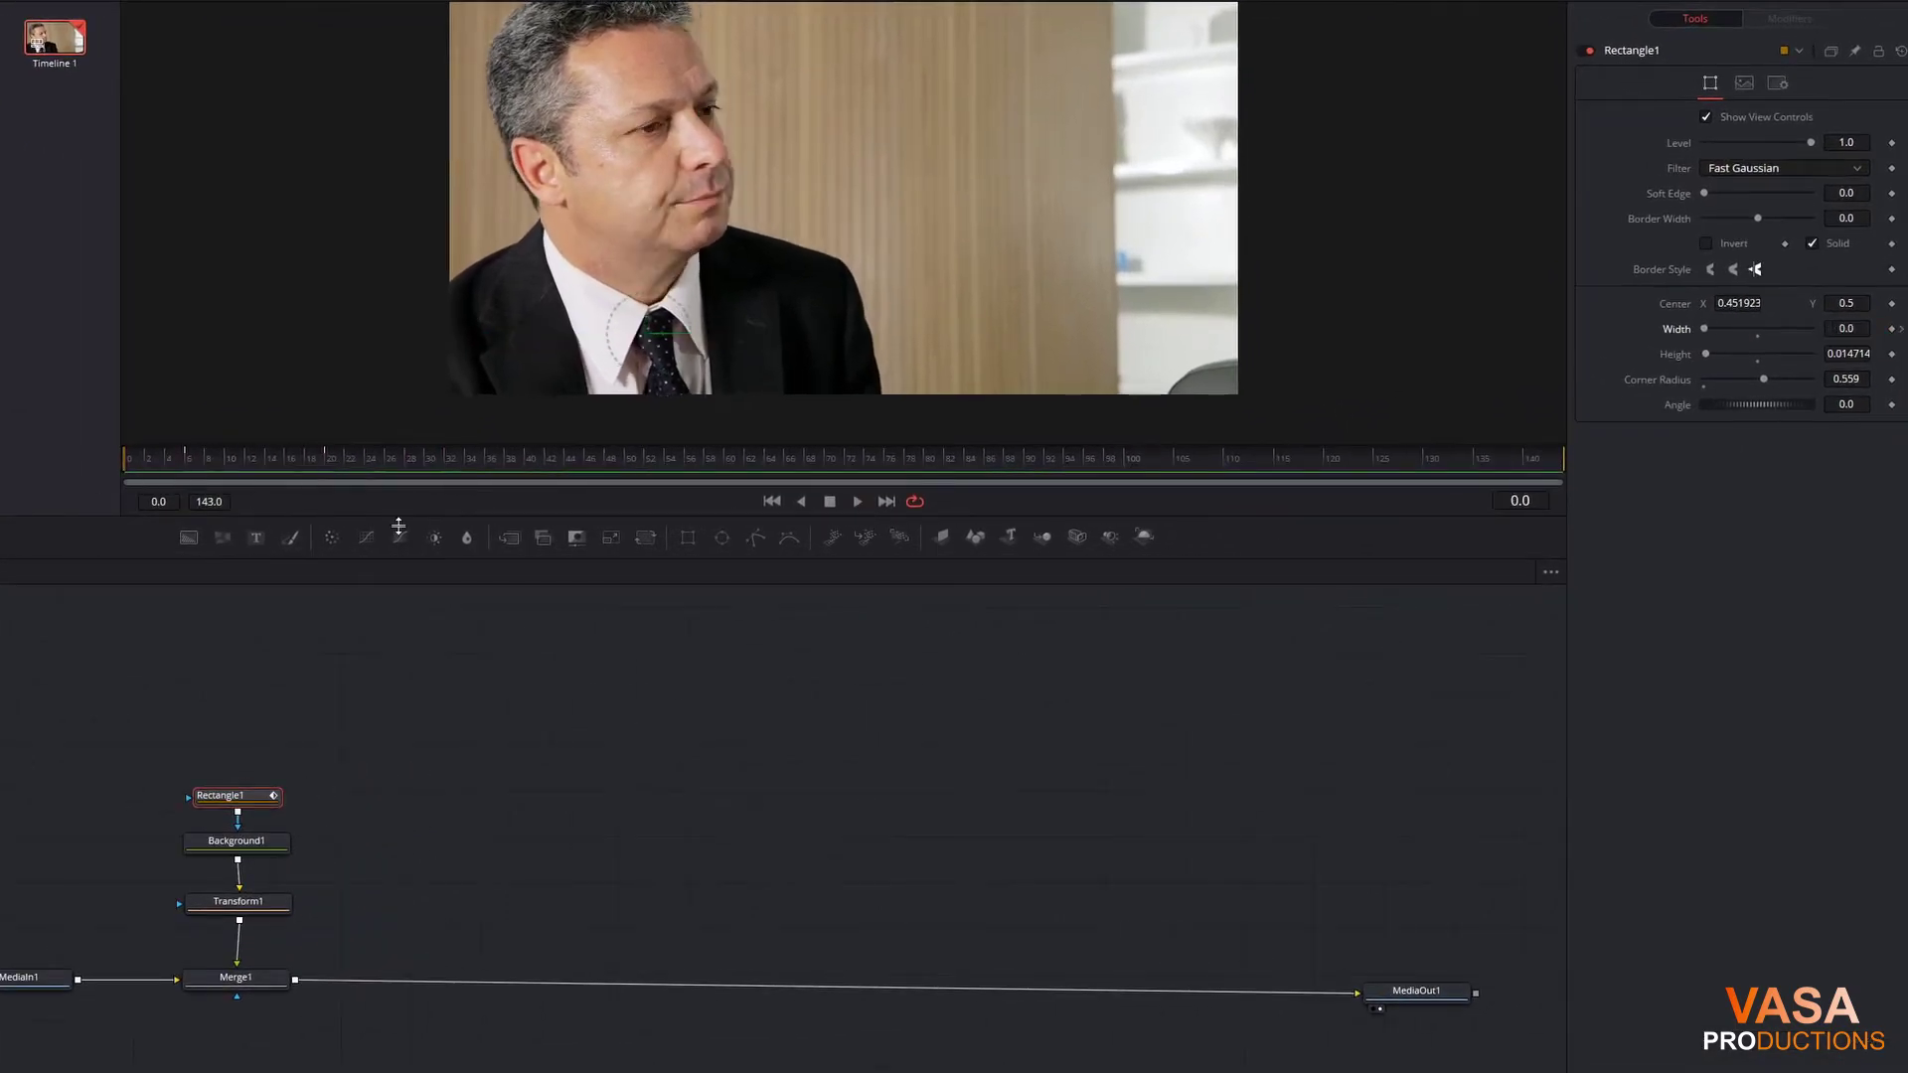
key(space)
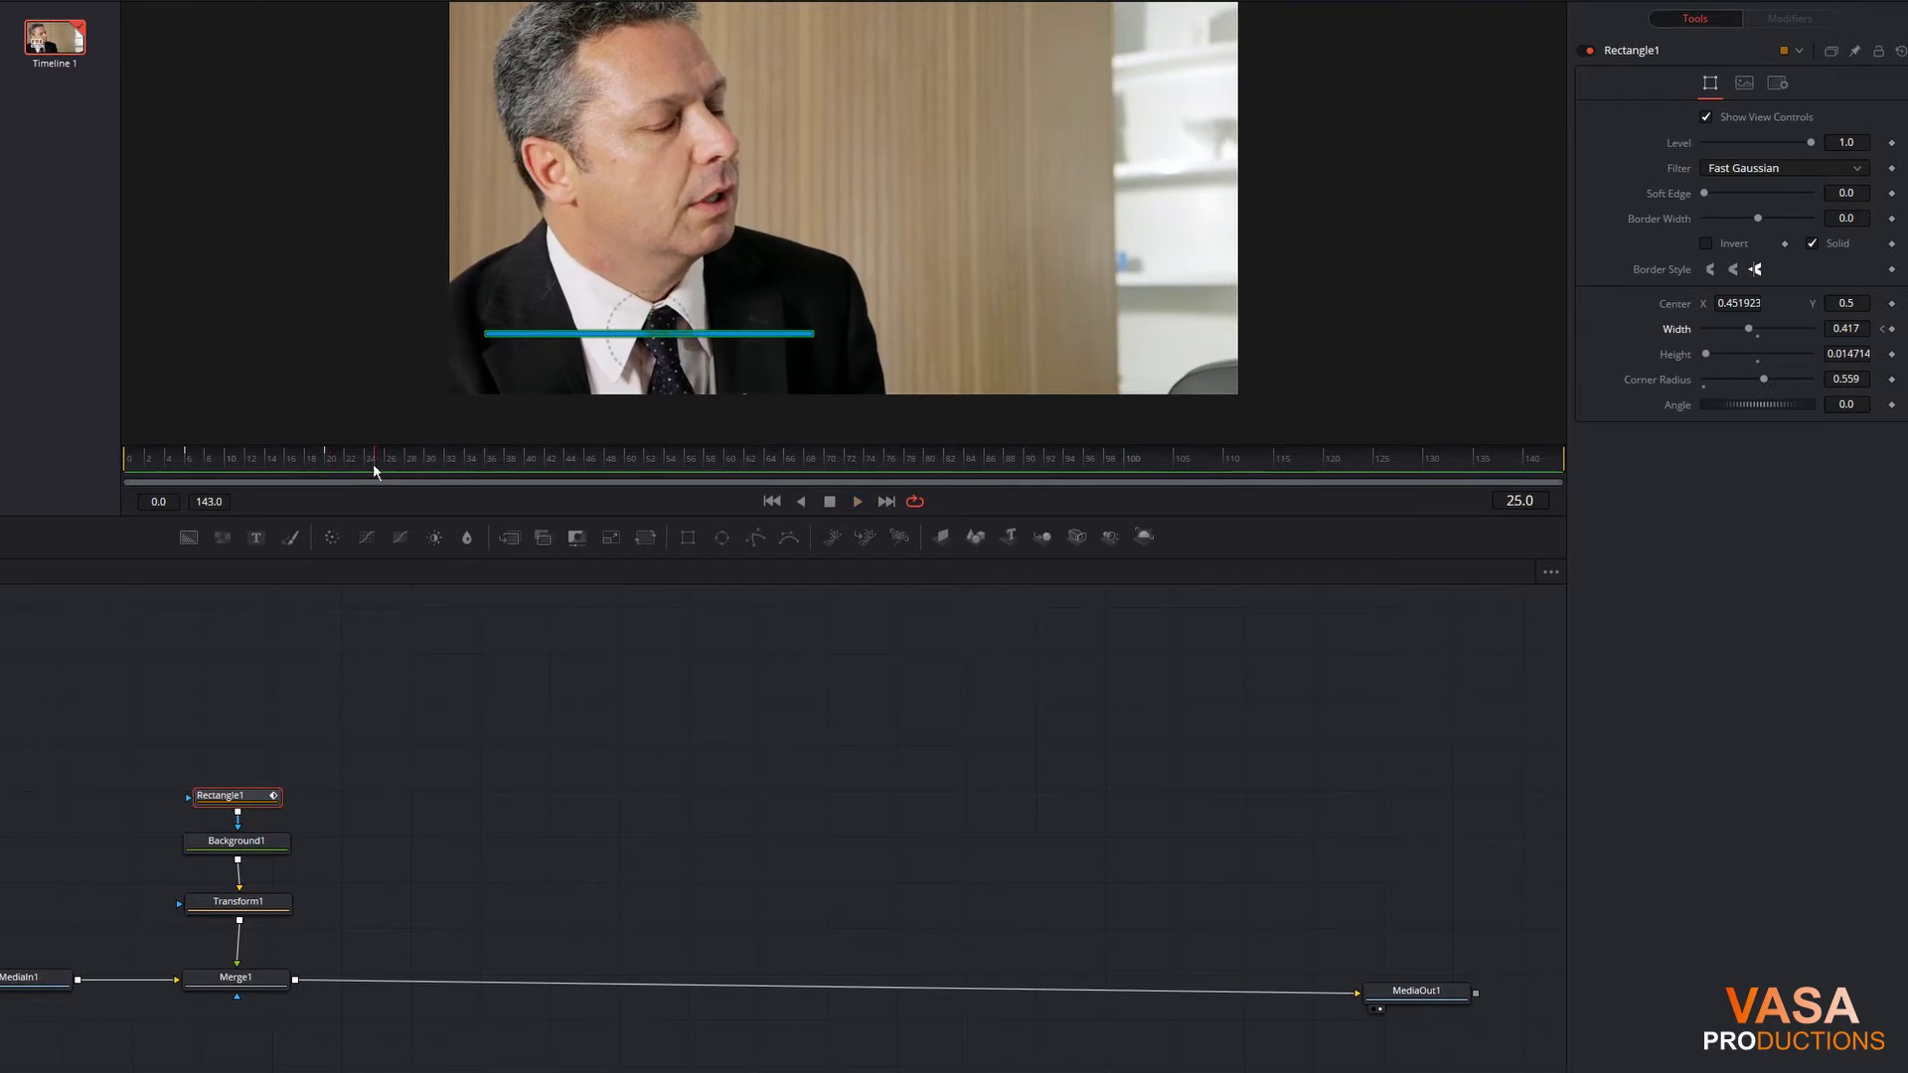
click(173, 460)
drag(173, 460, 298, 467)
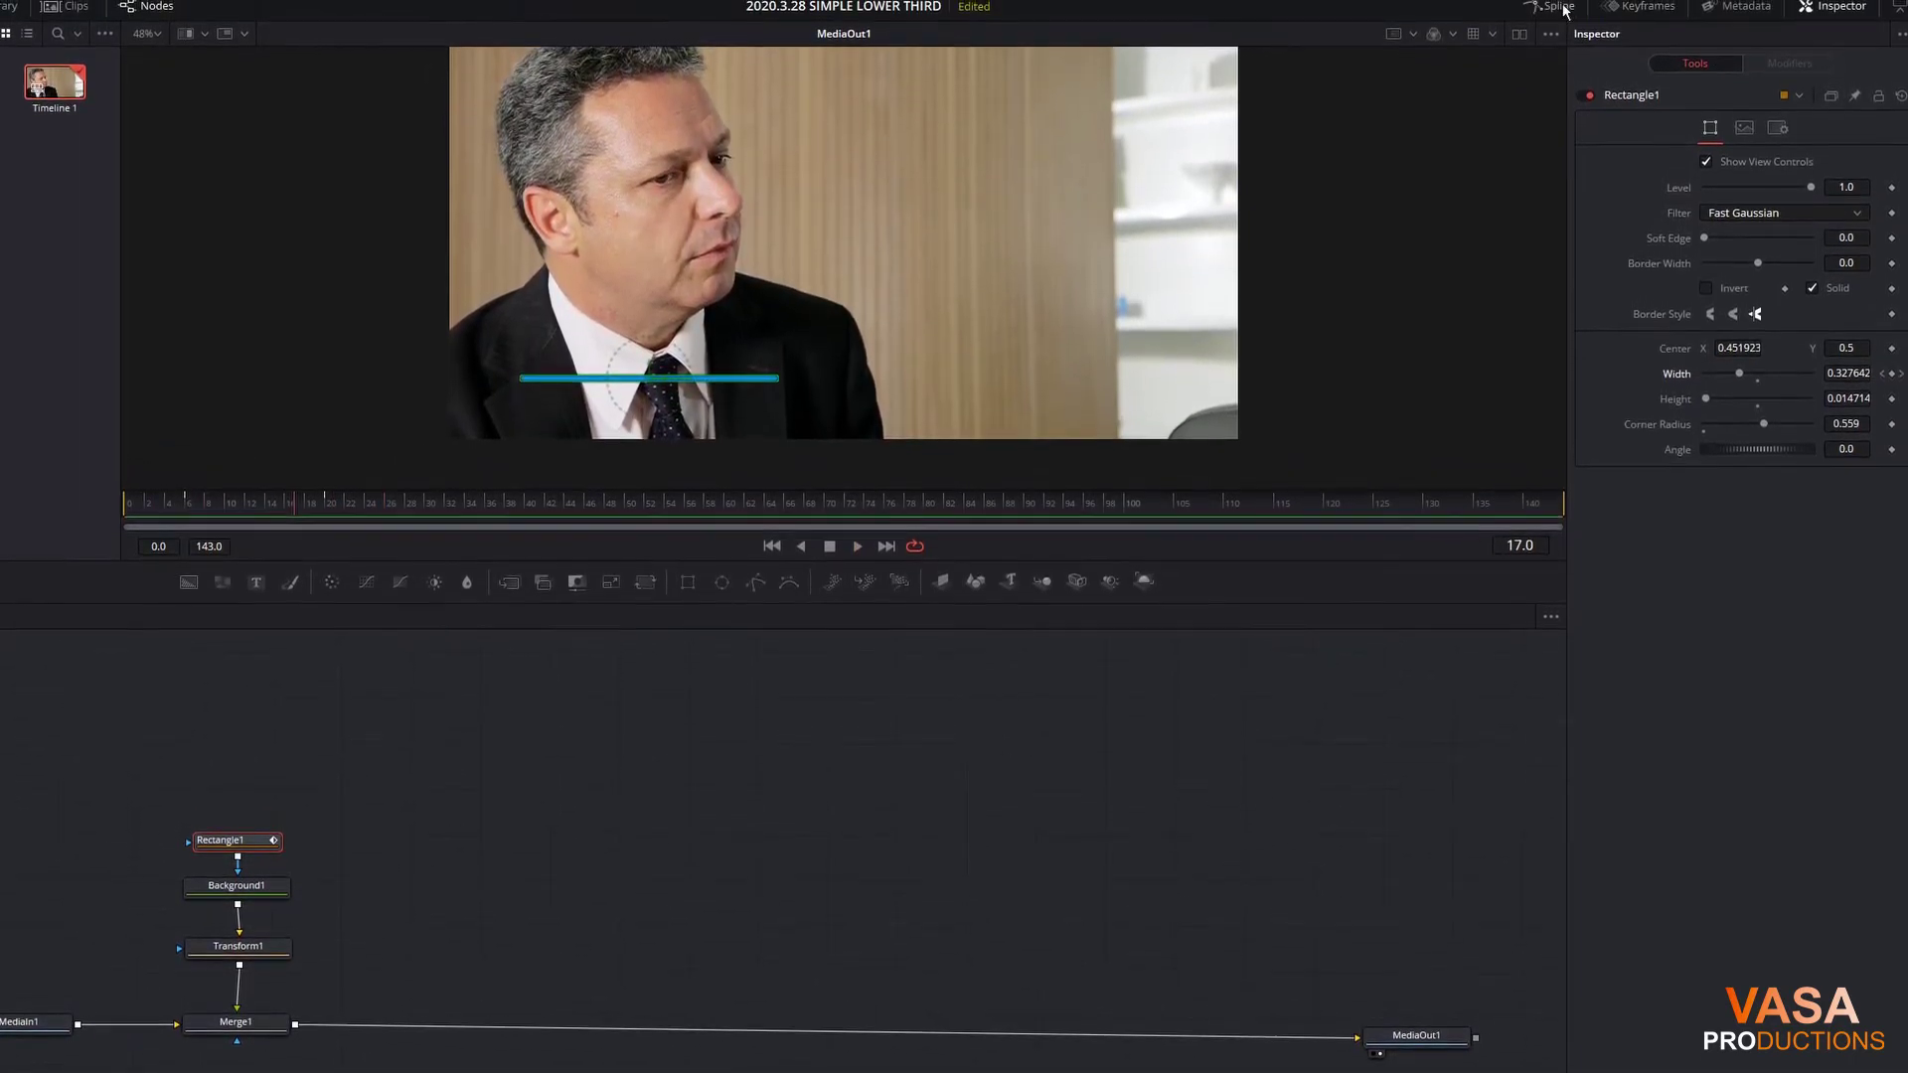
Step: Smooth both Rectangle1 Width keyframes into an S-curve with longer eases in the Spline panel
click(1552, 1)
click(996, 663)
click(1487, 618)
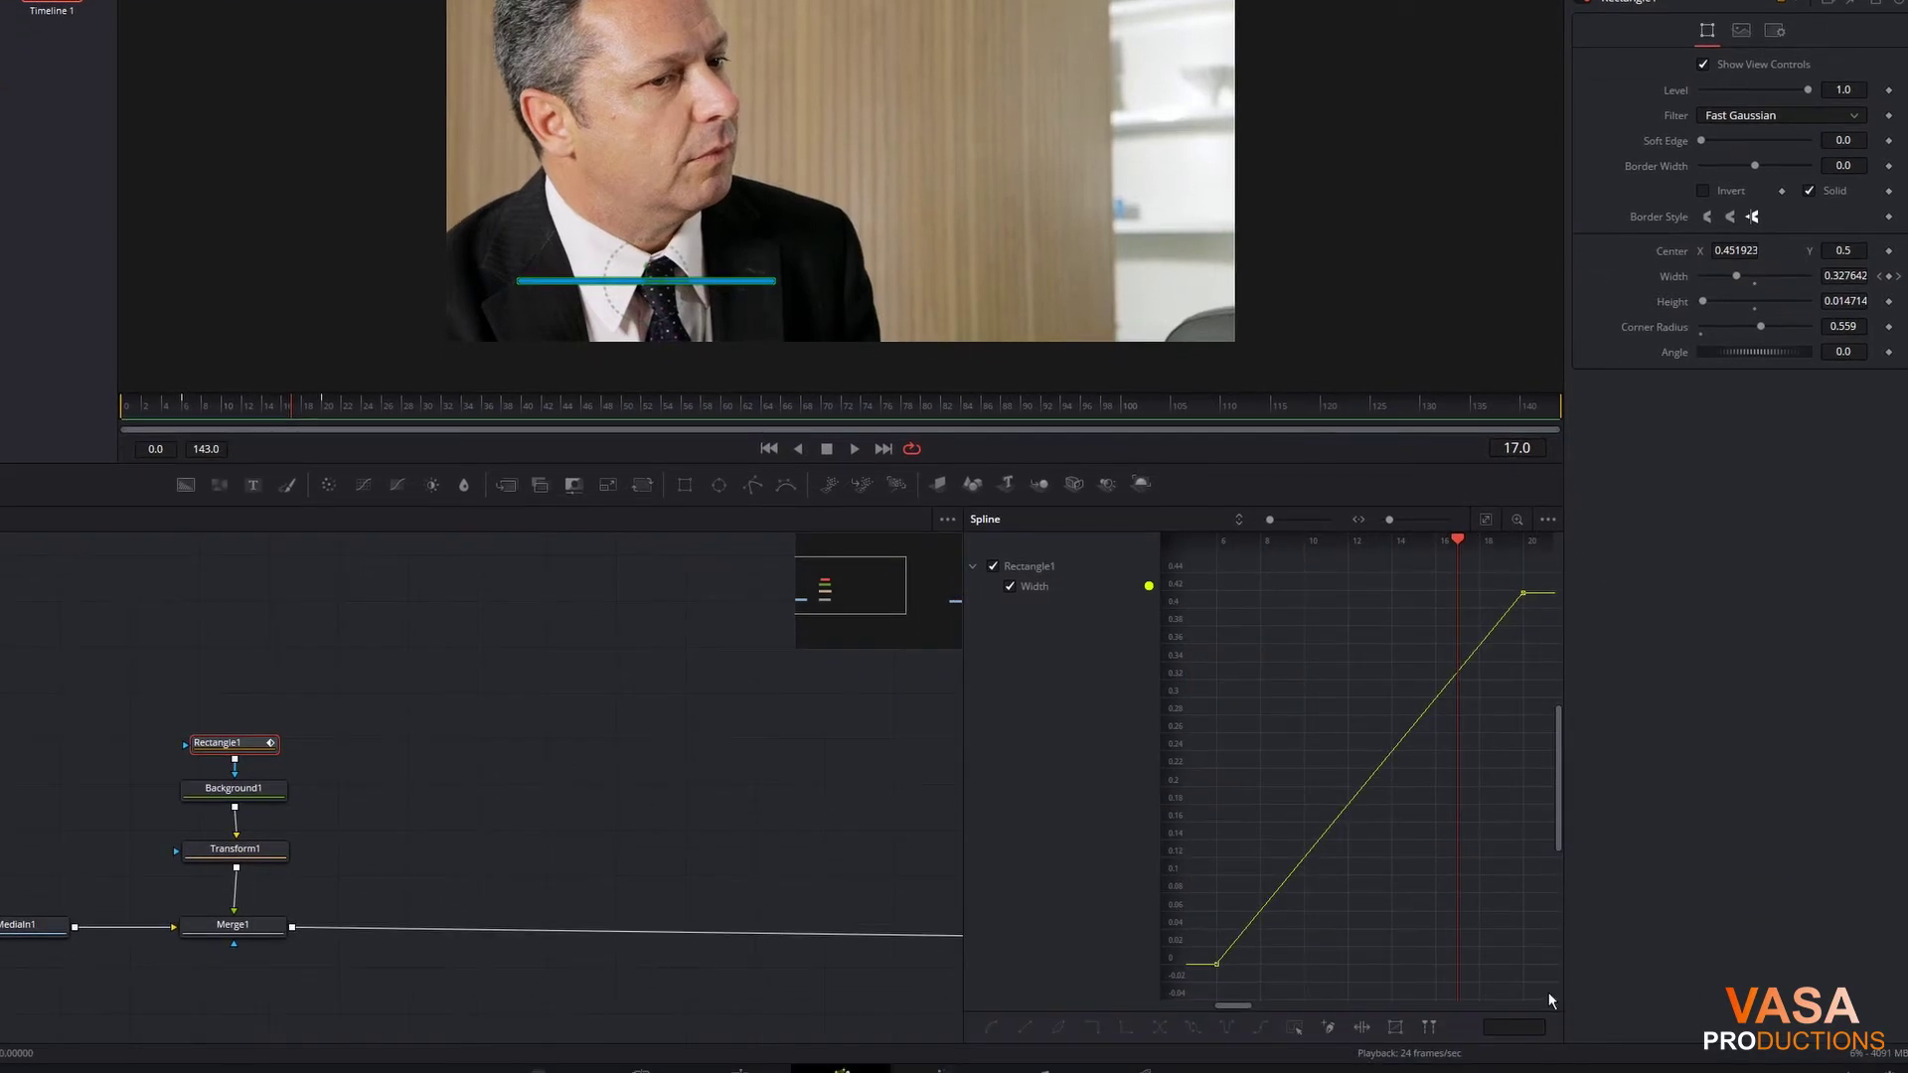
drag(1549, 992, 1190, 570)
key(s)
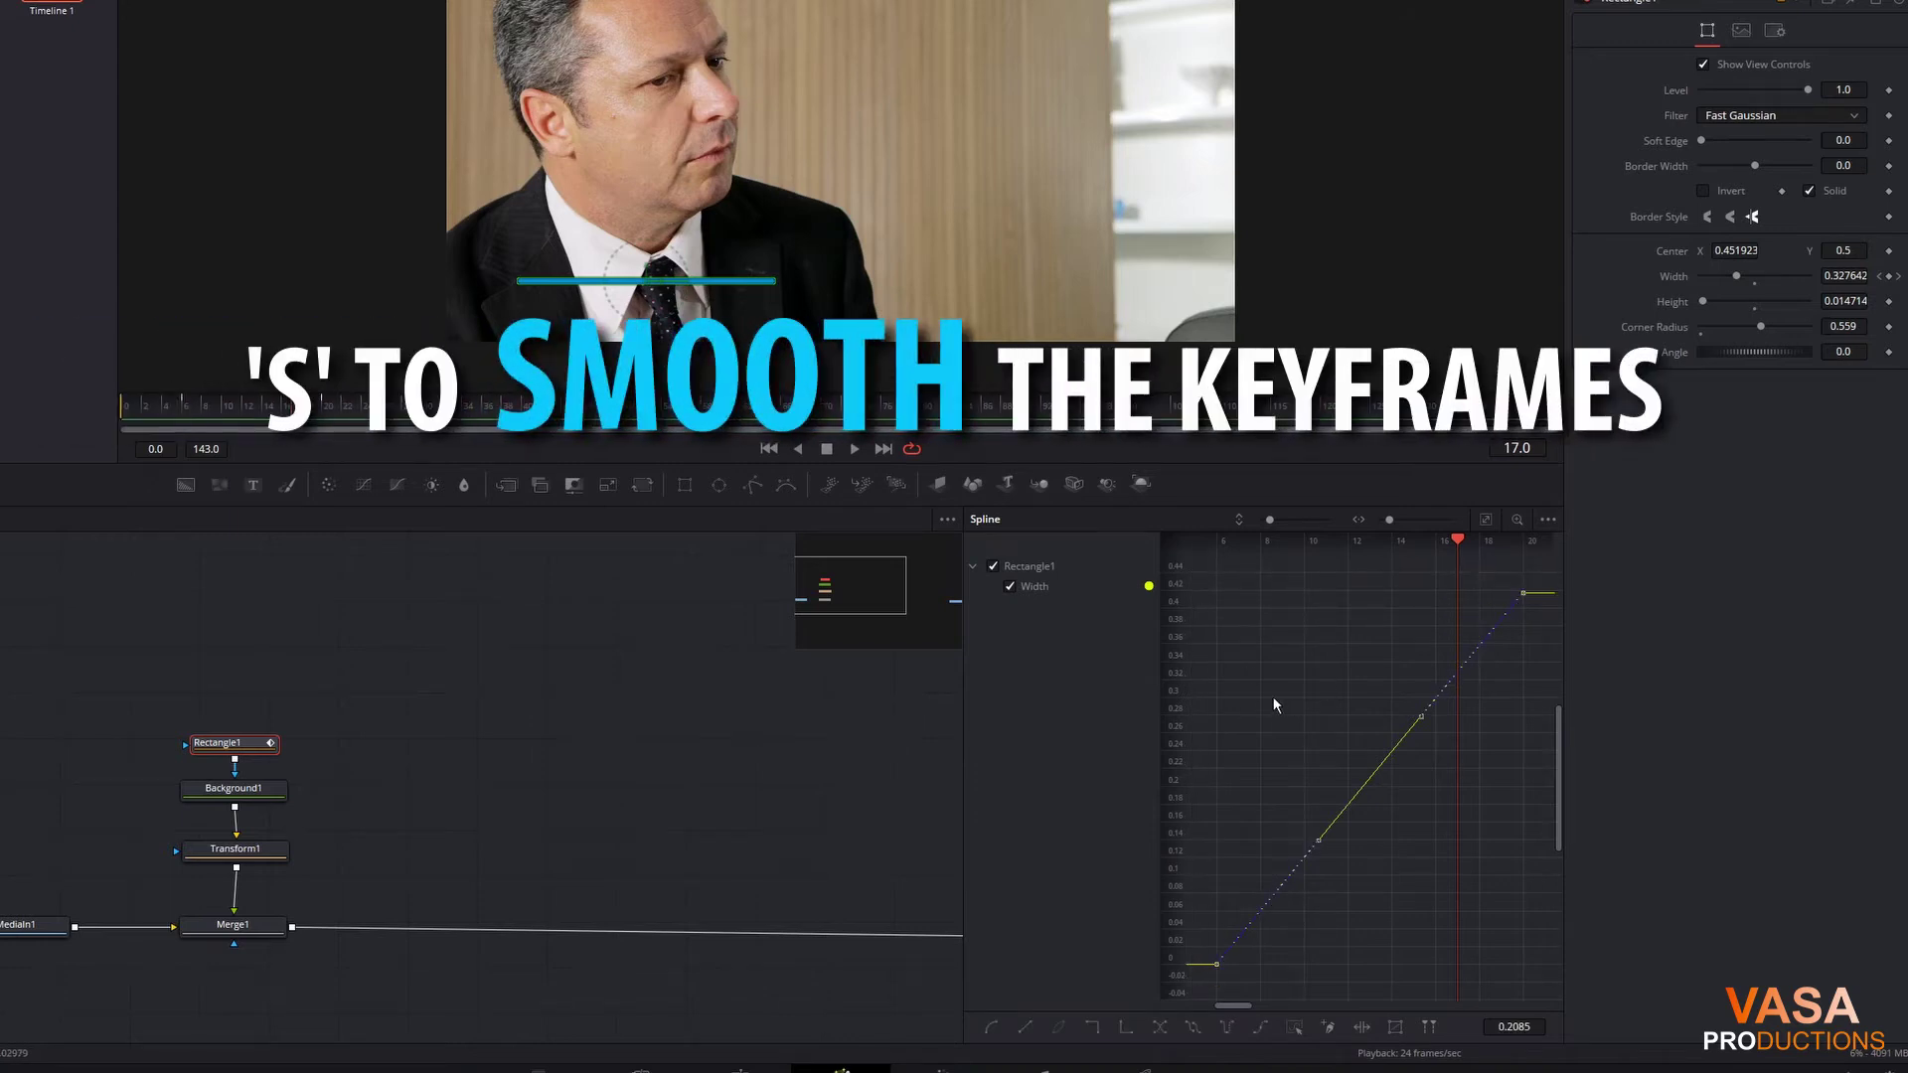
key(s)
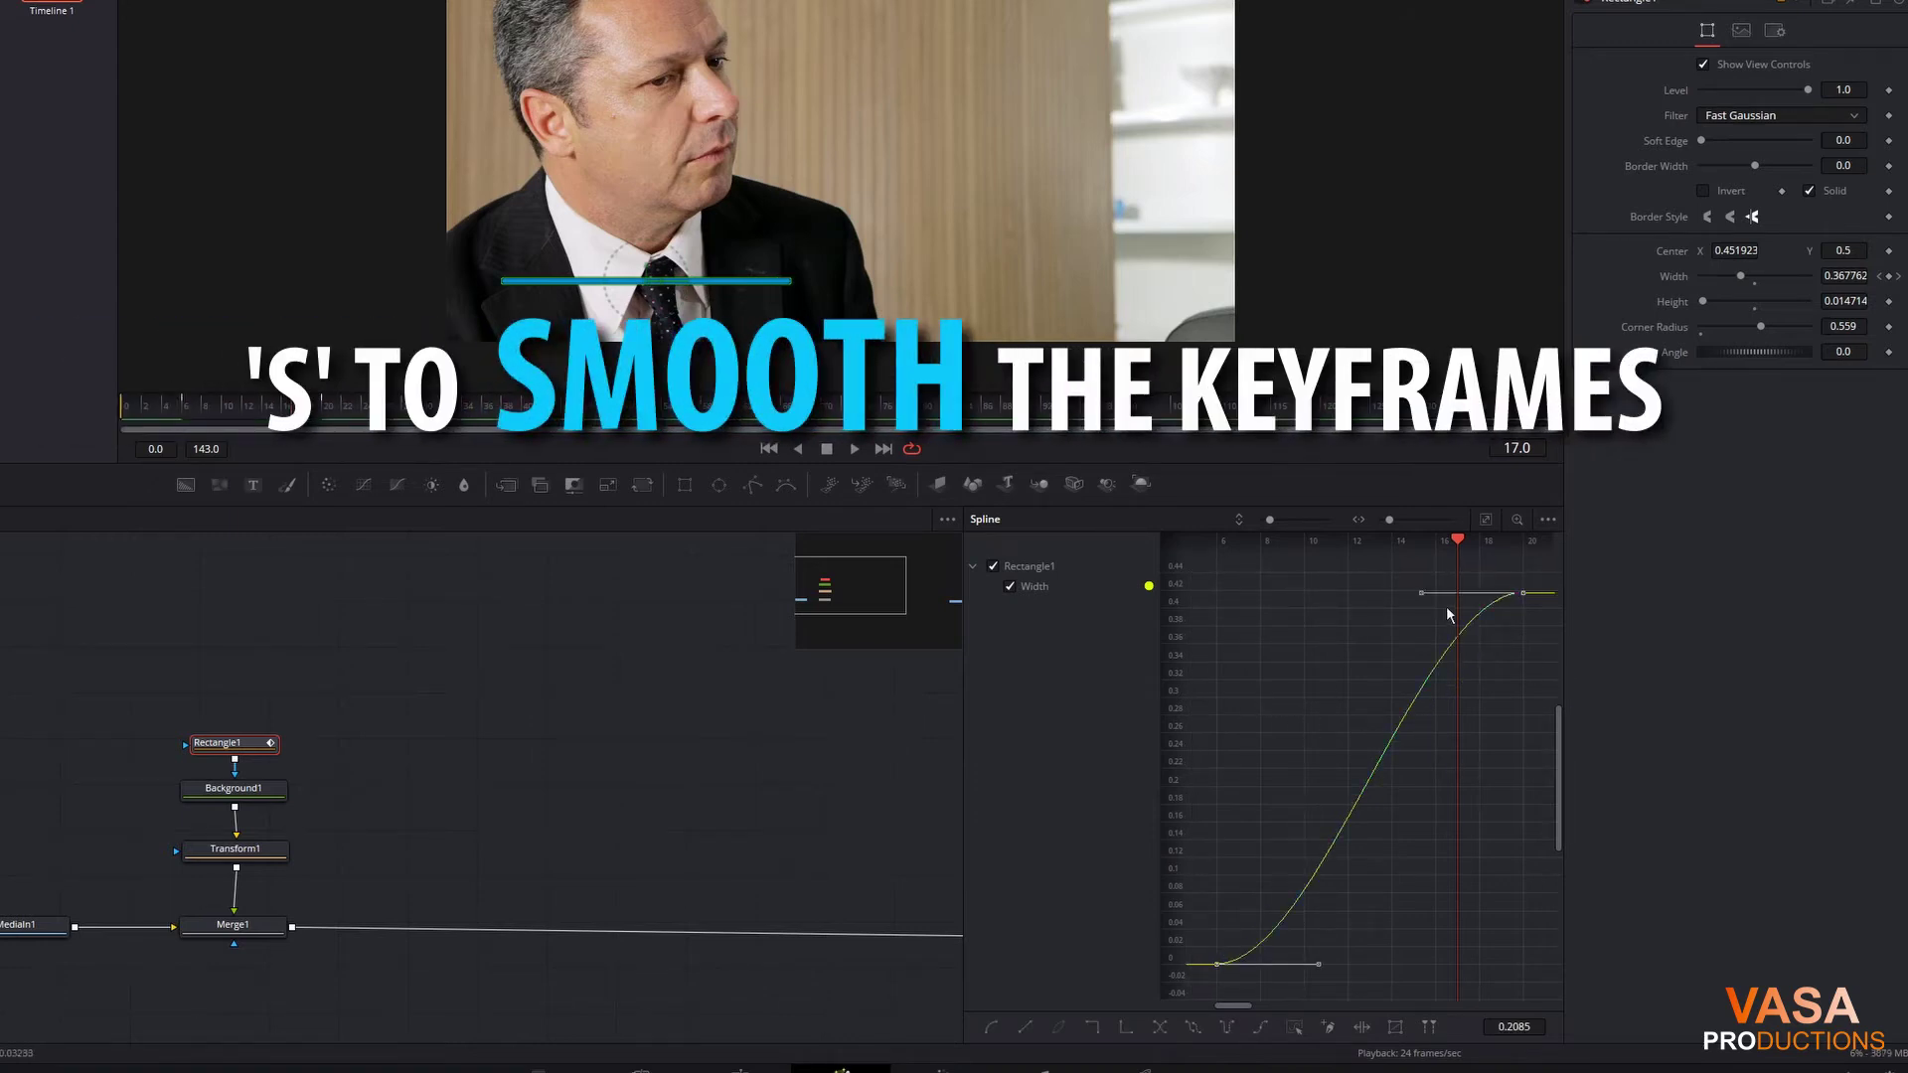
drag(1423, 594, 1217, 600)
drag(1327, 974, 1521, 979)
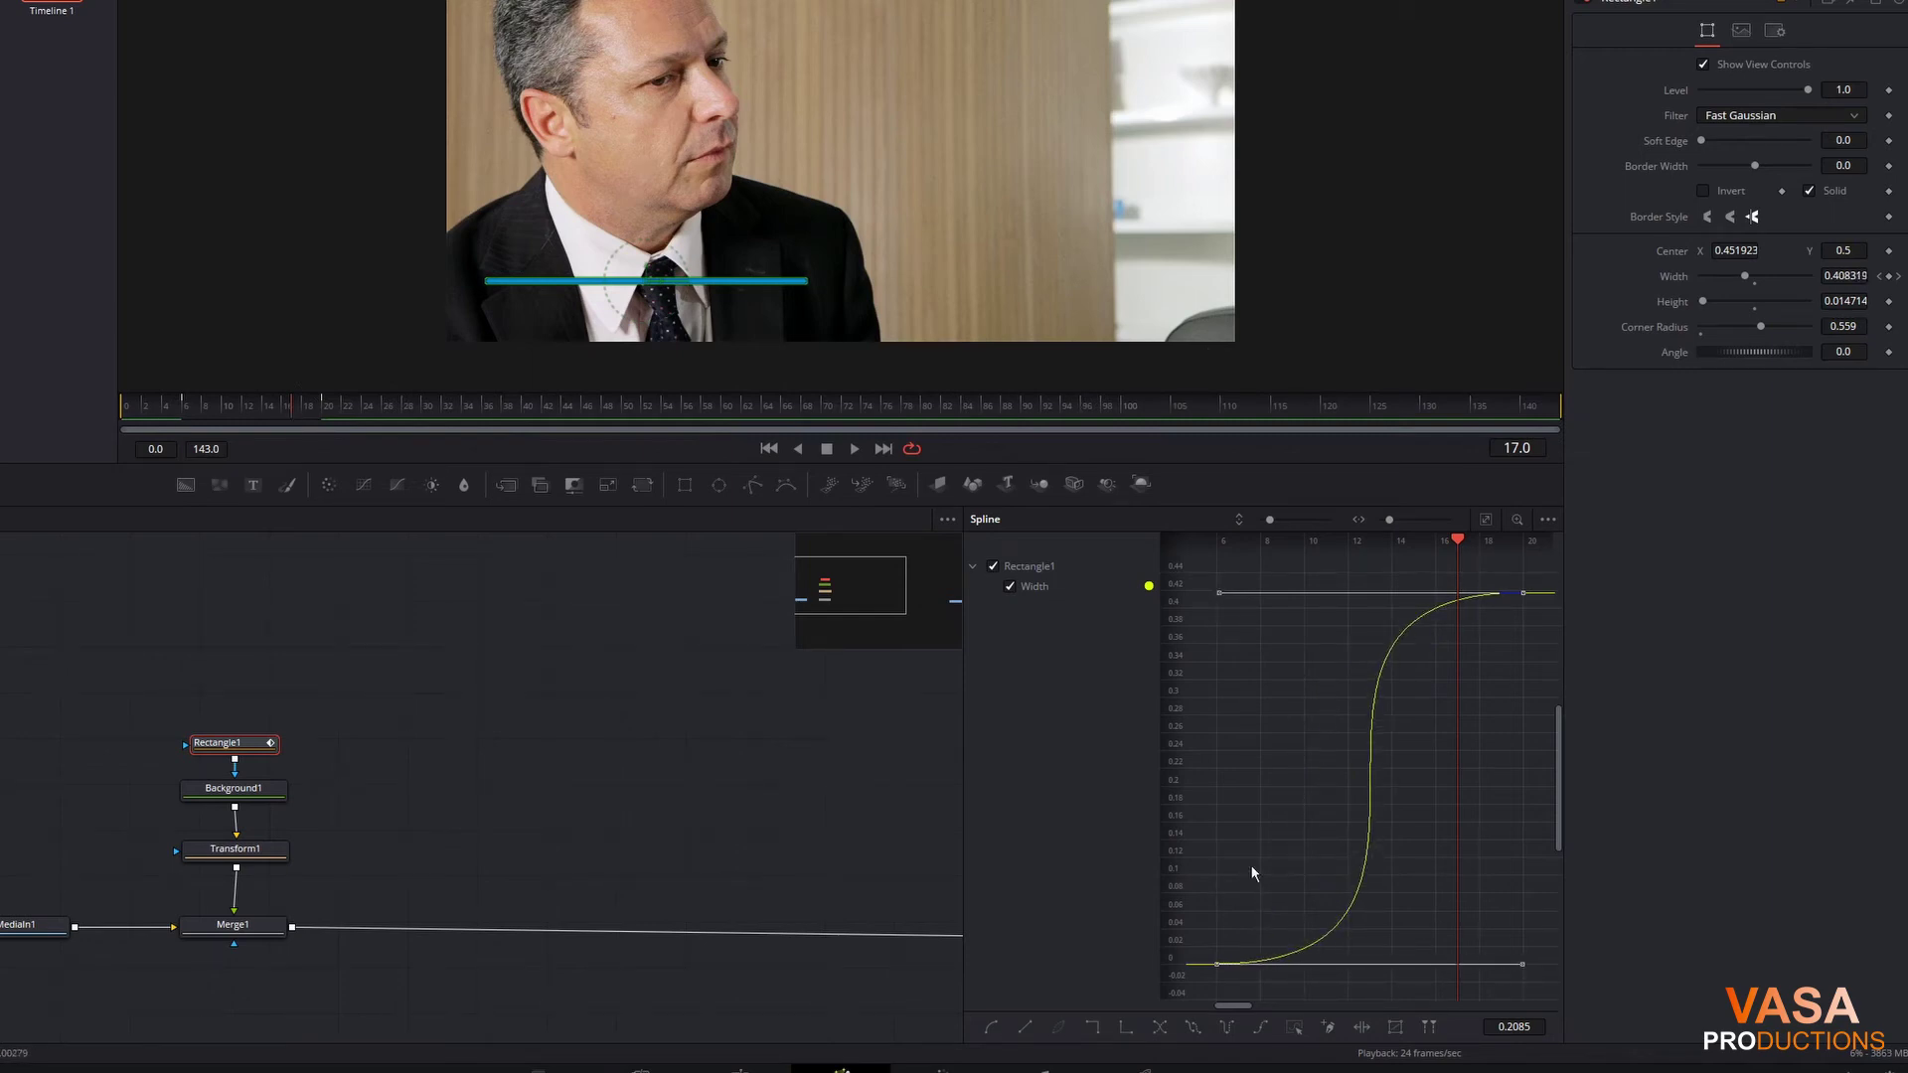
Step: Play back and scrub to preview the eased growth of the blue line
key(space)
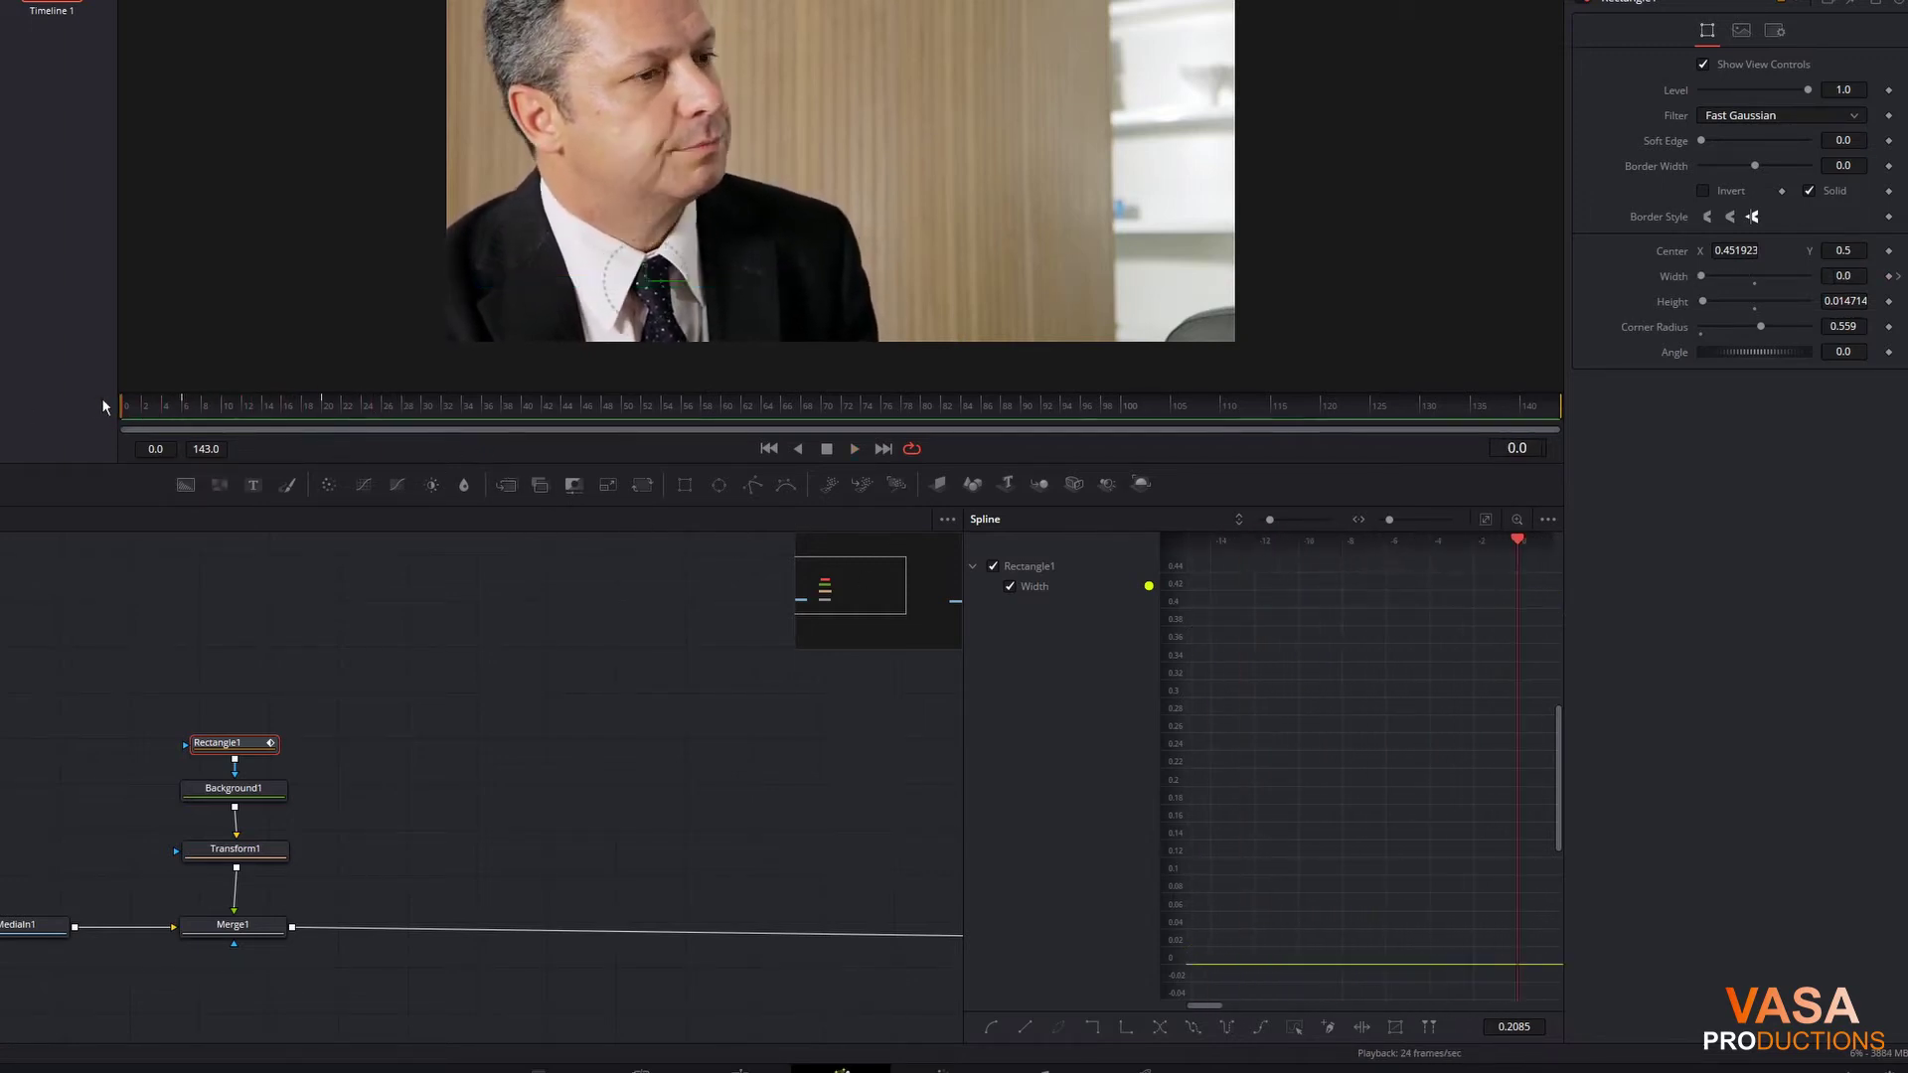
key(space)
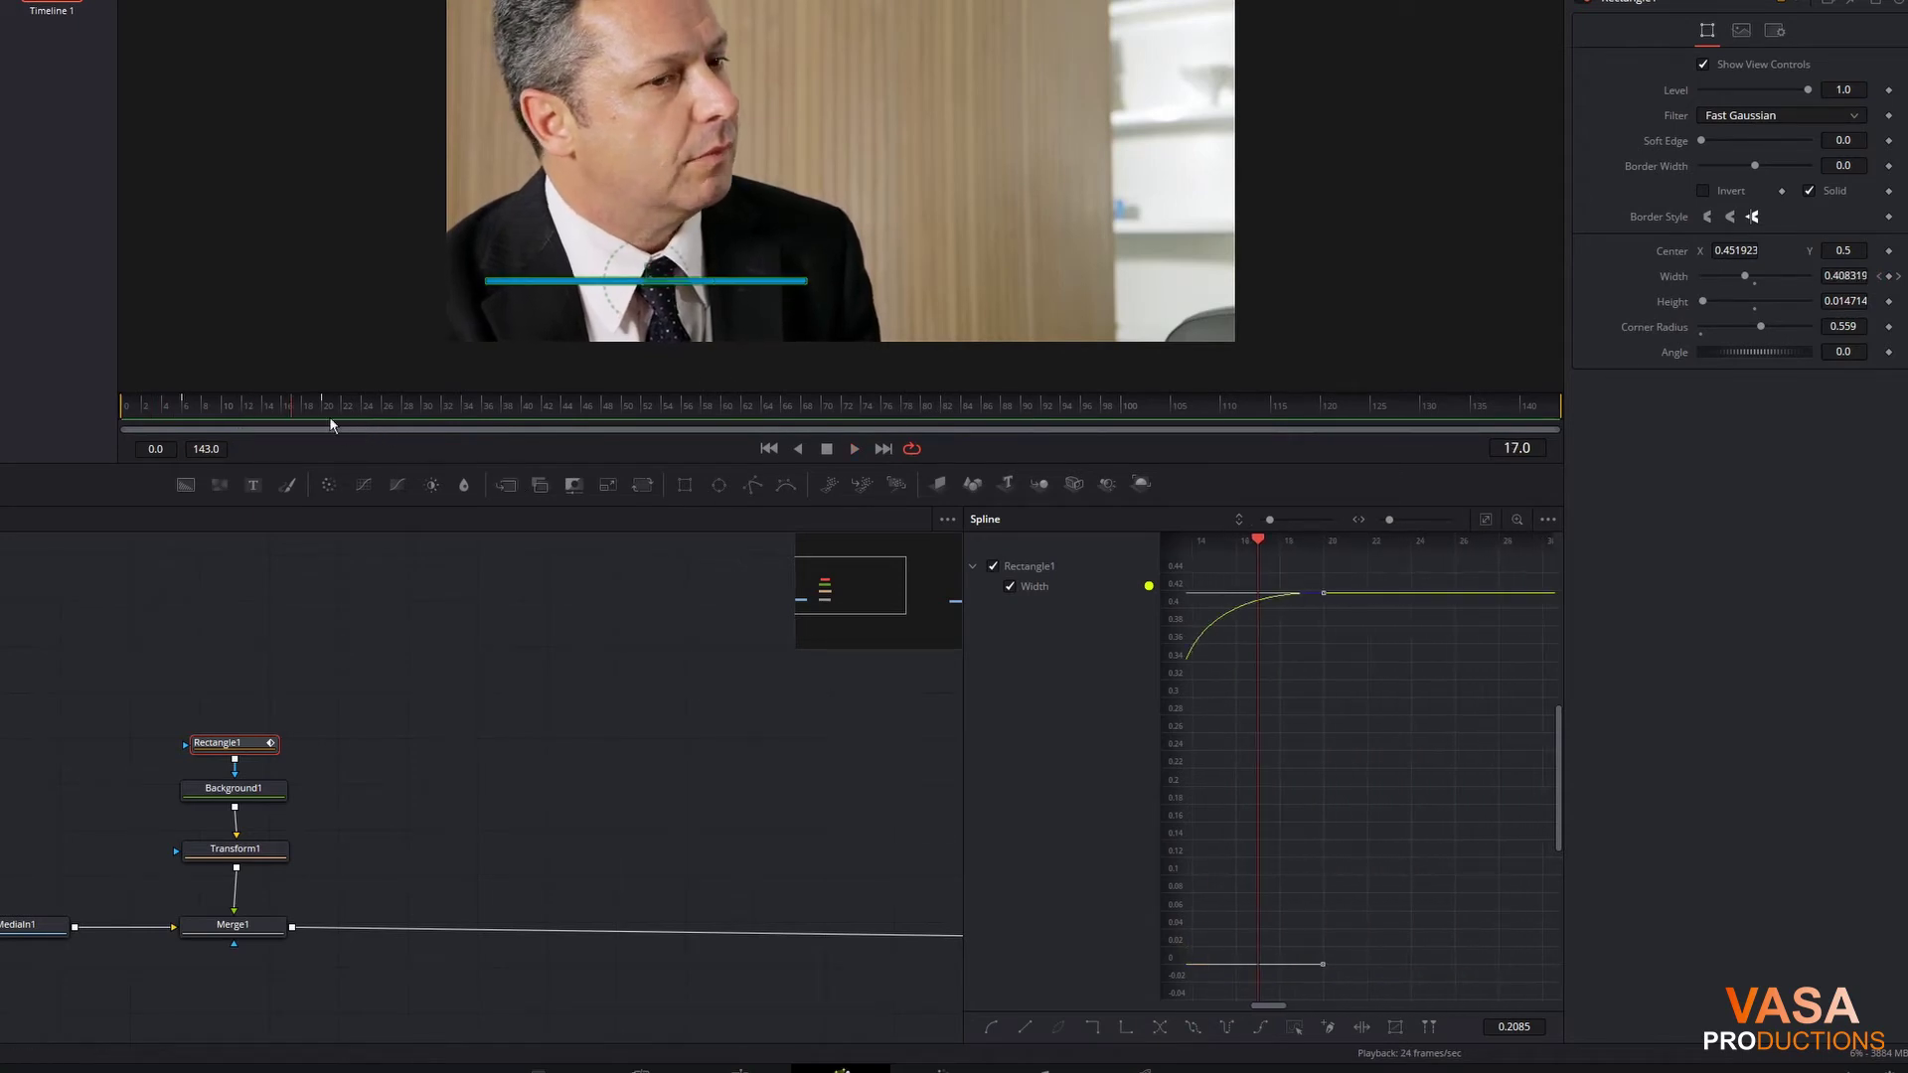
mouse_move(322, 413)
mouse_down()
mouse_move(221, 407)
mouse_move(284, 411)
mouse_up()
key(space)
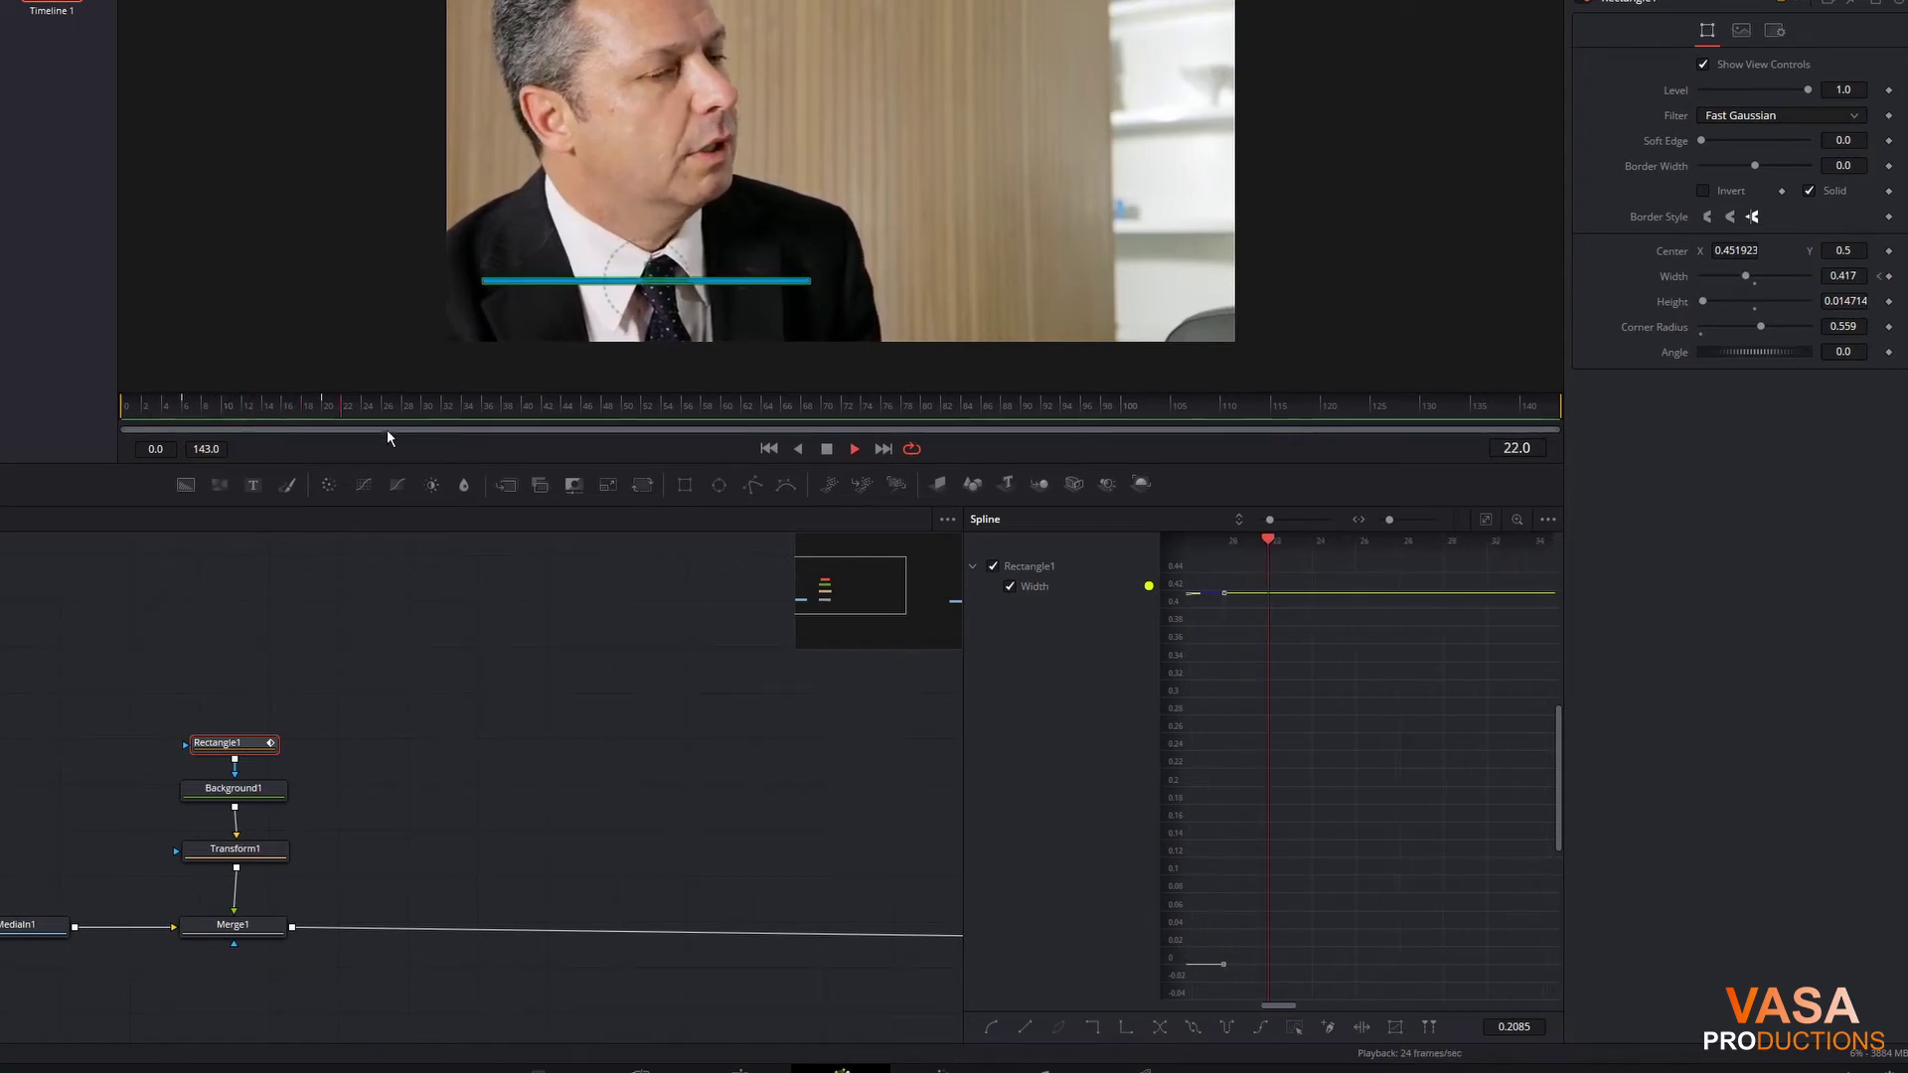
click(147, 408)
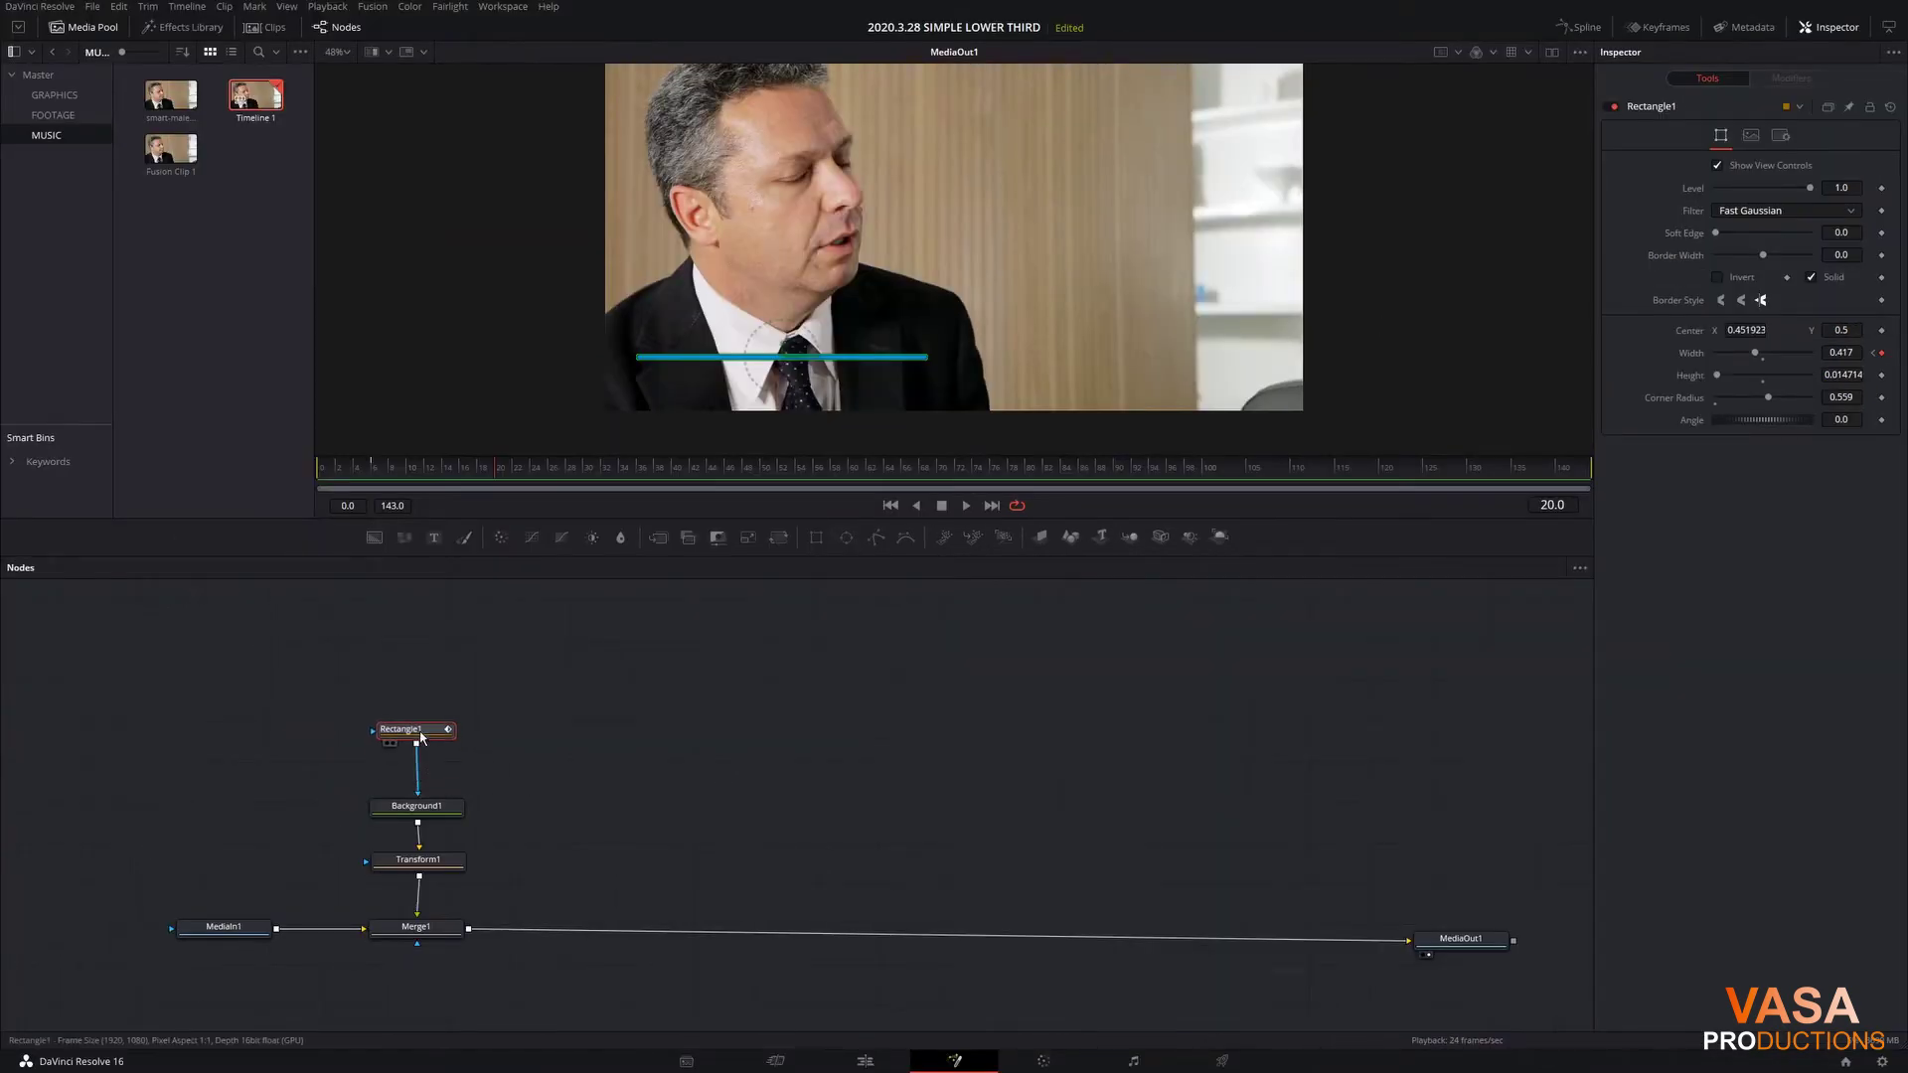
Step: Deselect Rectangle1 and select Background1 to show its Hue 0.552, Value 0.827 colour
drag(422, 737, 423, 736)
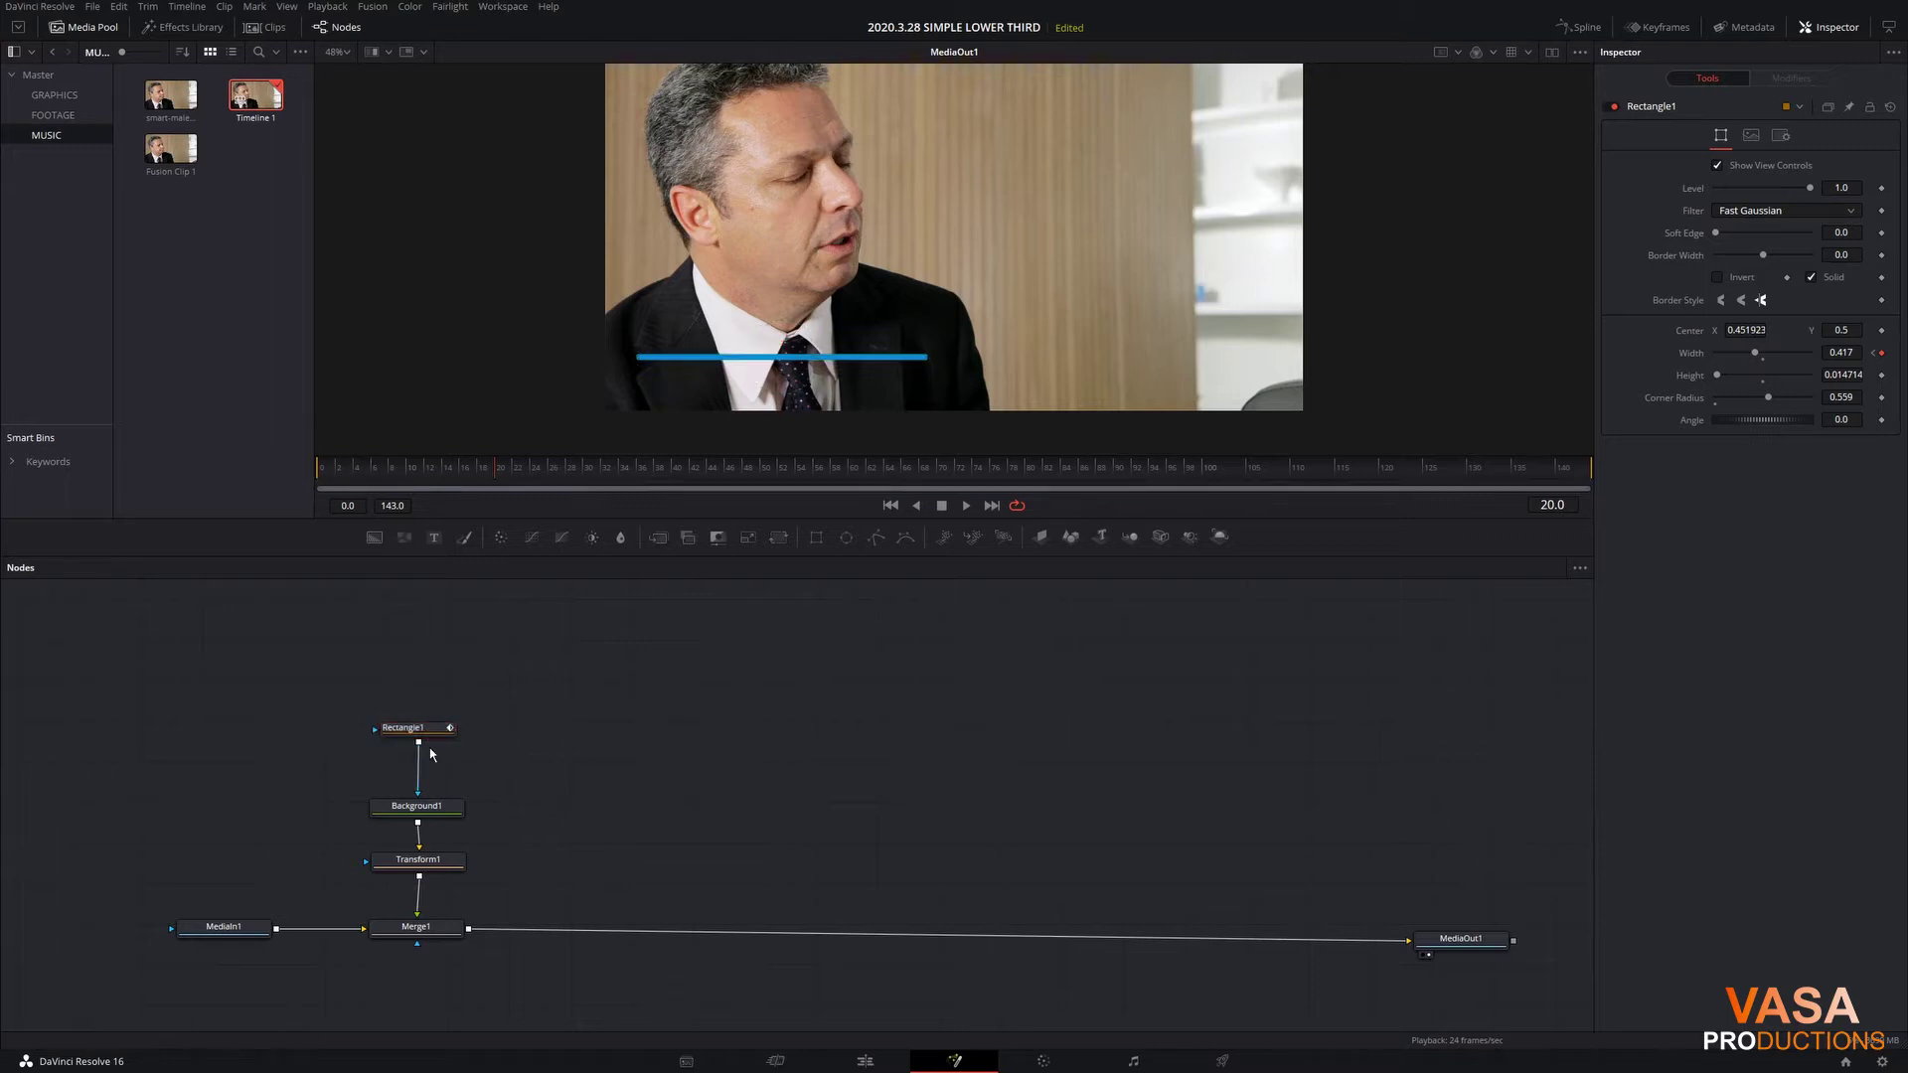
click(441, 811)
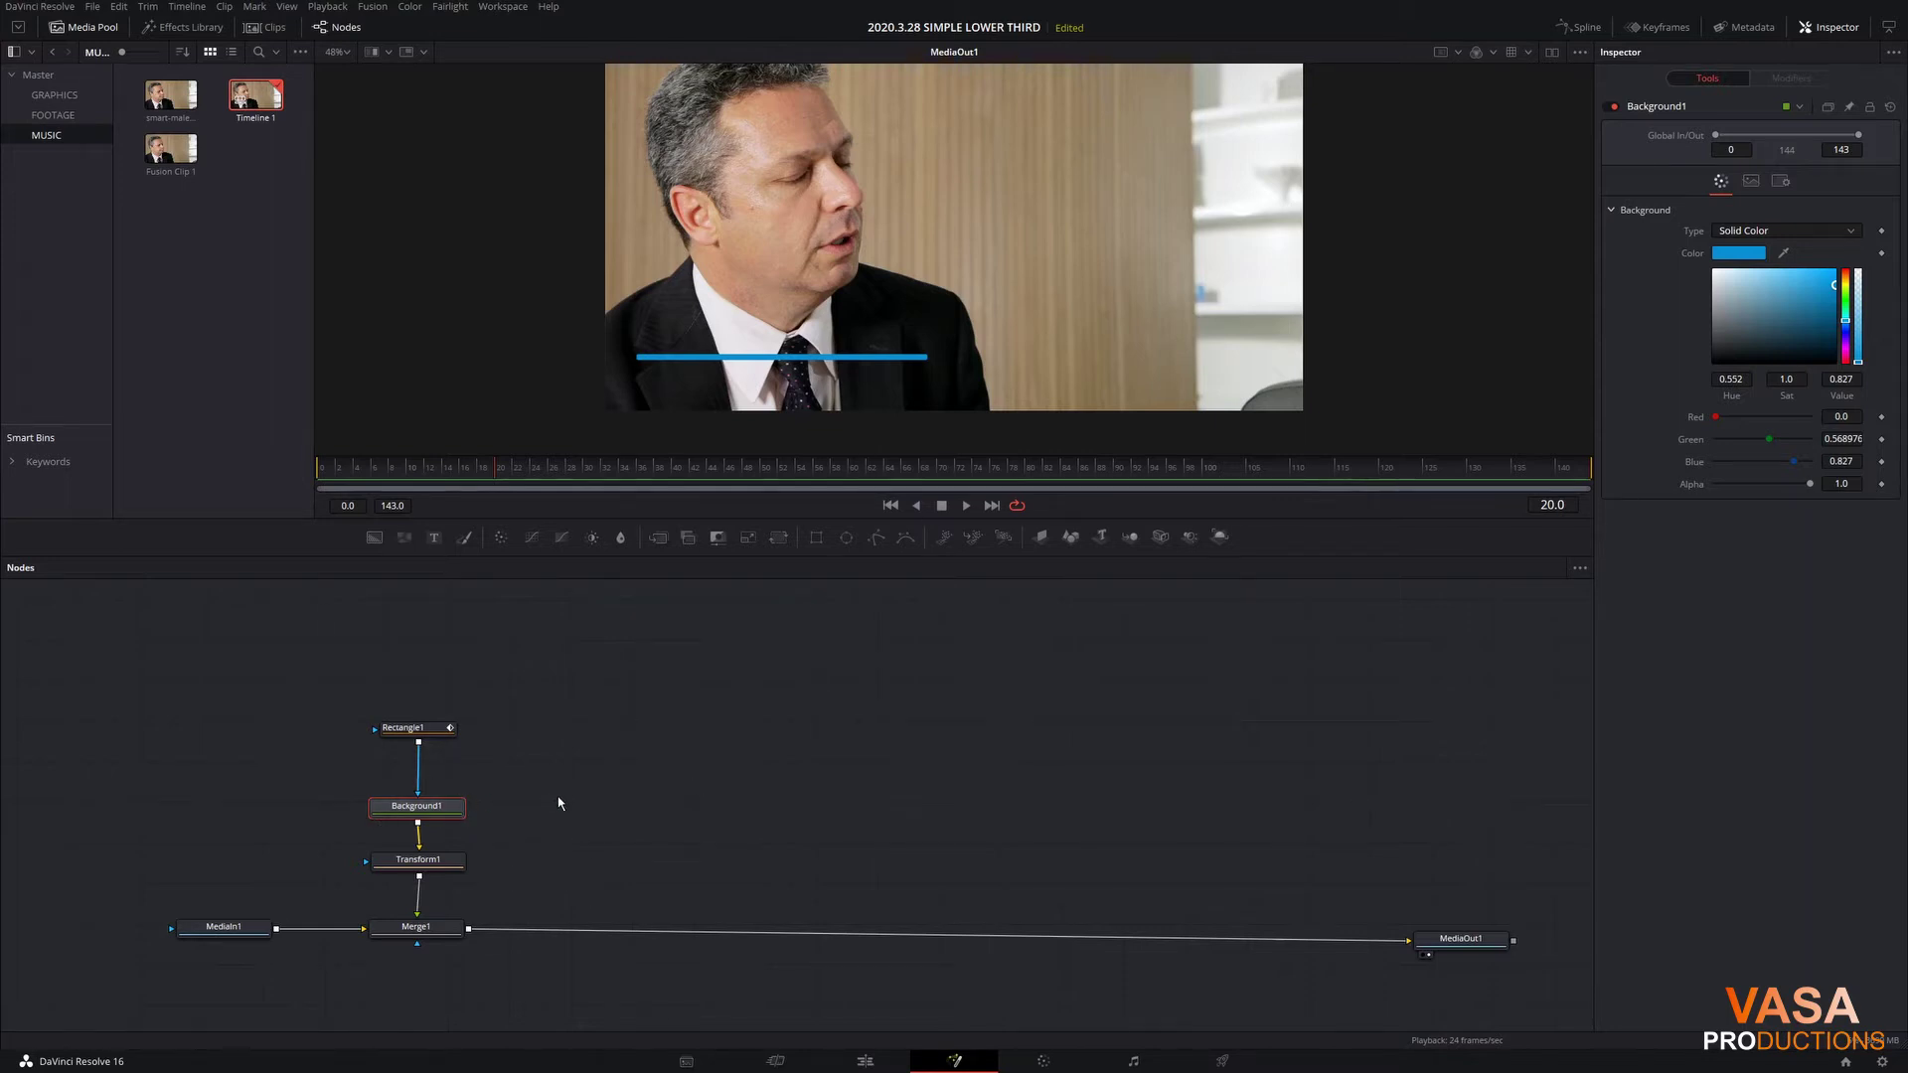
Step: Add a Text1 layer merged over the line reading 'JOHN SMITH'
click(434, 539)
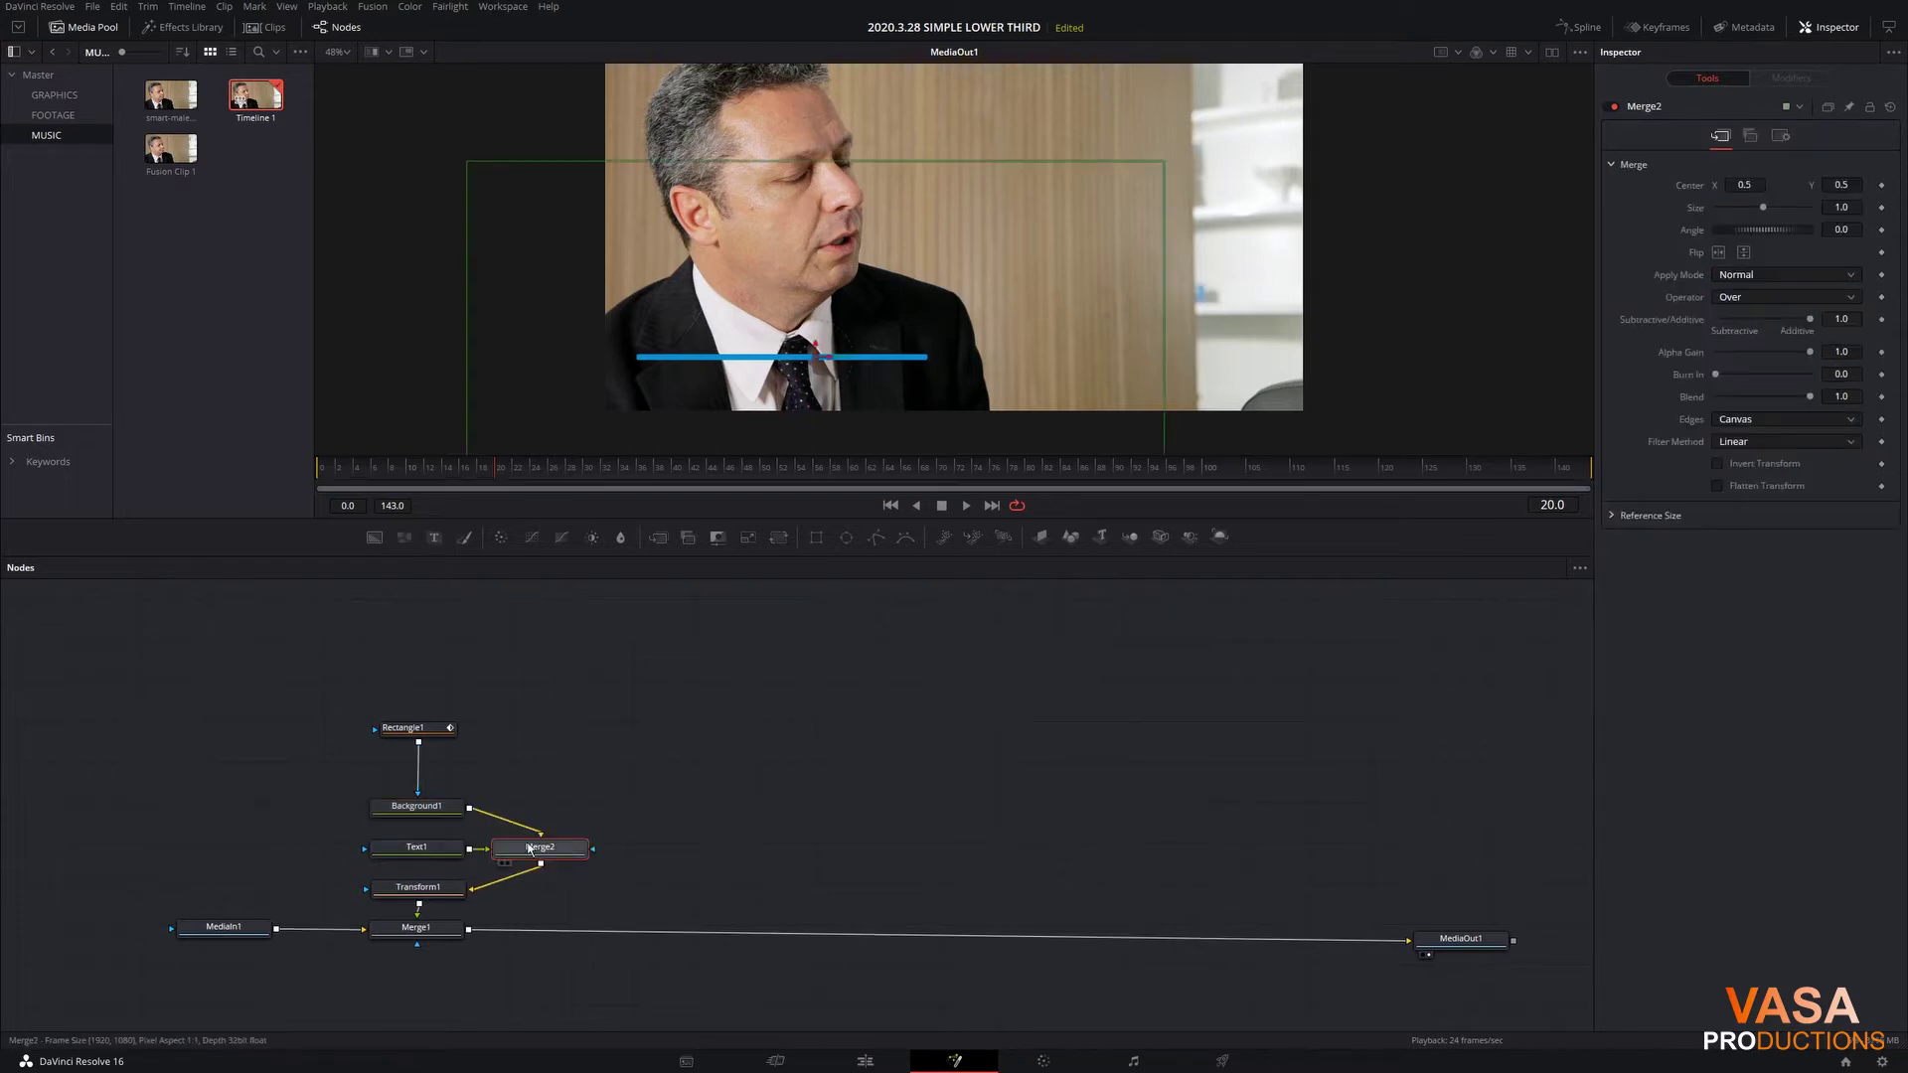
drag(446, 855, 575, 831)
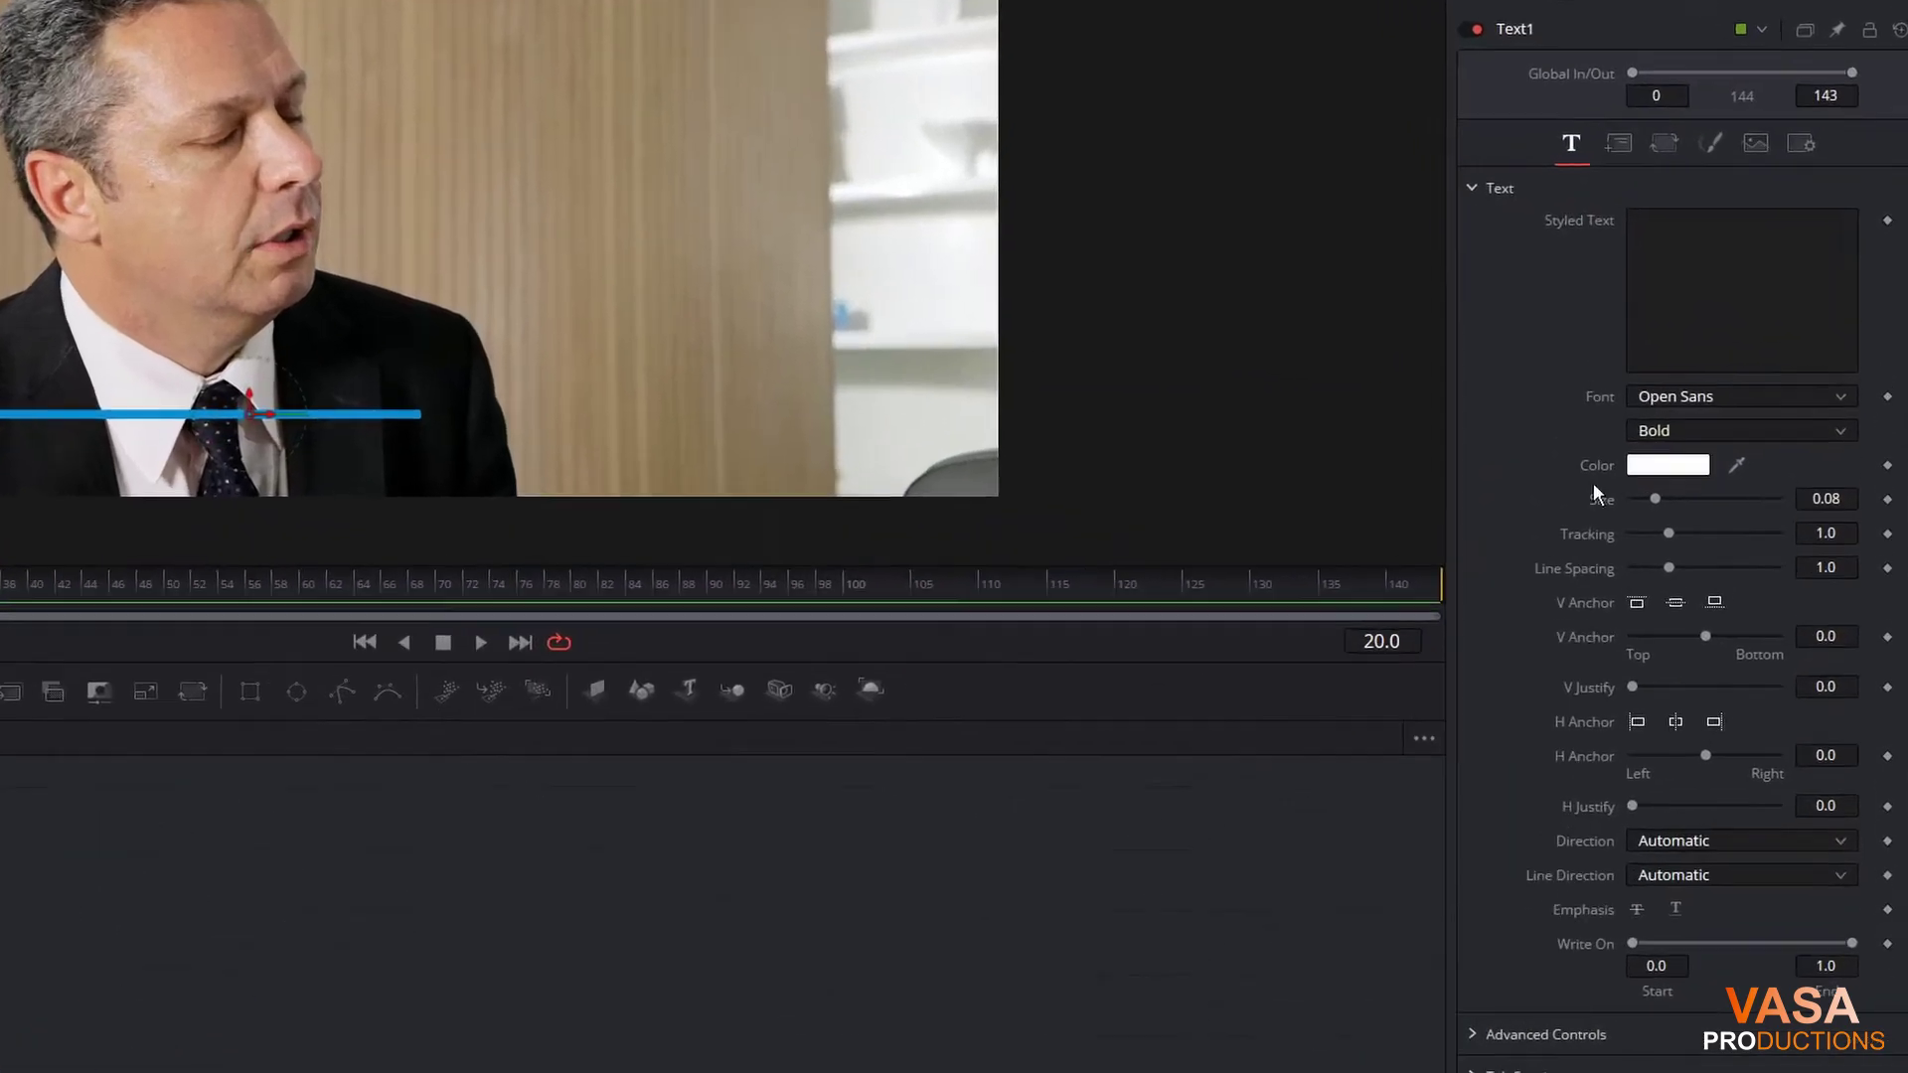
click(1745, 281)
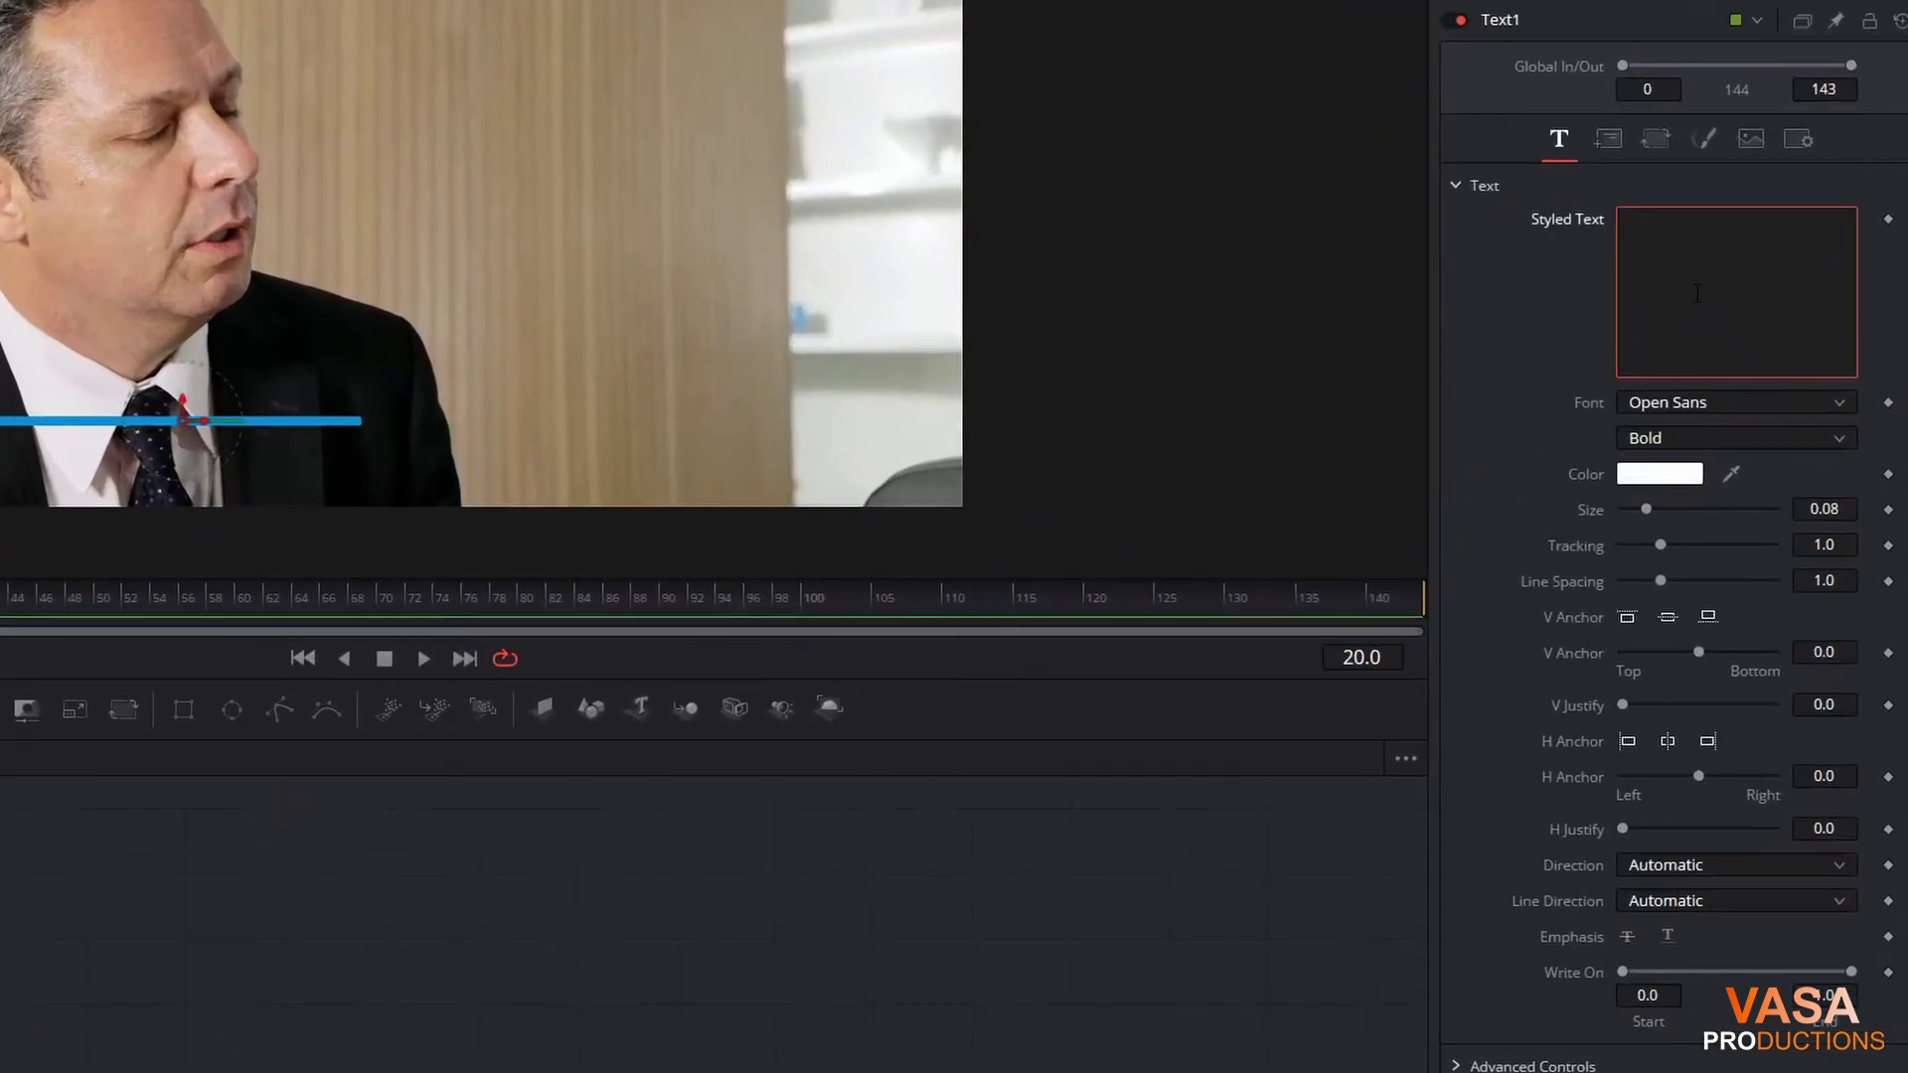
text(JOHM S)
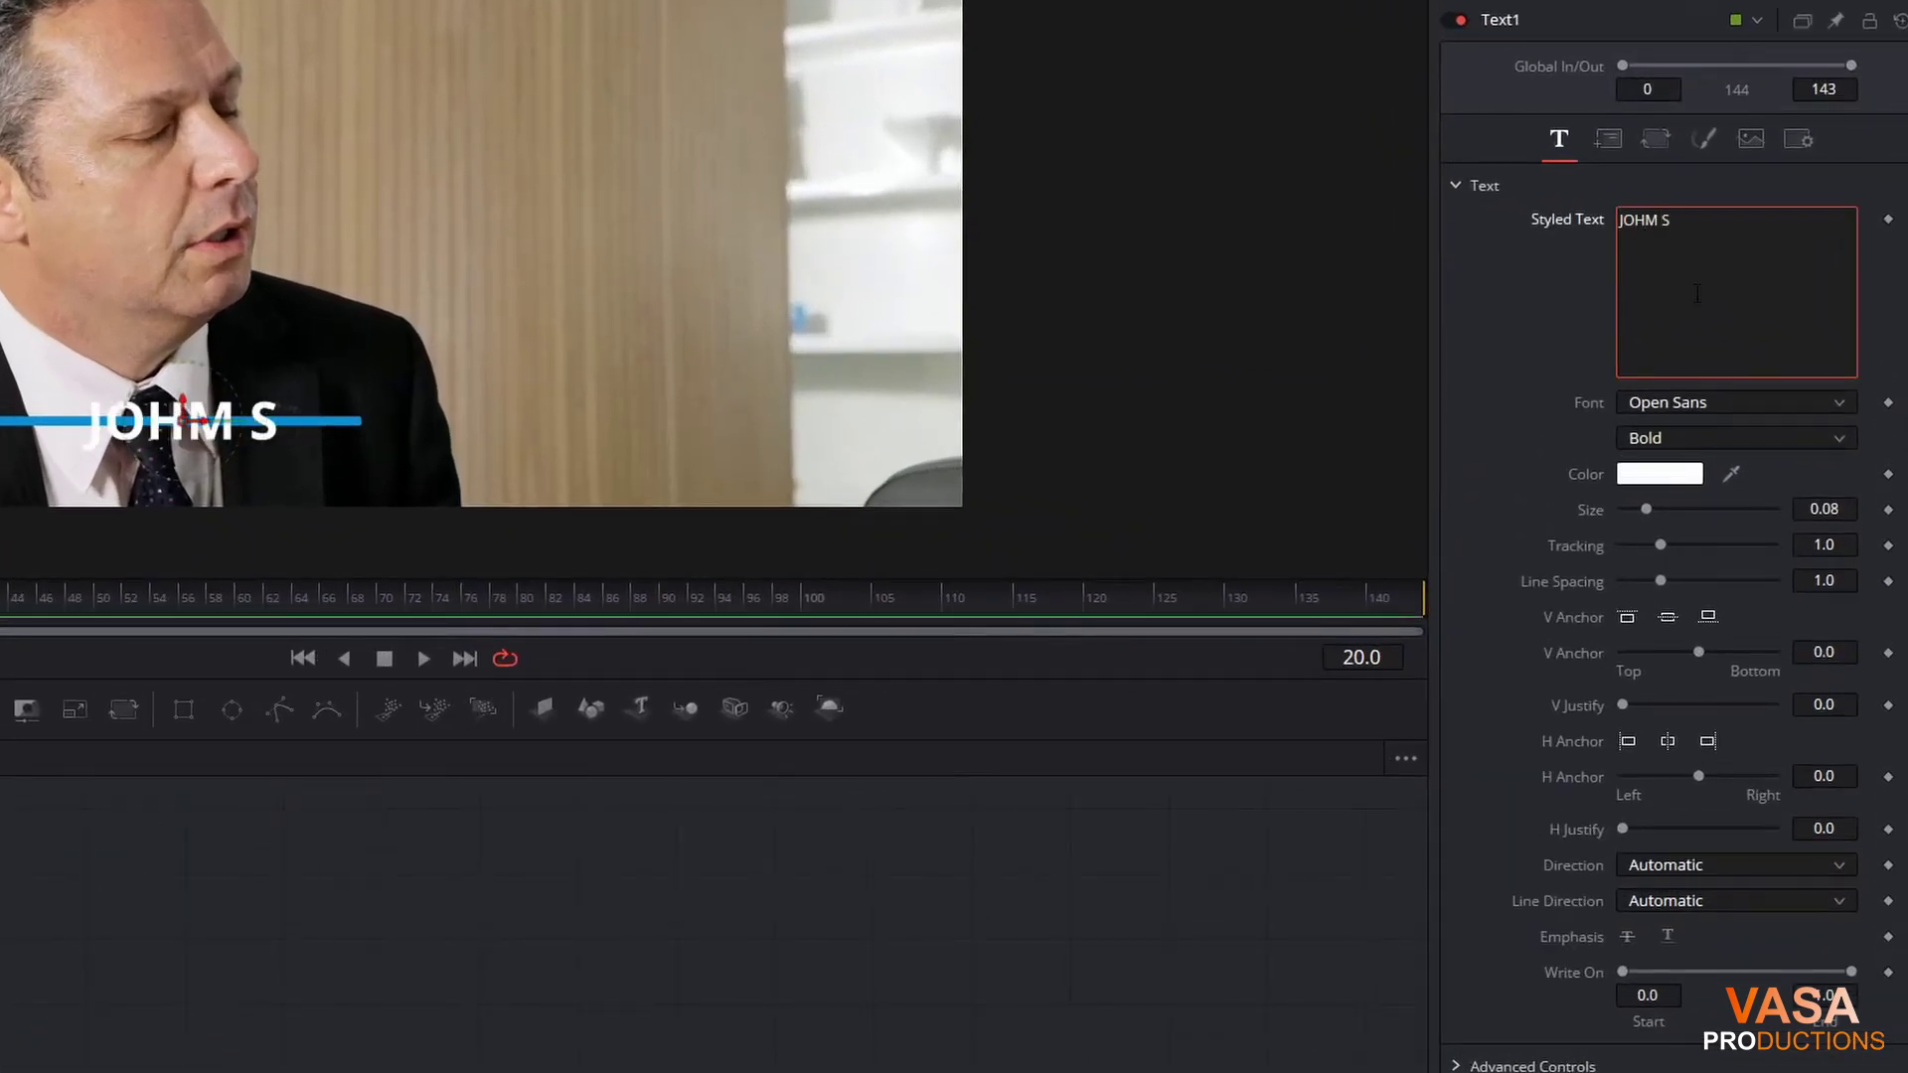
key(BackSpace)
key(BackSpace)
key(BackSpace)
text(N SMITH)
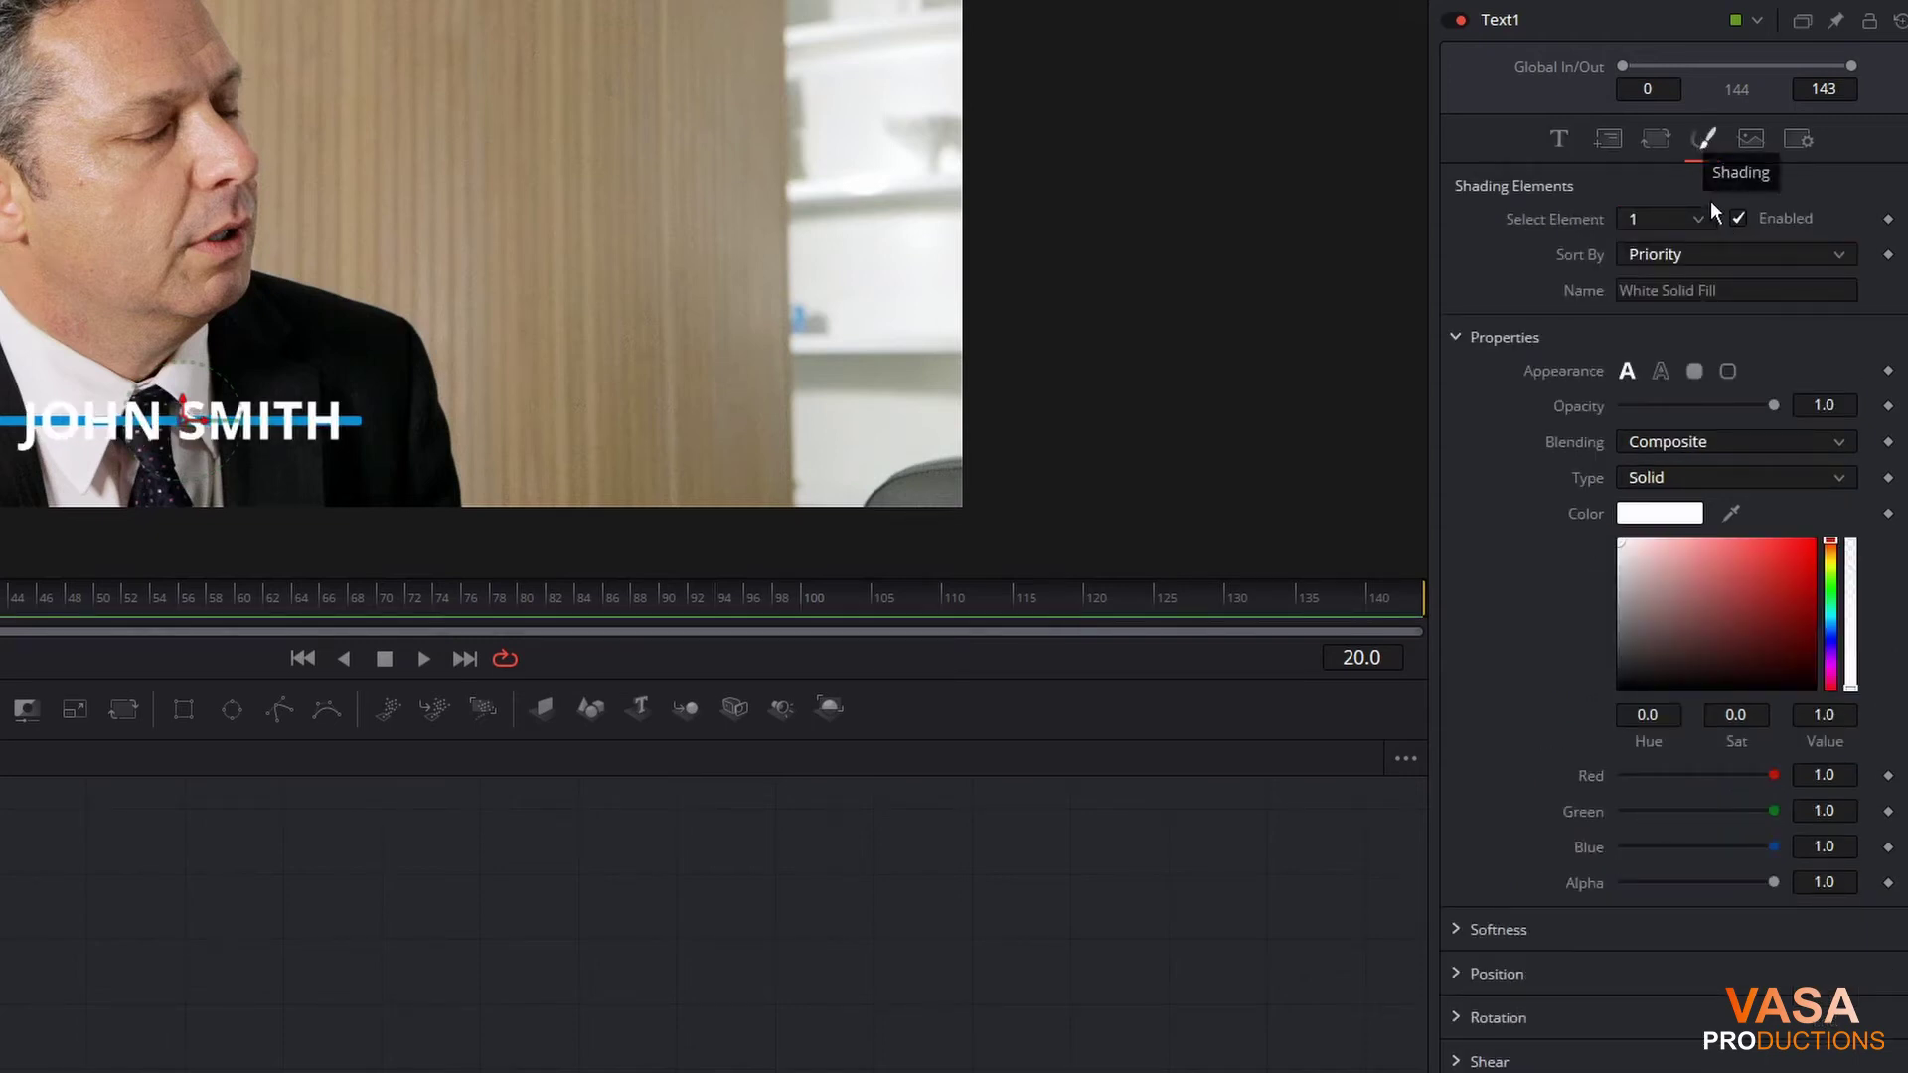
Step: Enable shading element 3's black shadow at about 0.8 opacity
click(1702, 217)
click(1673, 282)
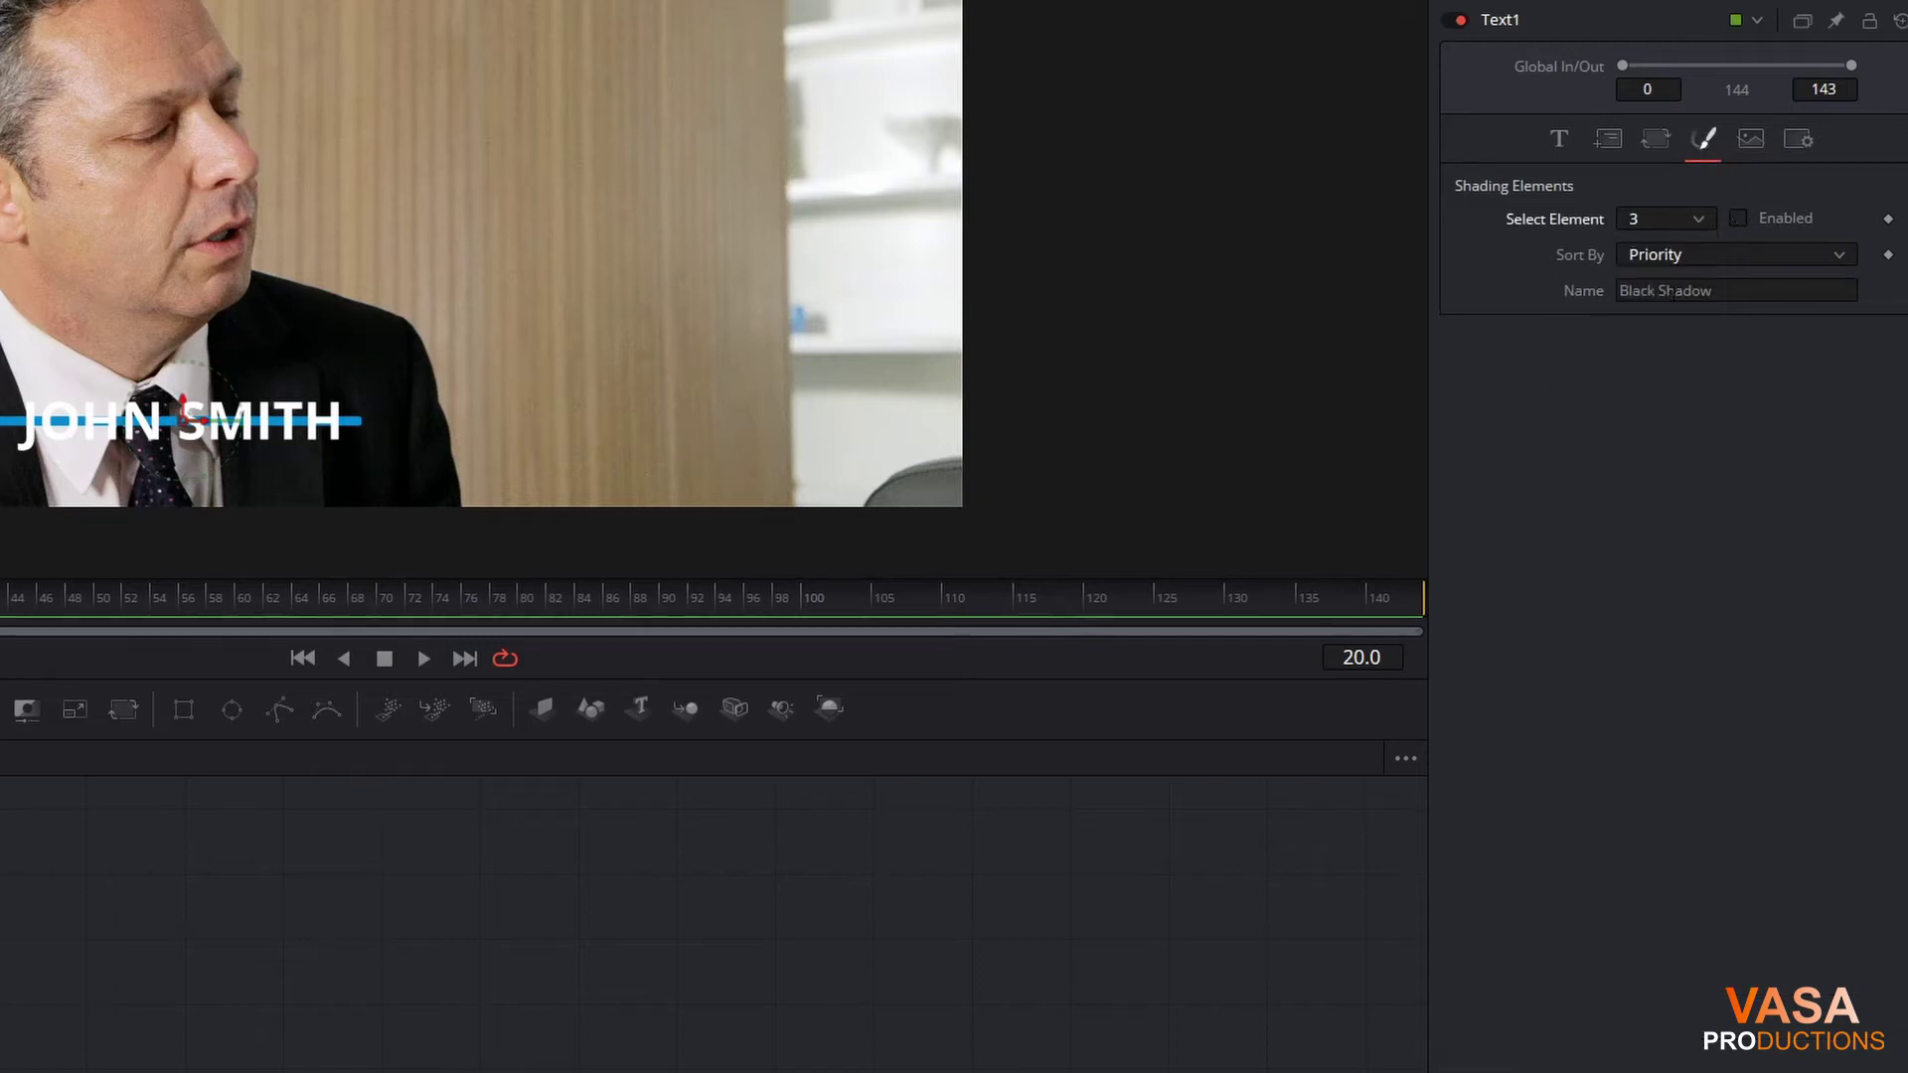
click(1738, 217)
drag(1785, 406, 1750, 405)
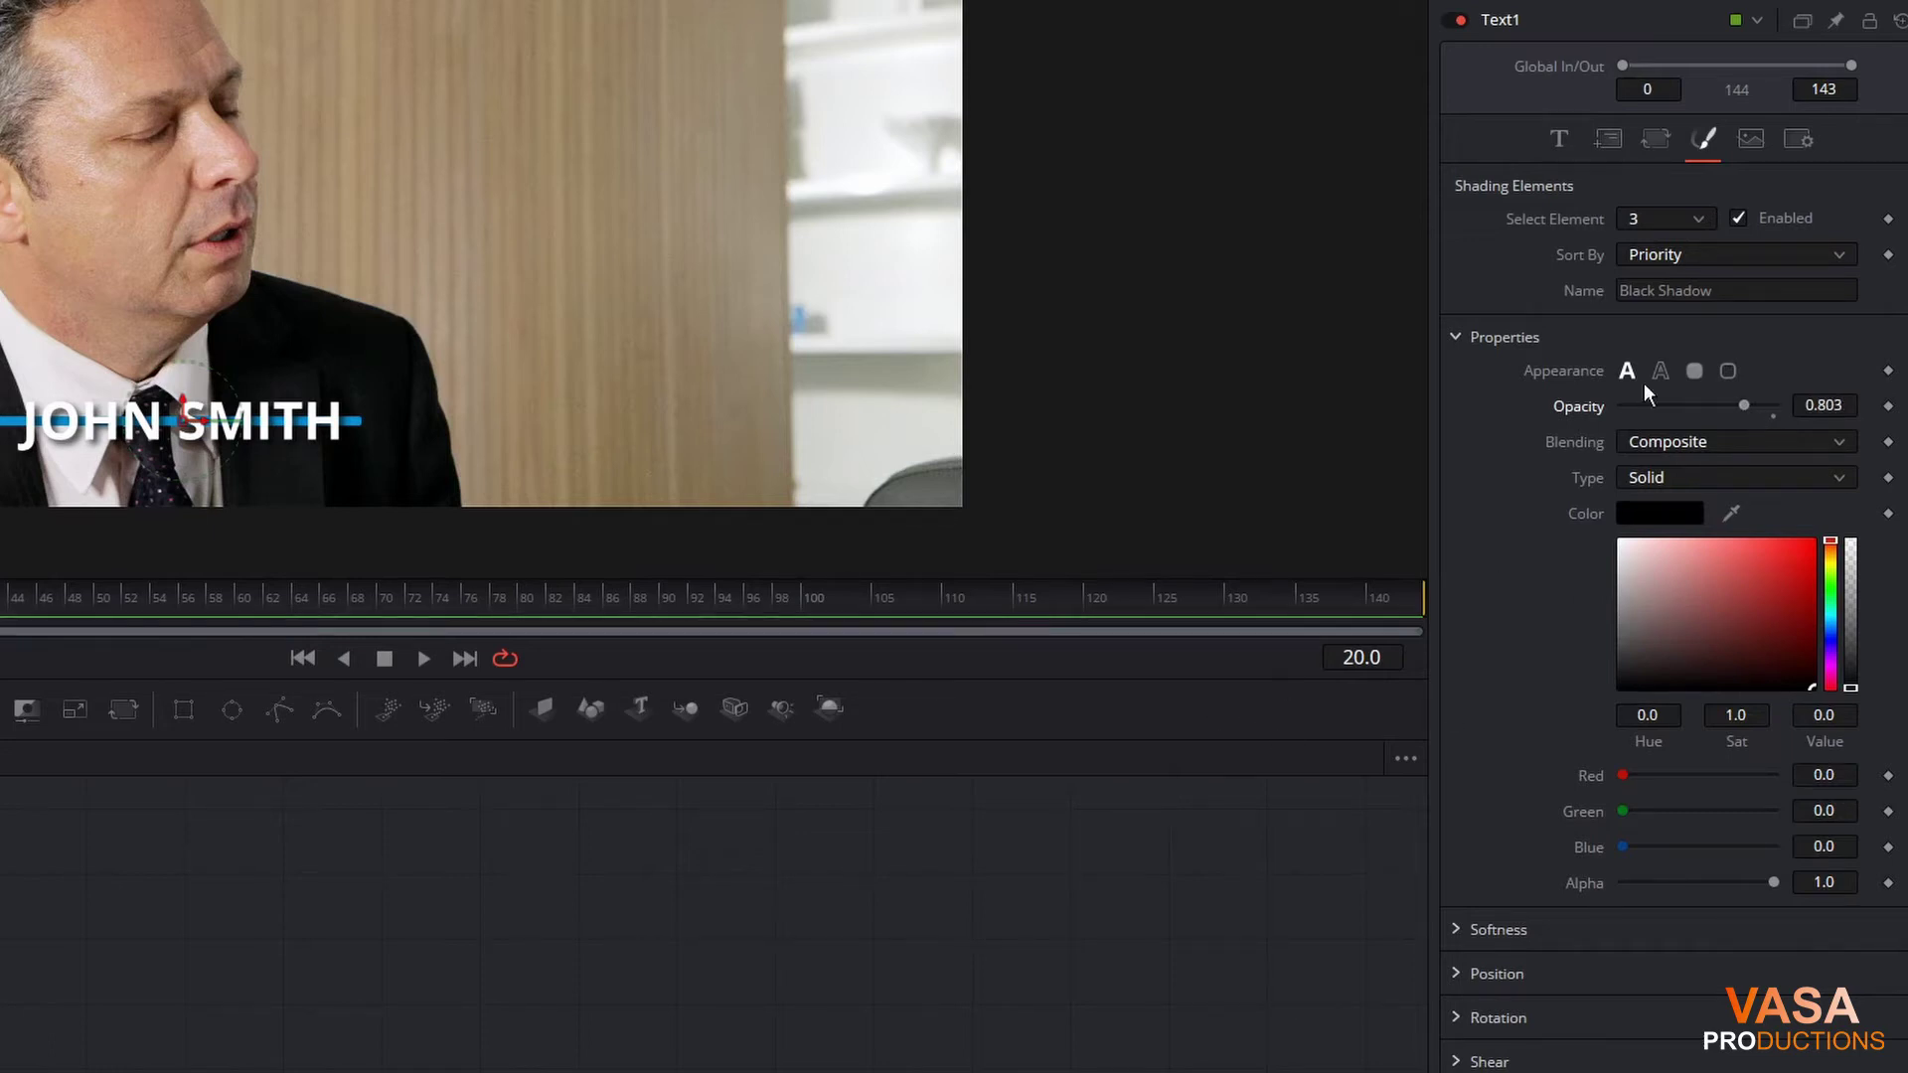
Step: Raise the JOHN SMITH title above the blue line and set it in Myriad Pro Bold SemiCondensed
click(1613, 147)
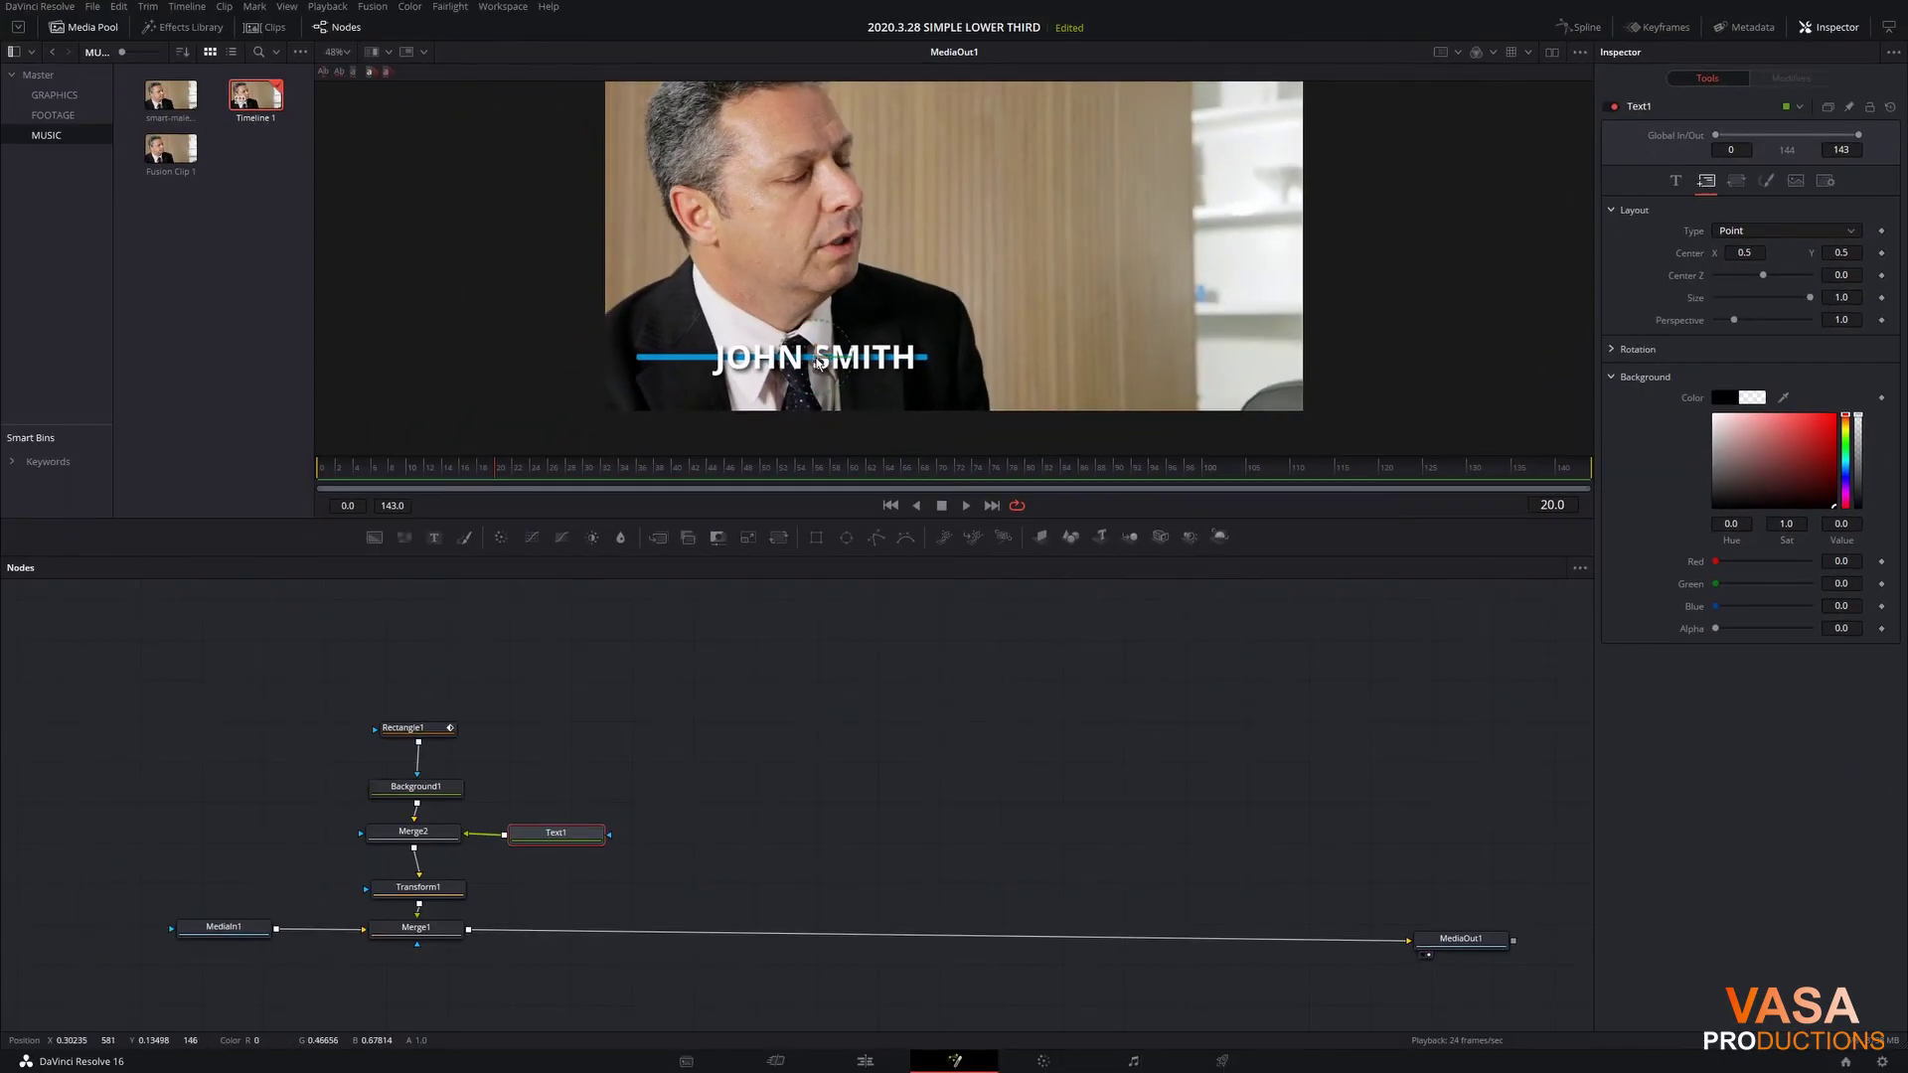
drag(818, 362, 791, 338)
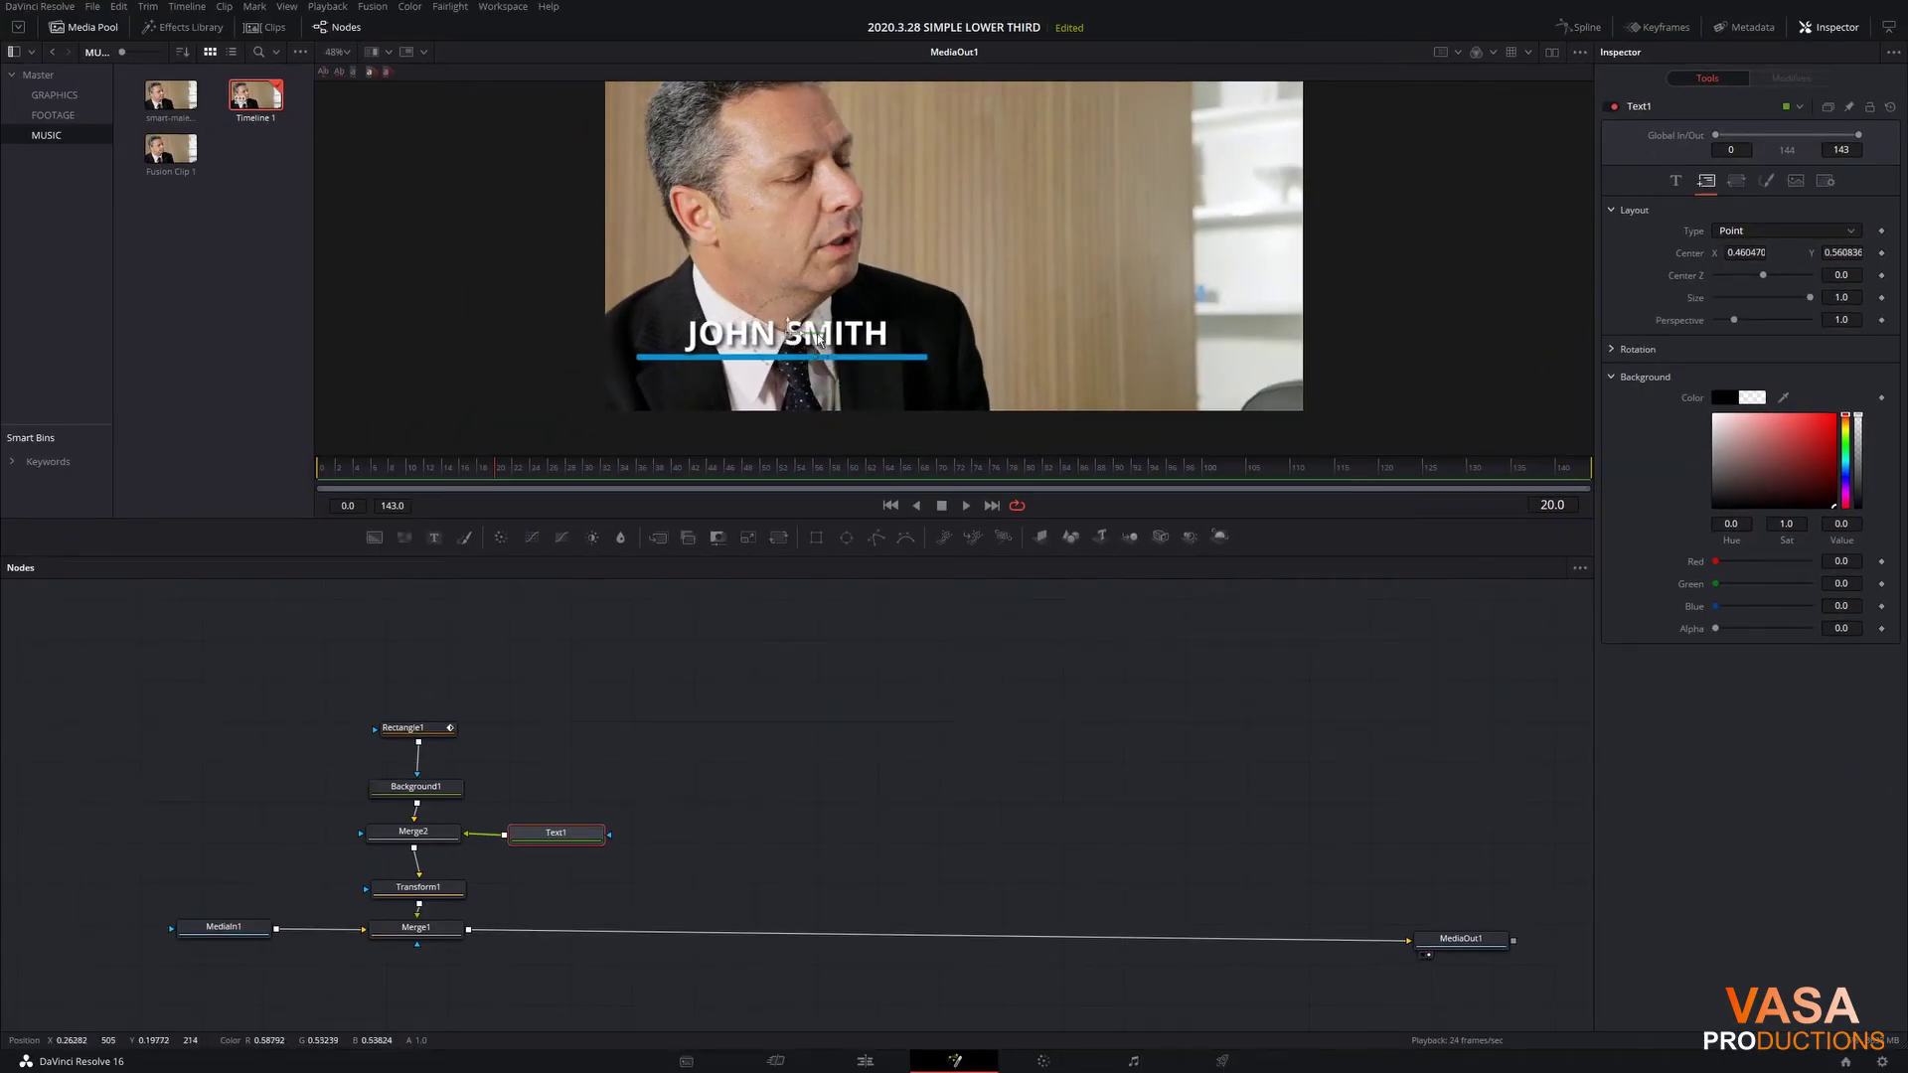
click(1676, 180)
click(1850, 345)
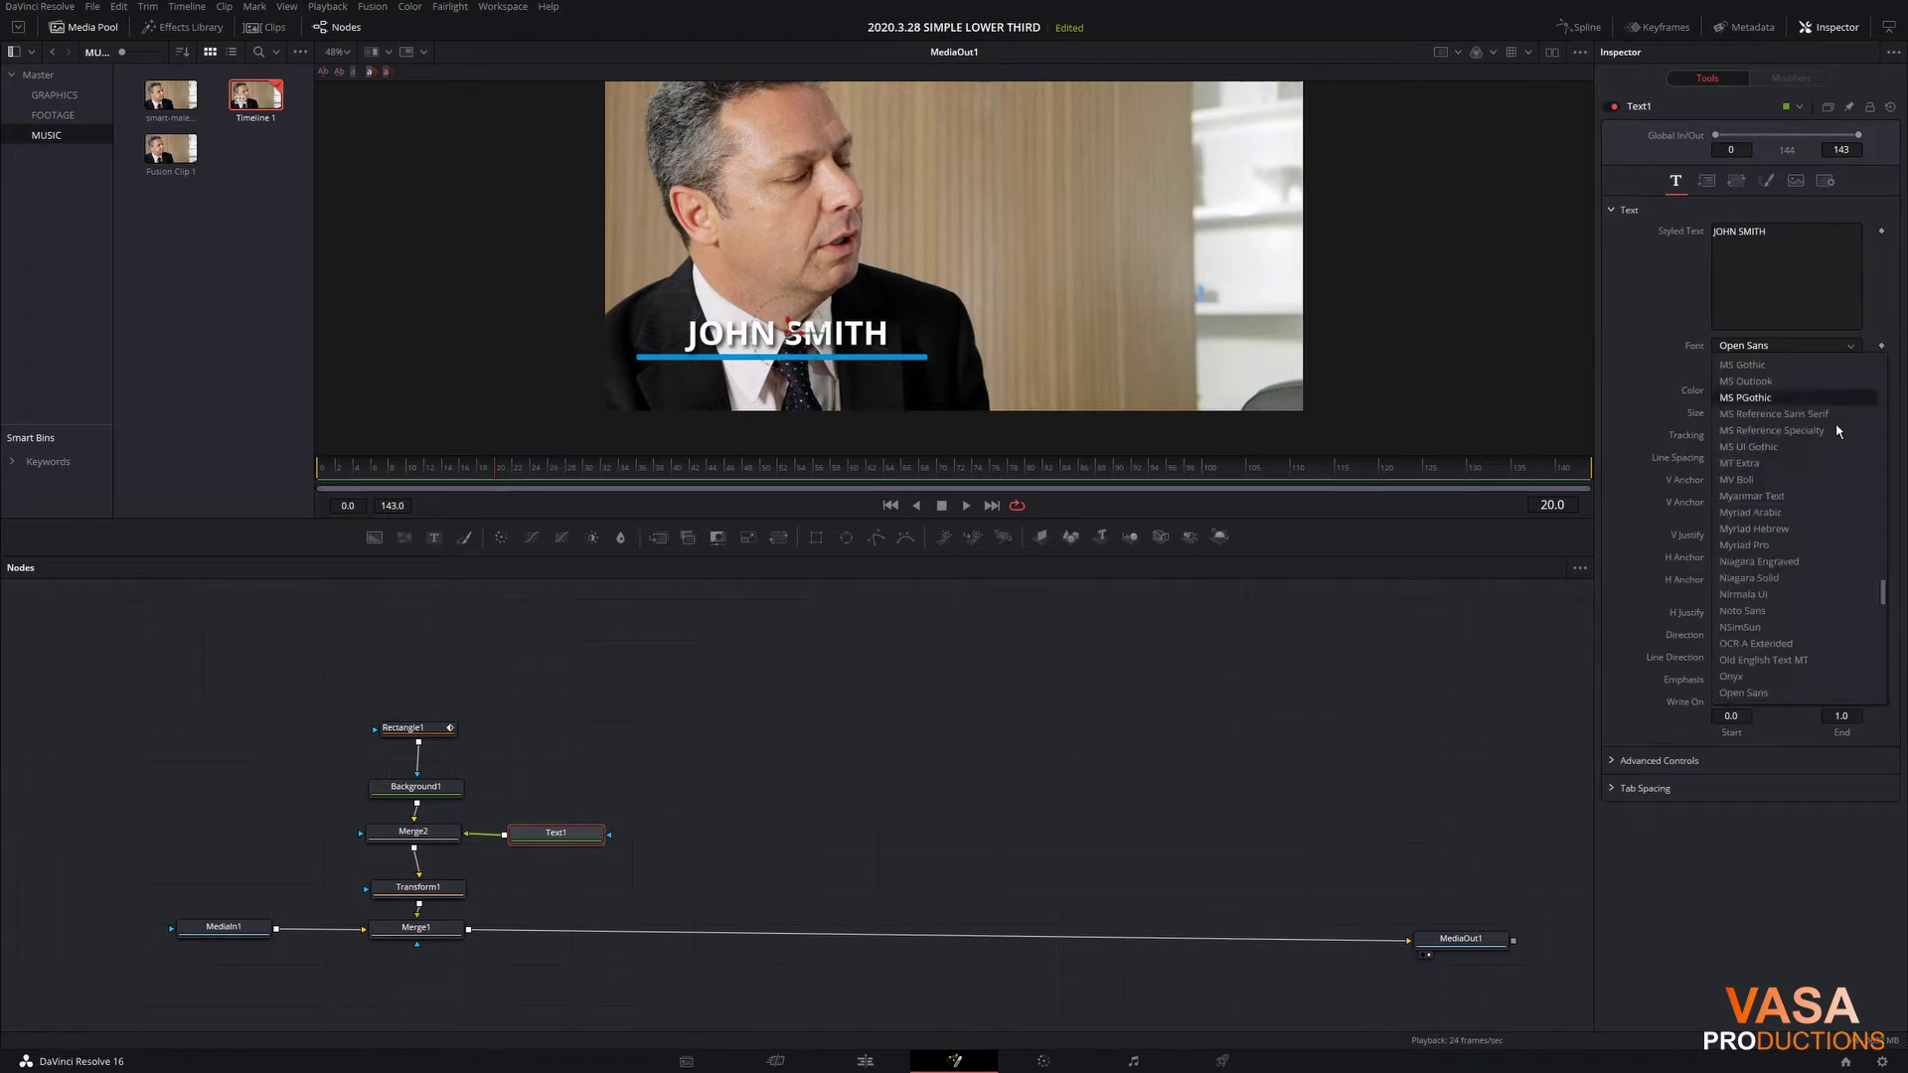
click(1774, 481)
click(1848, 369)
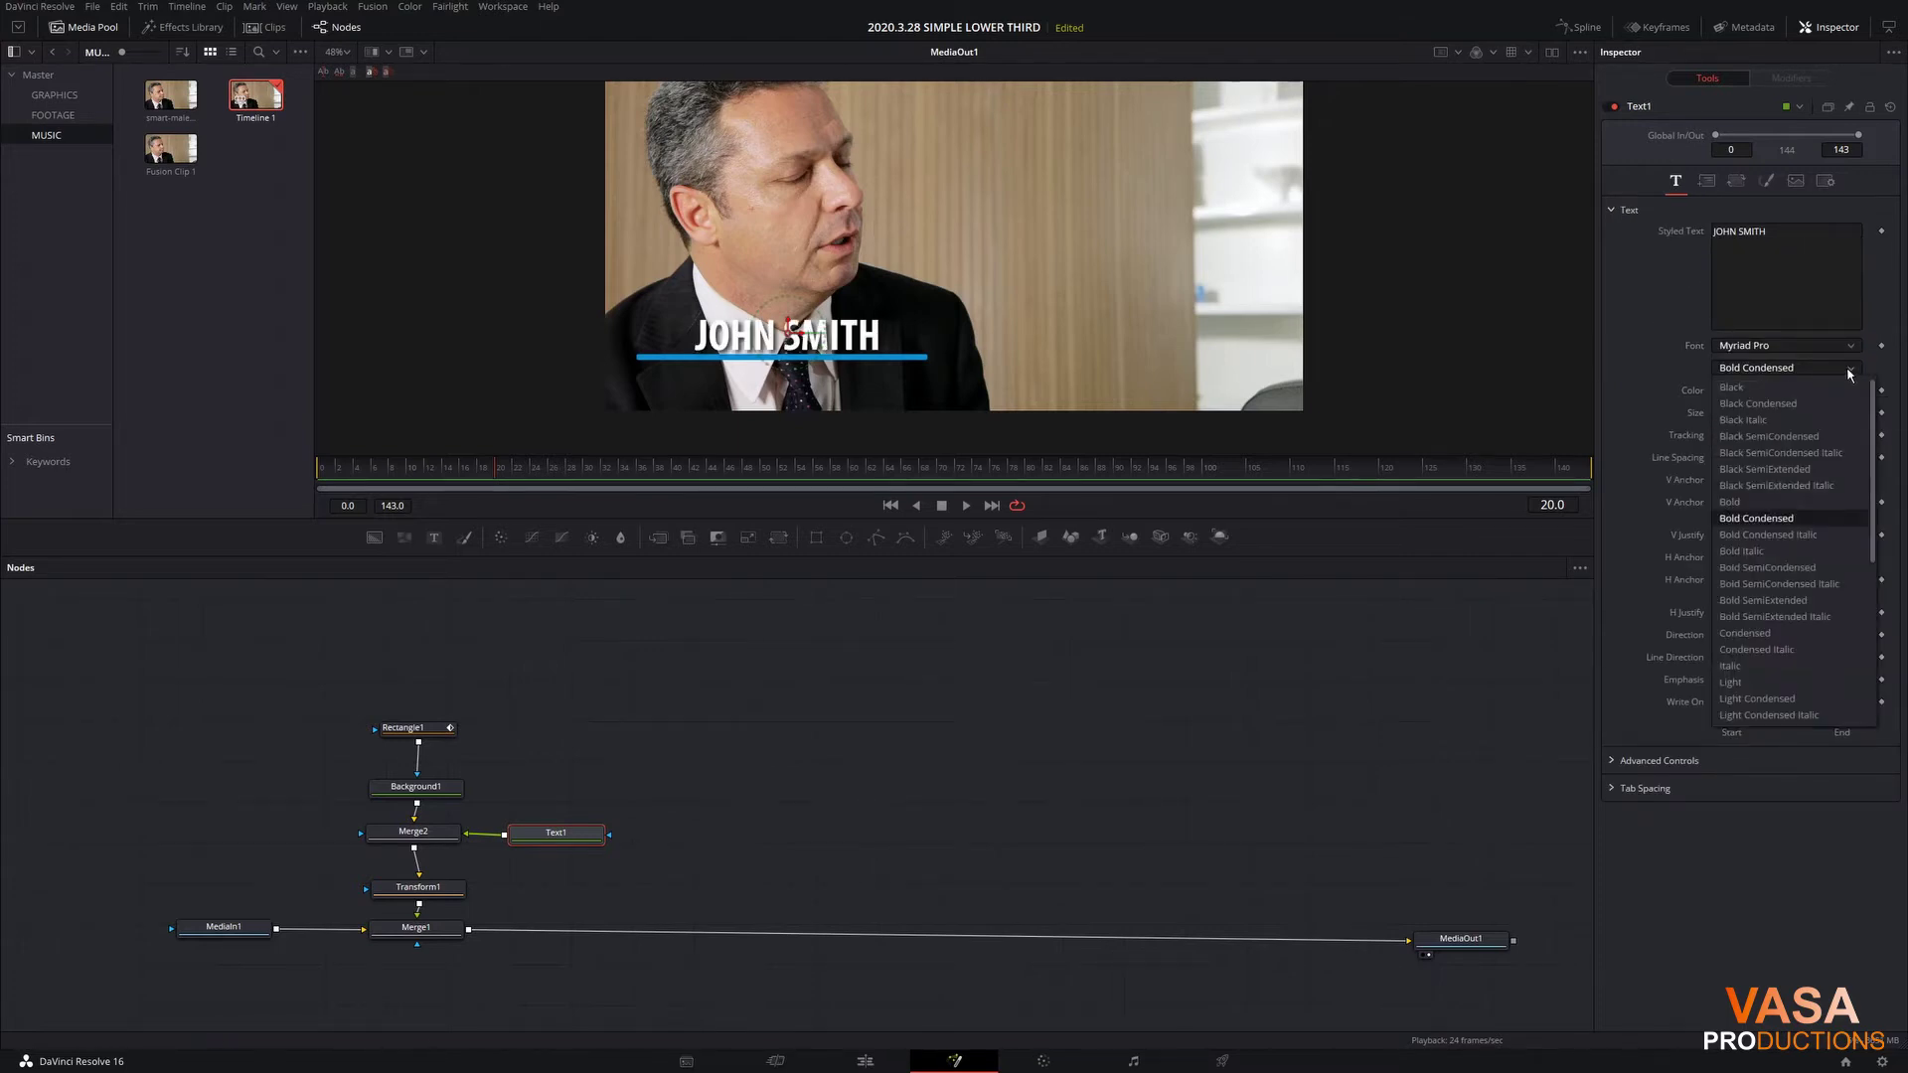
click(1811, 569)
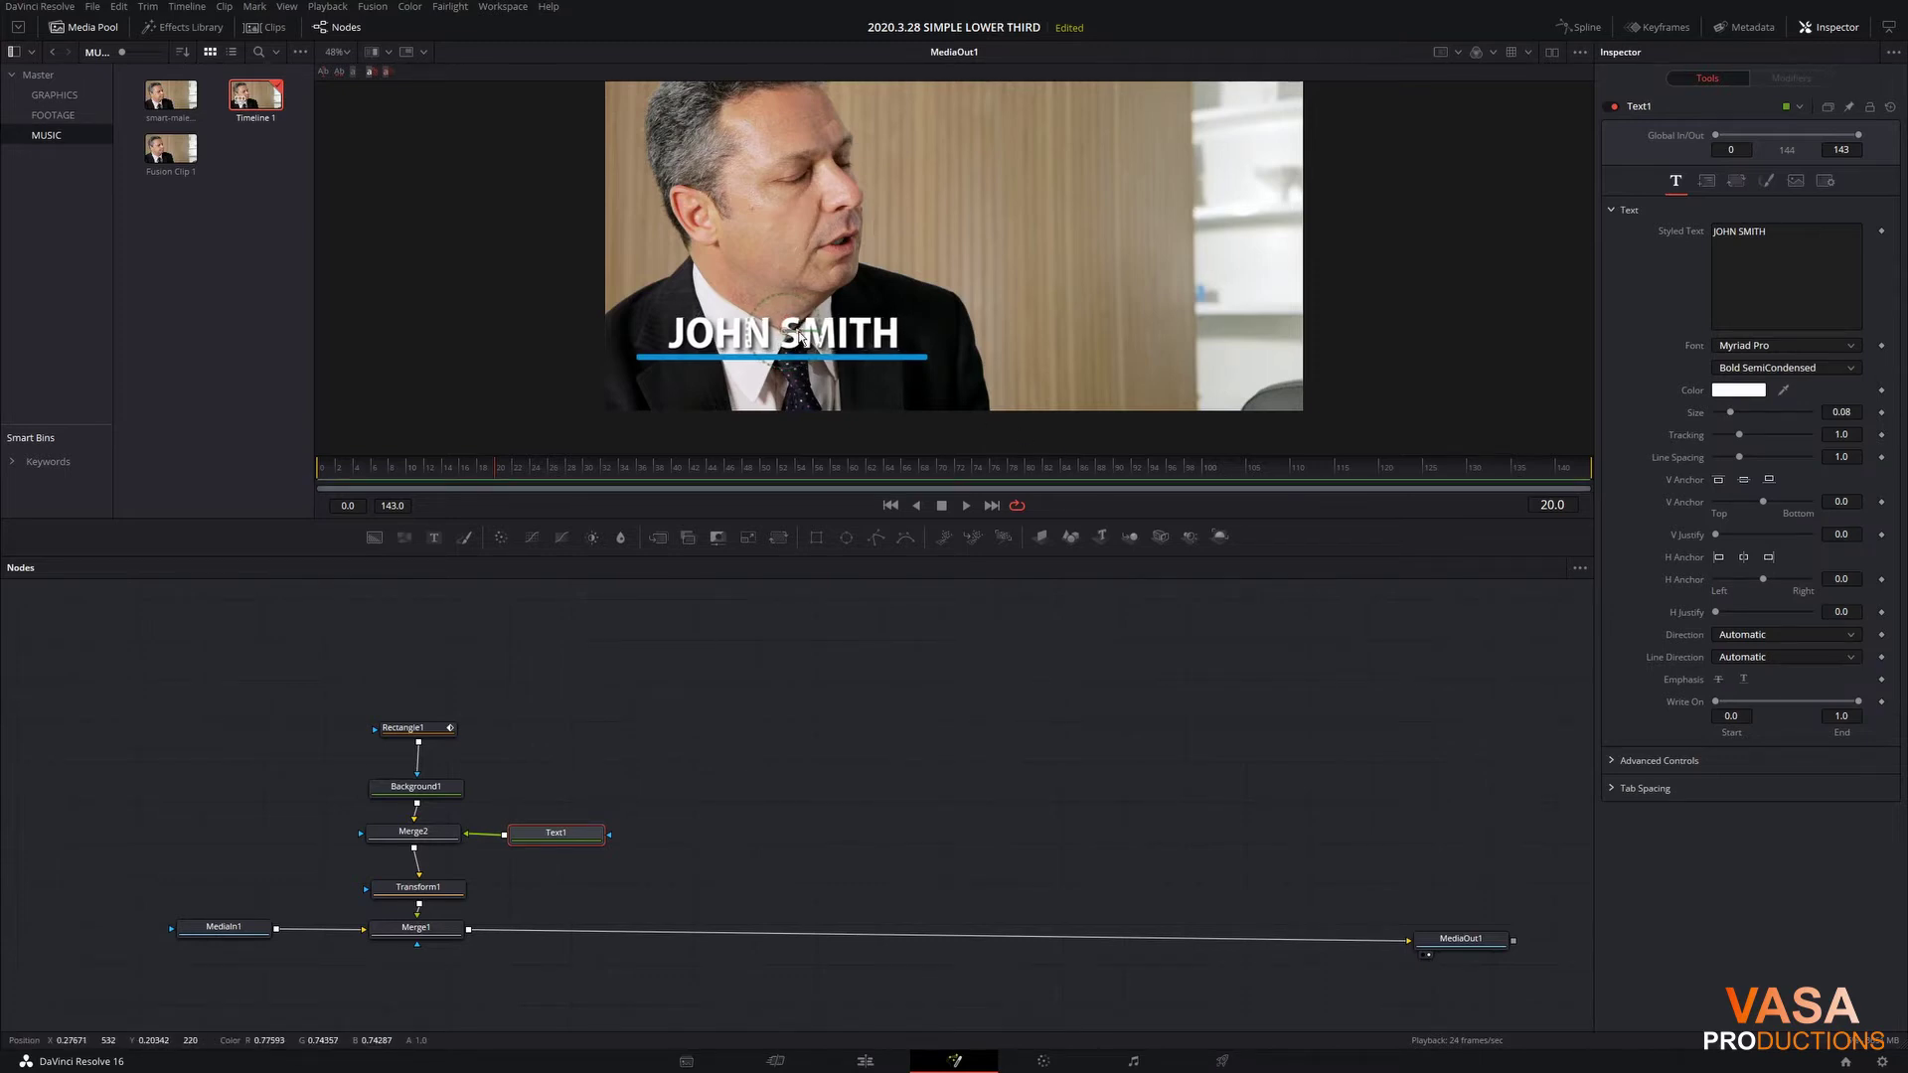
click(437, 832)
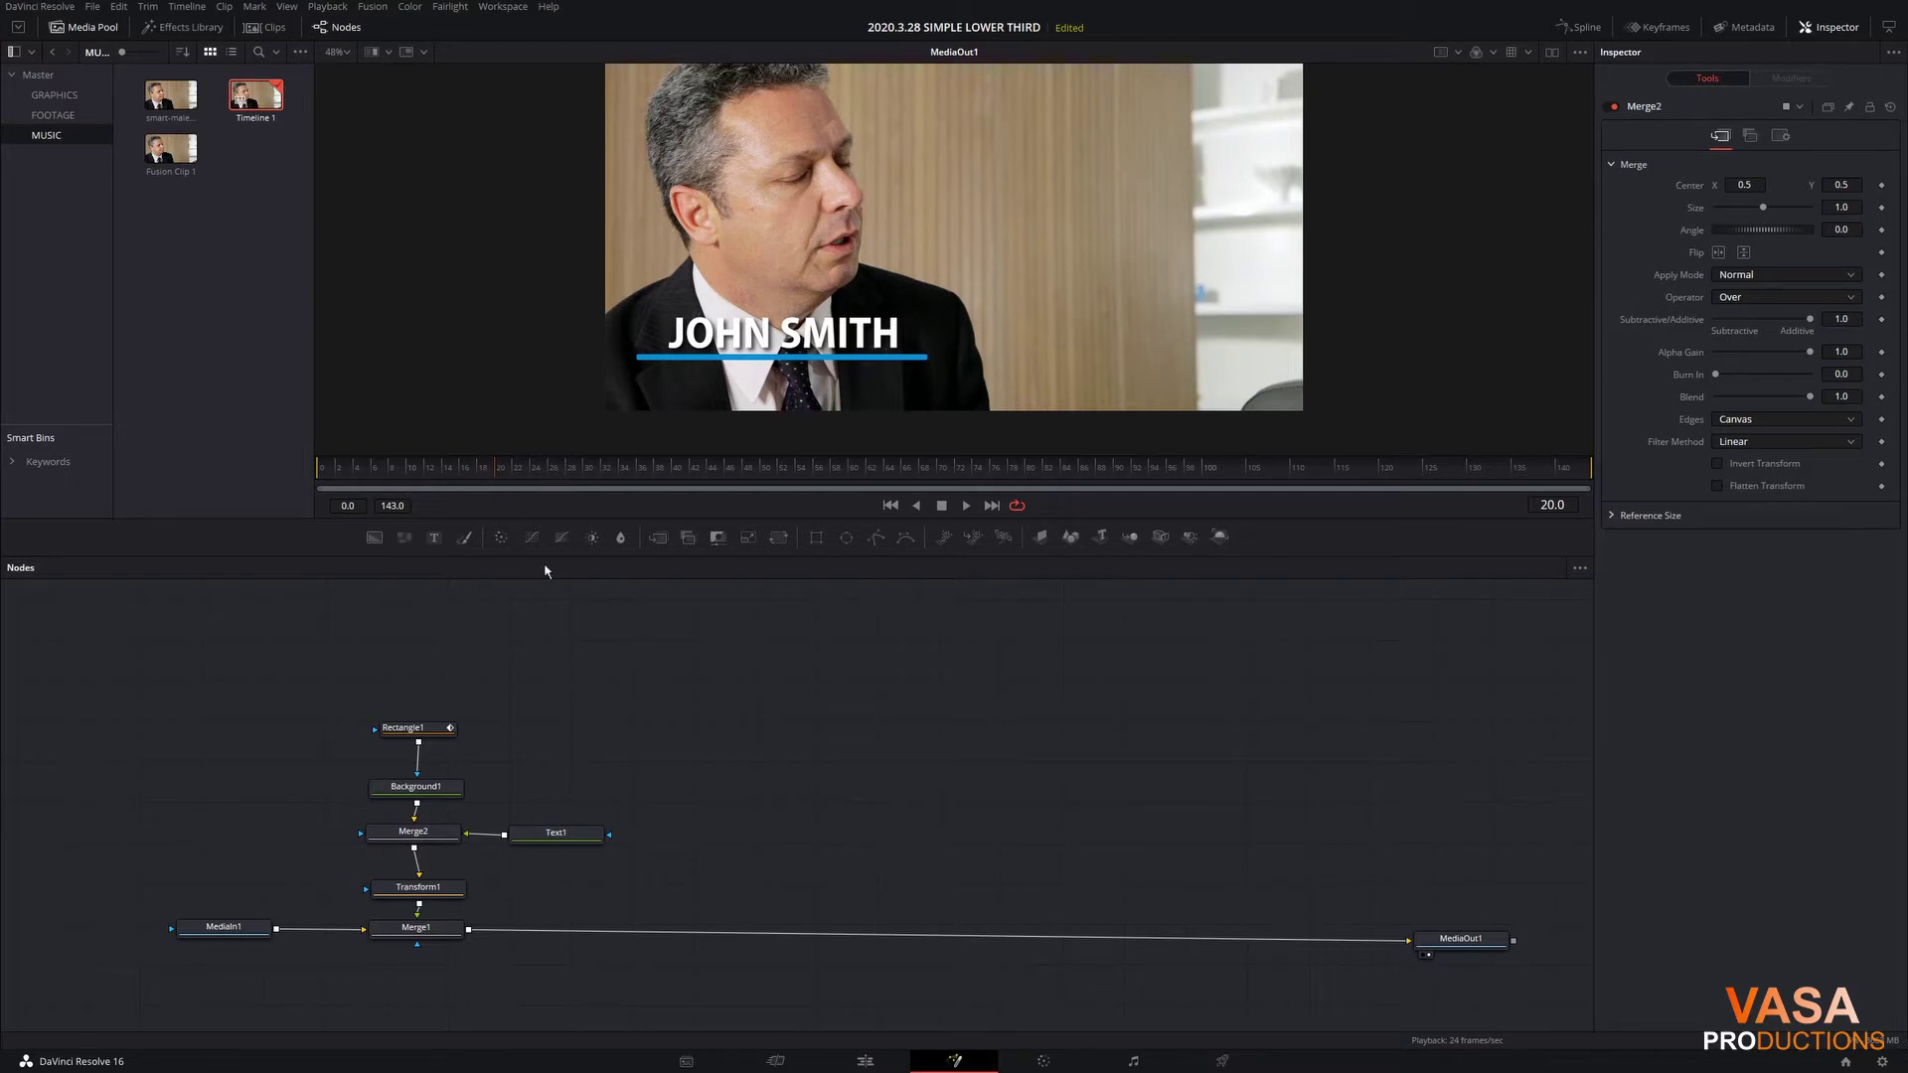
Step: Insert Transform2 between Text1 and Merge2, placing Text1 above it
drag(556, 833, 584, 830)
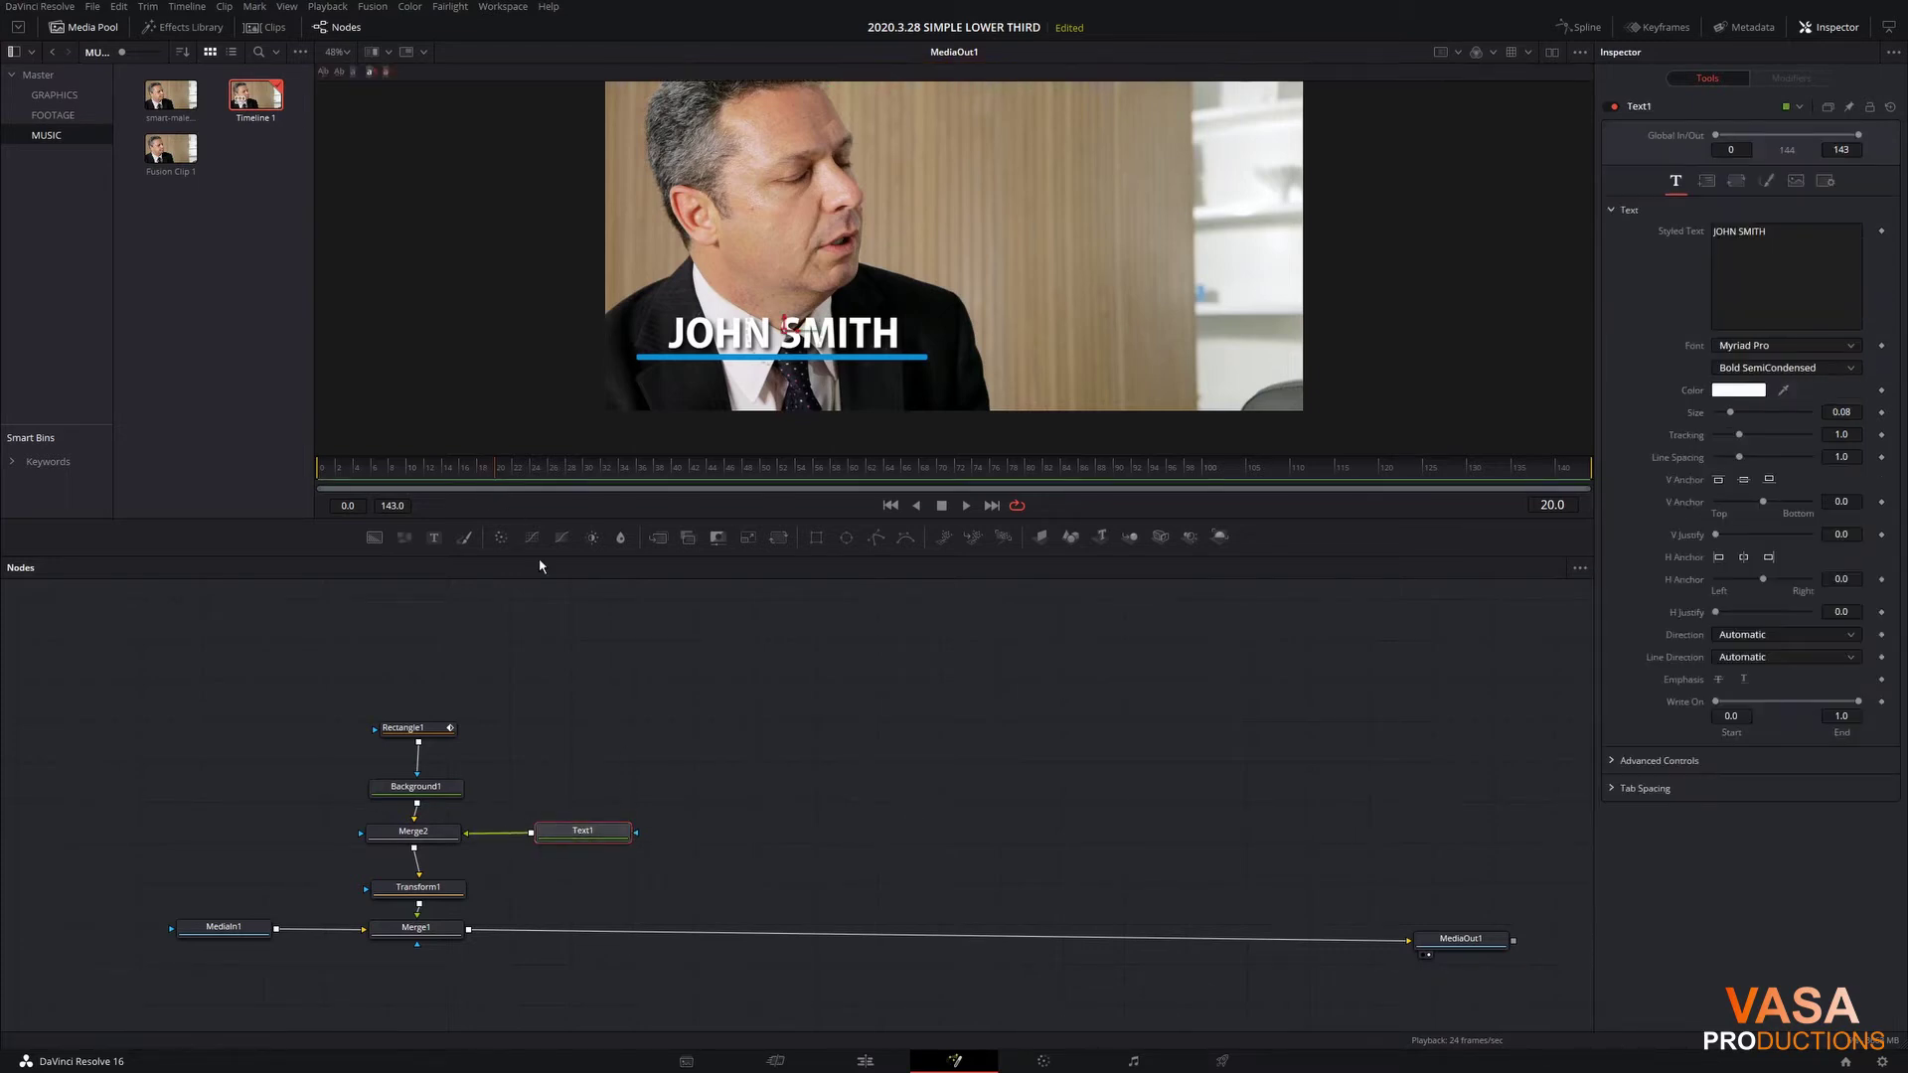
drag(492, 478, 446, 484)
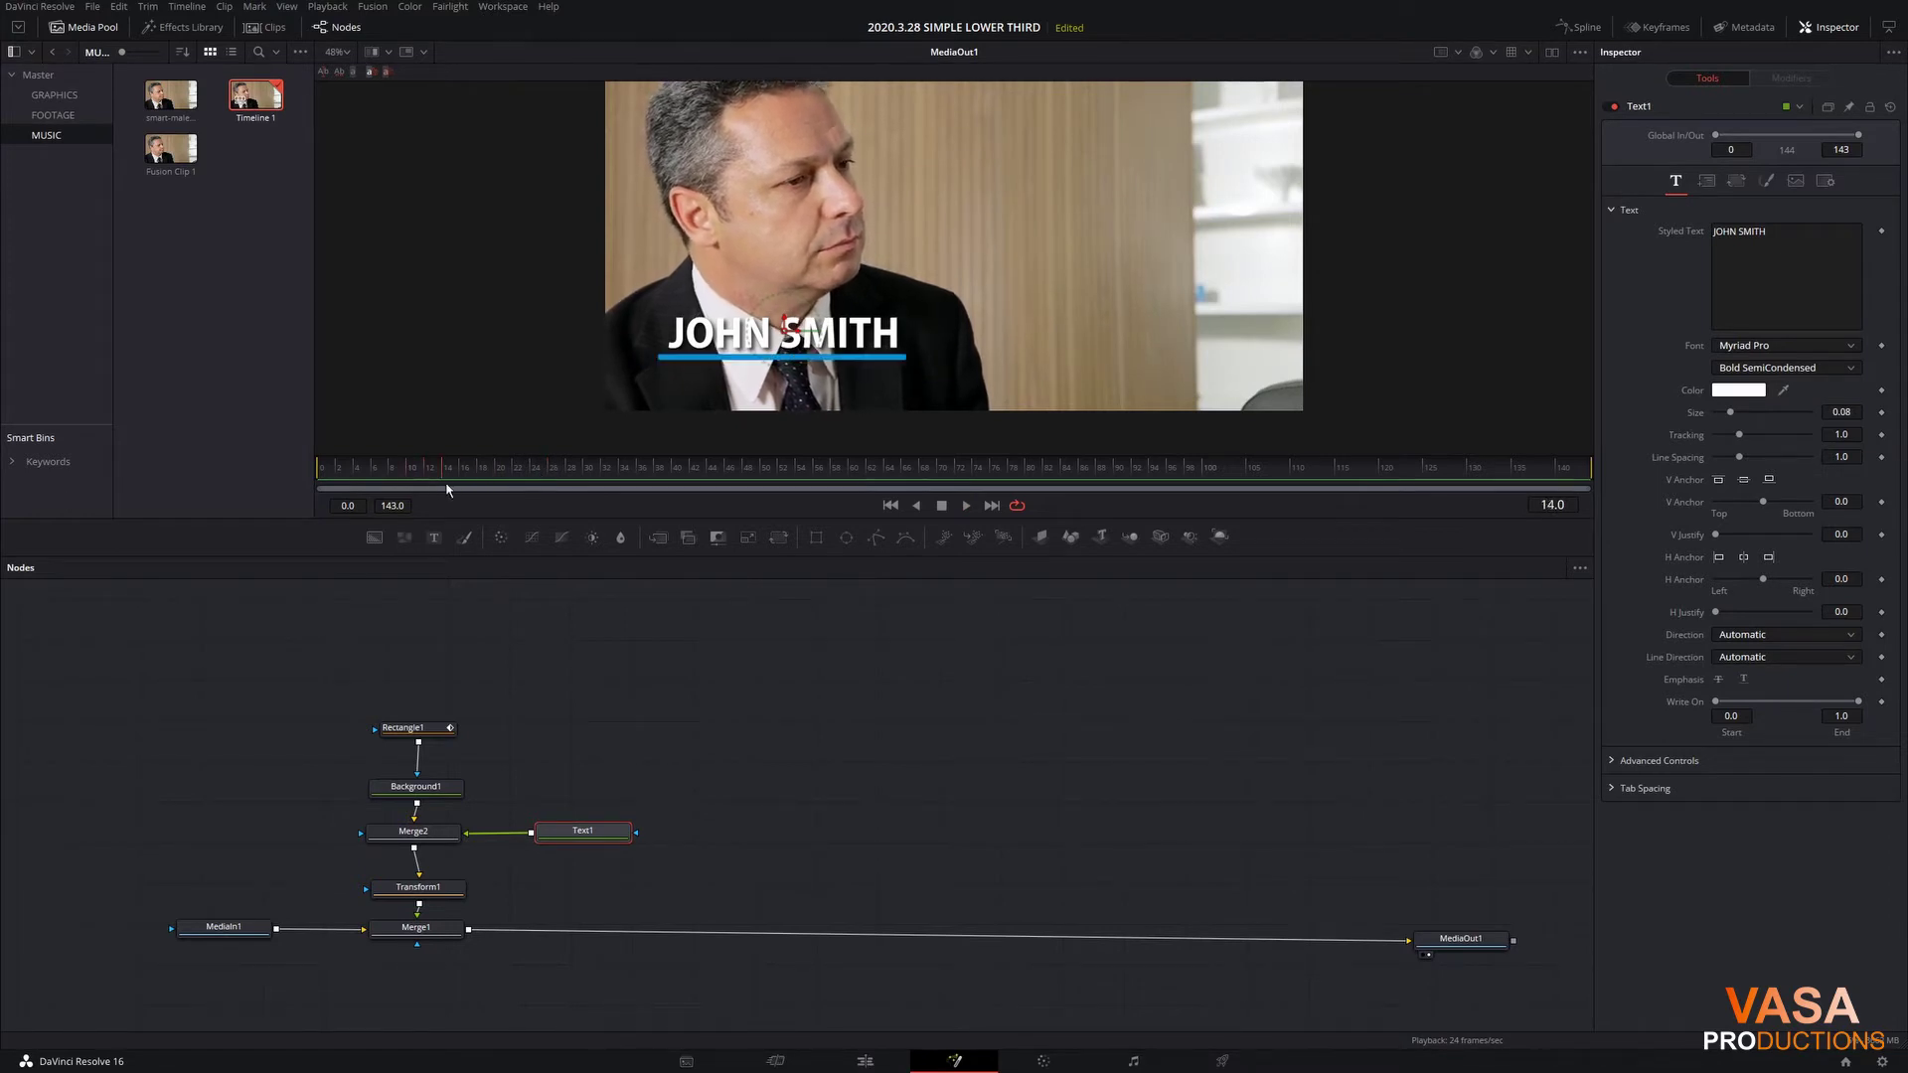
drag(596, 833, 709, 832)
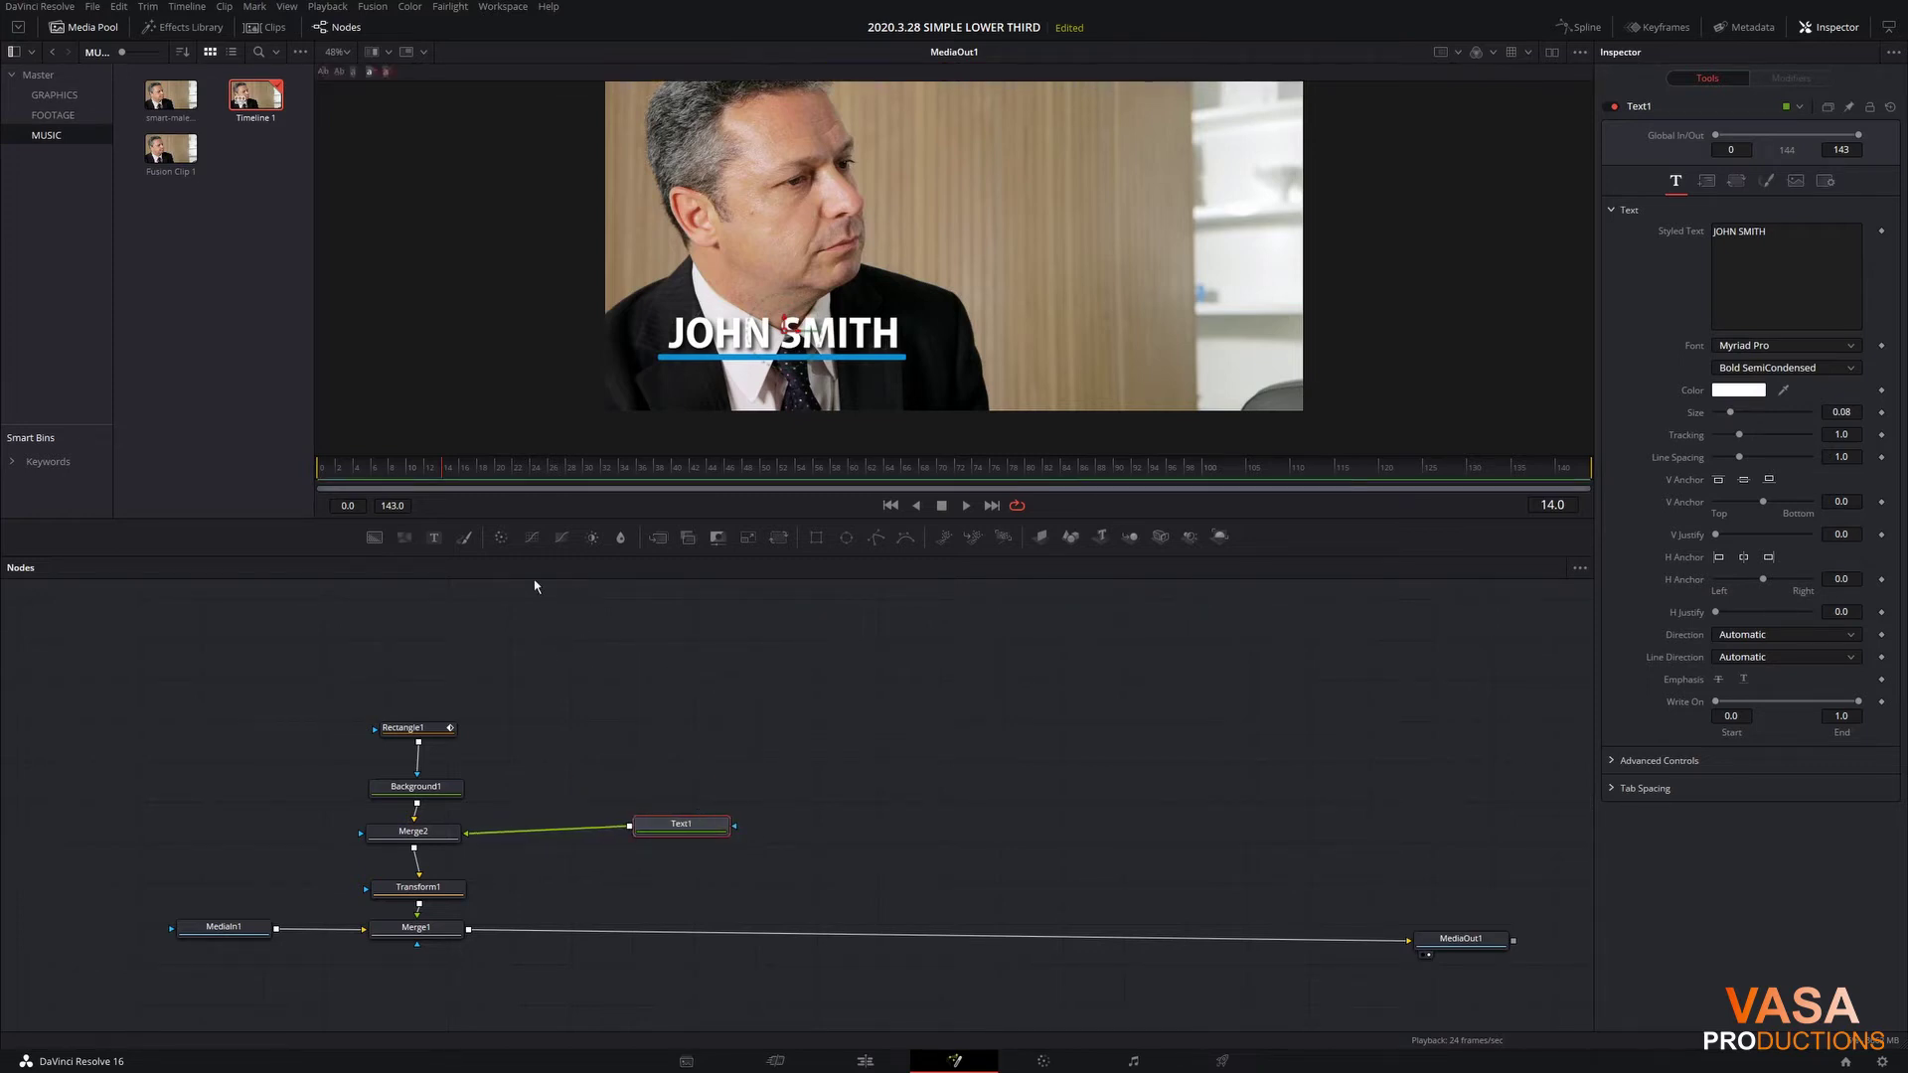
click(779, 538)
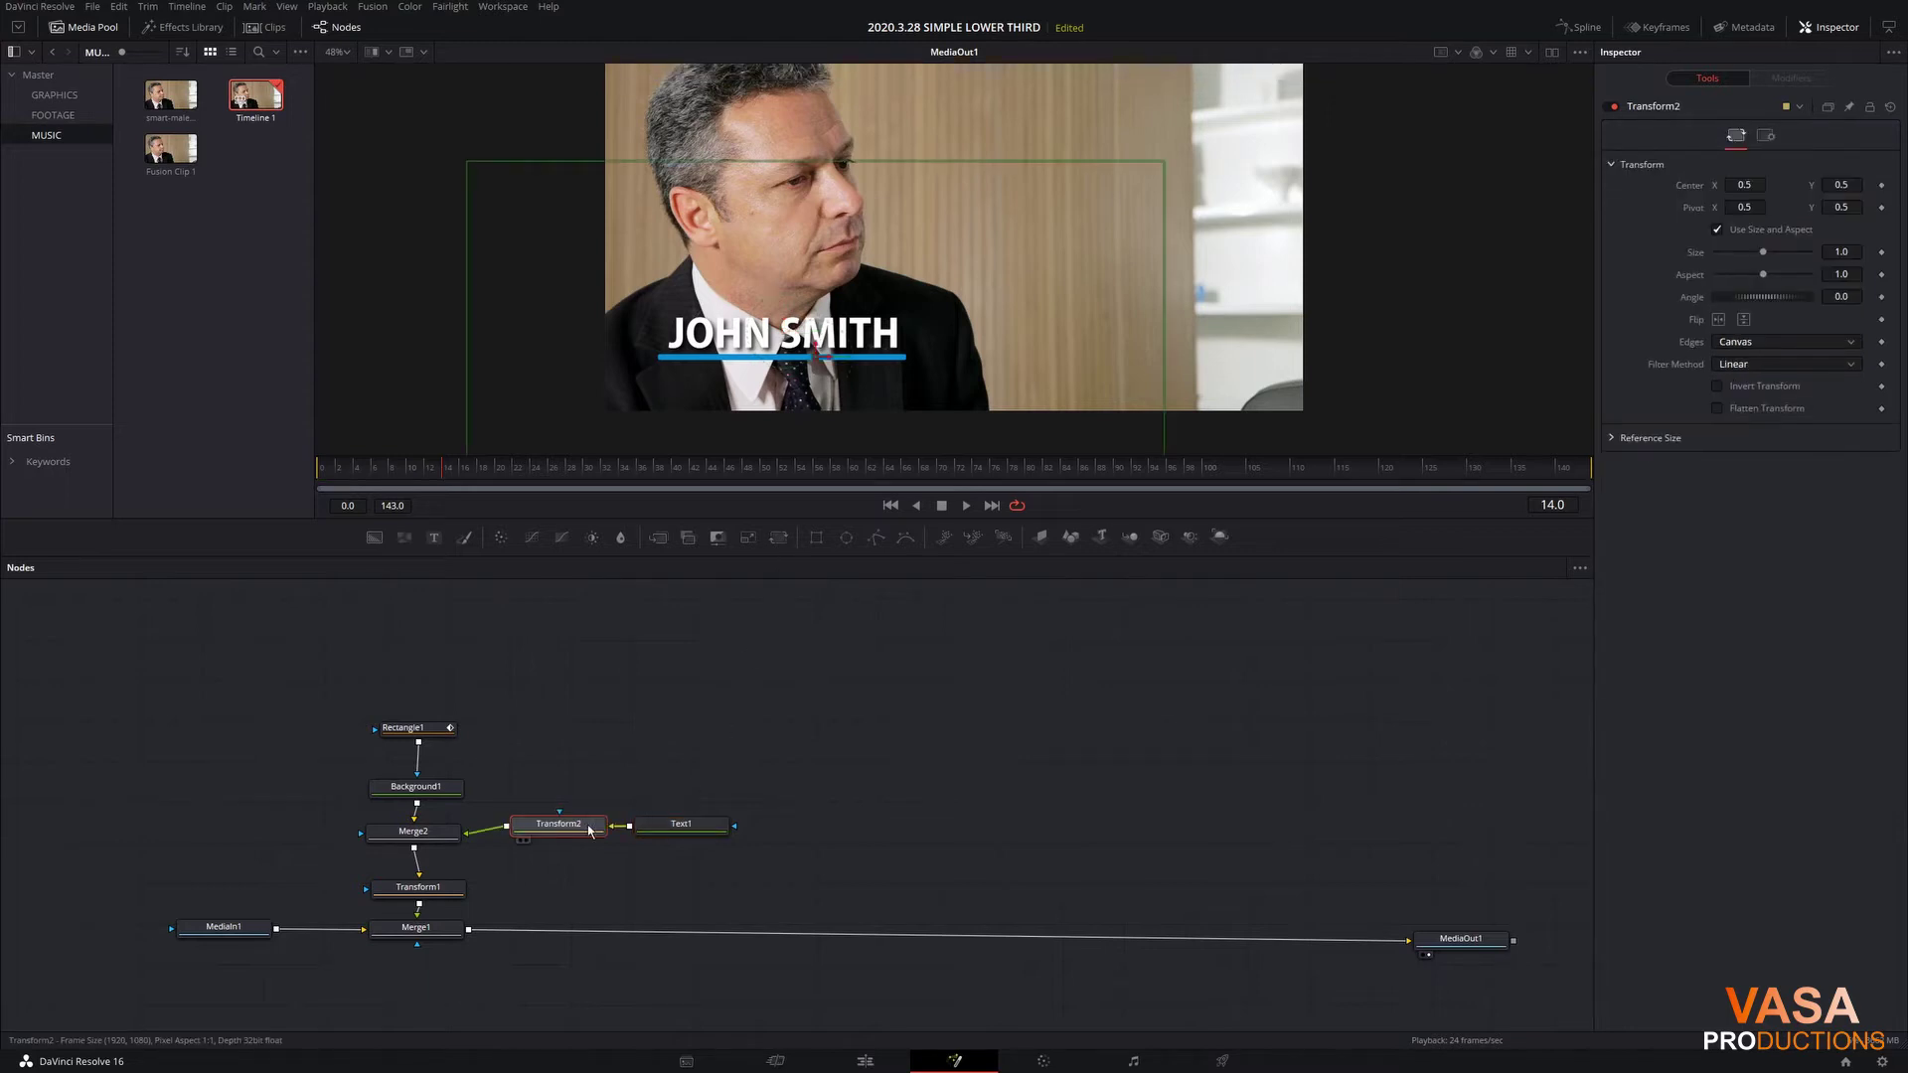
drag(691, 833, 571, 773)
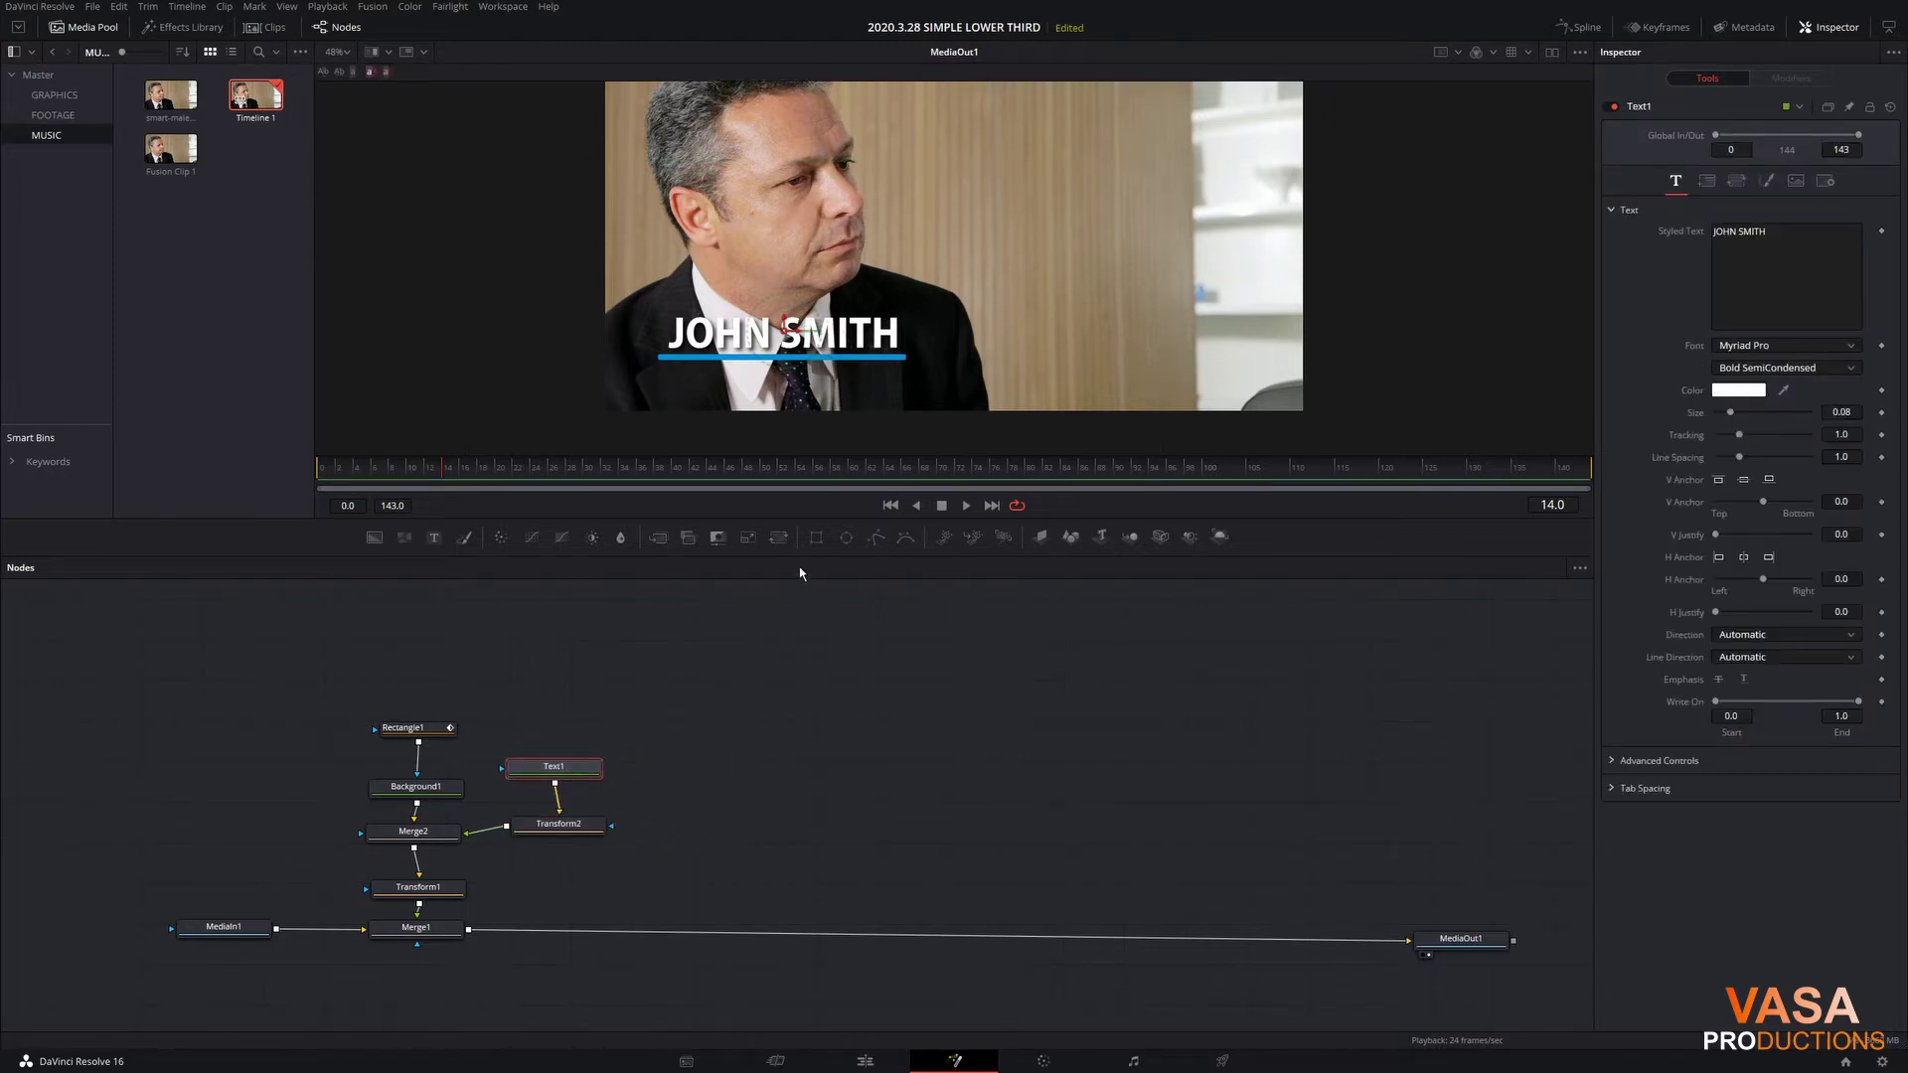
Step: Add a Rectangle2 mask to the title and size it to about 0.350 by 0.108
click(816, 538)
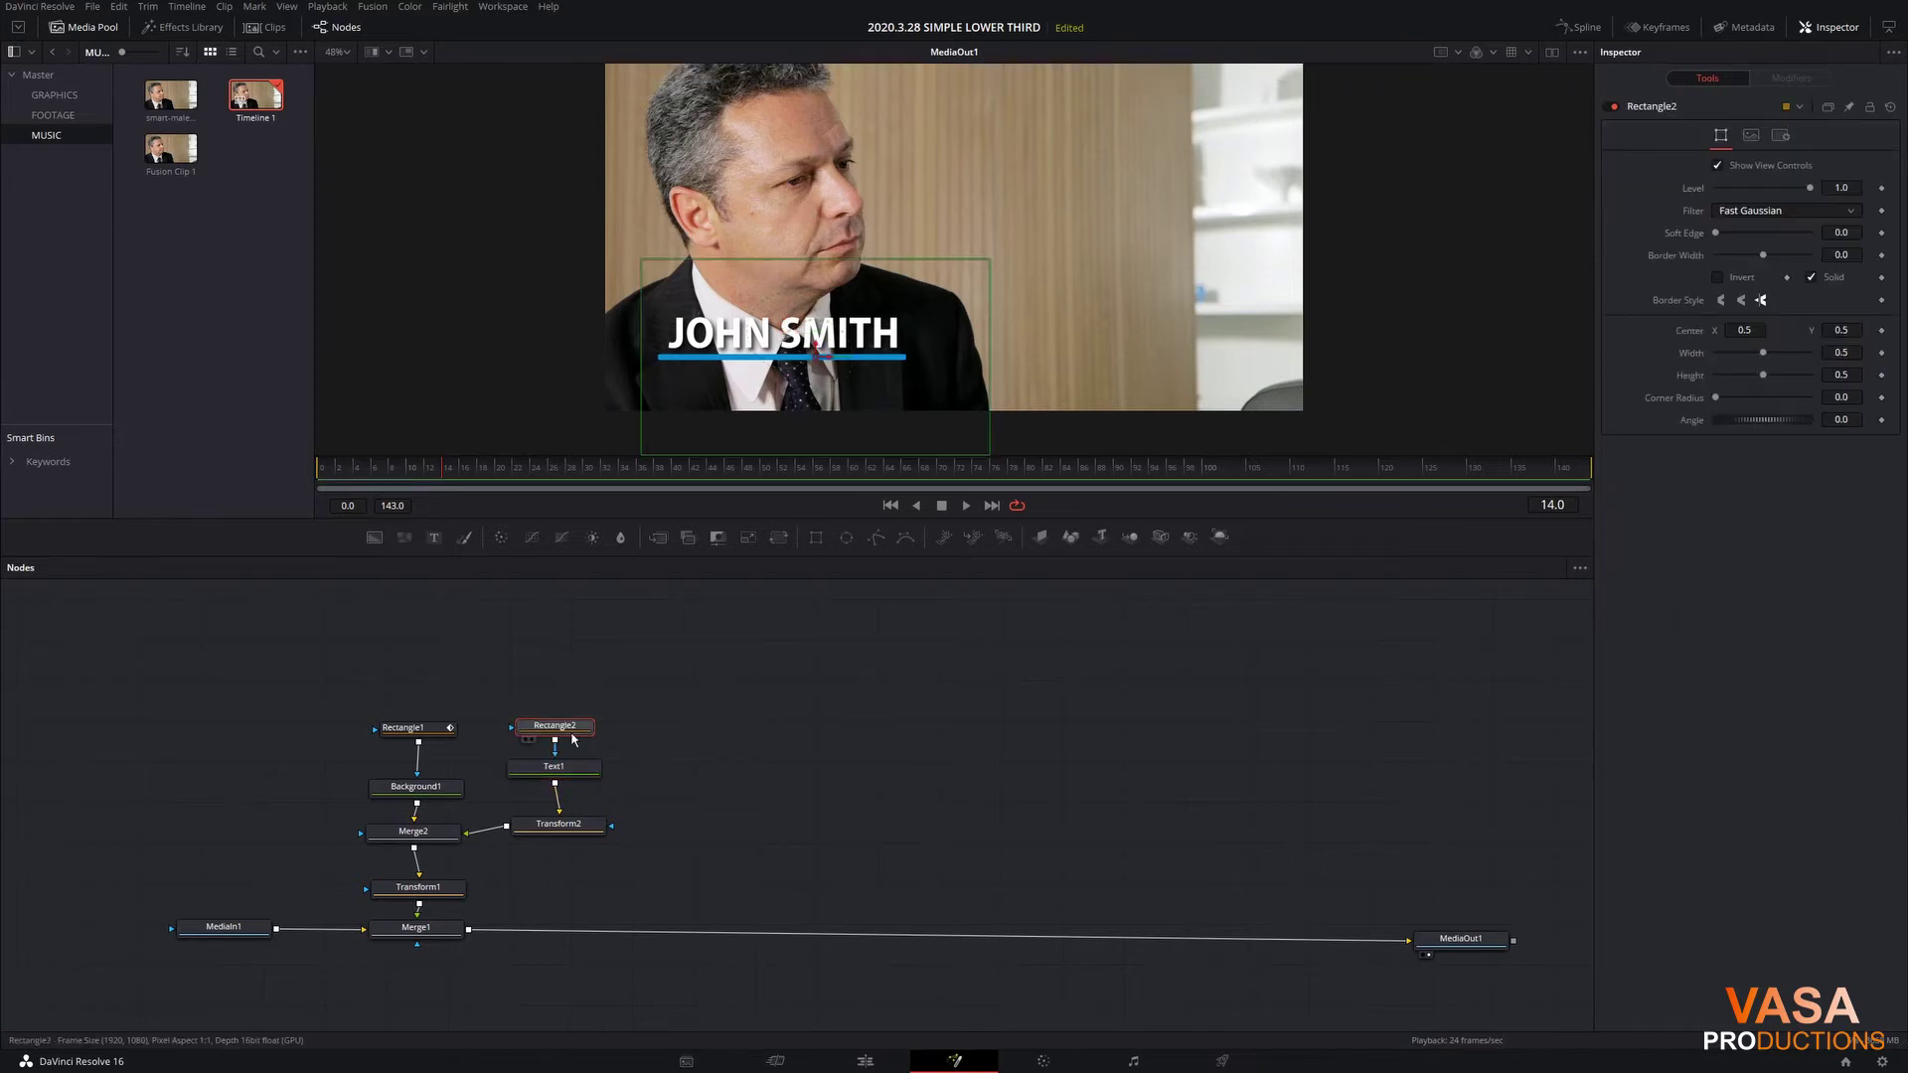
mouse_move(816, 355)
mouse_down()
mouse_move(821, 202)
mouse_move(795, 361)
mouse_move(785, 343)
mouse_up()
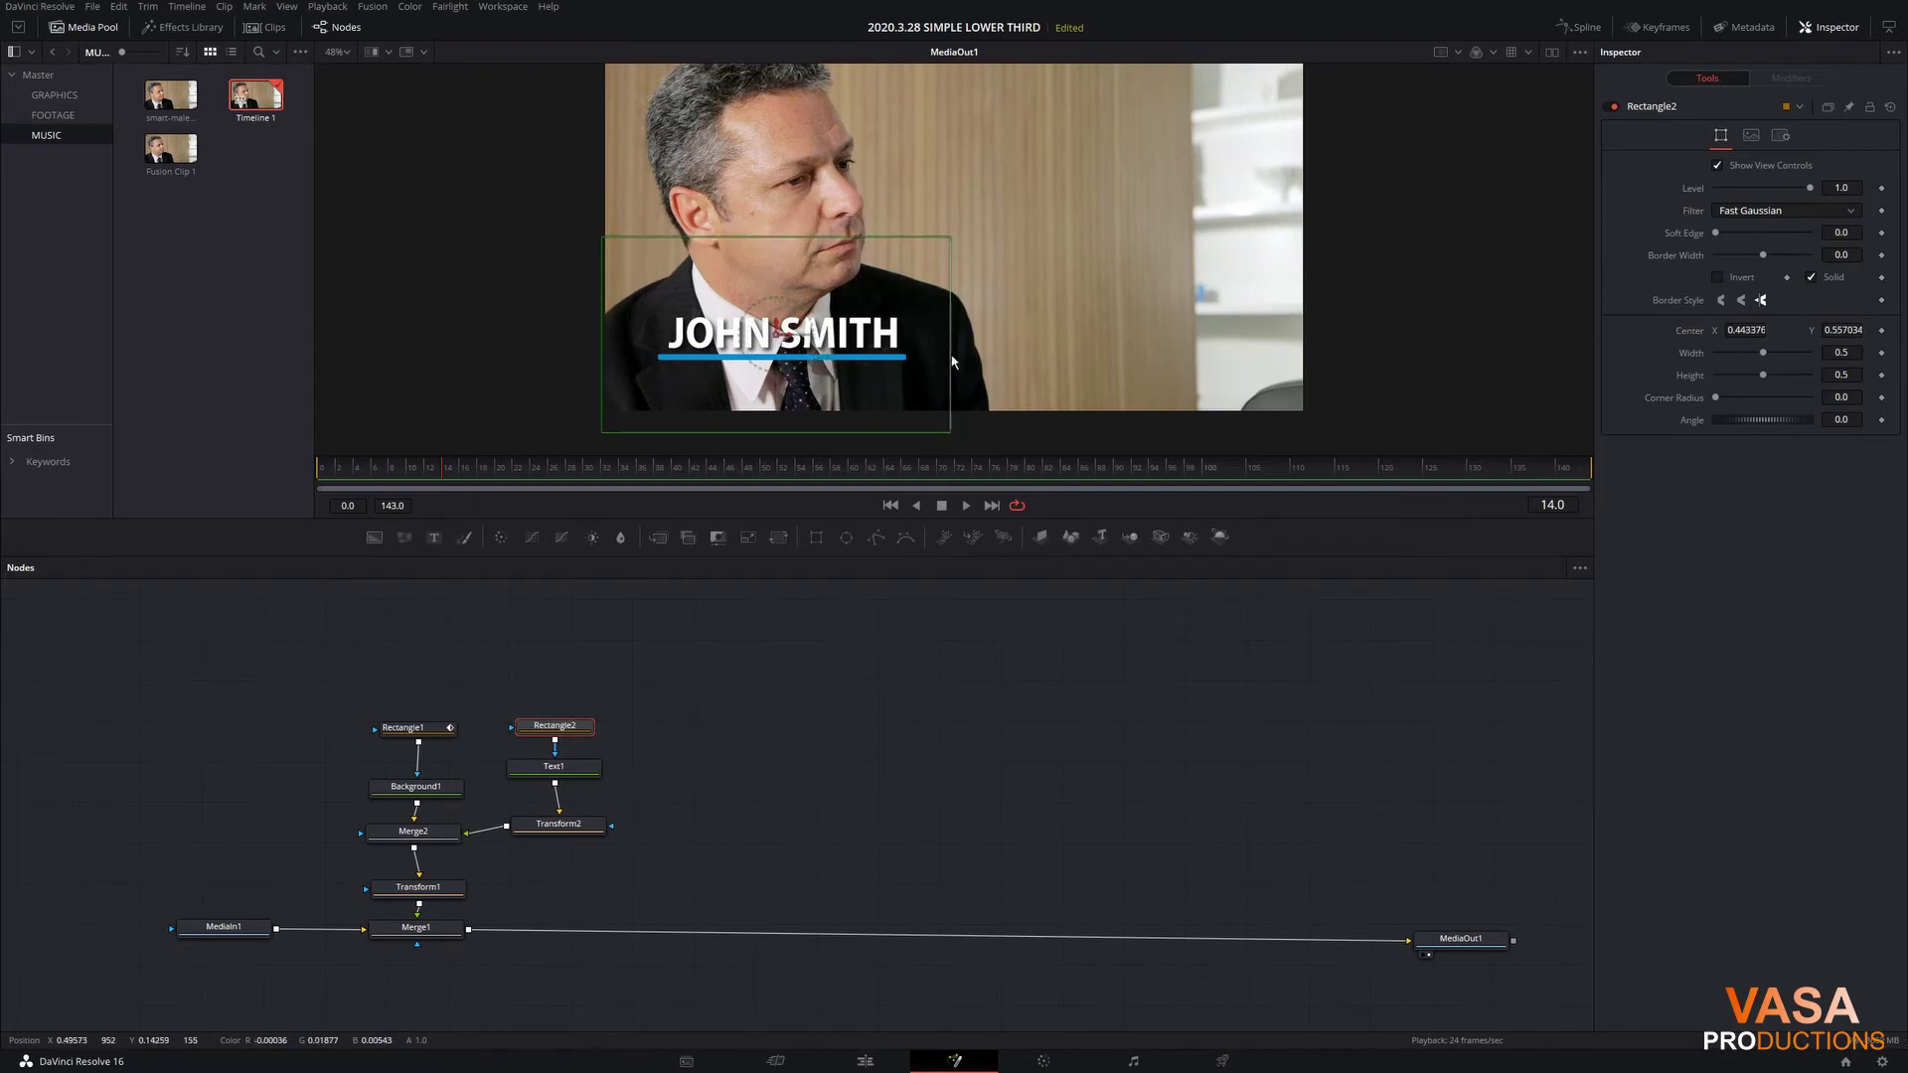
drag(954, 358, 906, 360)
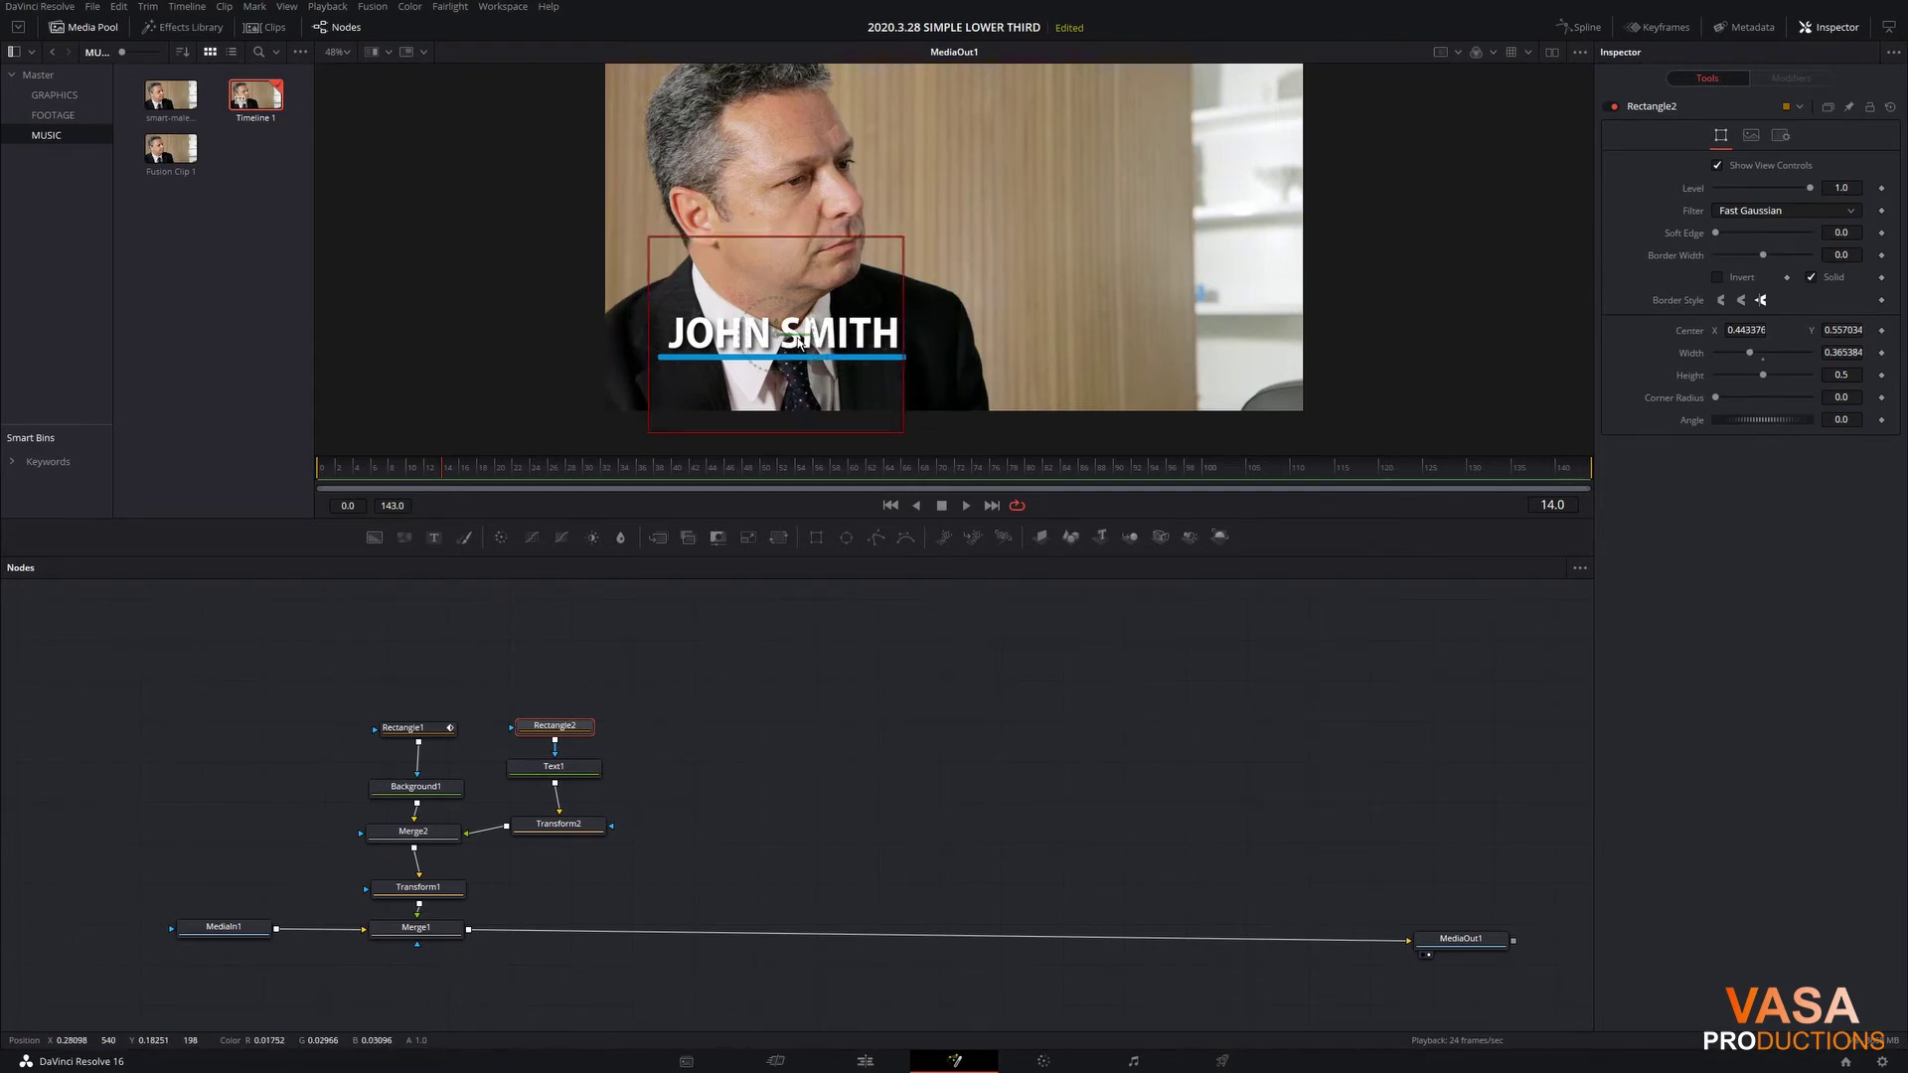
drag(791, 339, 796, 339)
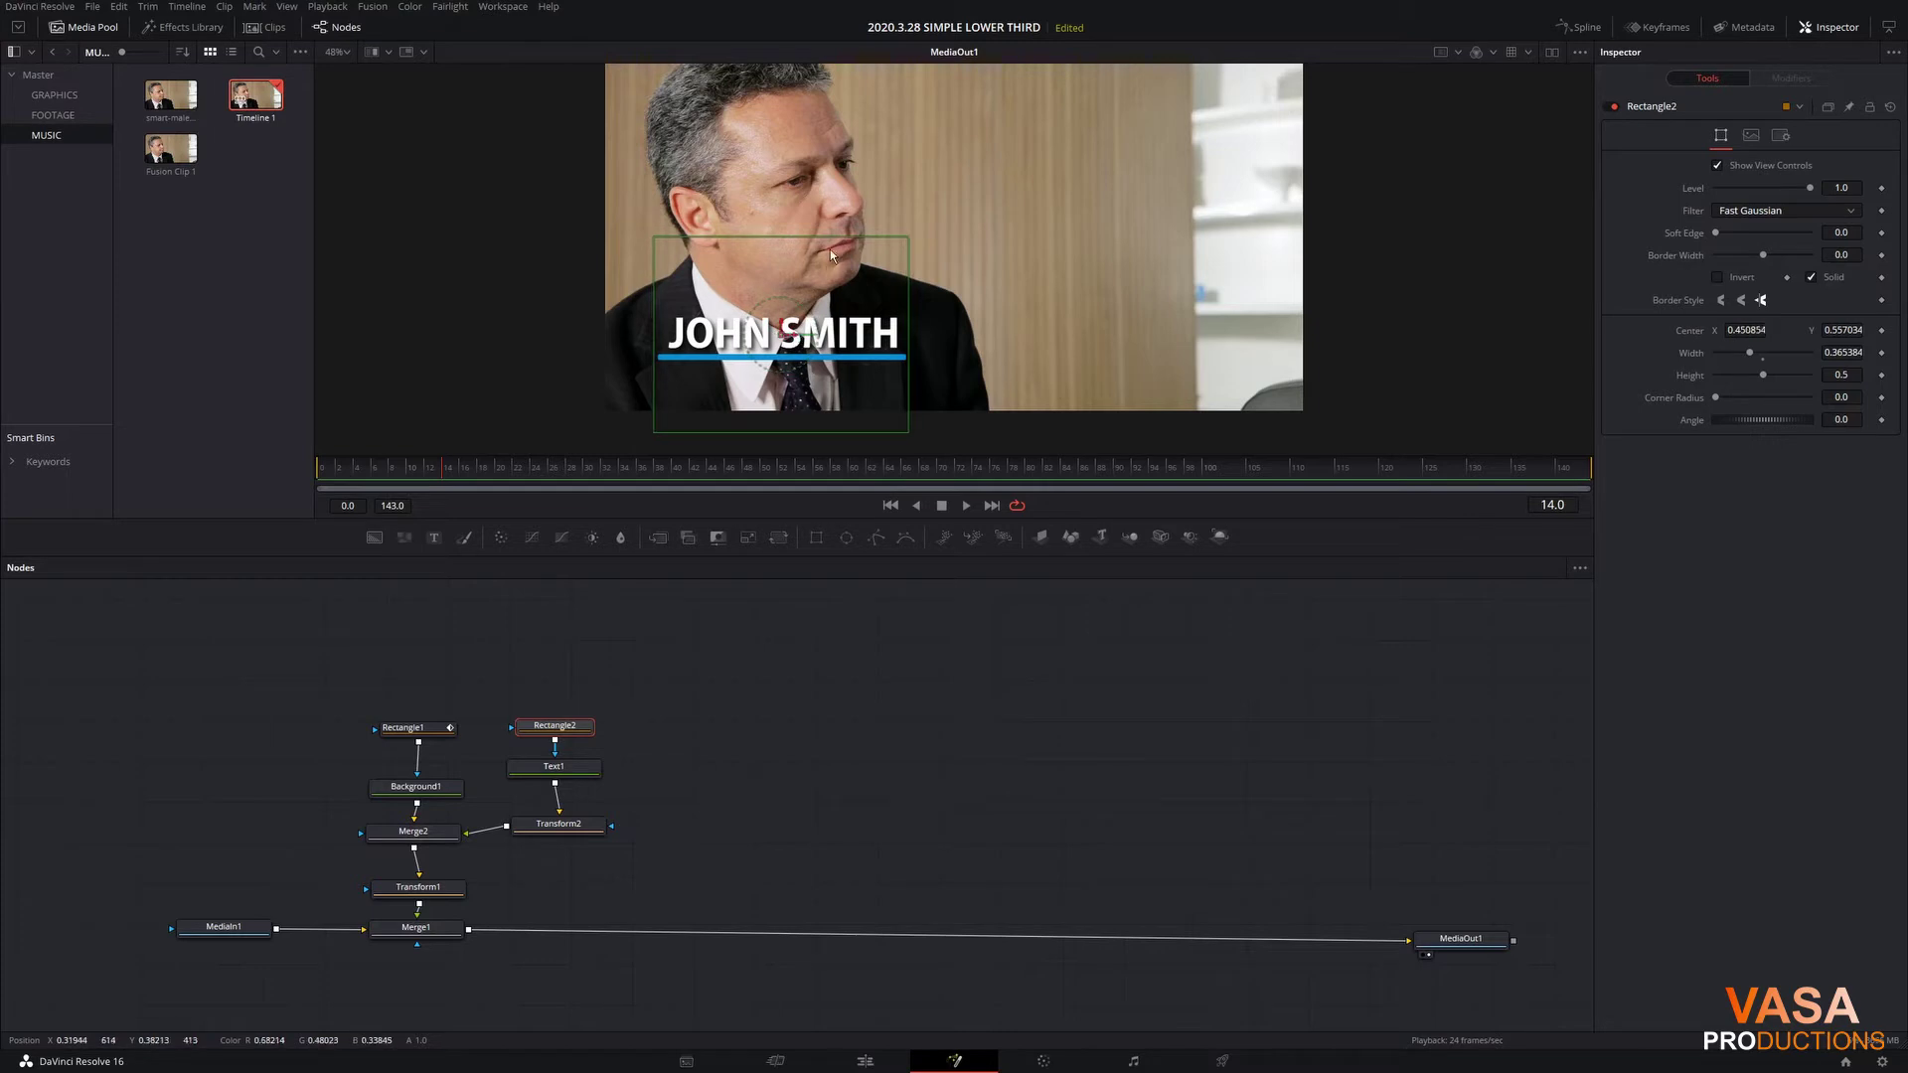
drag(827, 237, 798, 336)
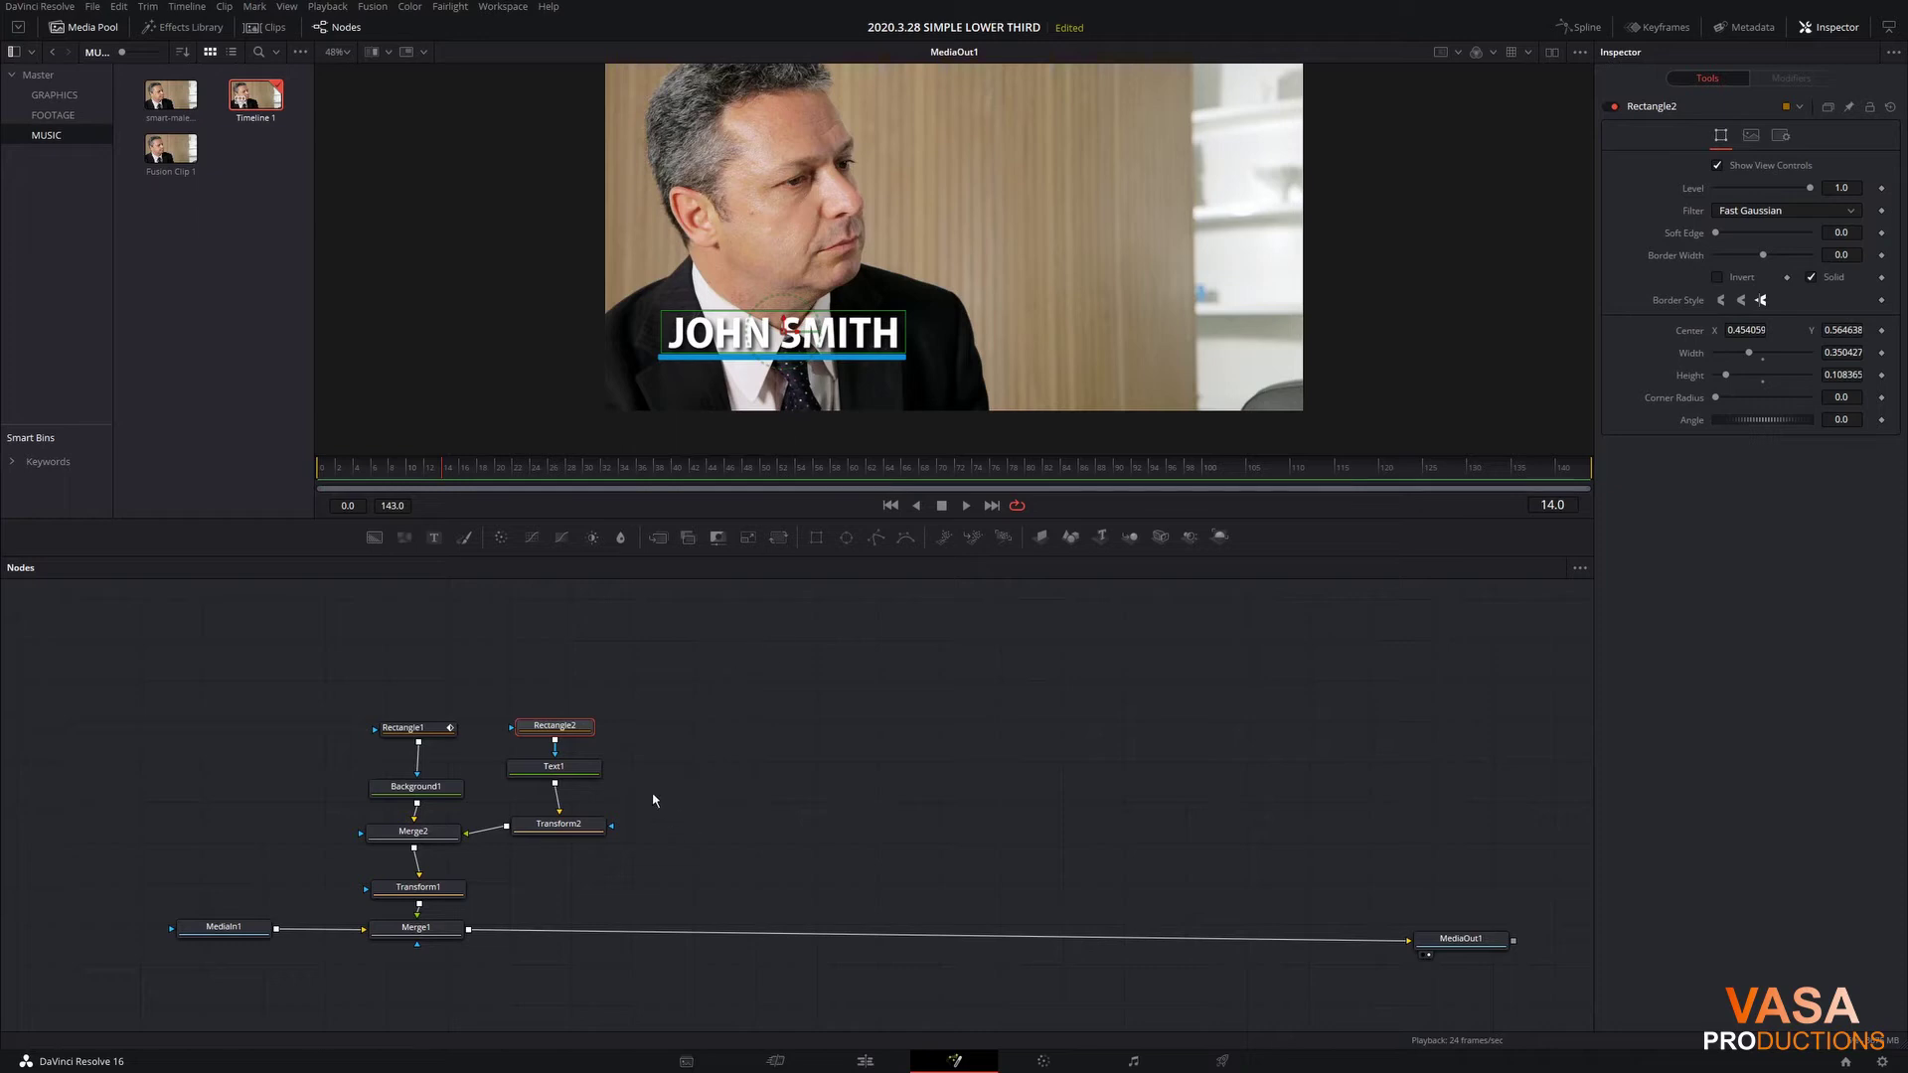
Step: Keyframe Text1's Center at frame 30, then drop JOHN SMITH below the blue line at frame 16
click(581, 772)
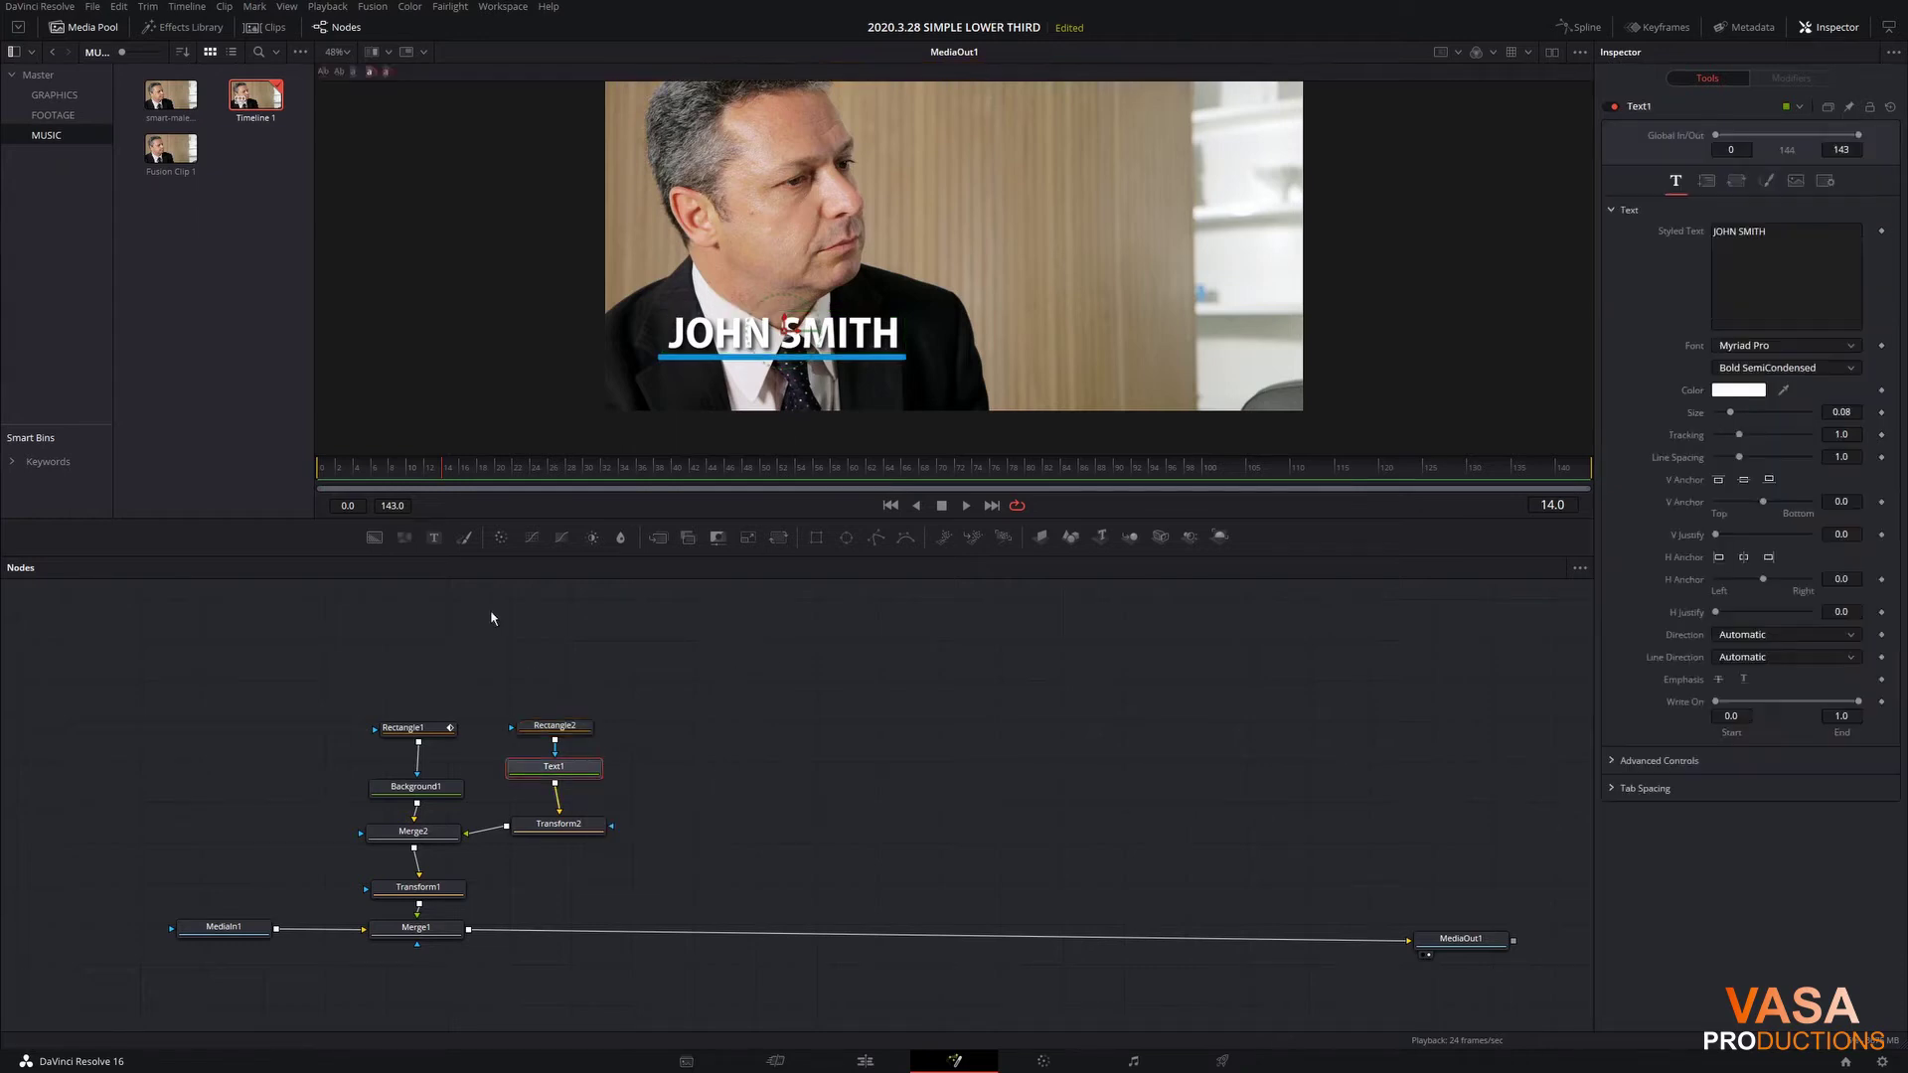
mouse_move(444, 479)
mouse_down()
mouse_move(497, 481)
mouse_move(469, 480)
mouse_up()
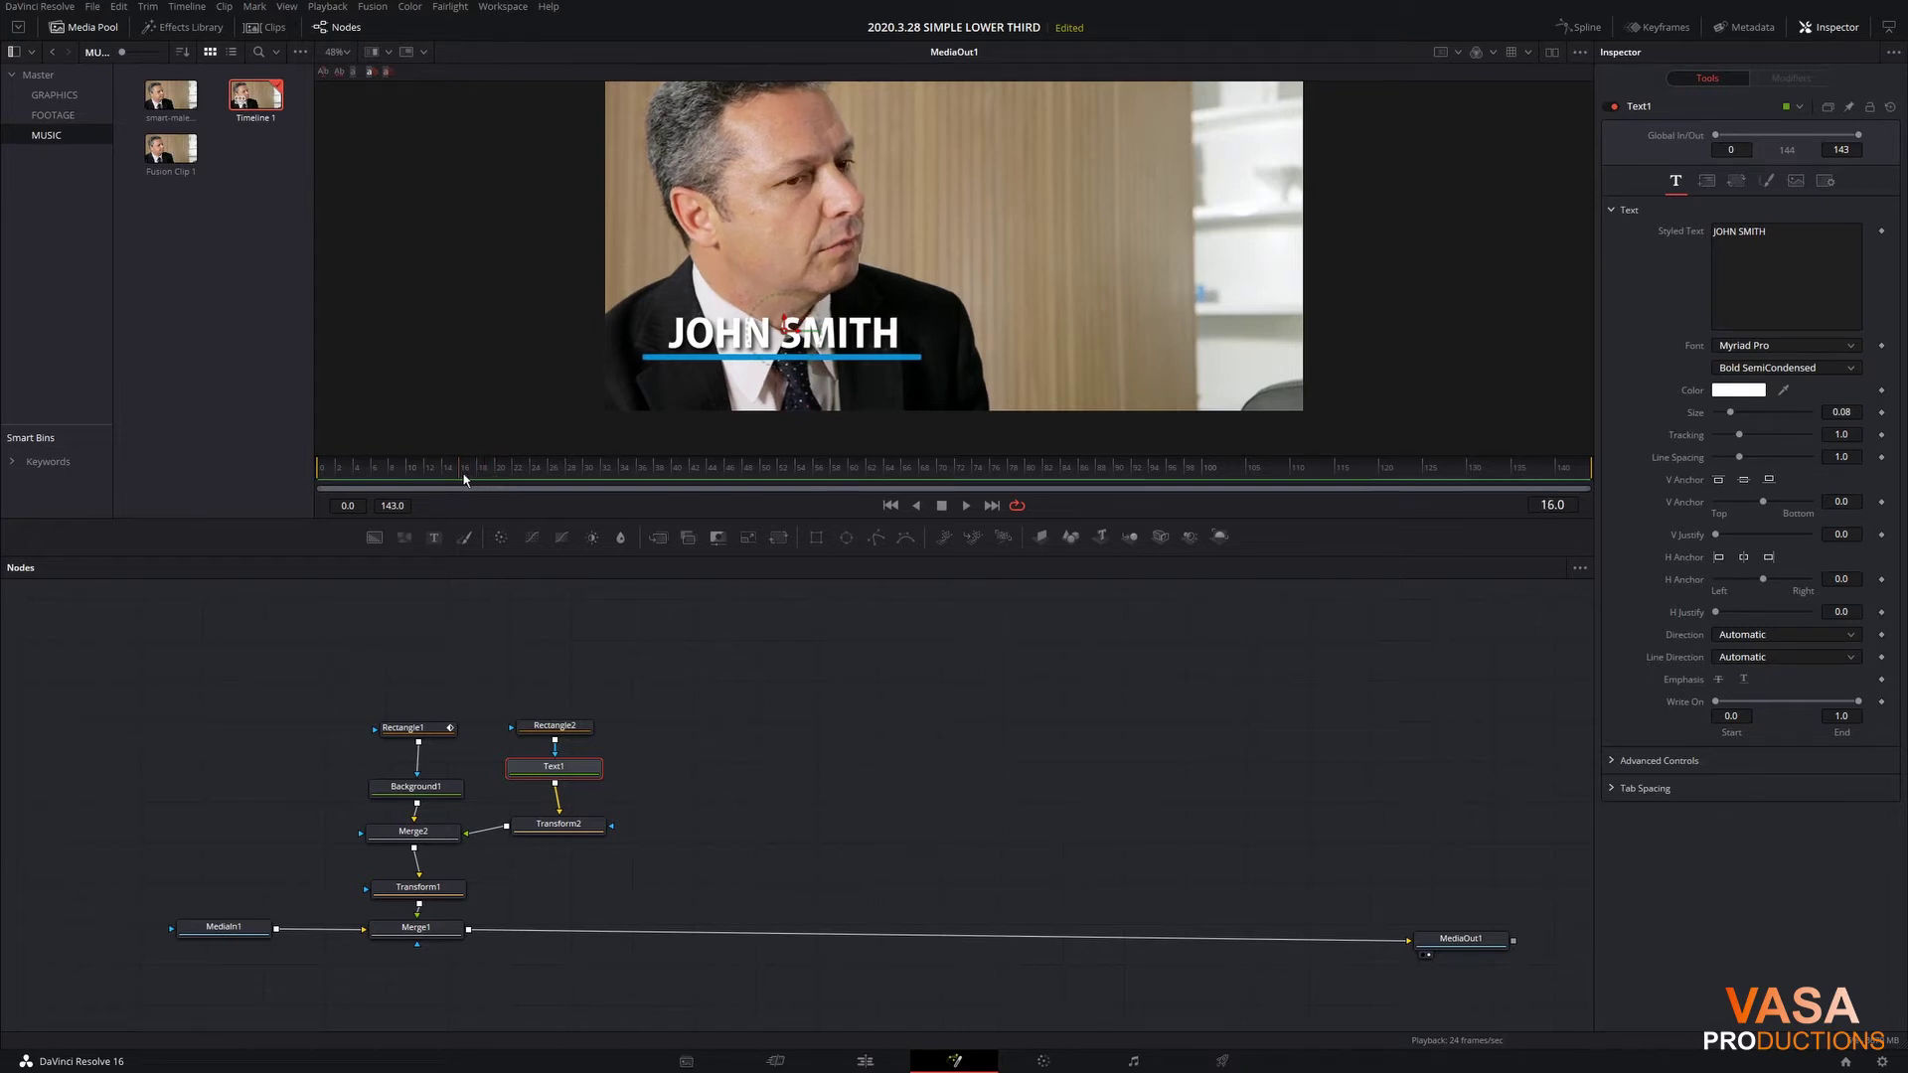
click(1705, 183)
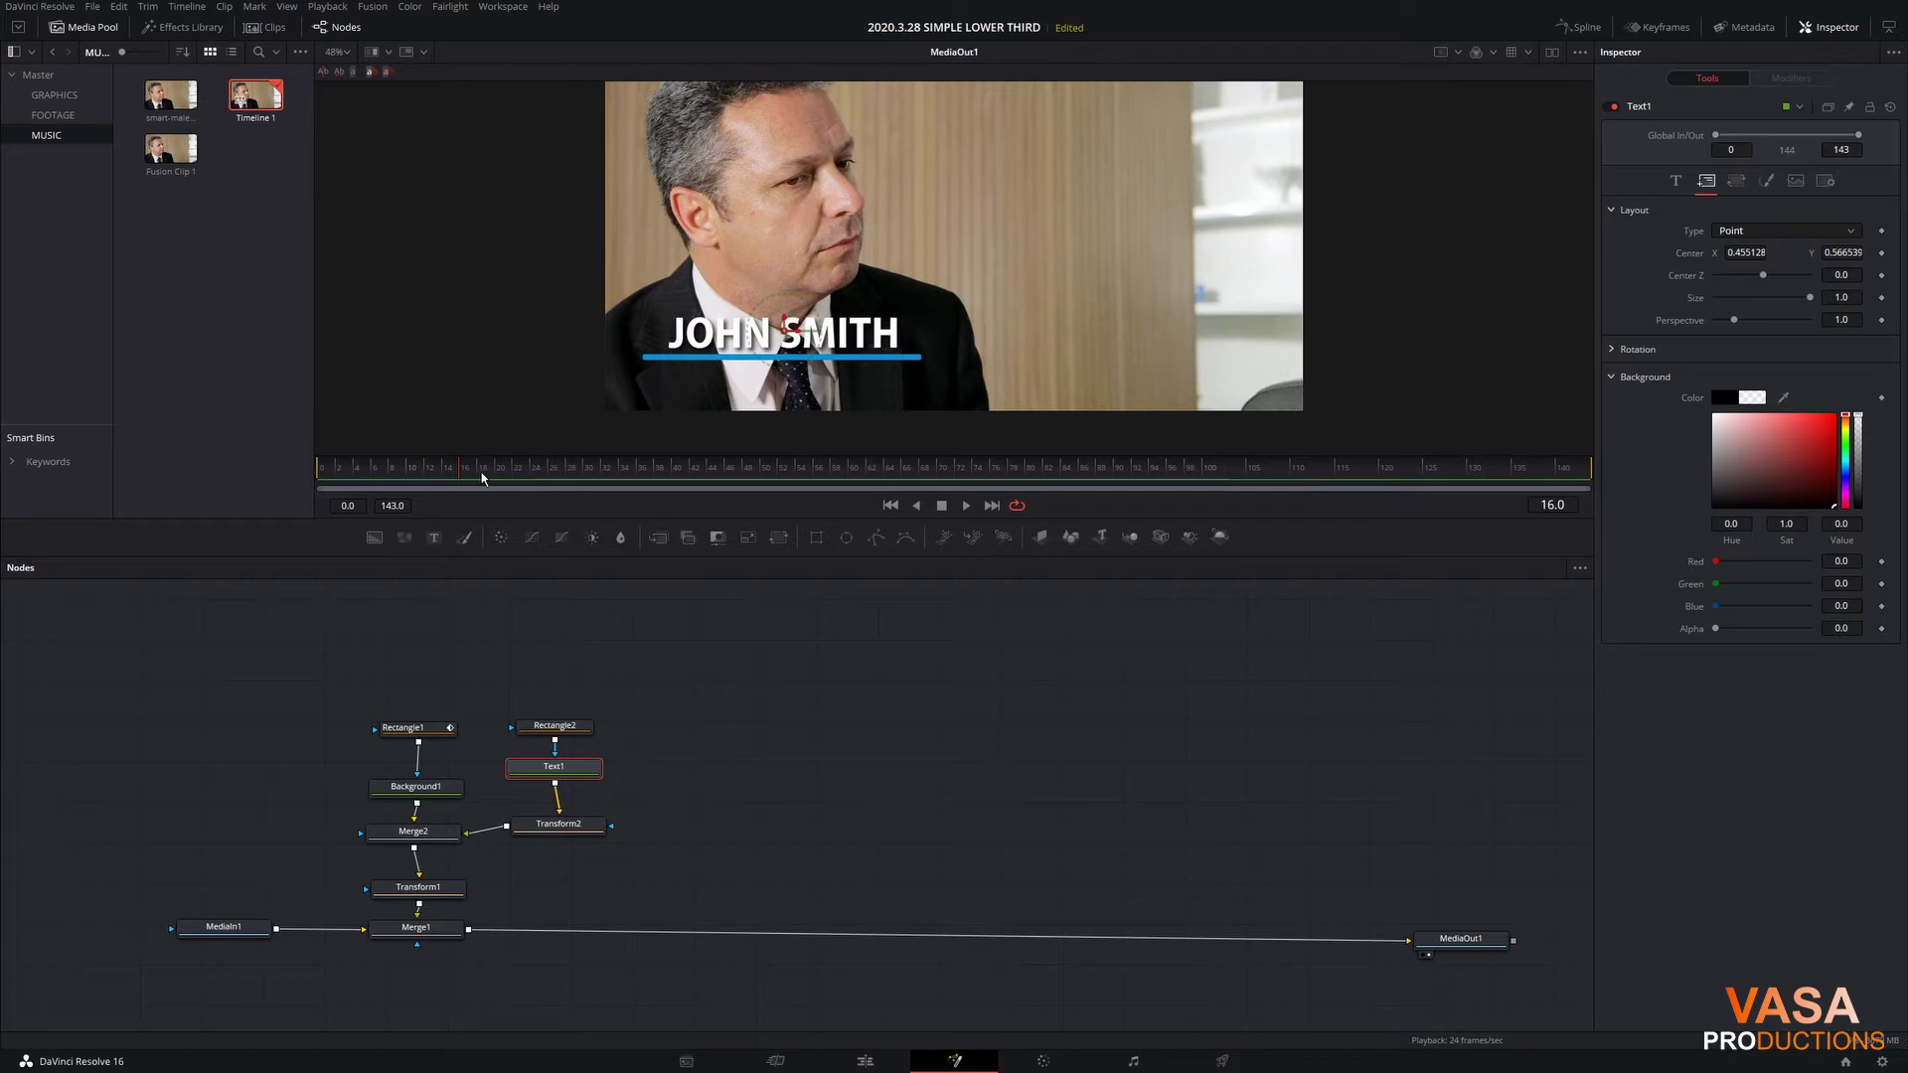
drag(482, 478, 586, 487)
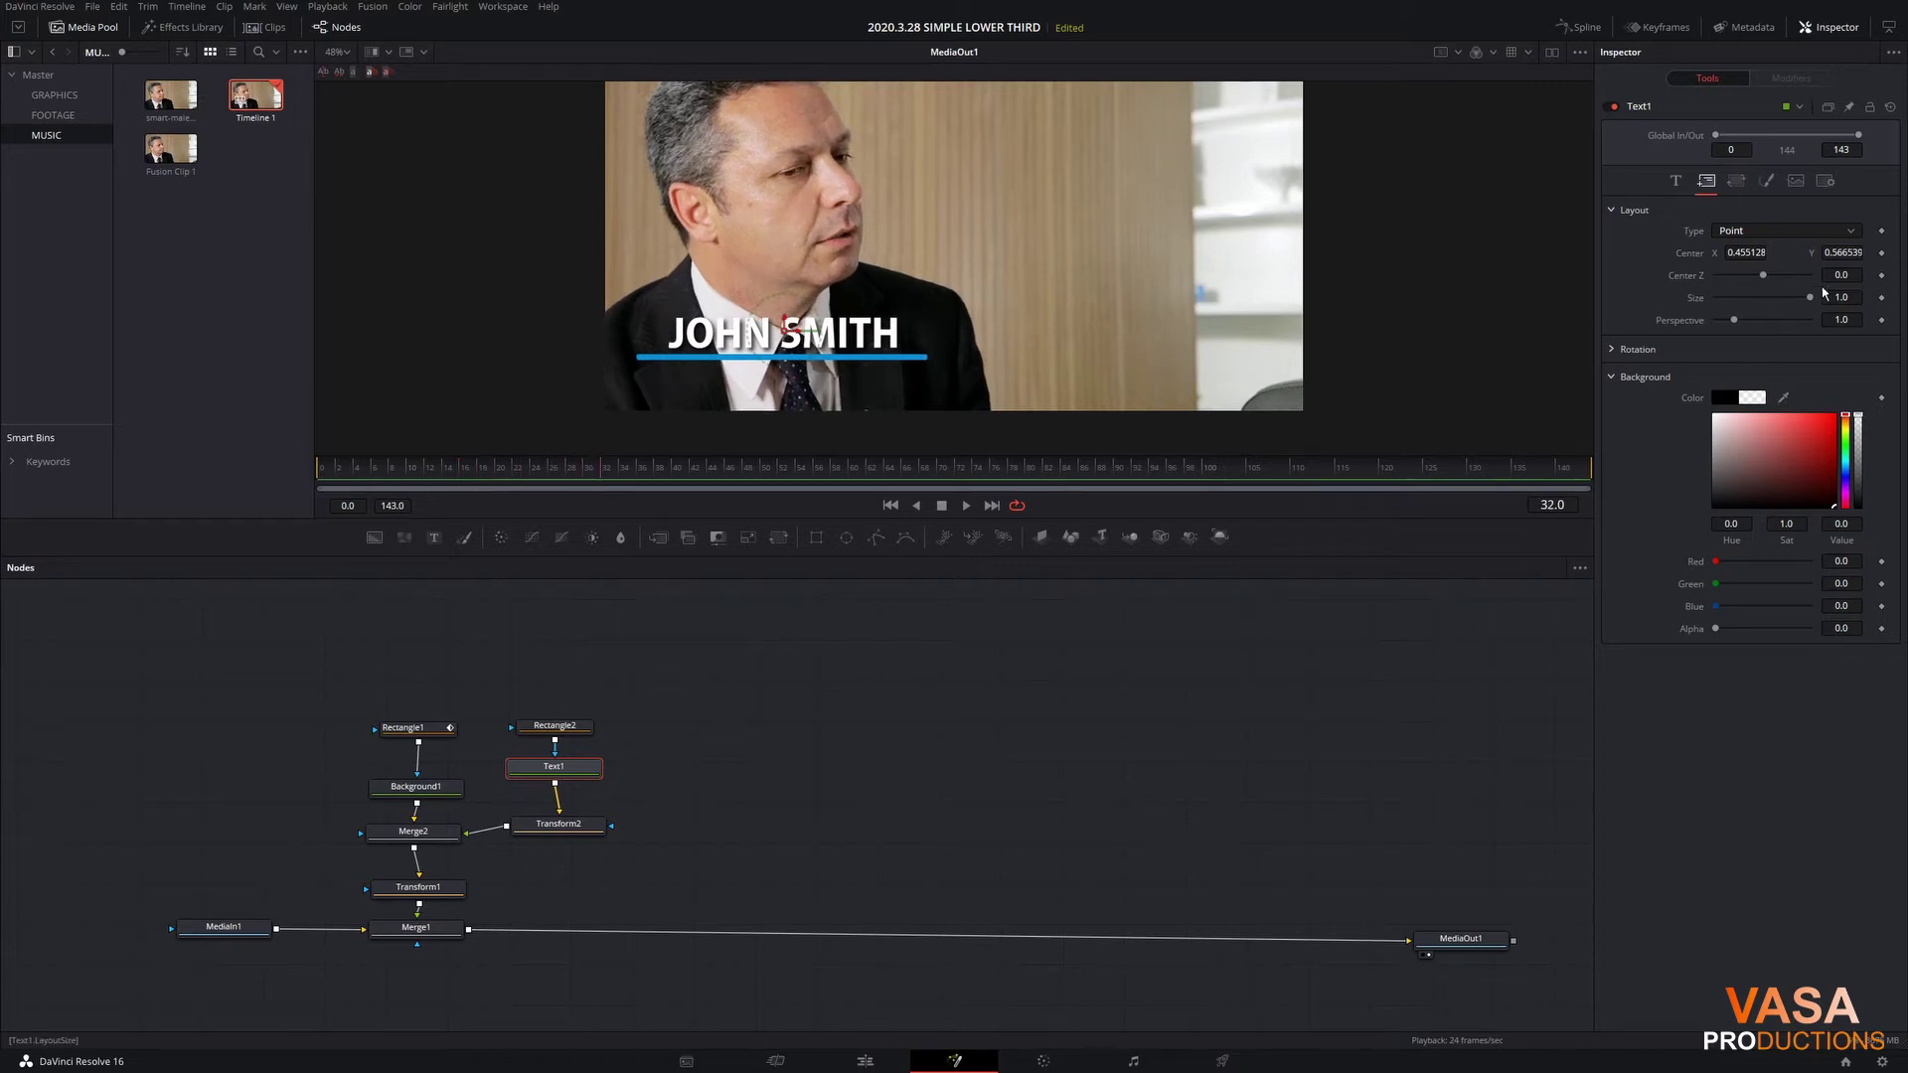
click(1881, 252)
drag(507, 478, 461, 479)
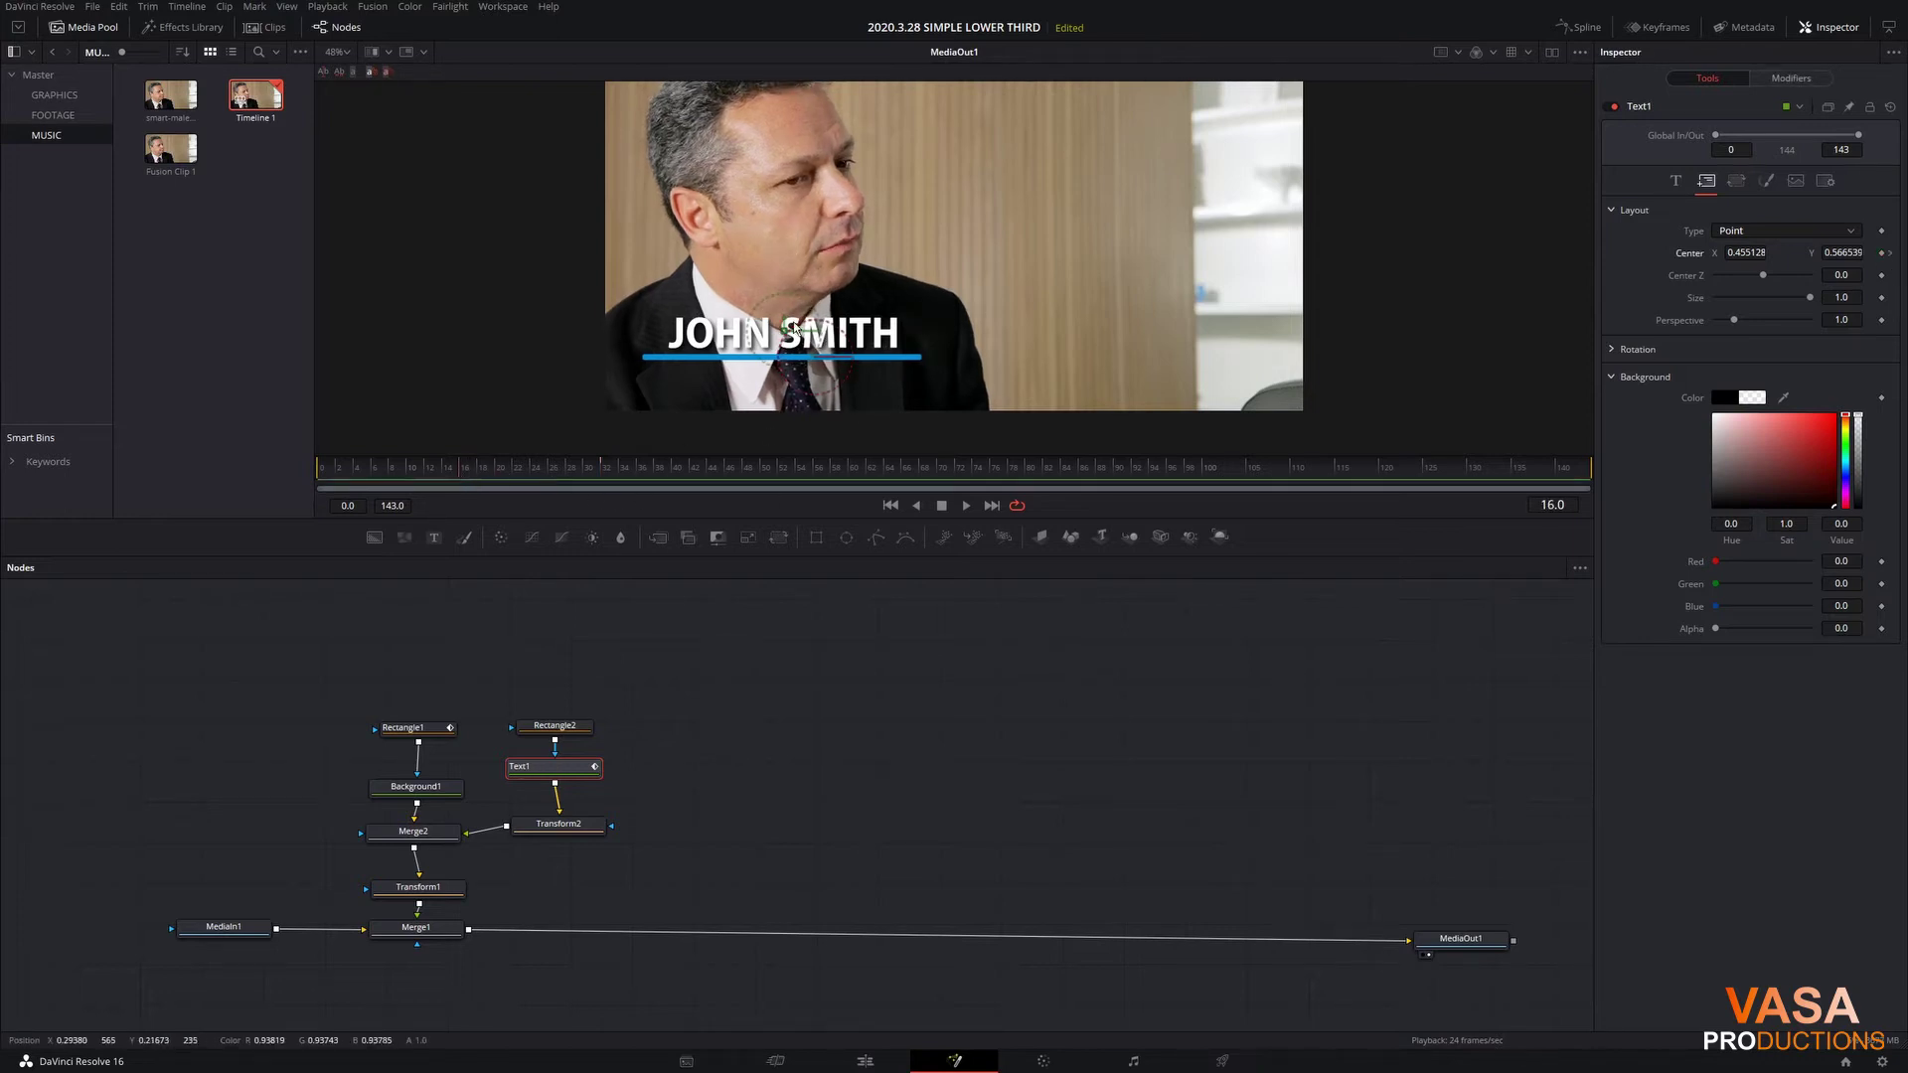
drag(787, 324, 792, 367)
key(space)
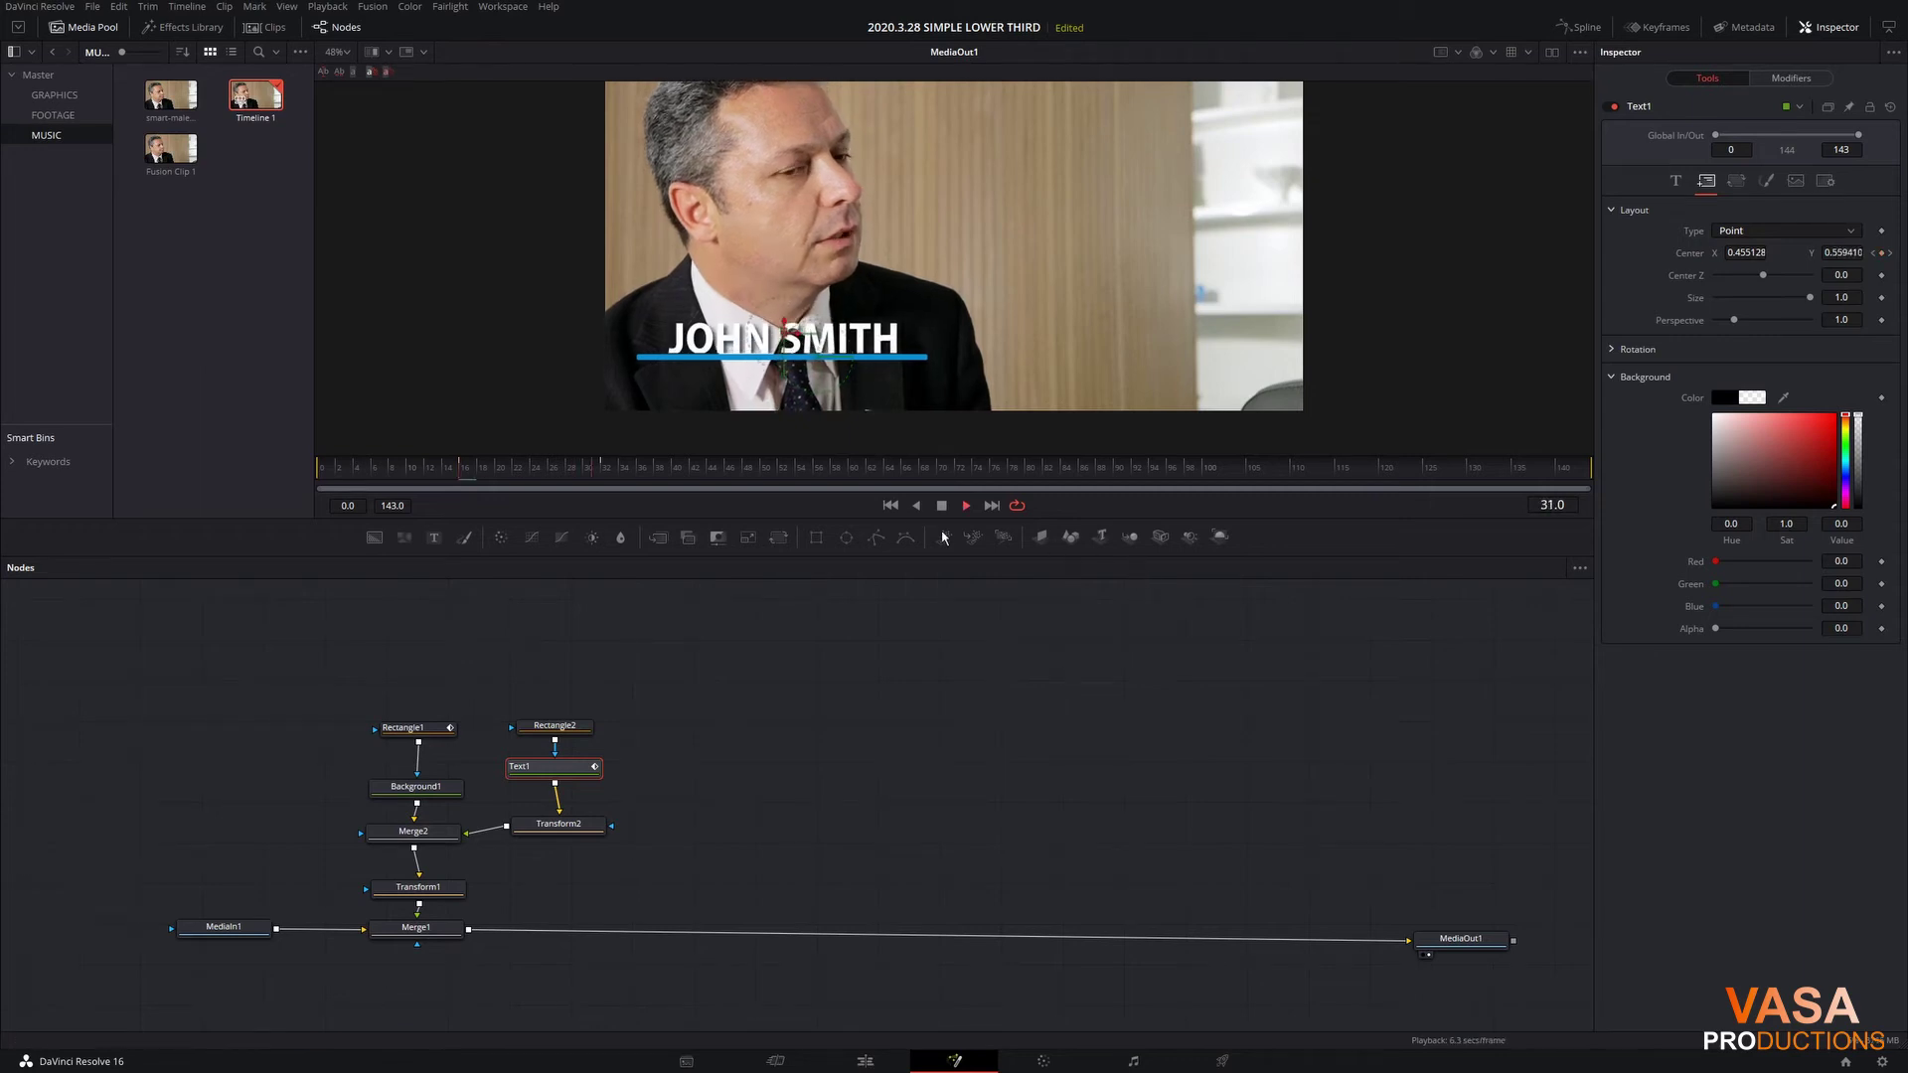
Step: Enable motion blur on Text1 and preview the title rising into view
click(1824, 181)
click(1718, 284)
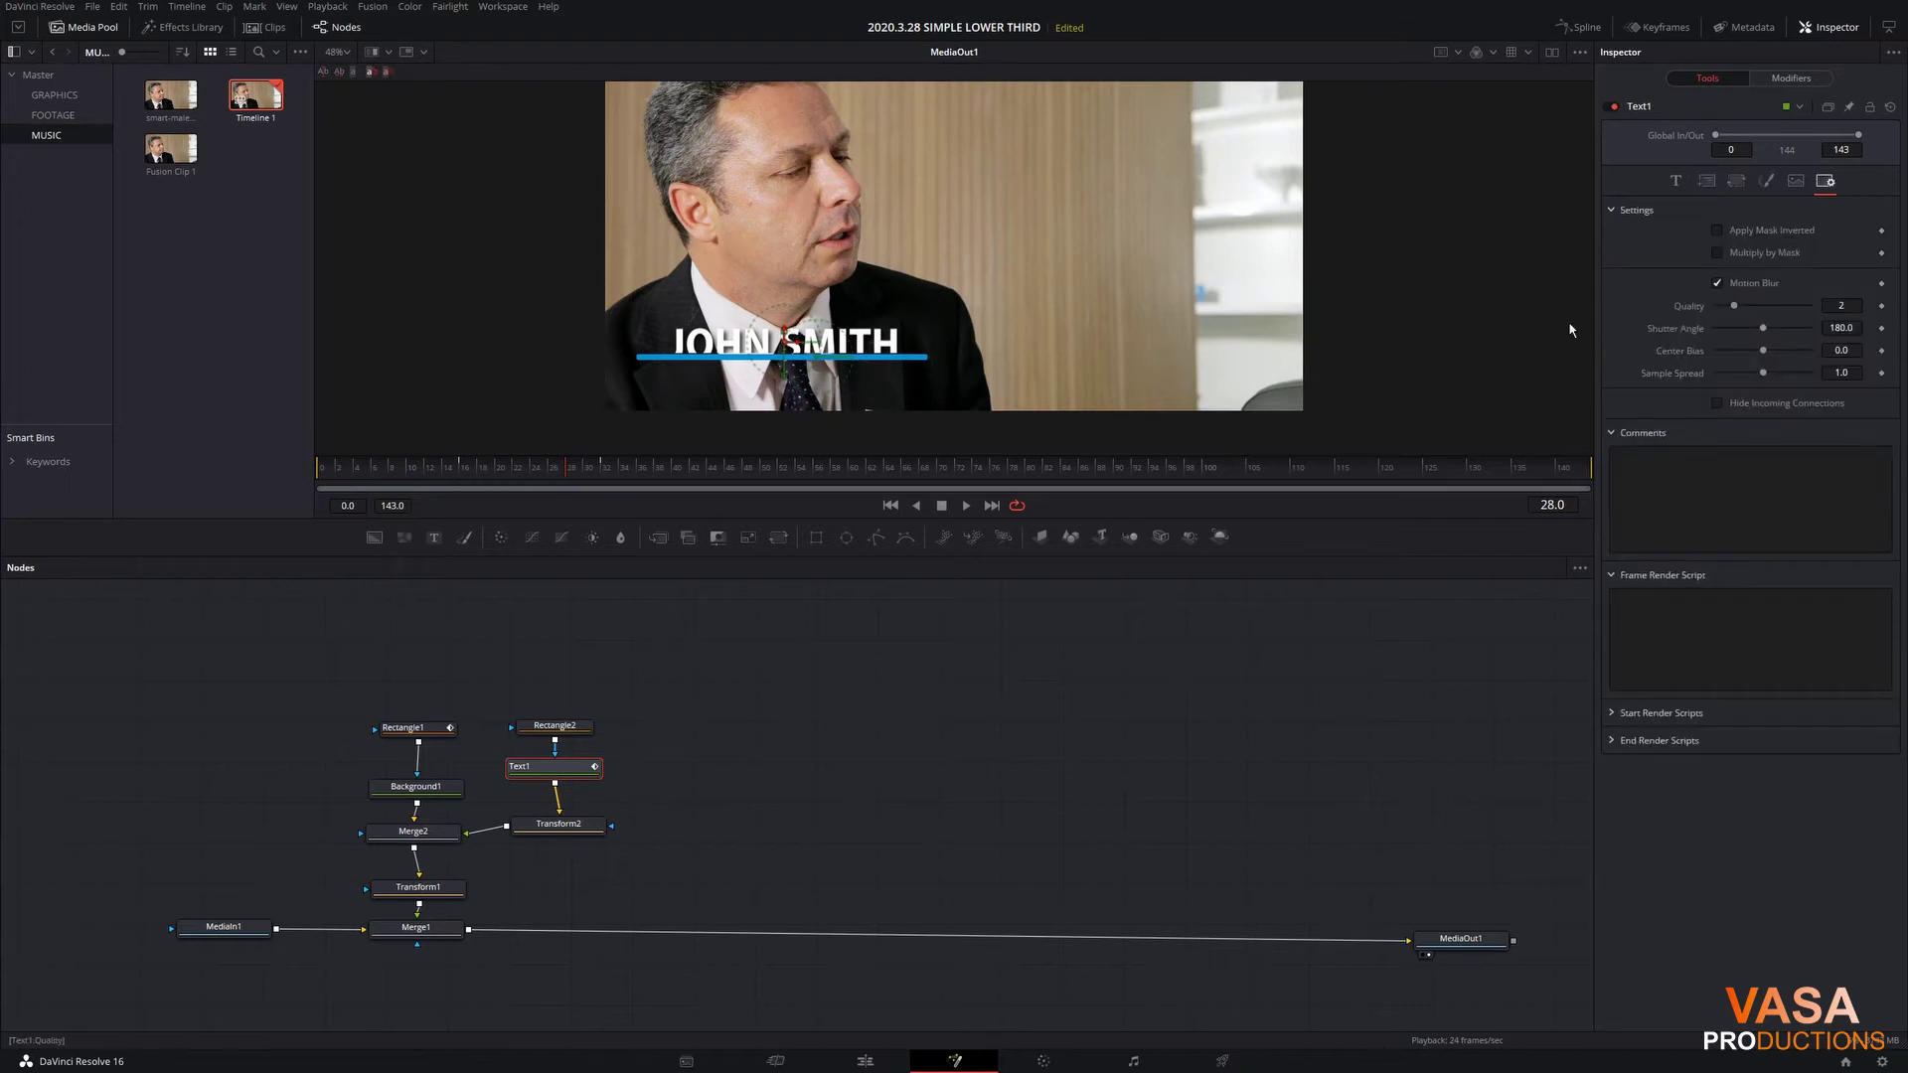
click(536, 476)
drag(536, 477, 588, 476)
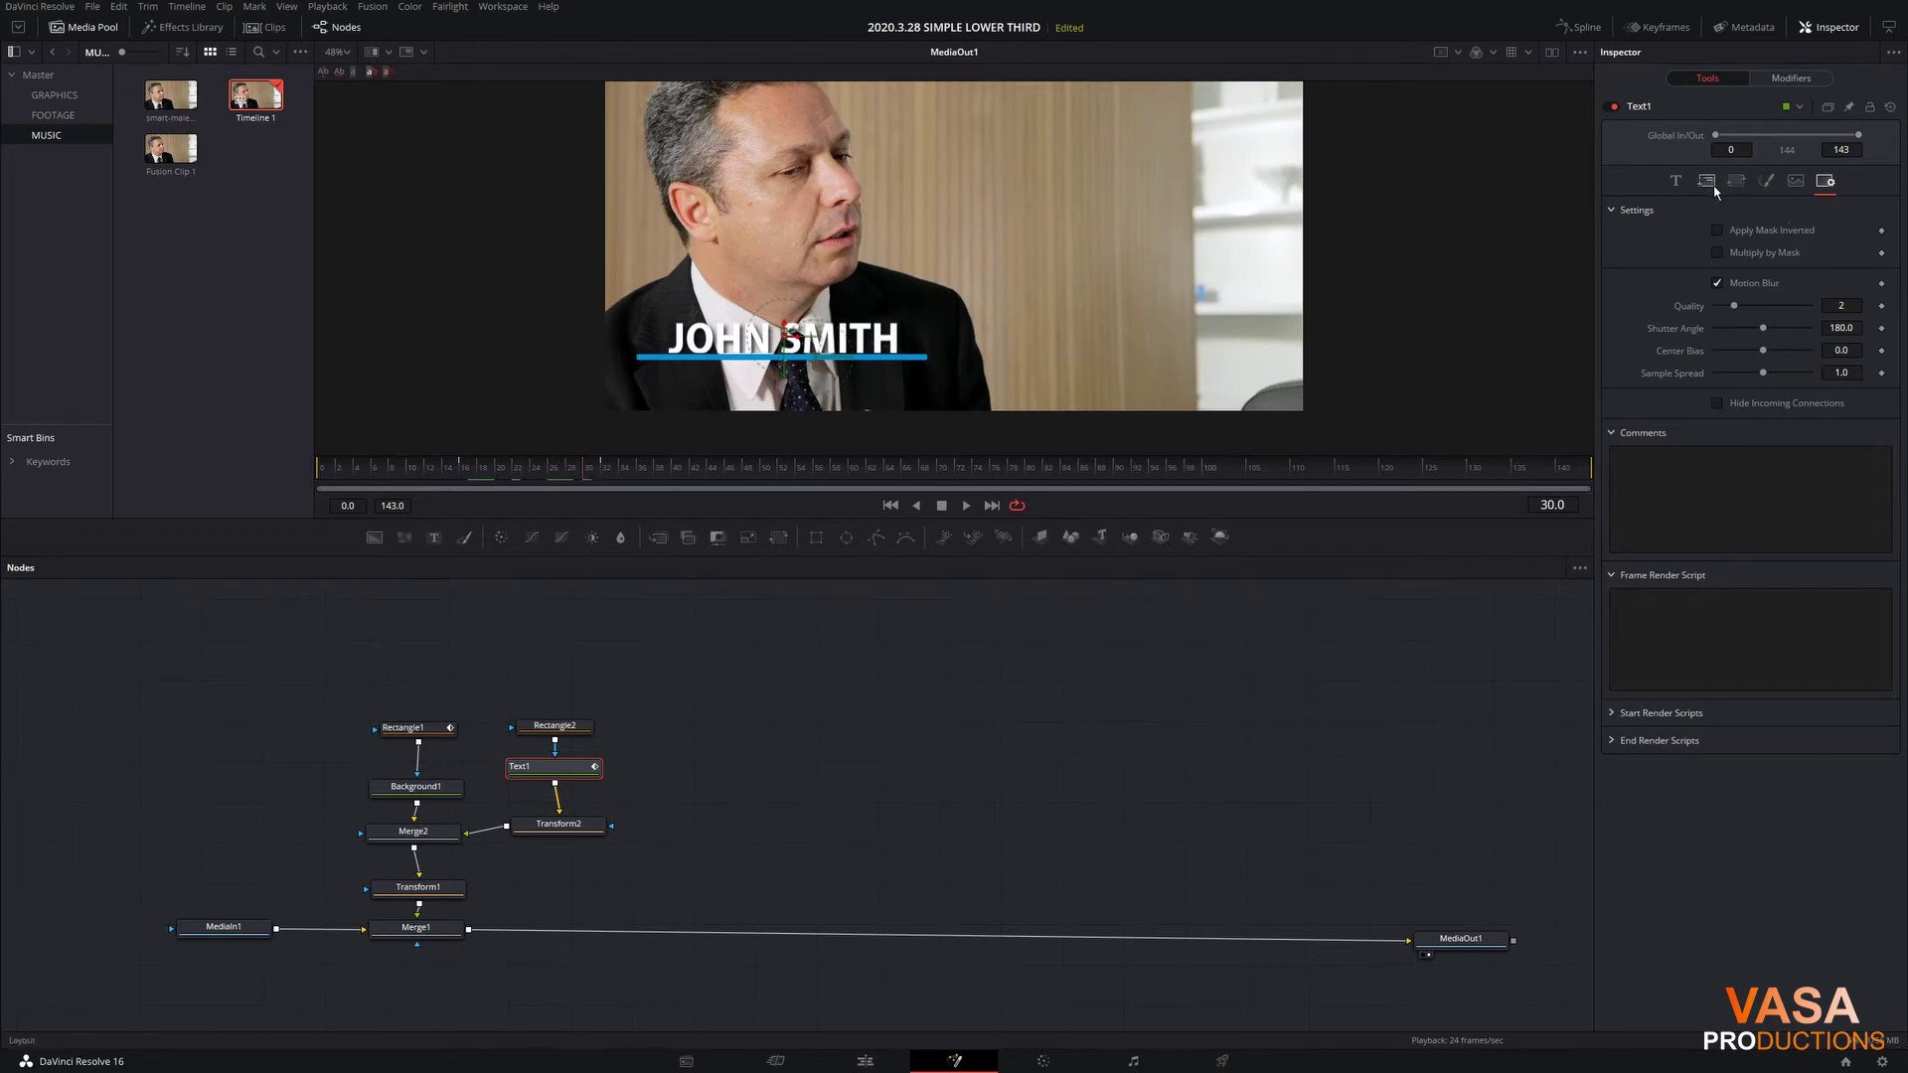
Step: Show only the Displacement curve in the Spline editor and smooth both its keyframes
click(1580, 28)
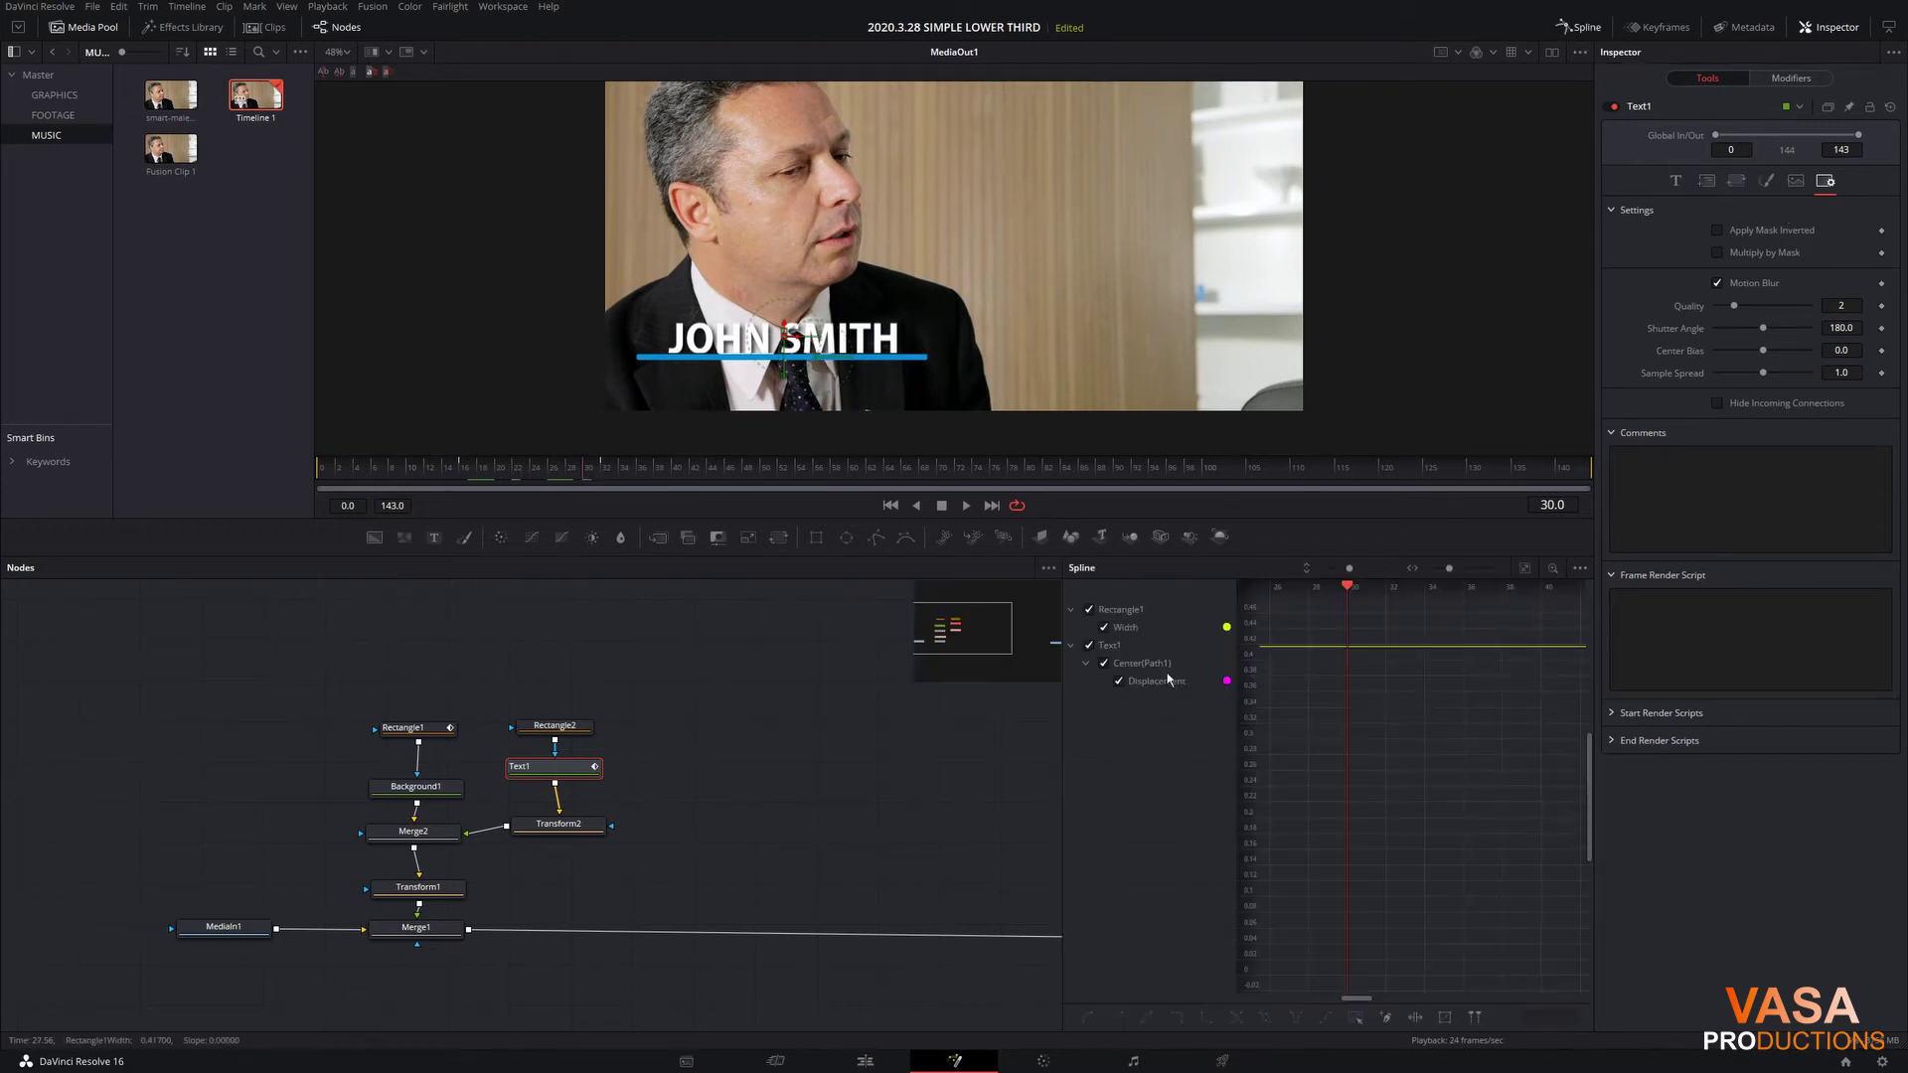
click(1088, 610)
click(1525, 570)
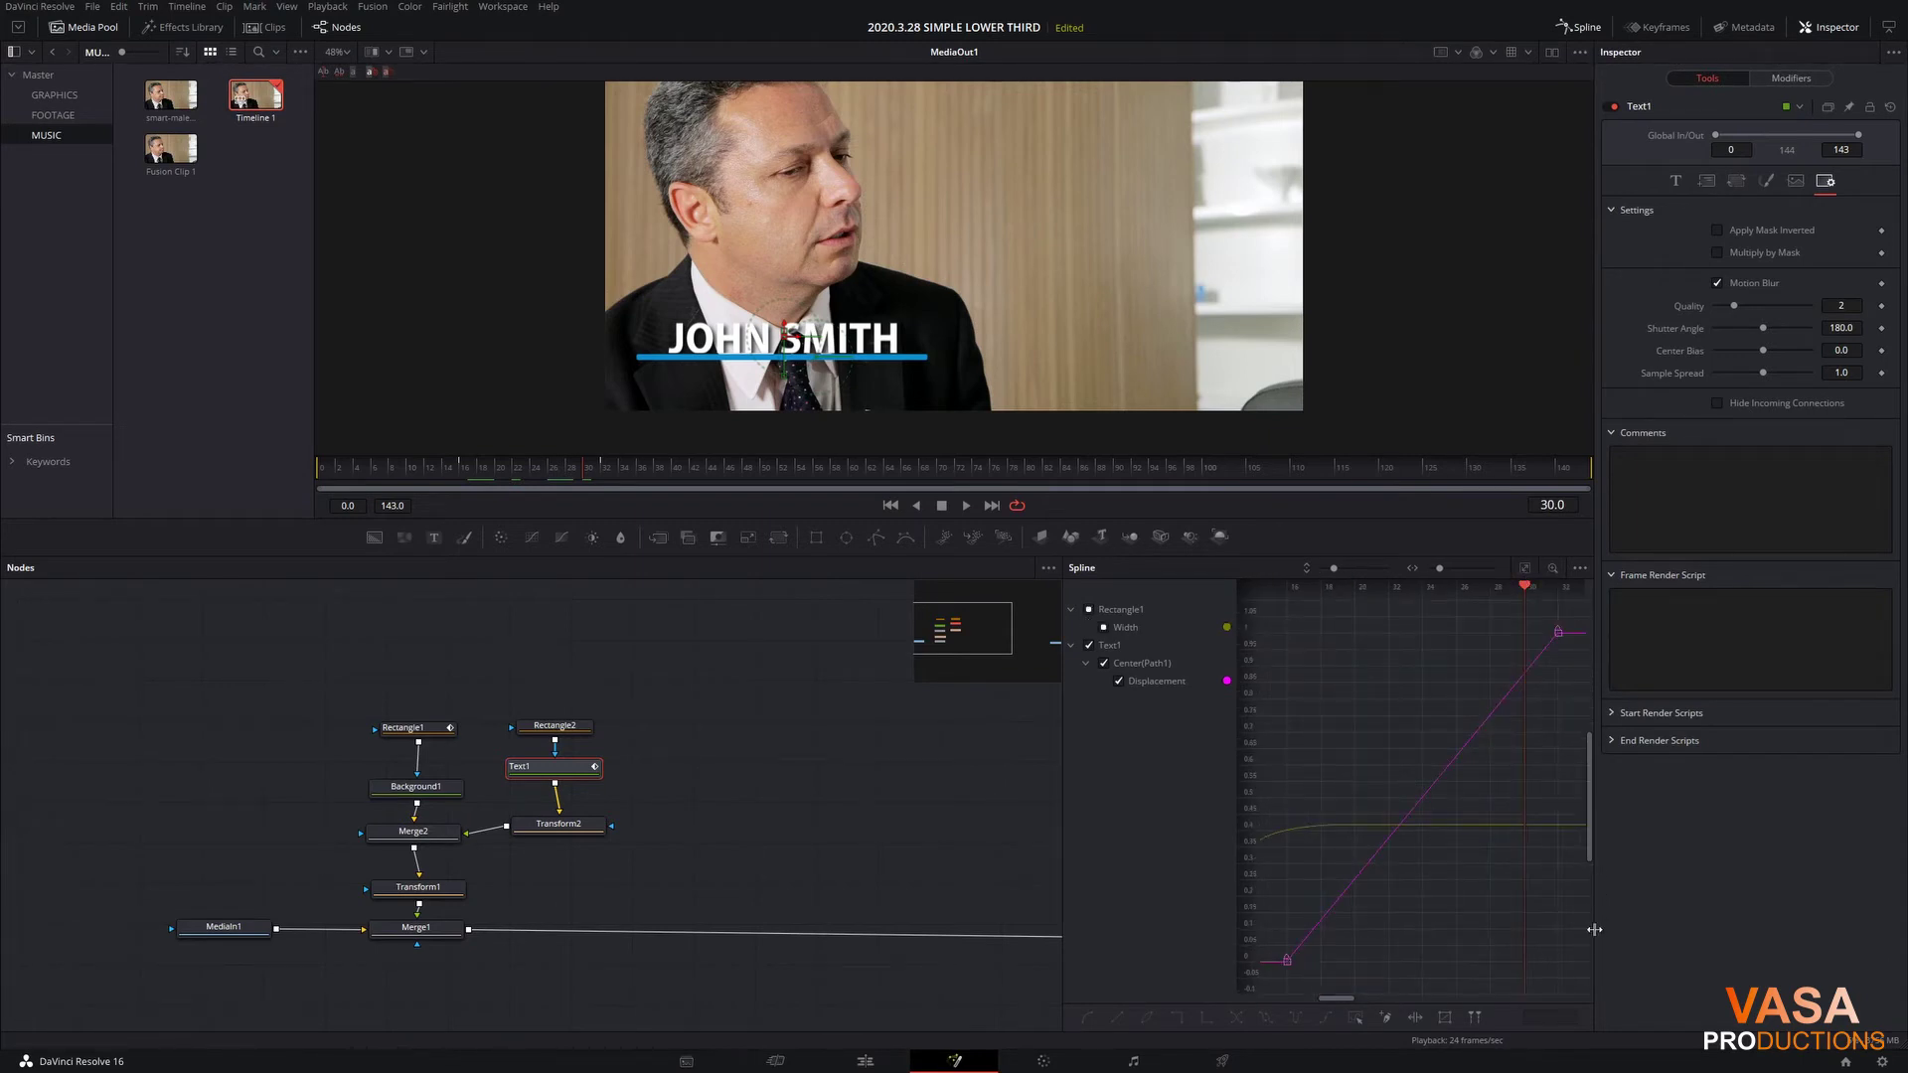
drag(1574, 991, 1264, 612)
key(s)
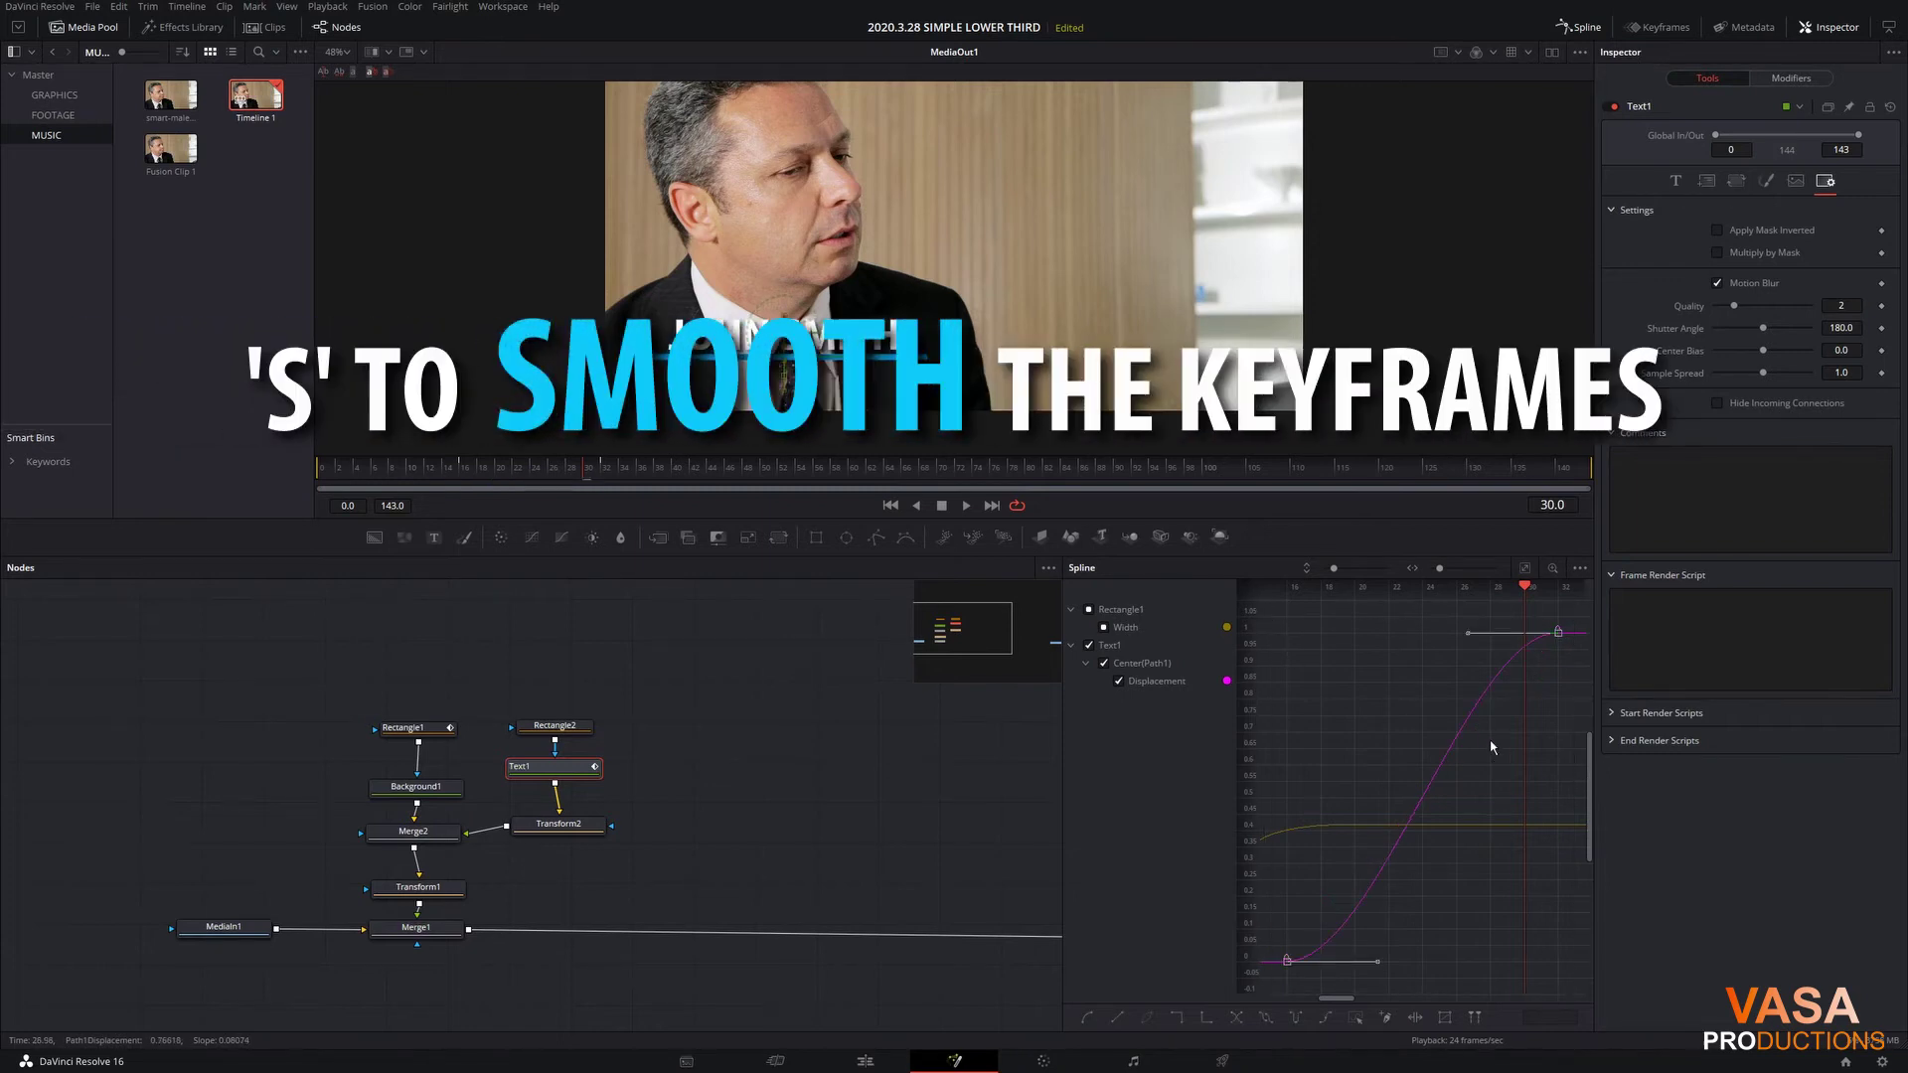
Step: Steepen the Displacement tangent handles so the title shoots up and settles gently, then review playback
drag(1467, 636, 1293, 640)
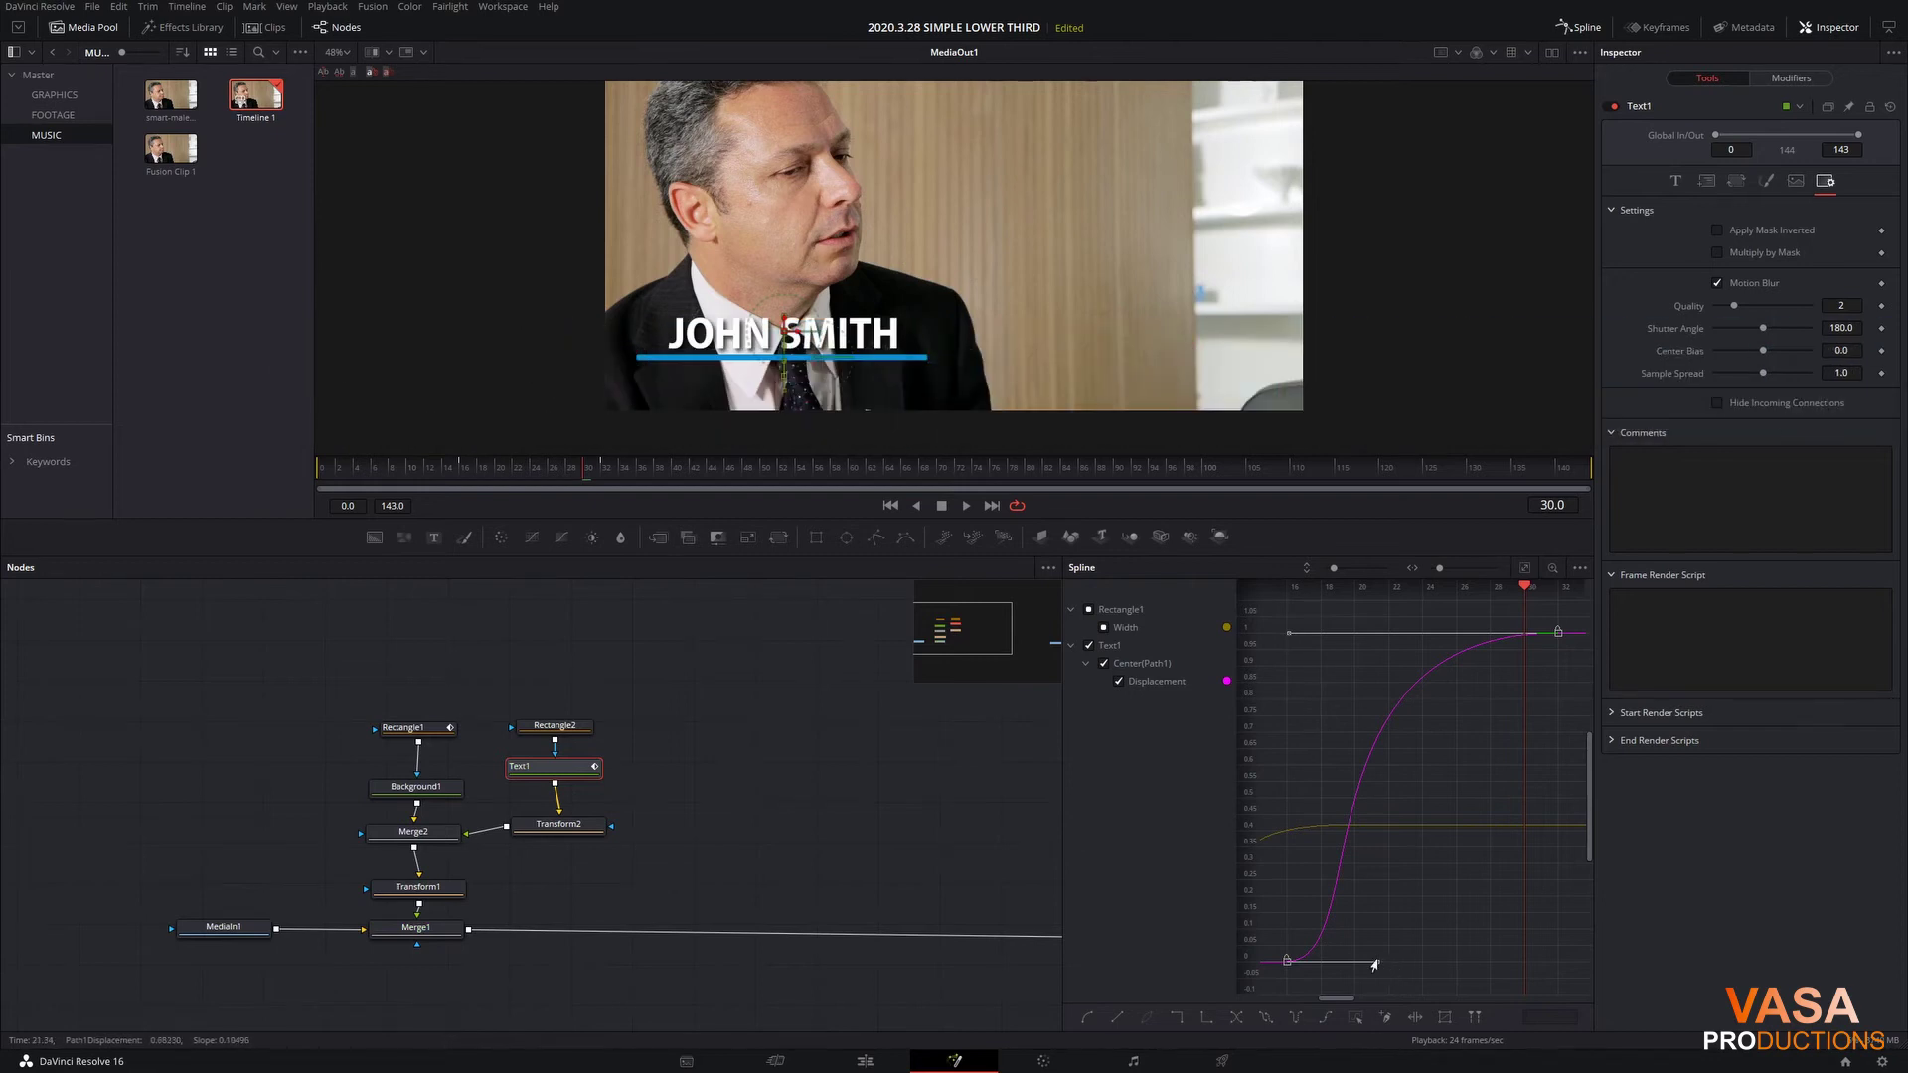
drag(1376, 964, 1551, 973)
click(1269, 915)
key(ctrl+z)
click(1314, 660)
key(space)
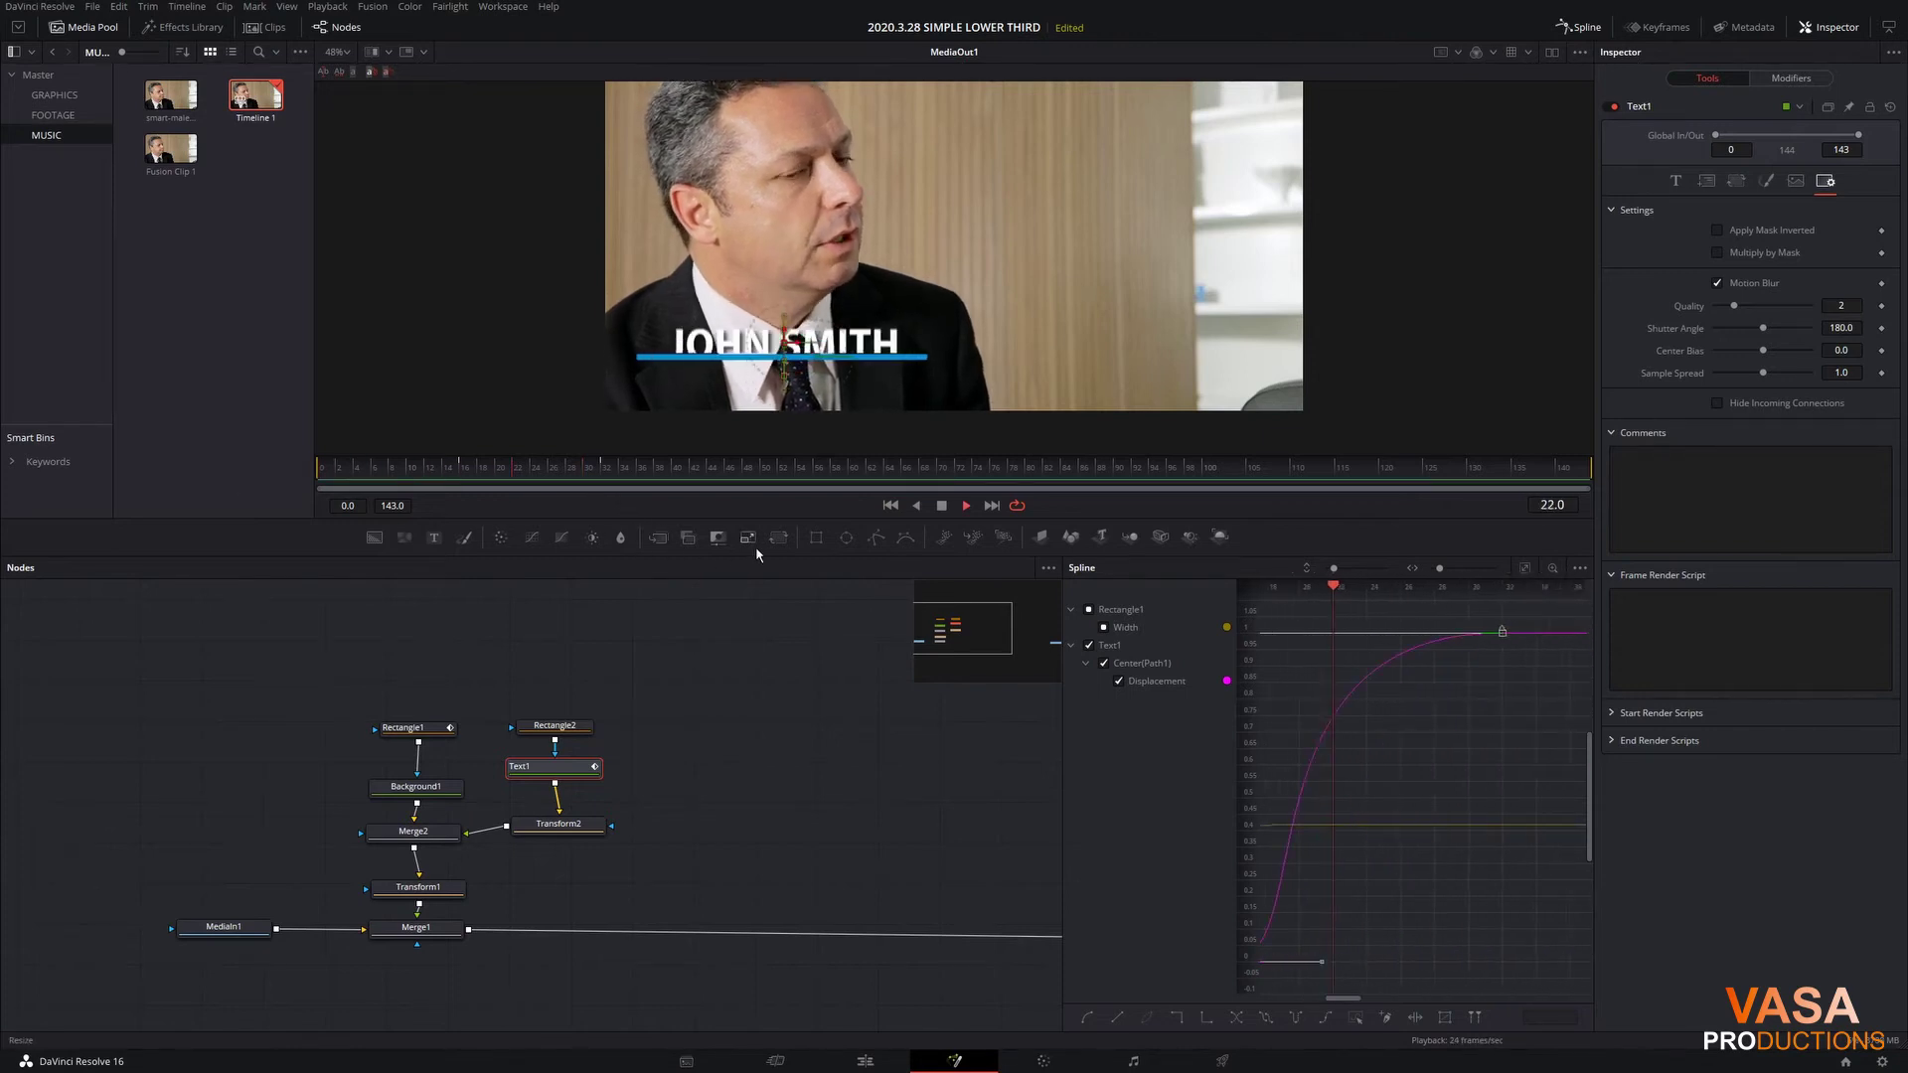
key(space)
drag(322, 467, 537, 470)
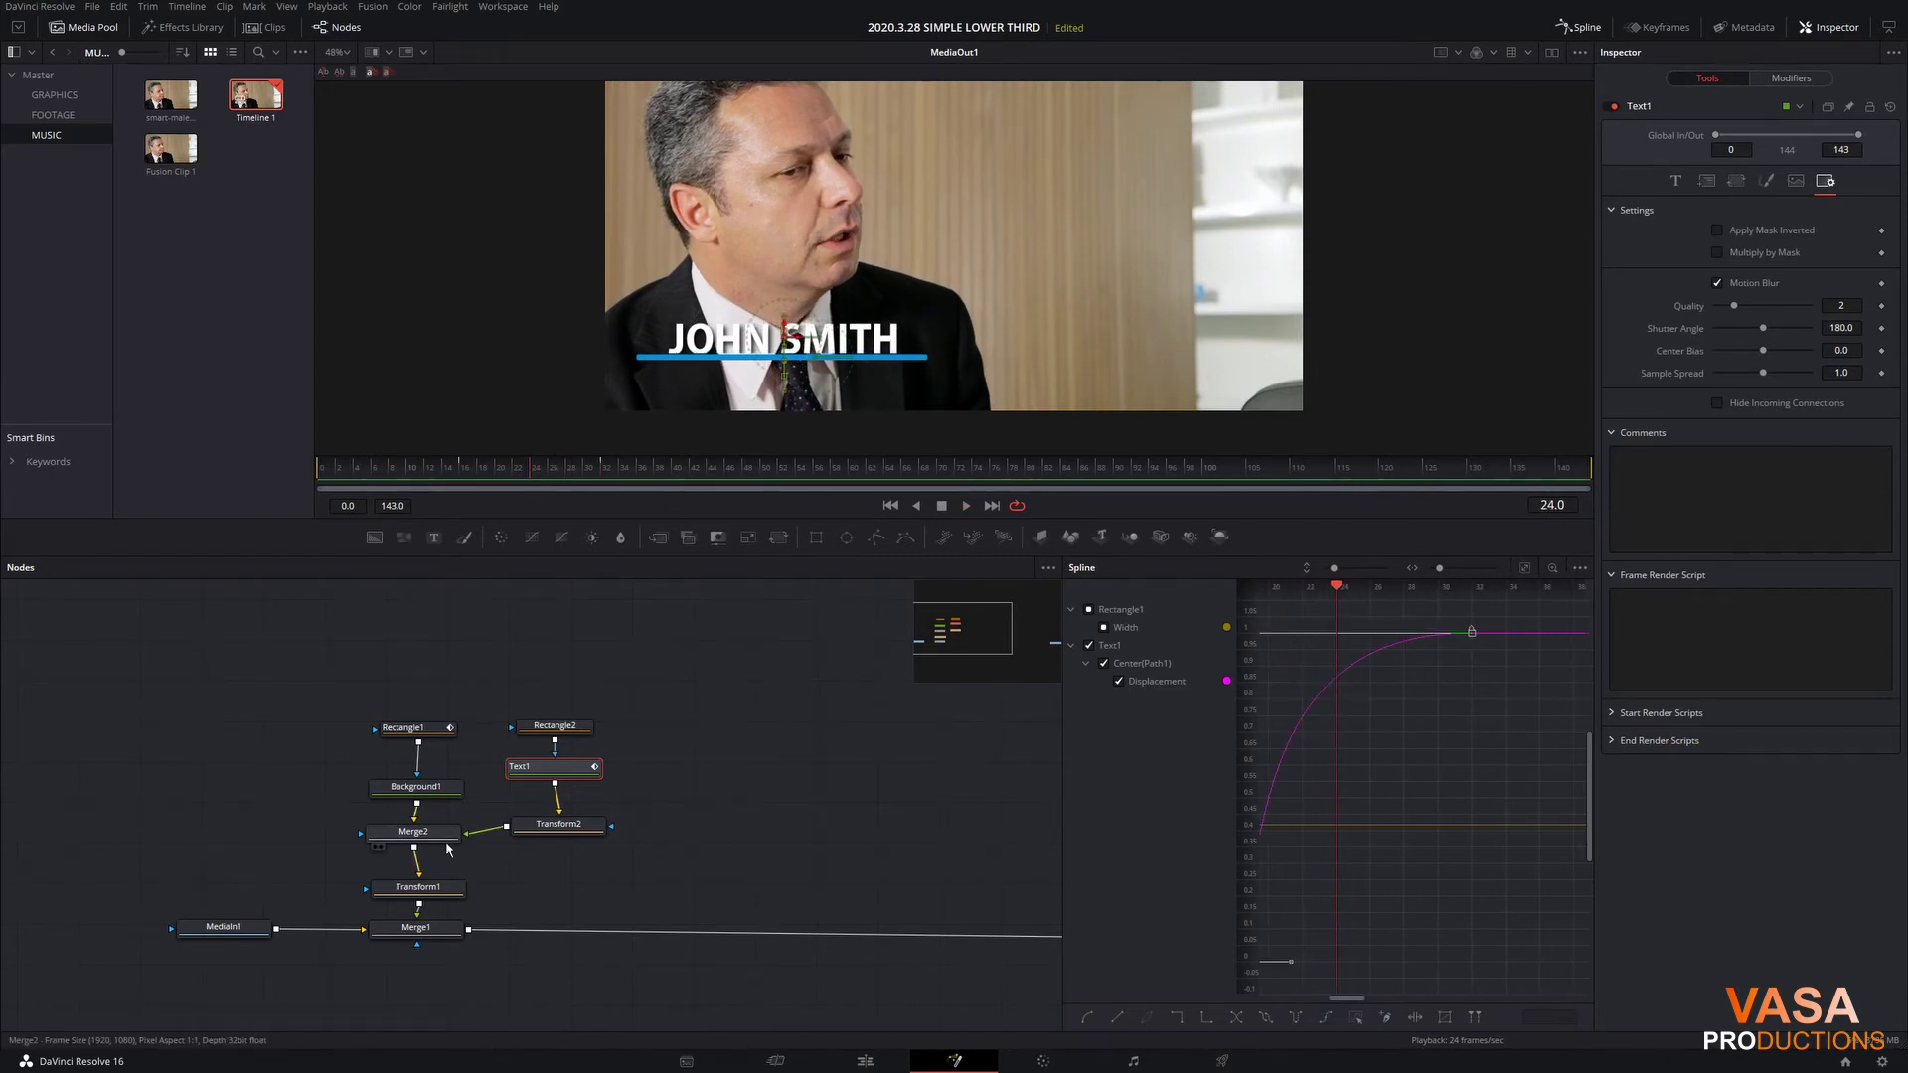
Step: Turn on Motion Blur in Rectangle1's Settings and play the lower third from the start
click(429, 786)
click(437, 731)
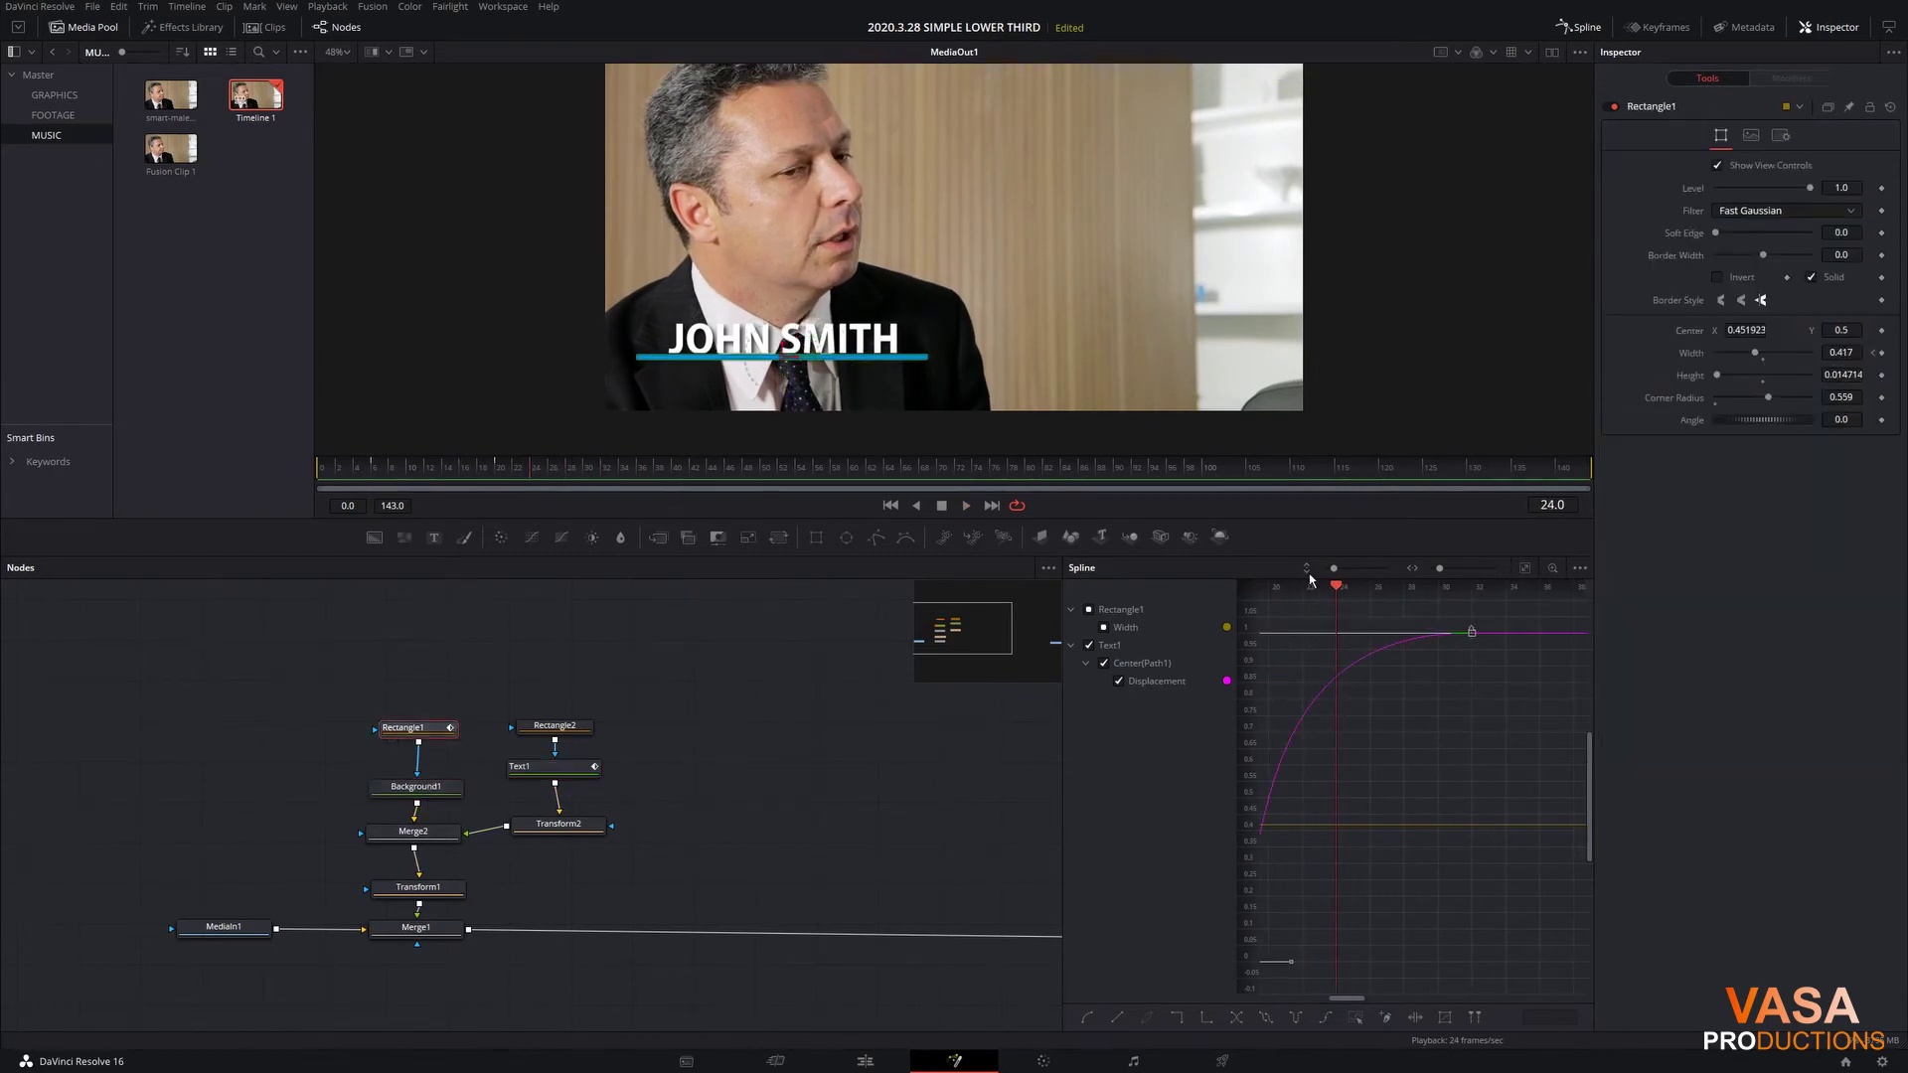
click(1779, 137)
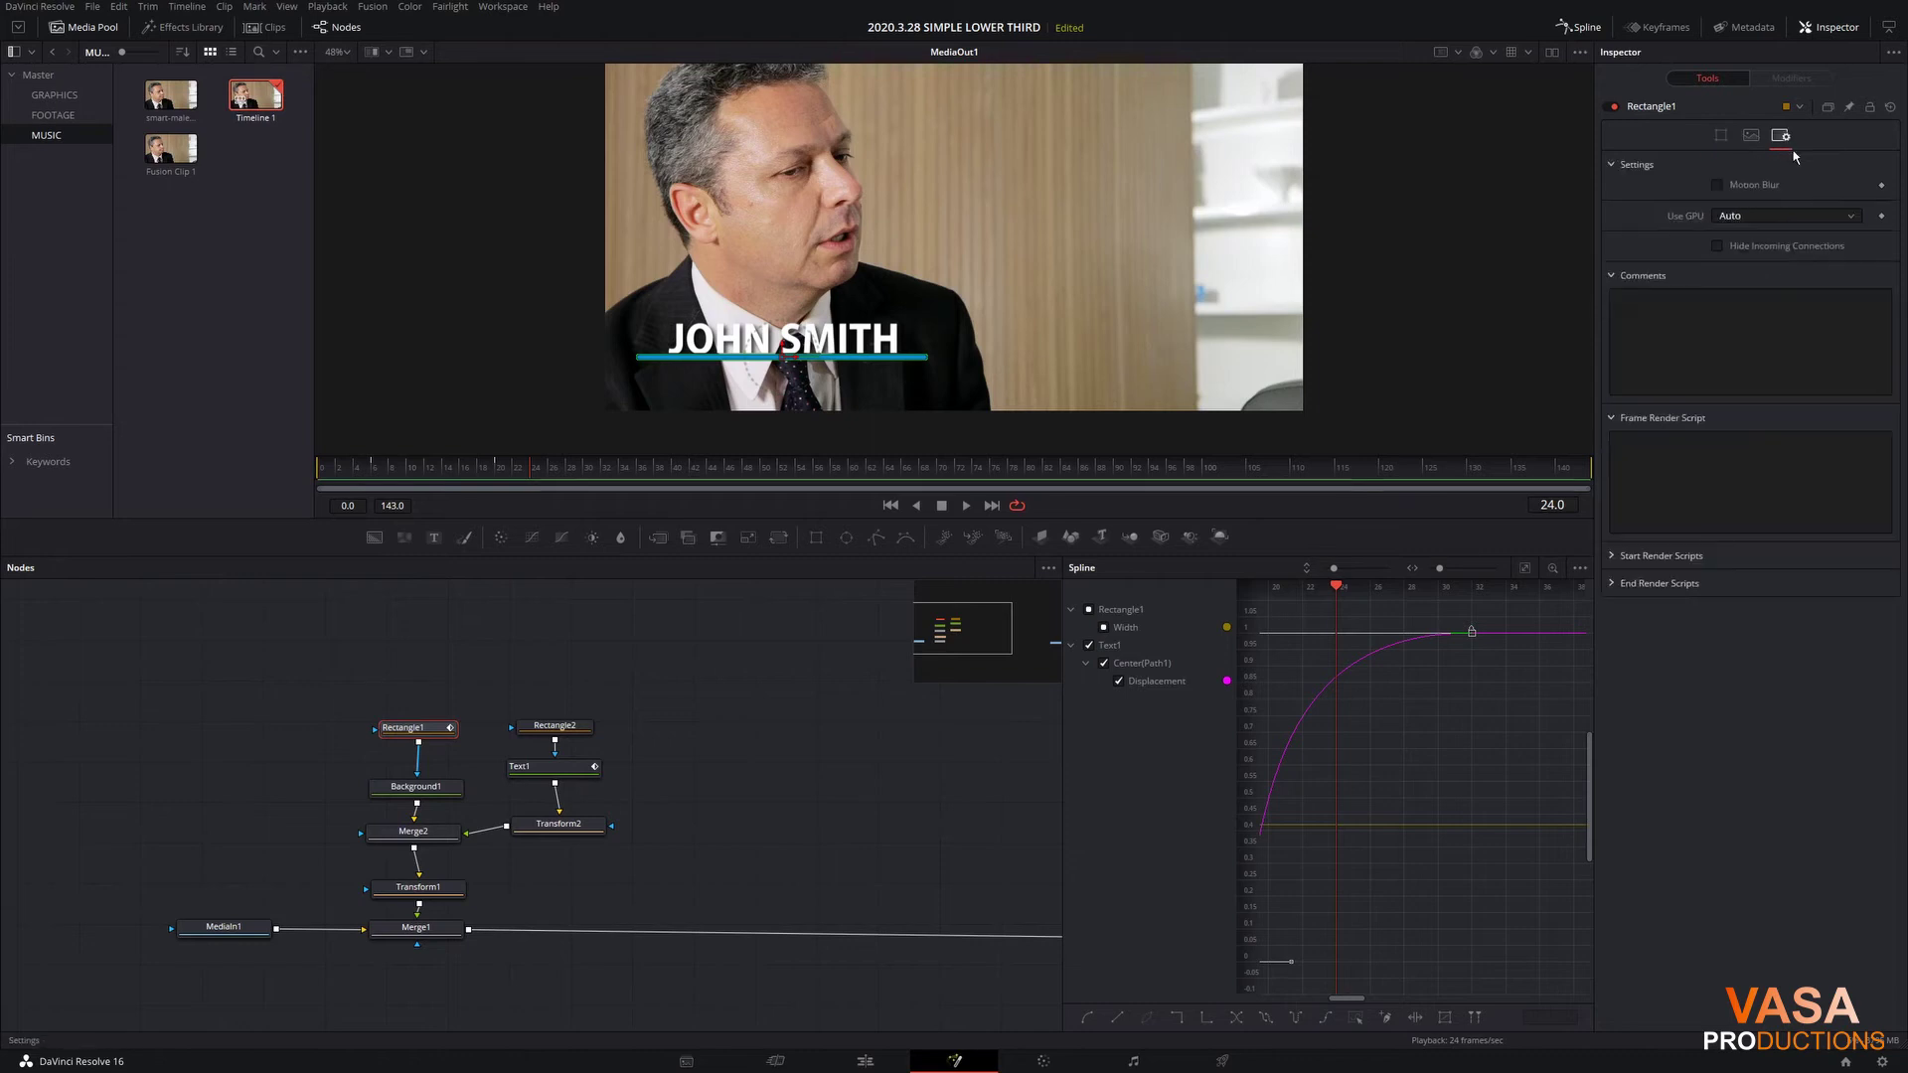
click(1718, 186)
click(575, 474)
drag(574, 477, 204, 480)
key(space)
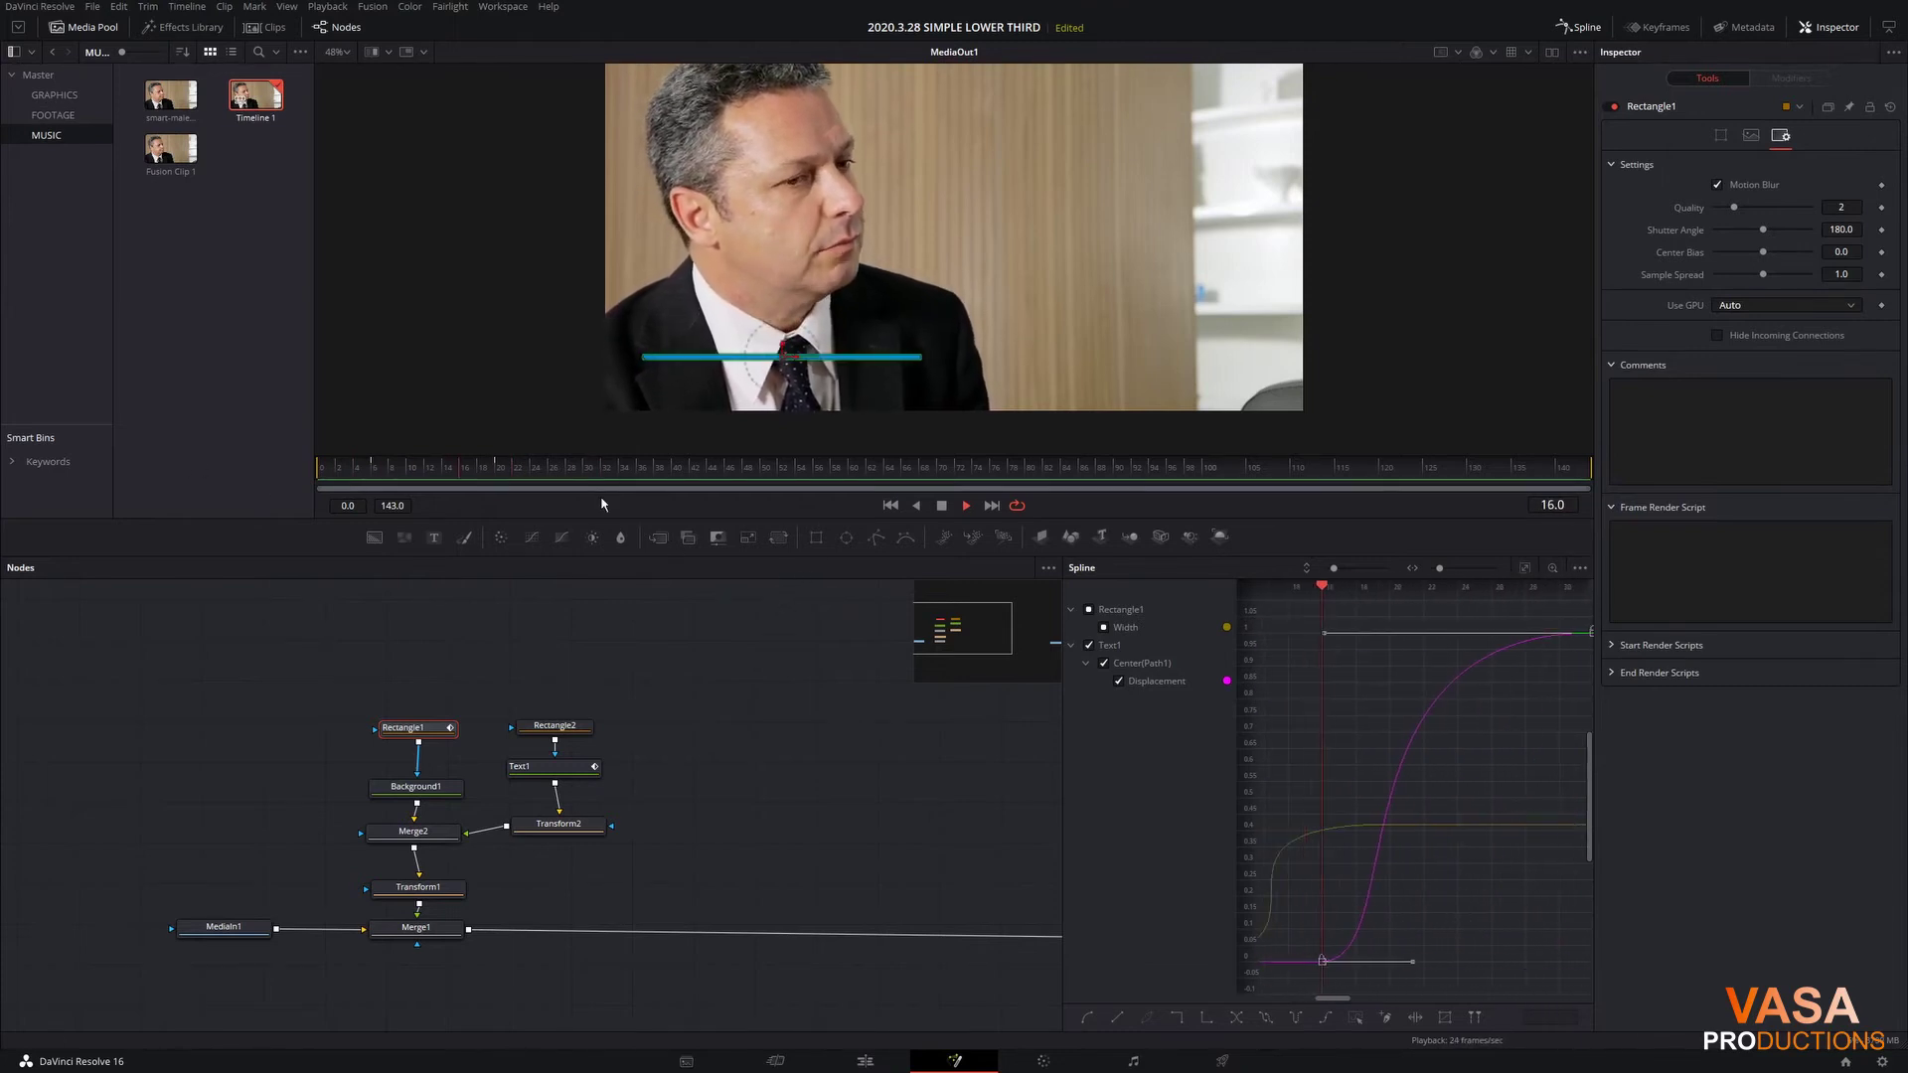
Step: Add a Text2 layer from Background1 and arrange Merge3, Text2 and MediaIn1 in the node graph
click(441, 787)
drag(441, 734, 441, 712)
click(446, 786)
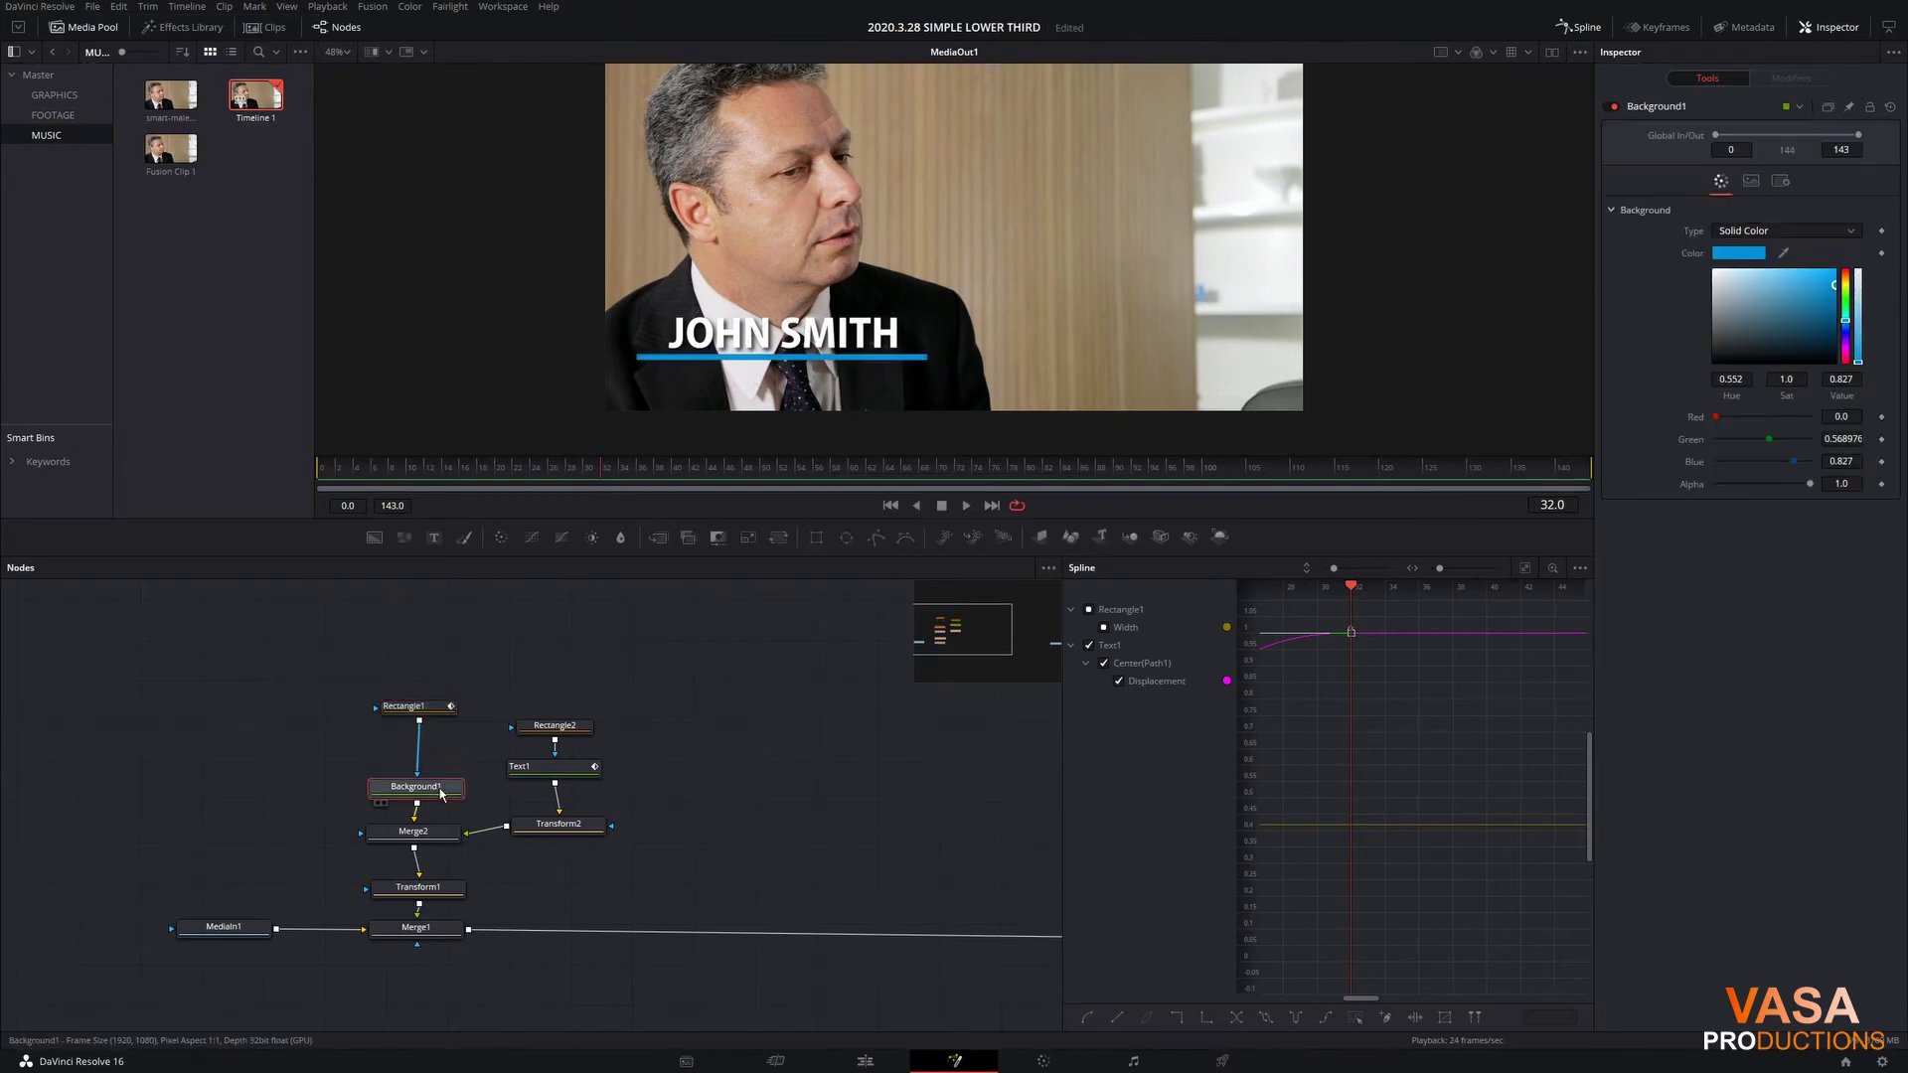
click(434, 539)
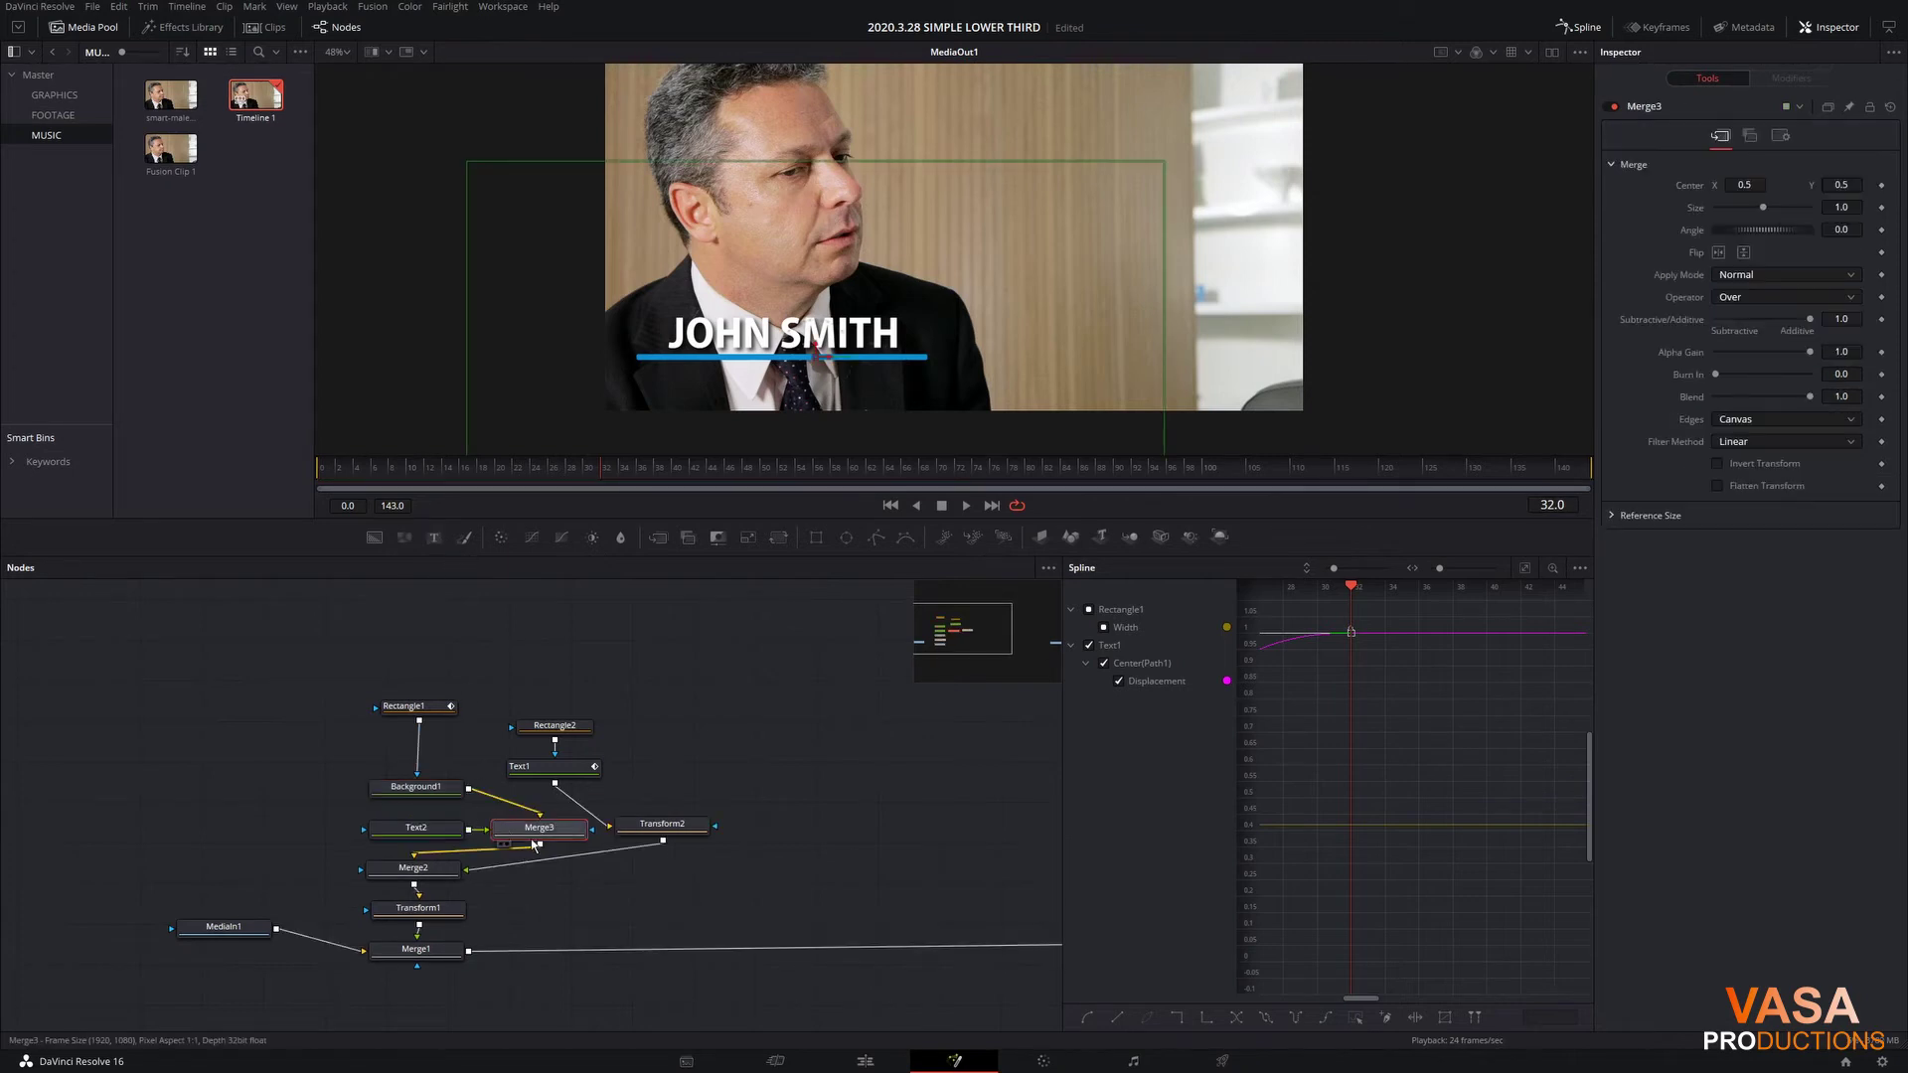
drag(539, 827, 419, 823)
drag(256, 822, 213, 828)
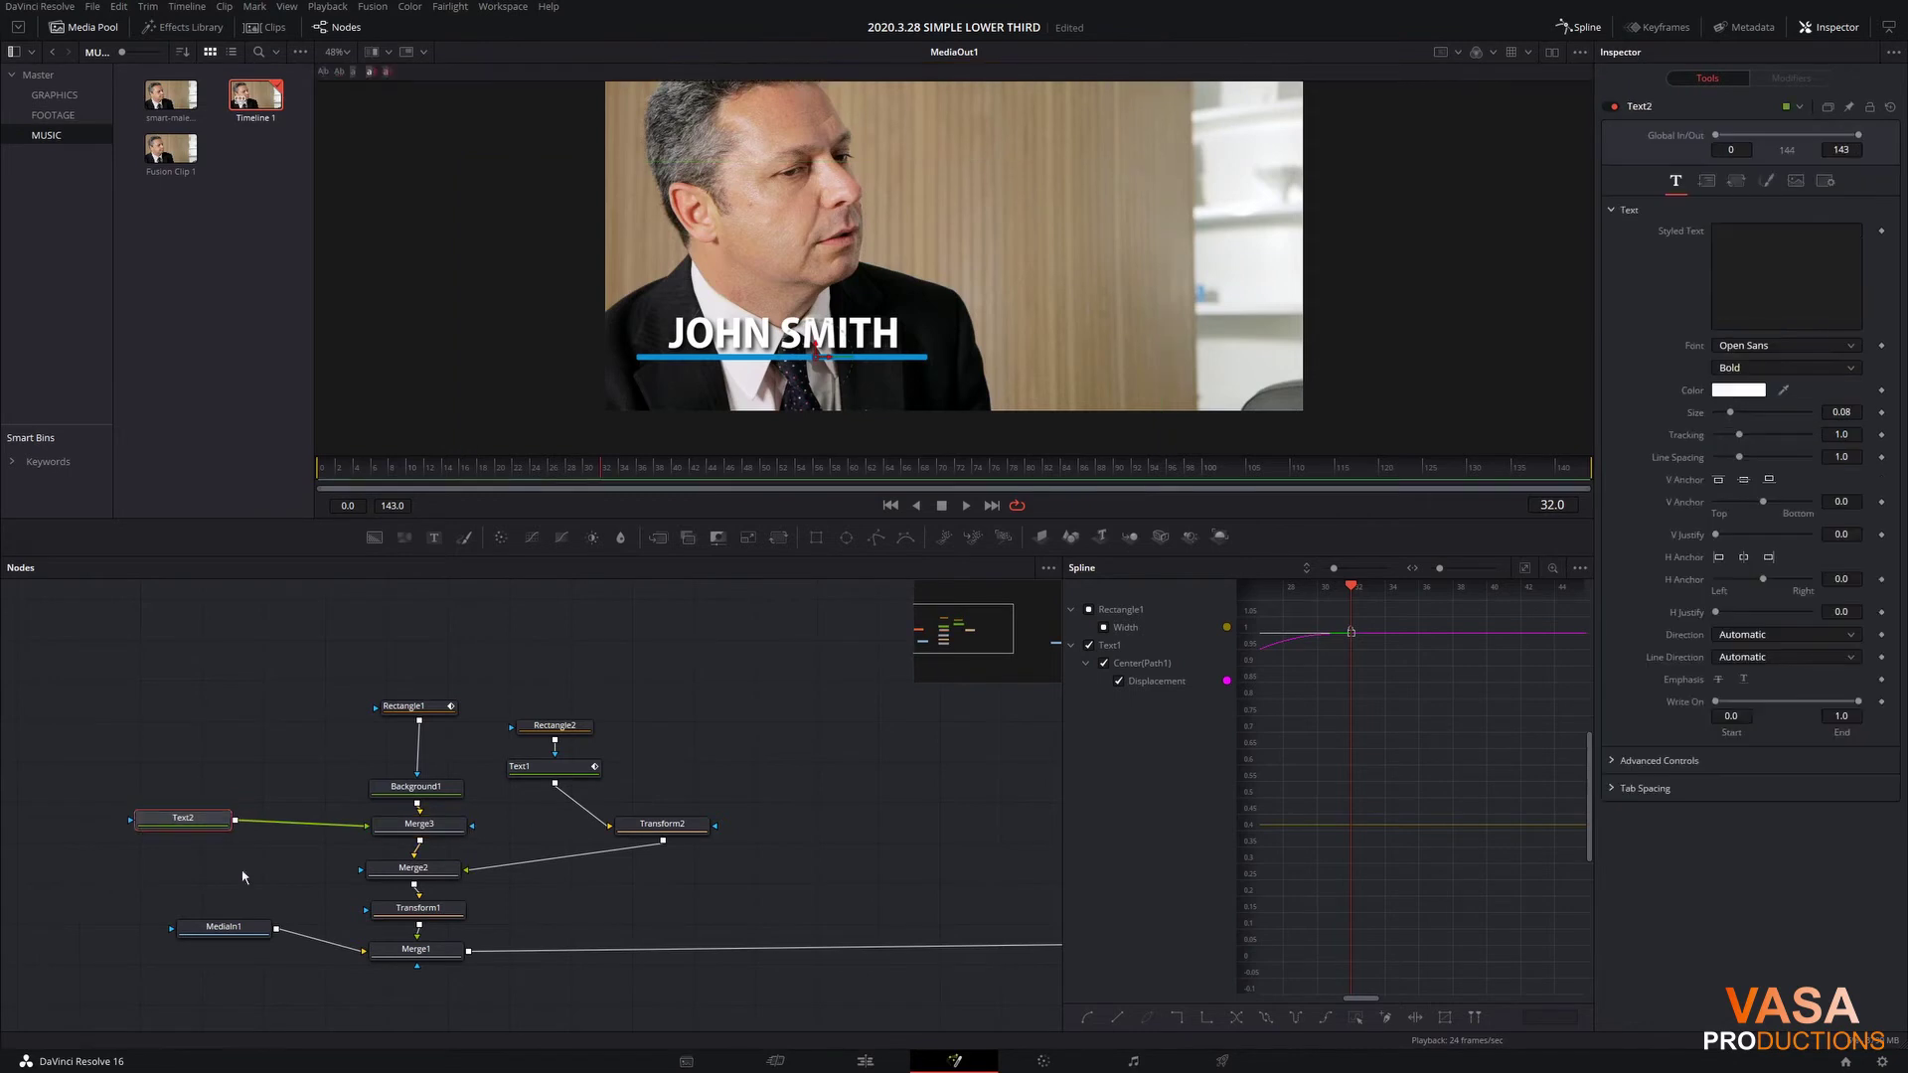
drag(244, 928, 243, 950)
Step: Insert Transform3 after Text2 and reposition the new nodes
click(221, 821)
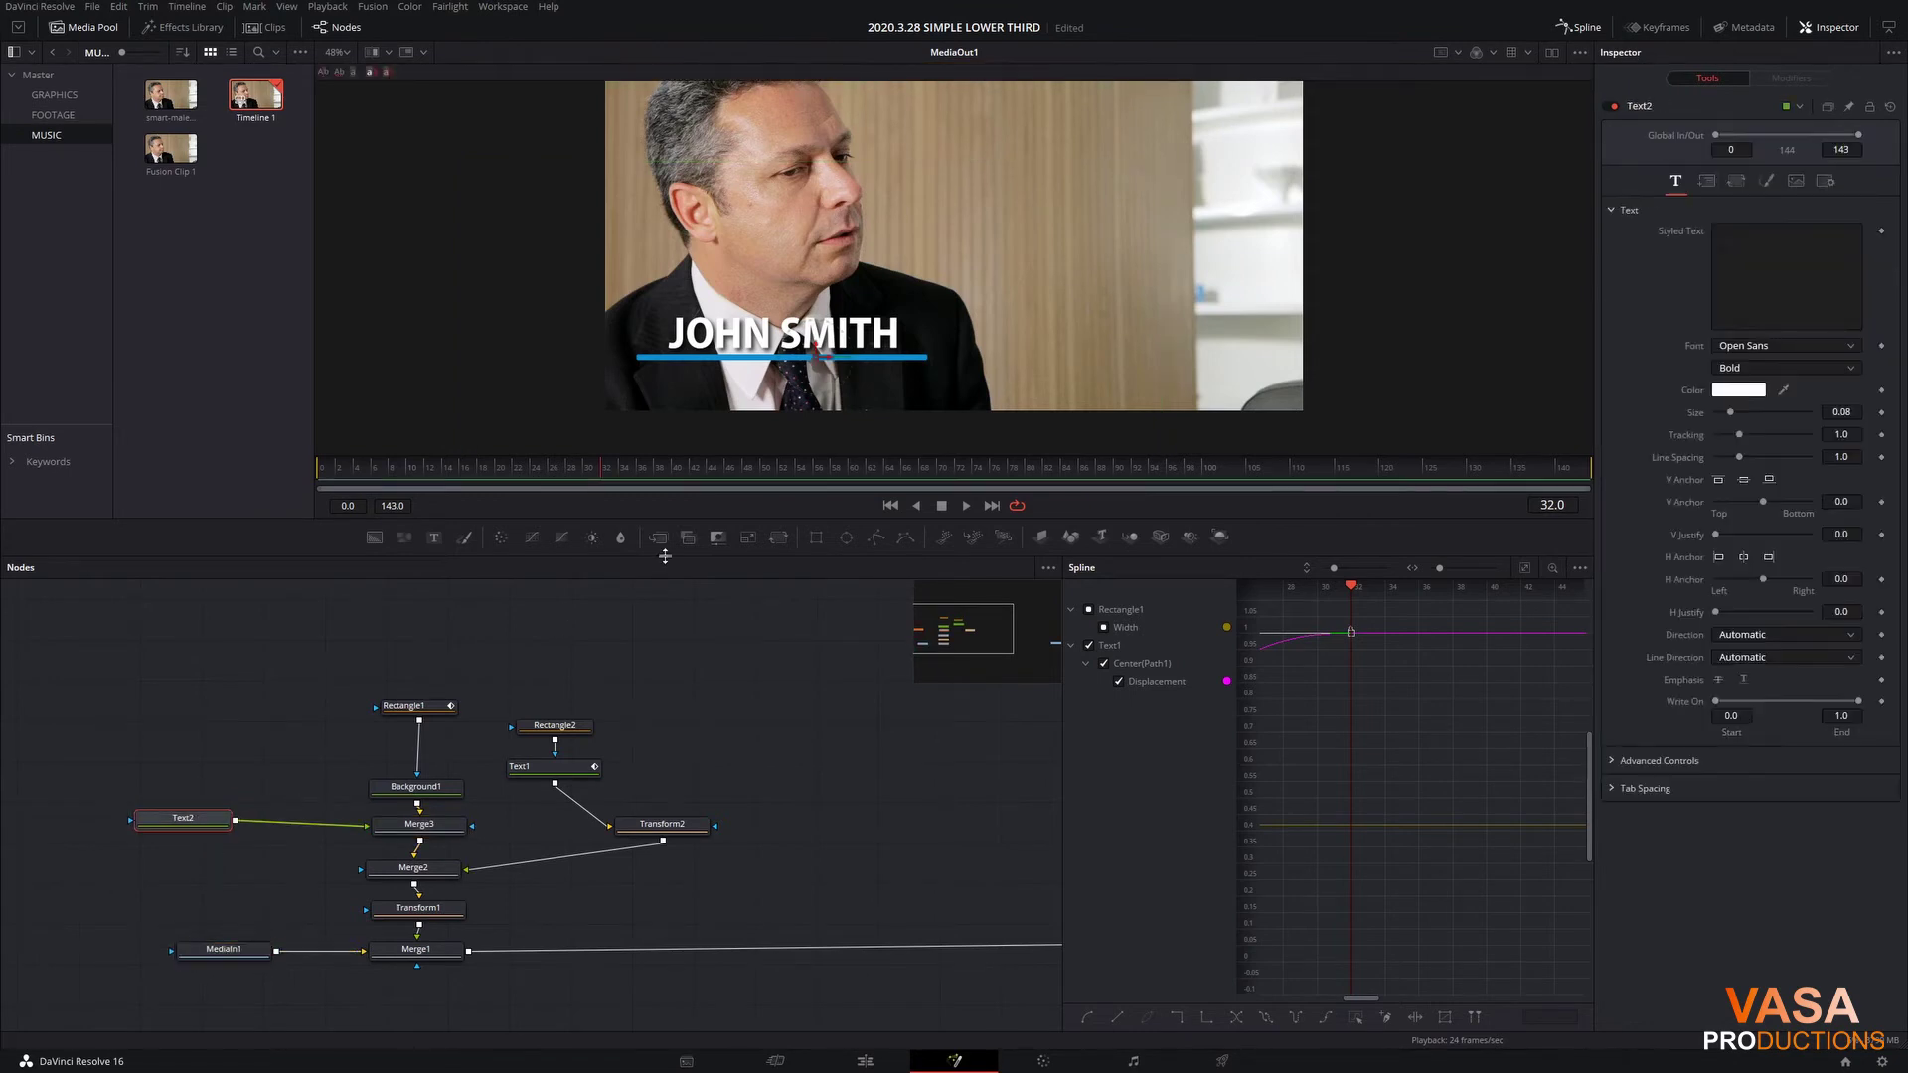
click(779, 538)
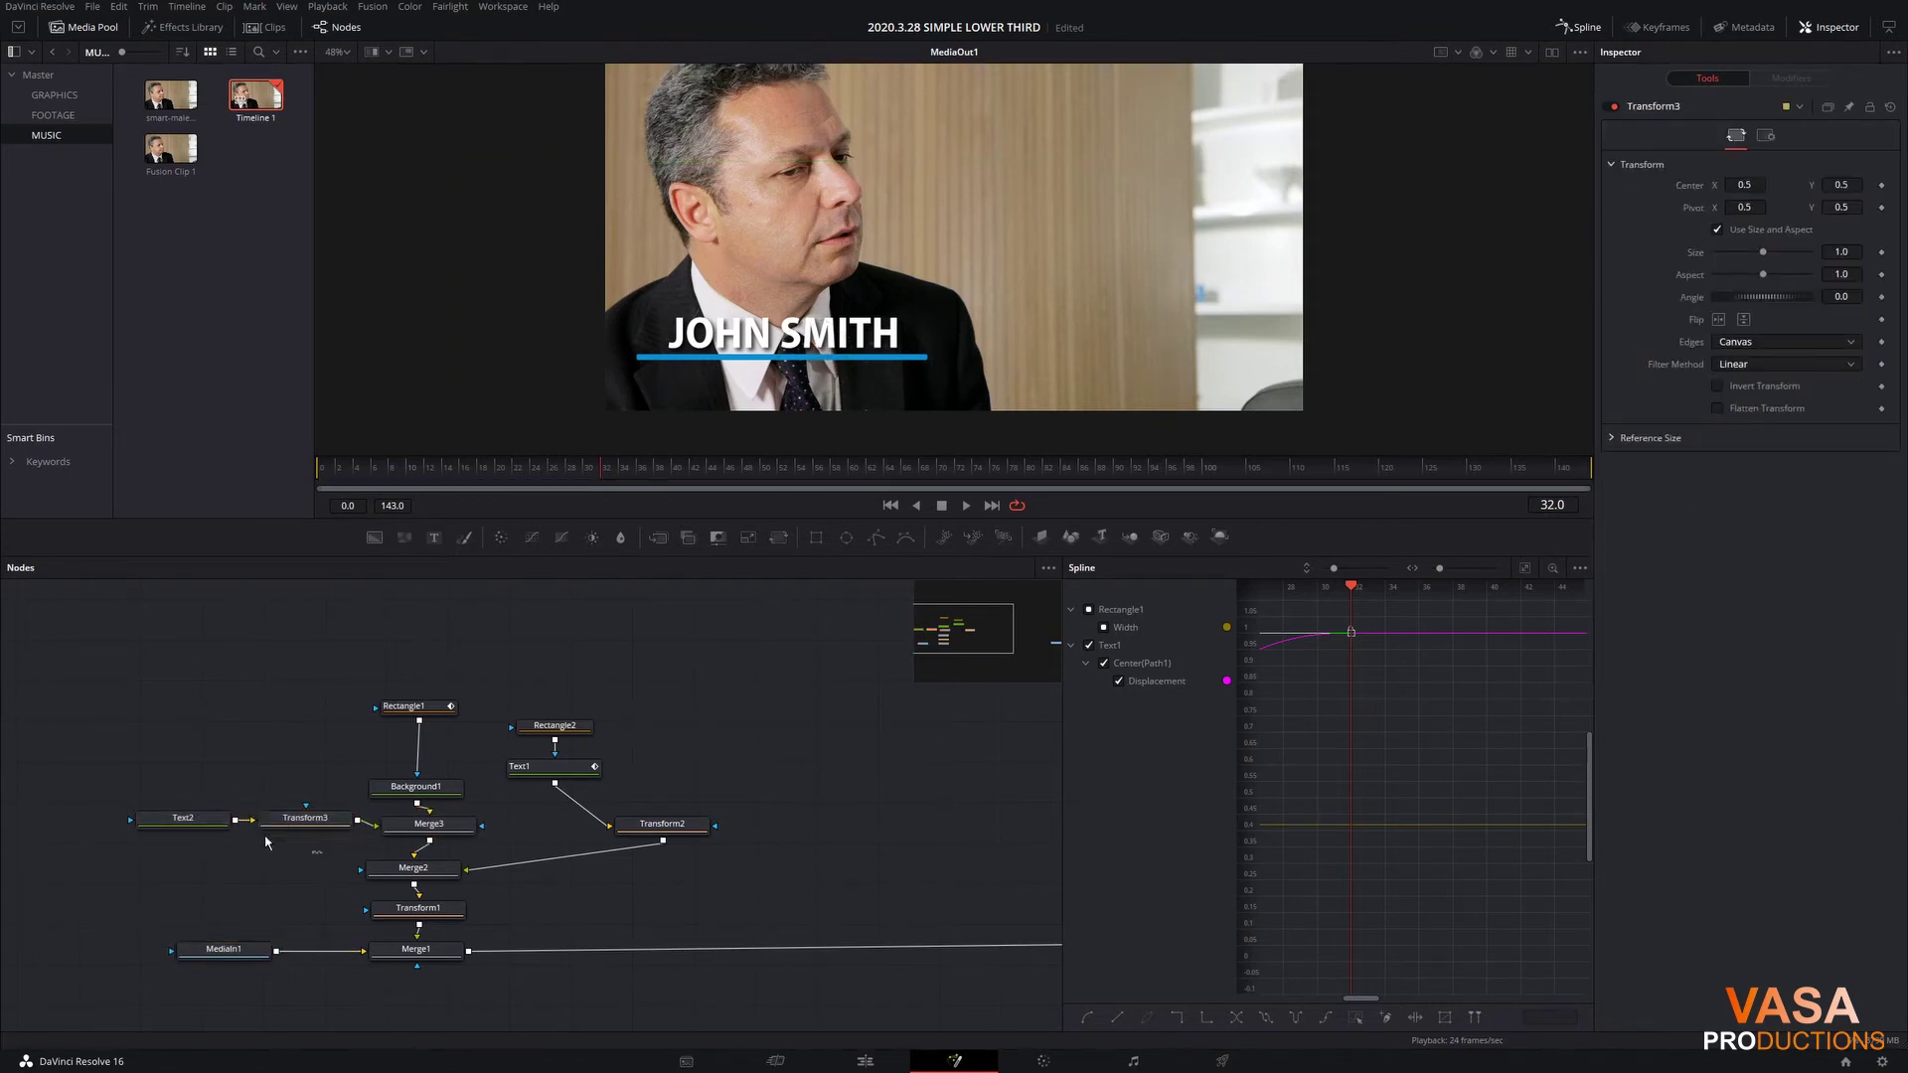
ctrl+click(183, 818)
drag(301, 830, 280, 834)
drag(428, 823, 418, 824)
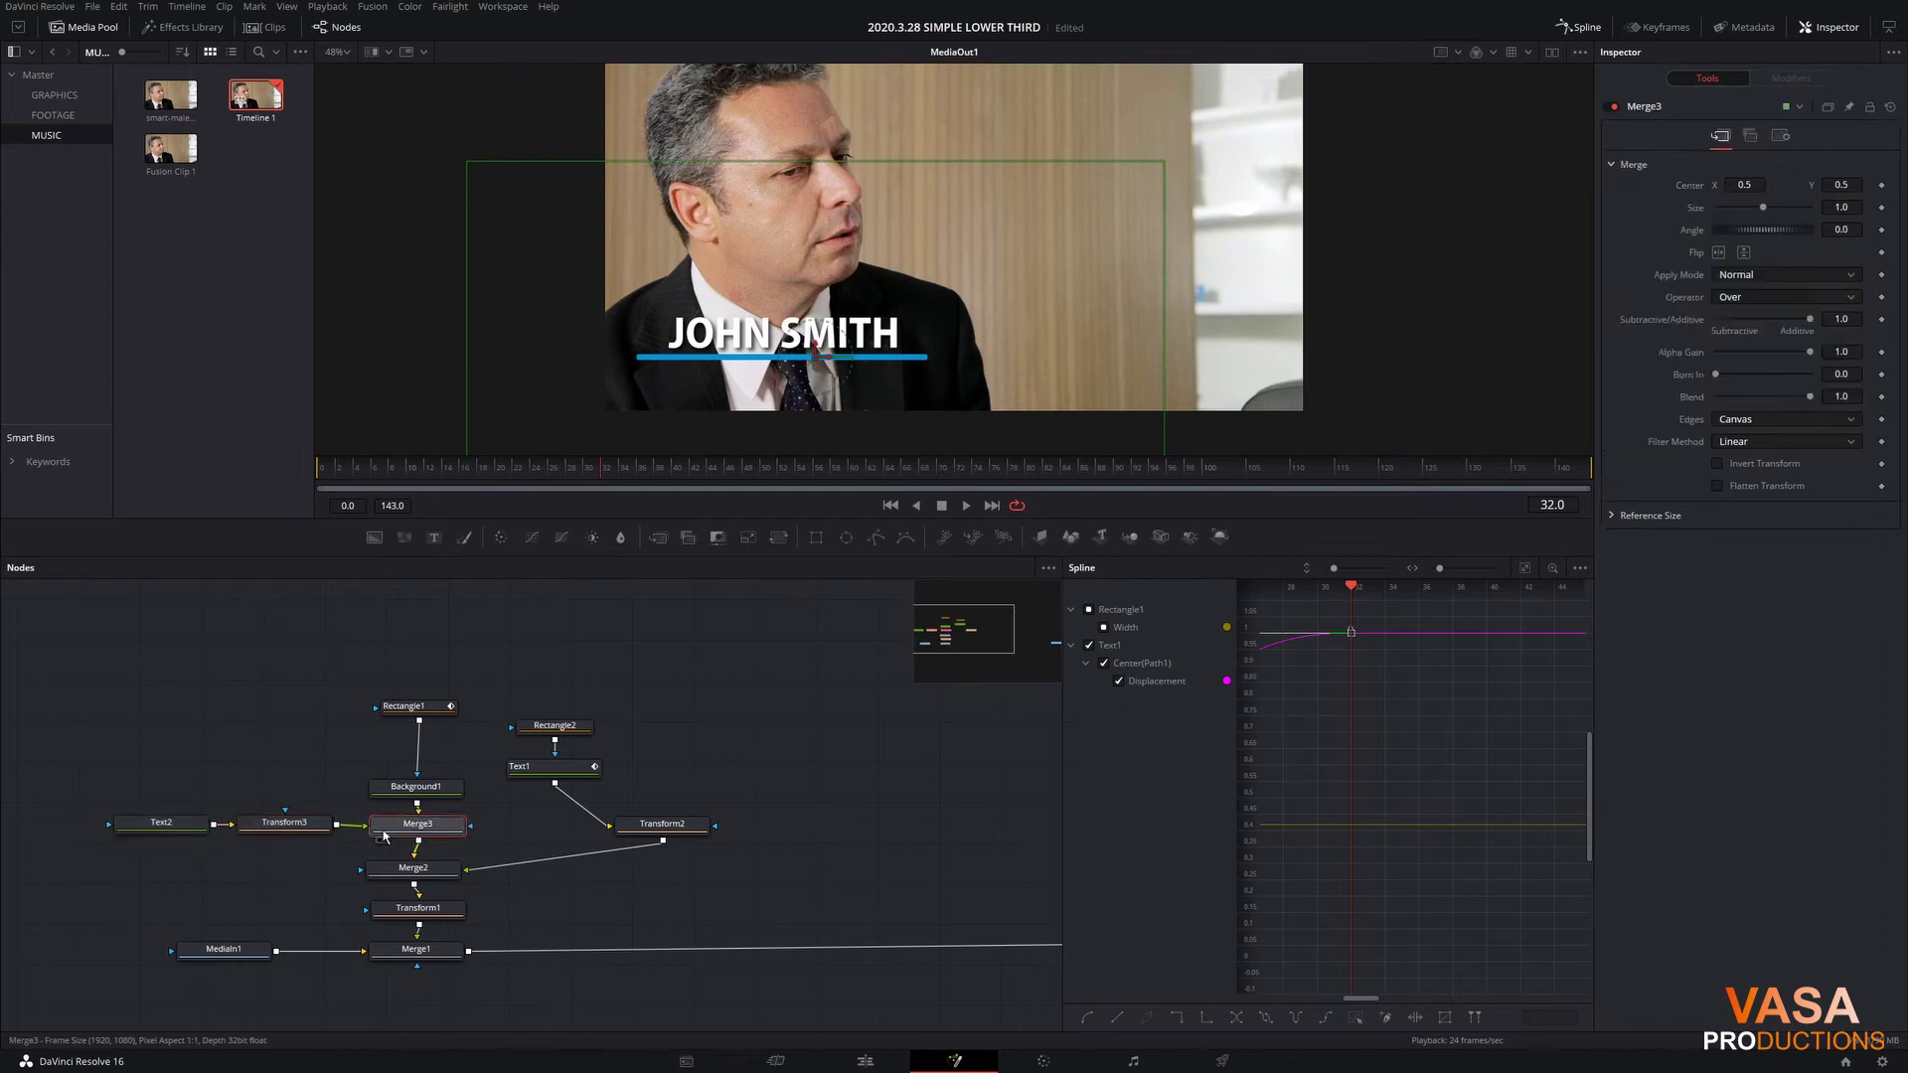
Step: Attach a Rectangle3 mask to Text2 and tidy the first title's nodes
click(161, 822)
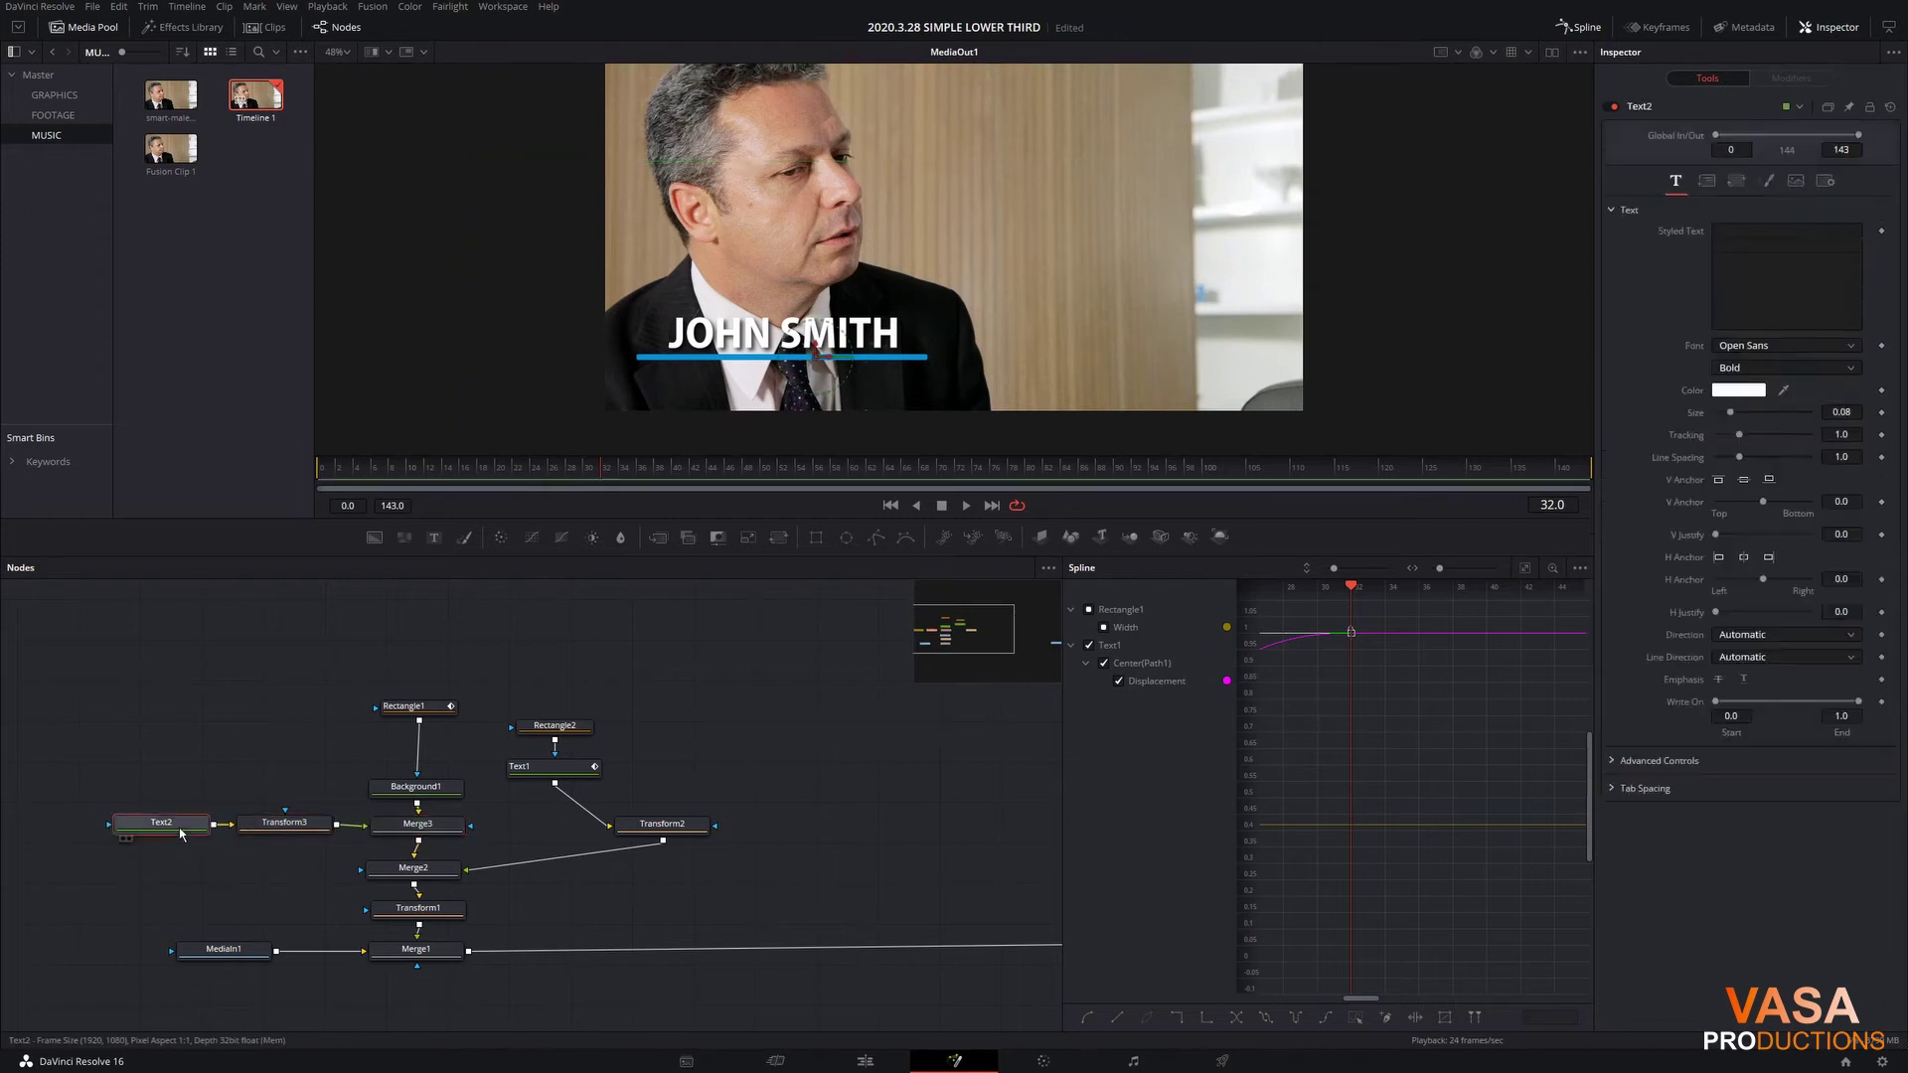
click(816, 537)
drag(180, 776, 303, 718)
drag(784, 874, 510, 704)
drag(677, 832, 580, 833)
Step: Enter CEO LUCK BRAND as Text2's text
click(294, 769)
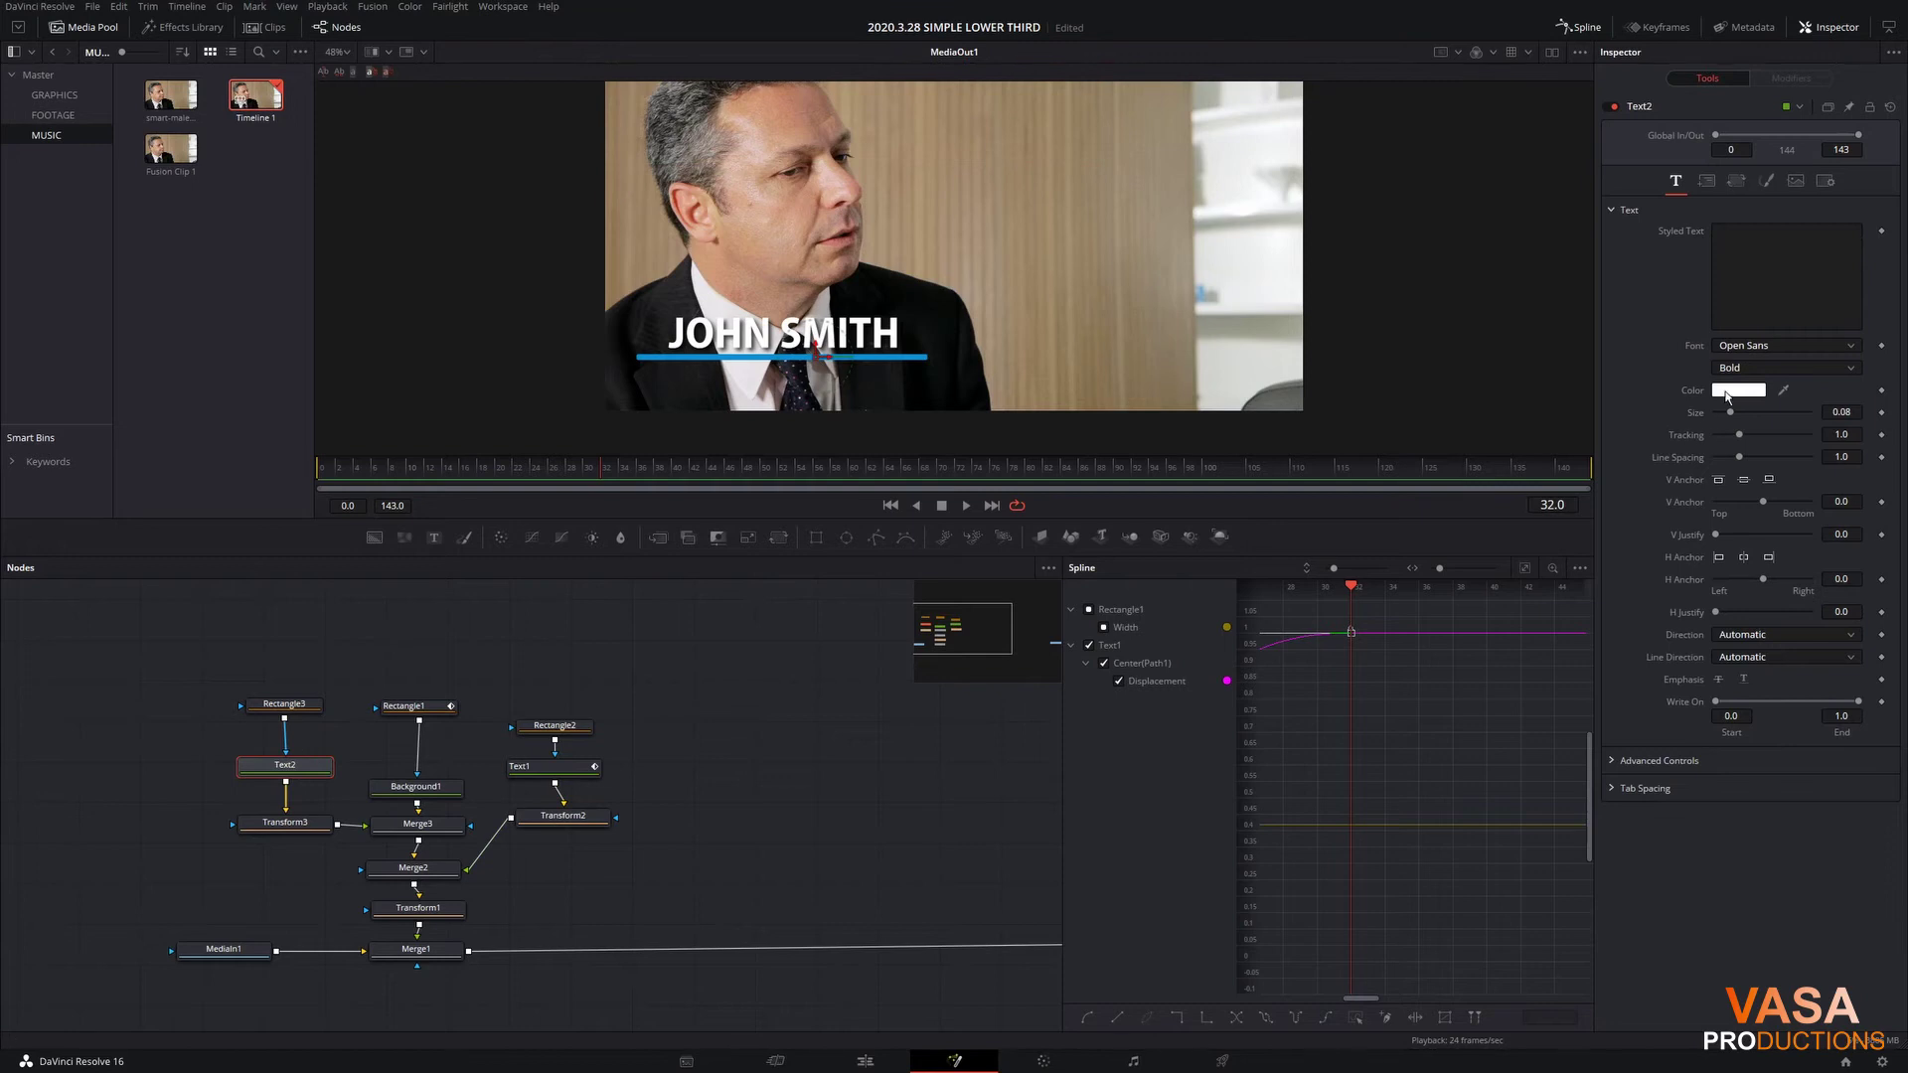
click(551, 767)
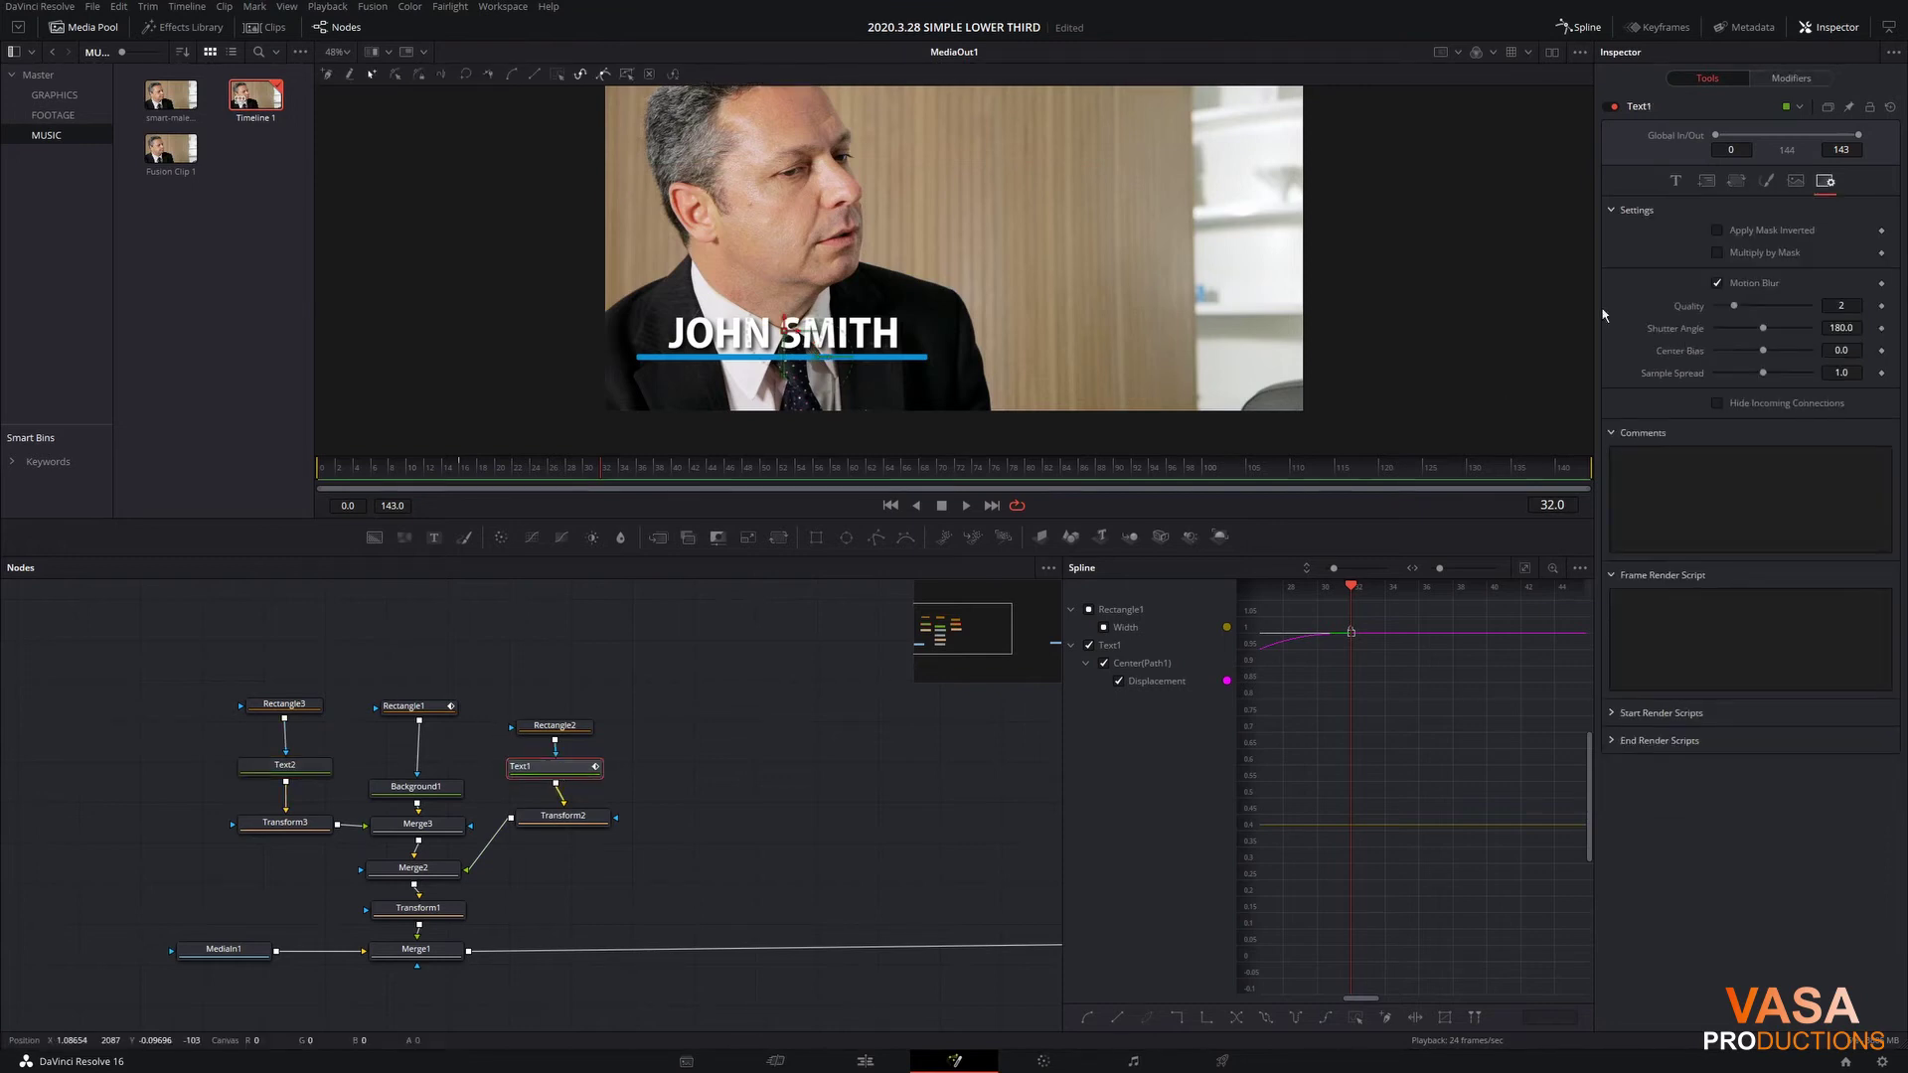
click(1675, 183)
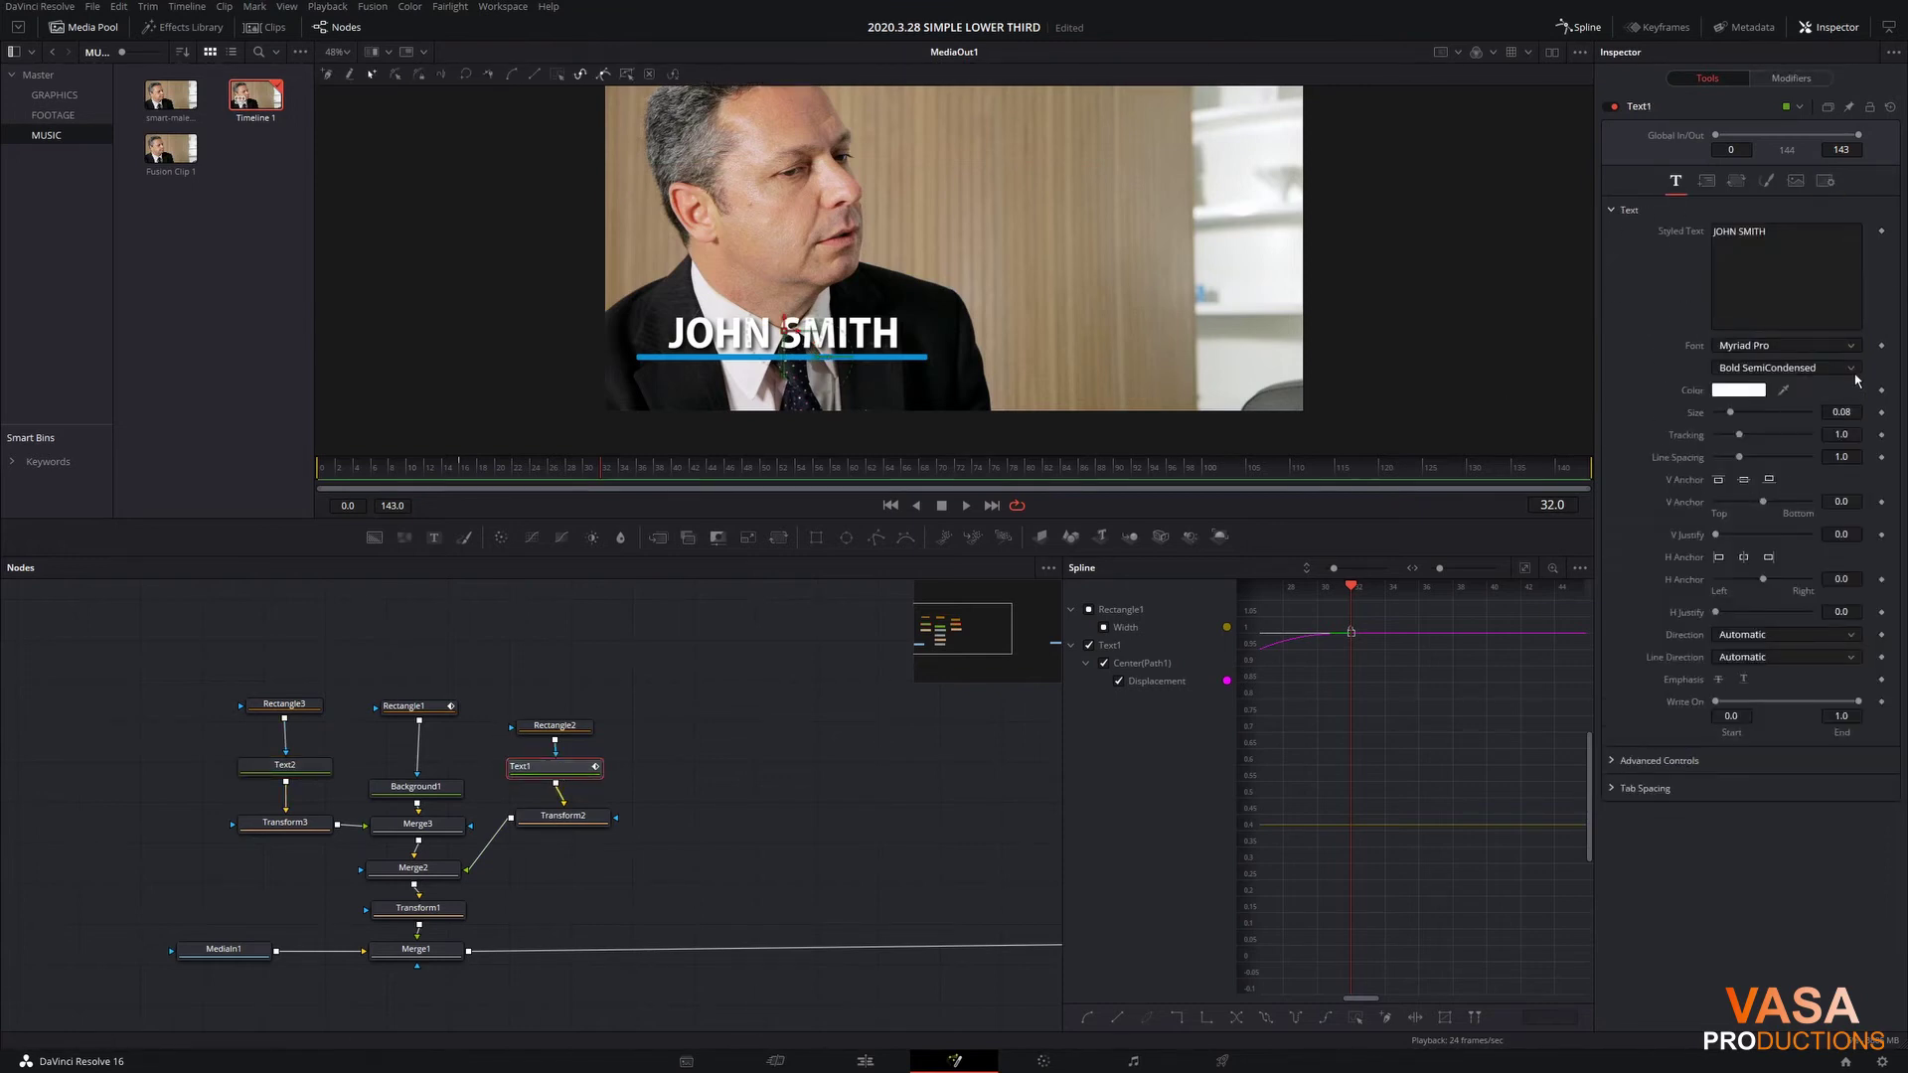
click(286, 705)
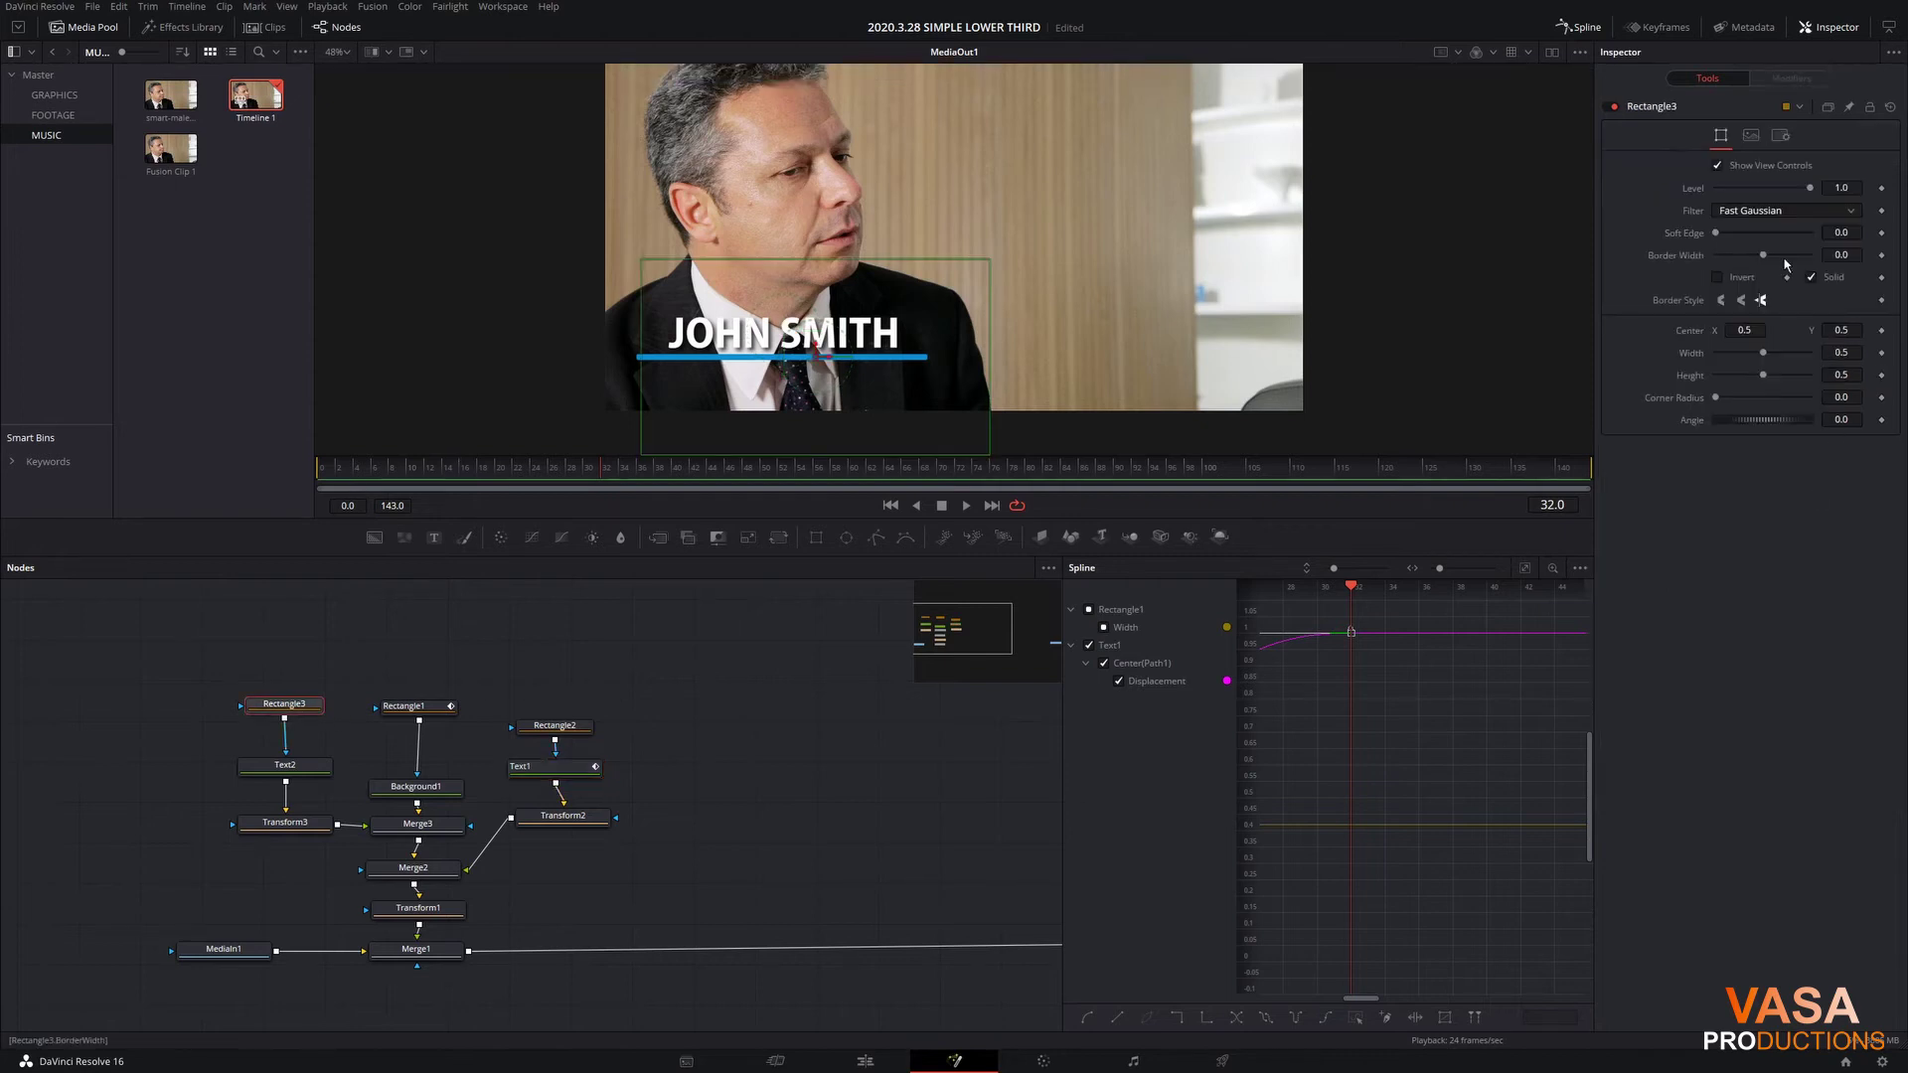
click(285, 766)
click(1834, 268)
text(CE)
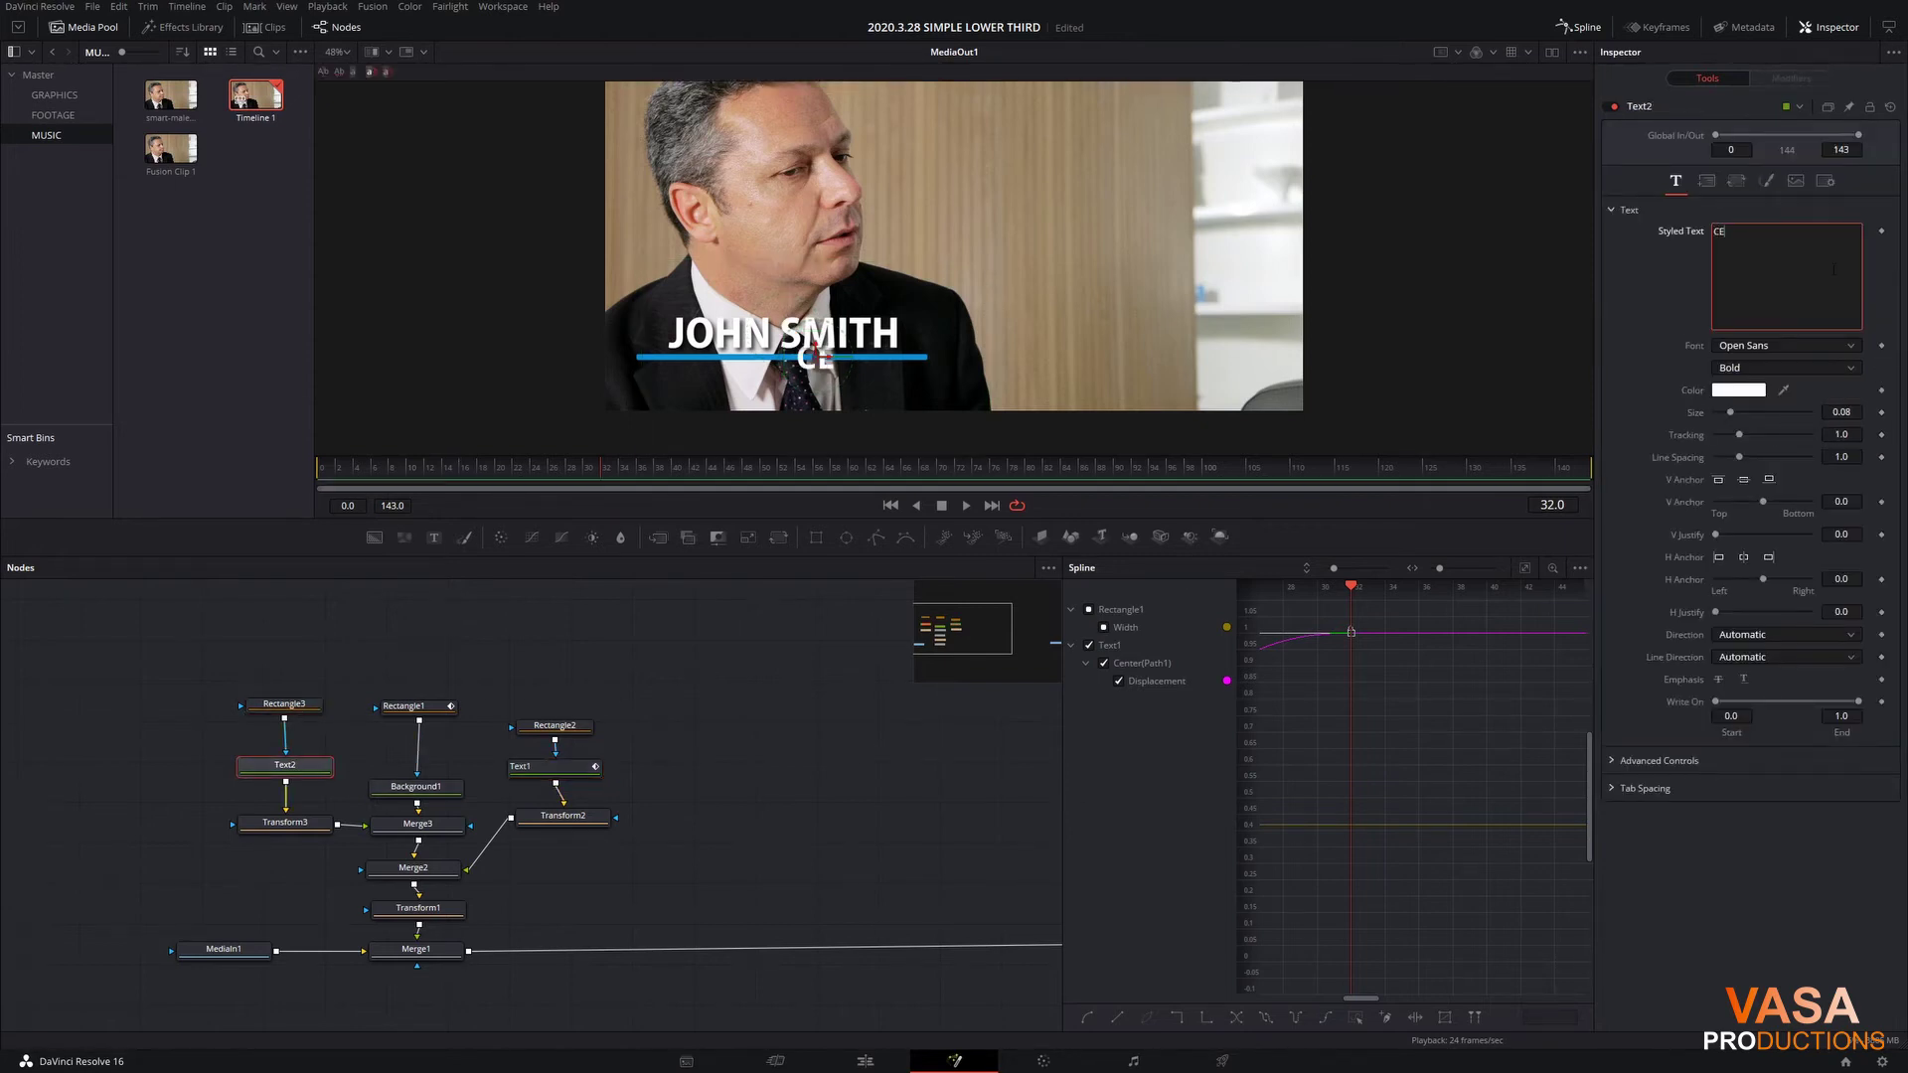
text(O LUCK BRAND)
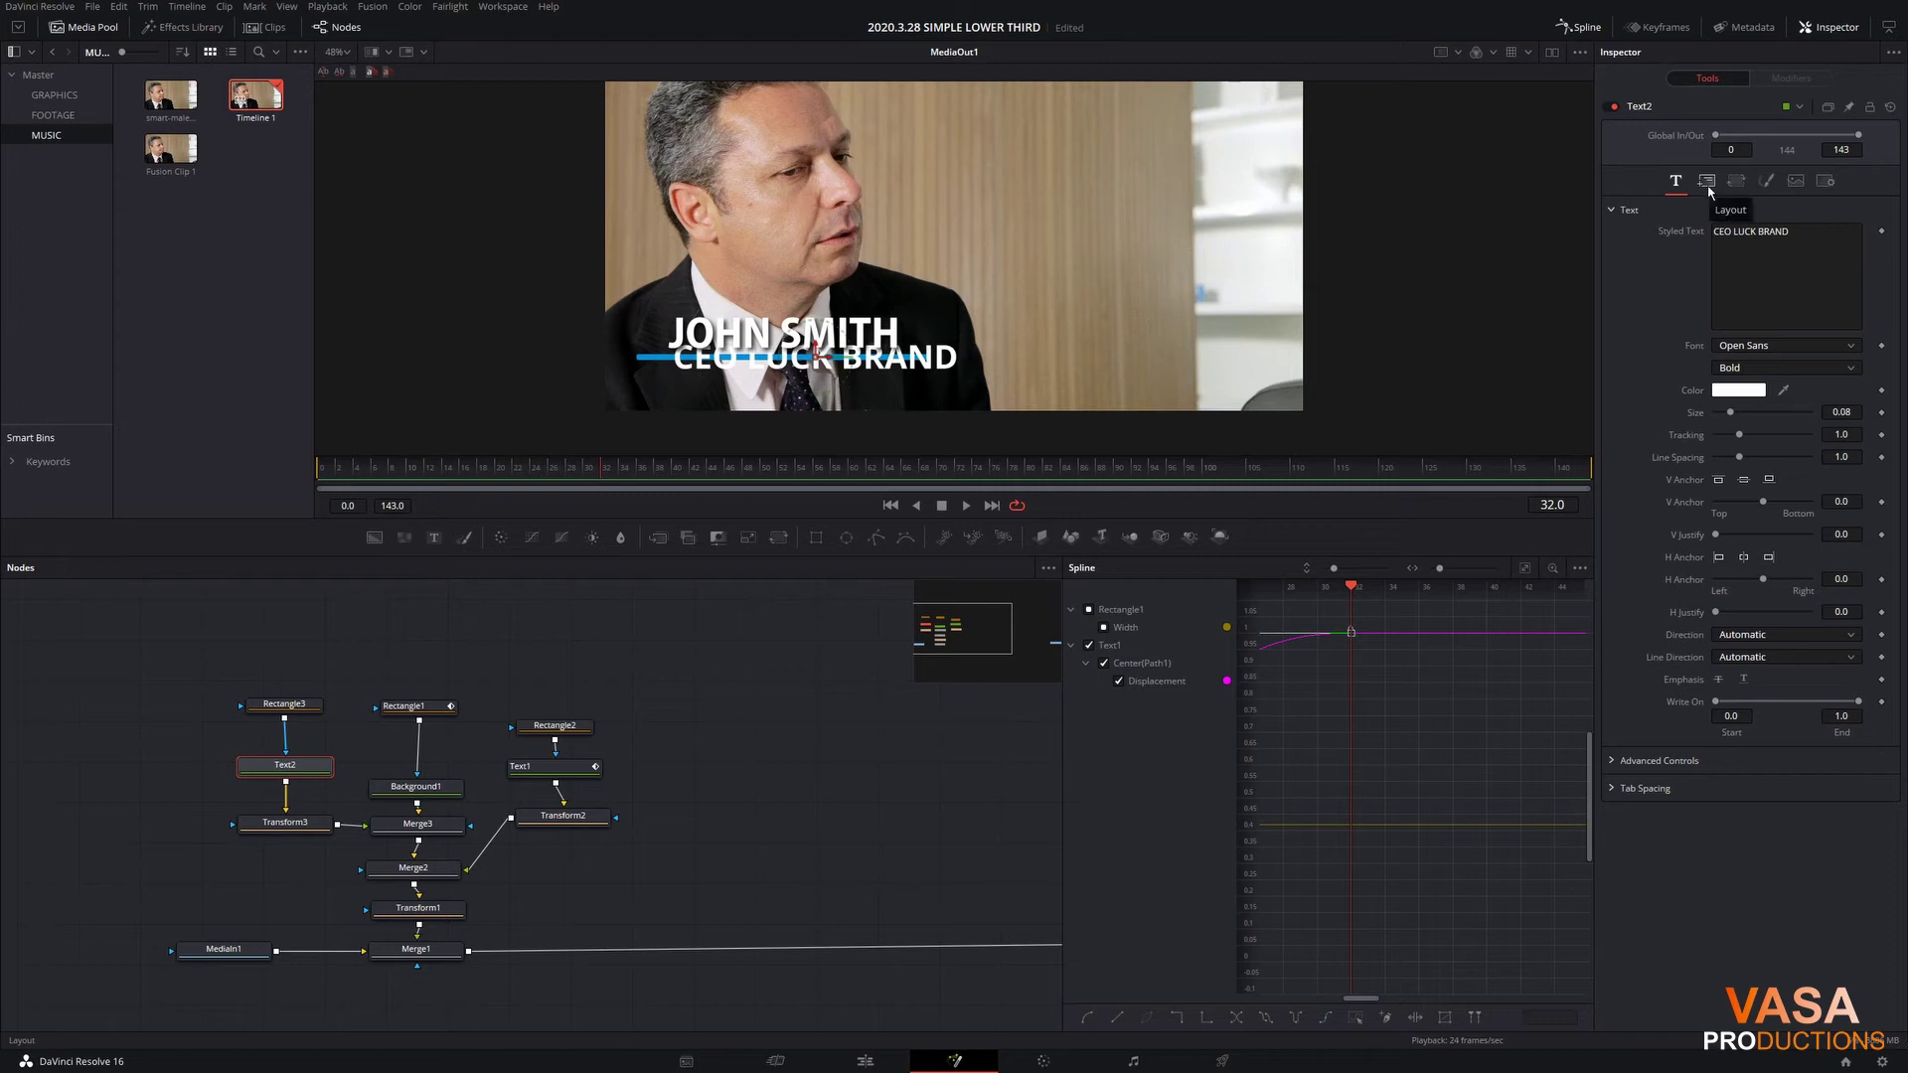
Step: Set the subtitle font to Myriad Pro, Bold Condensed
click(1862, 348)
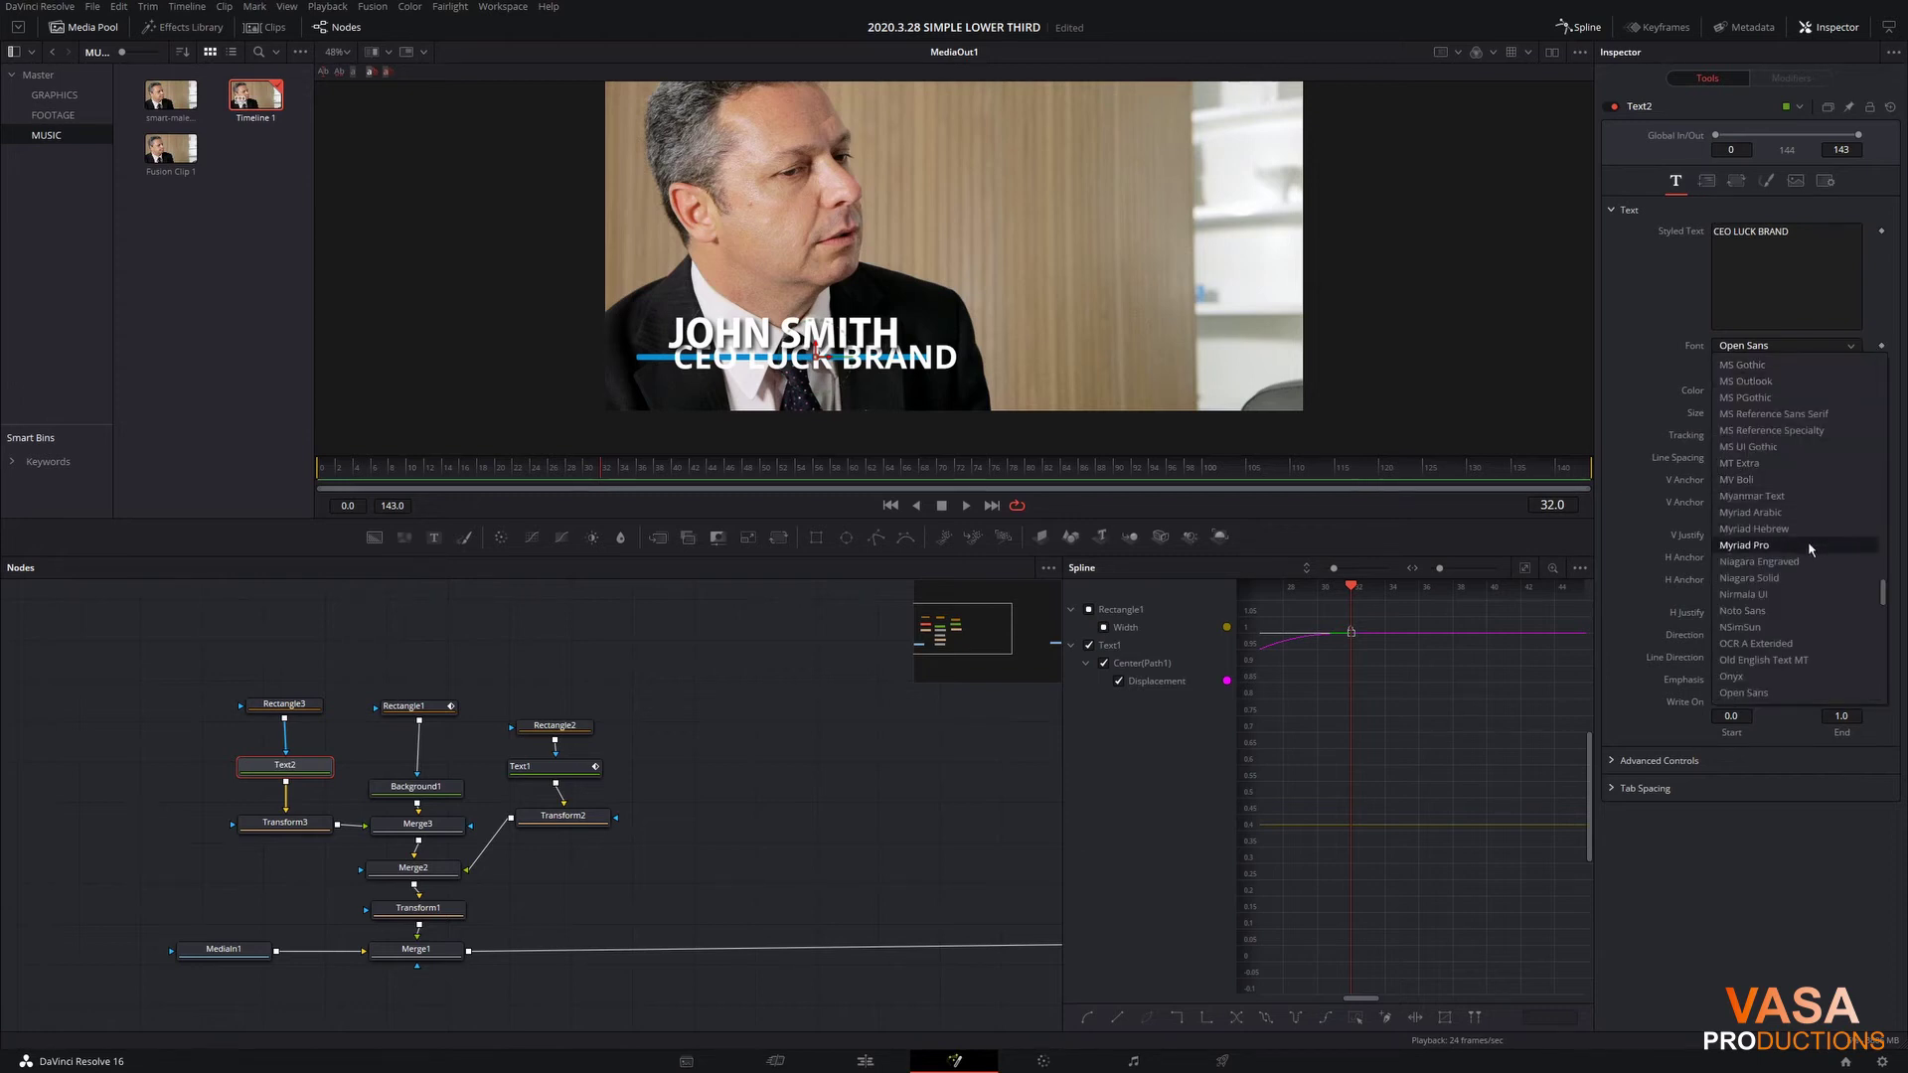
click(1811, 545)
click(1851, 368)
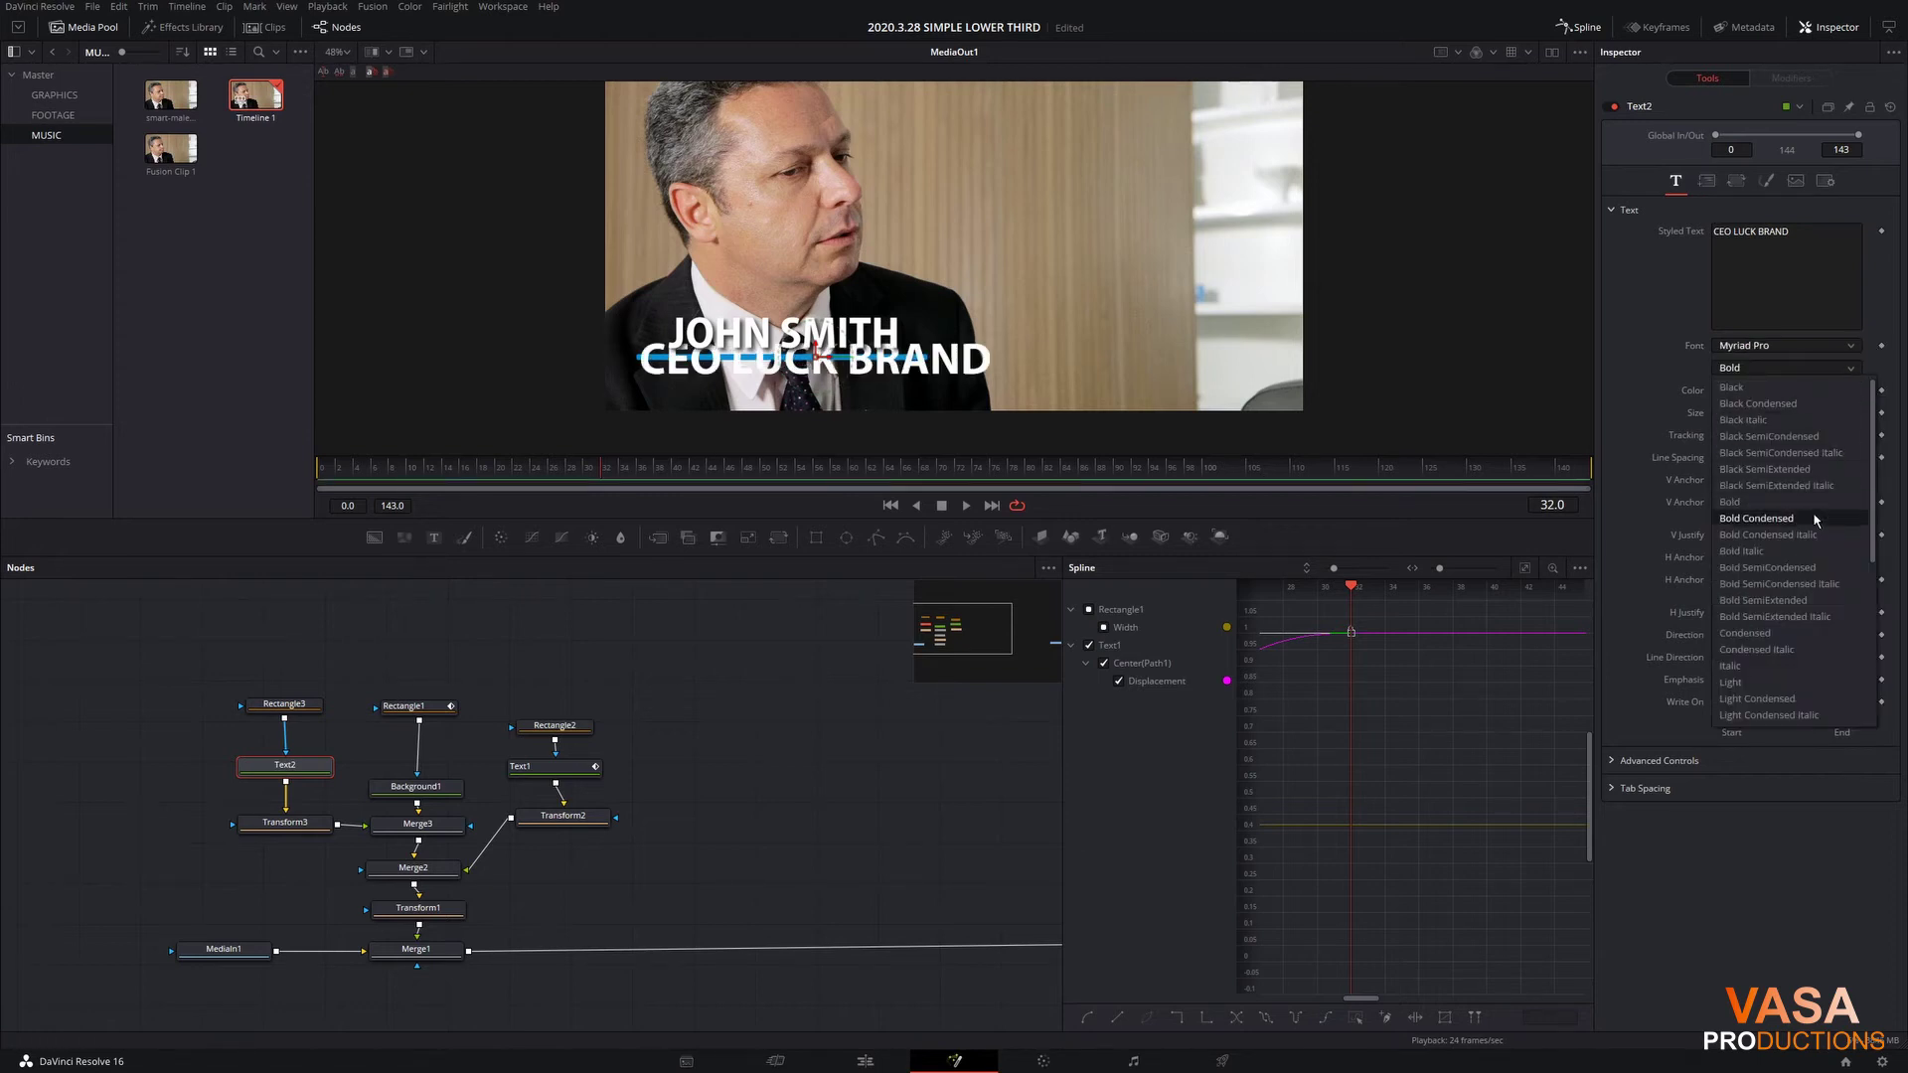
click(1778, 514)
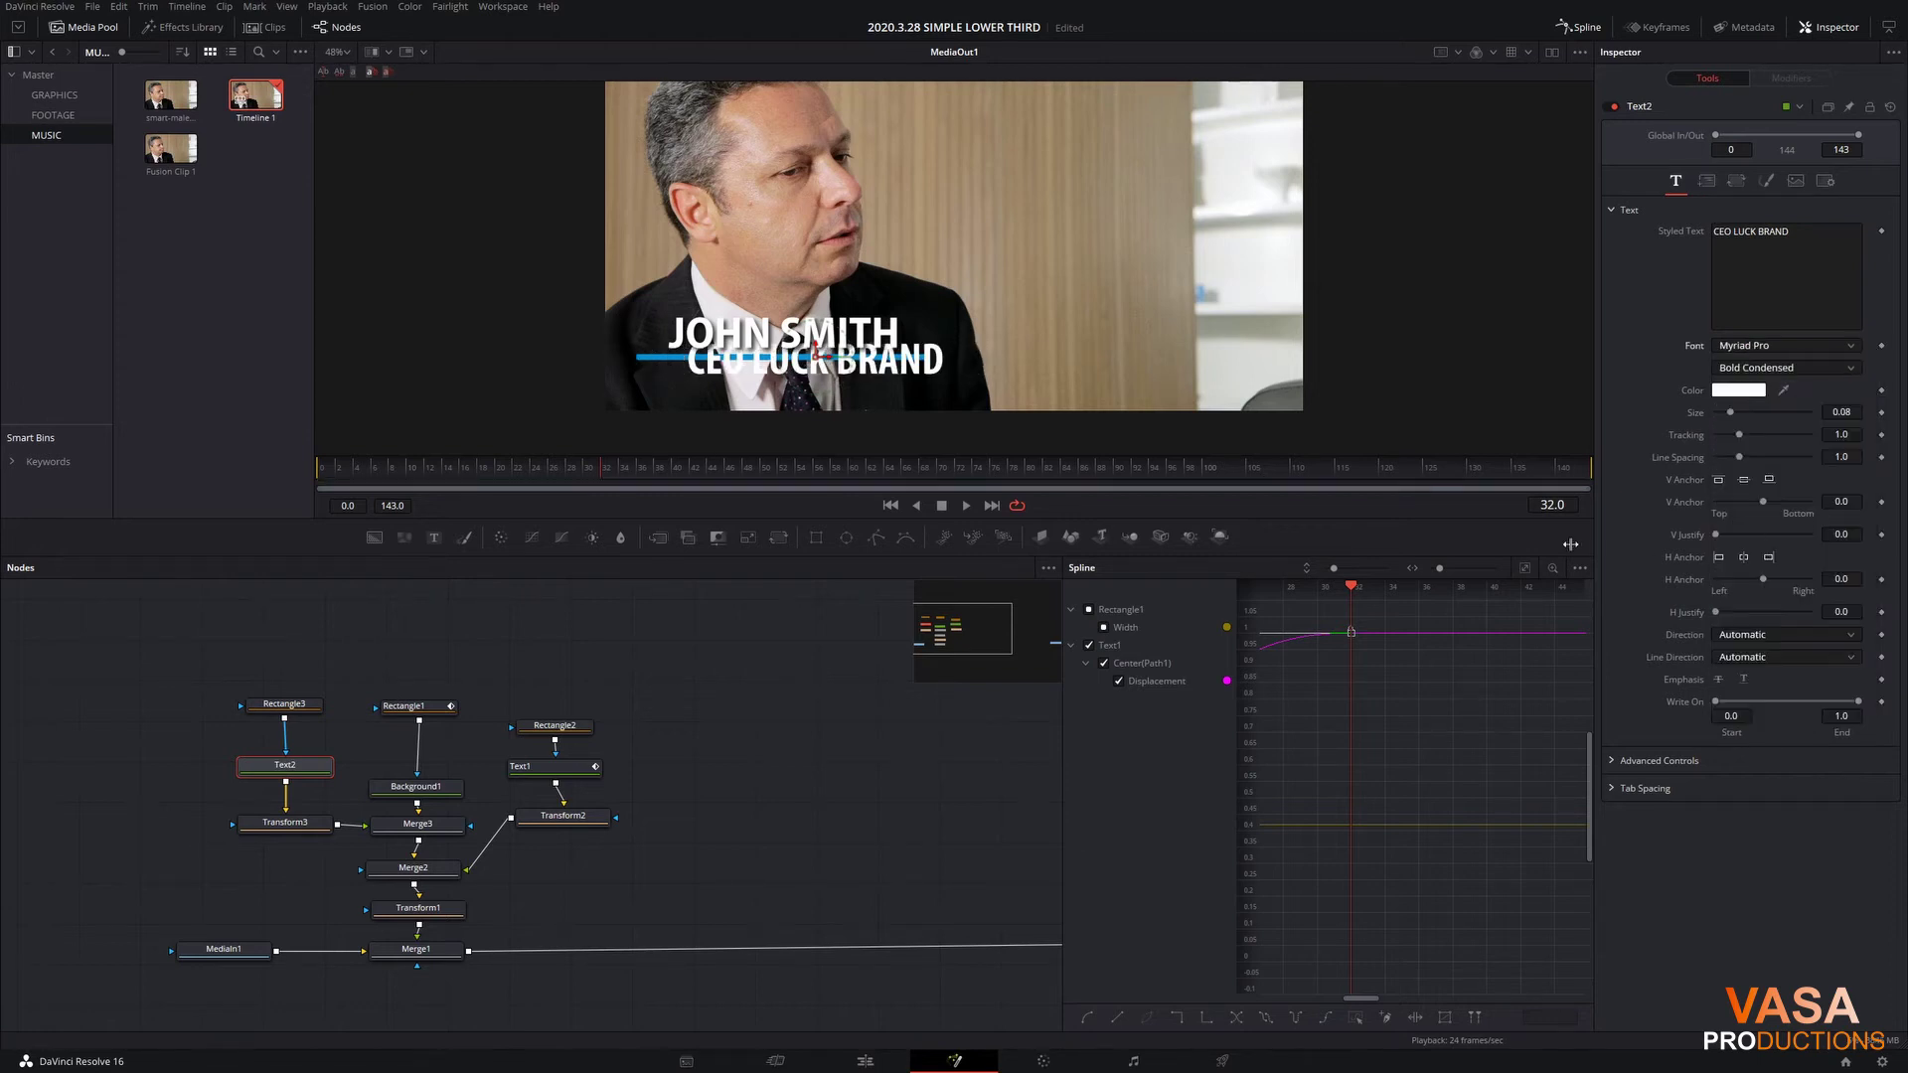
Step: Enable the Black Shadow shading element and lower its opacity to 0.85
click(1767, 180)
scroll(1765, 232, down, 2)
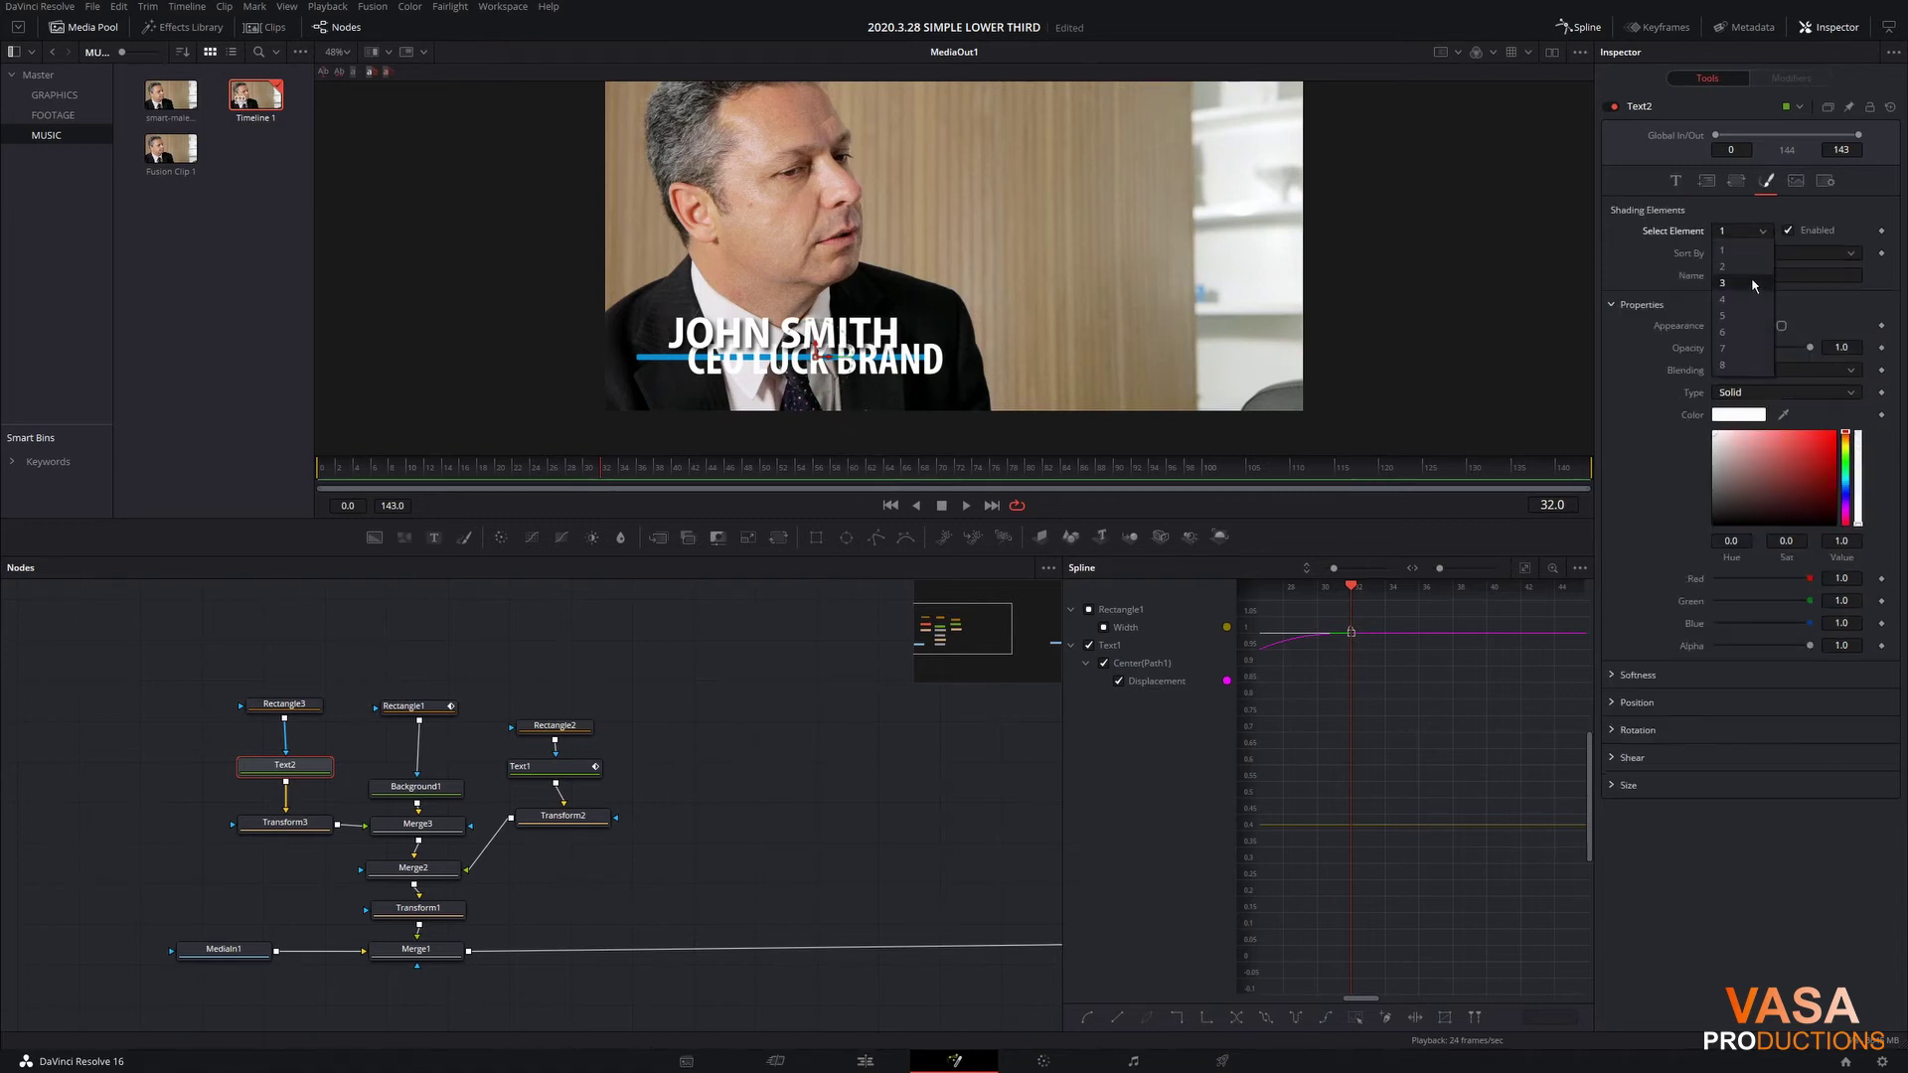
click(1788, 231)
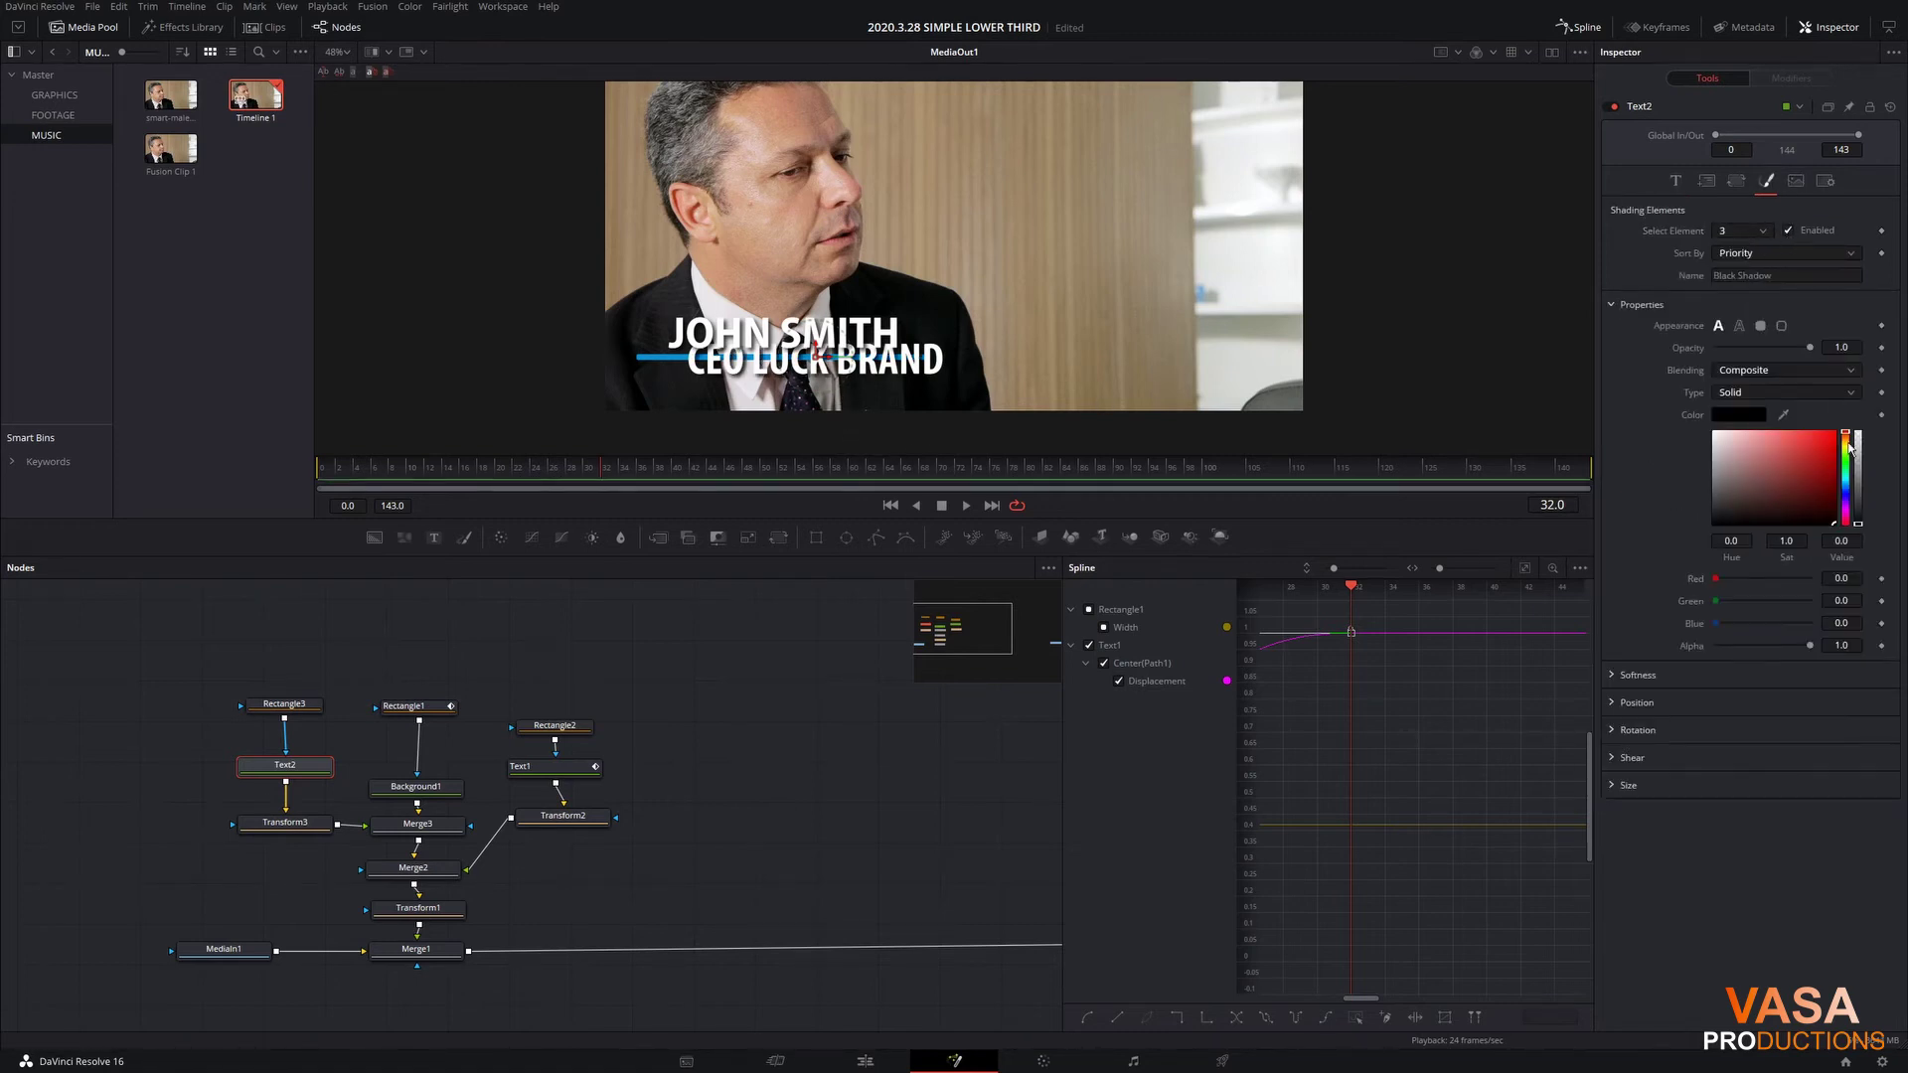
drag(1810, 349, 1790, 363)
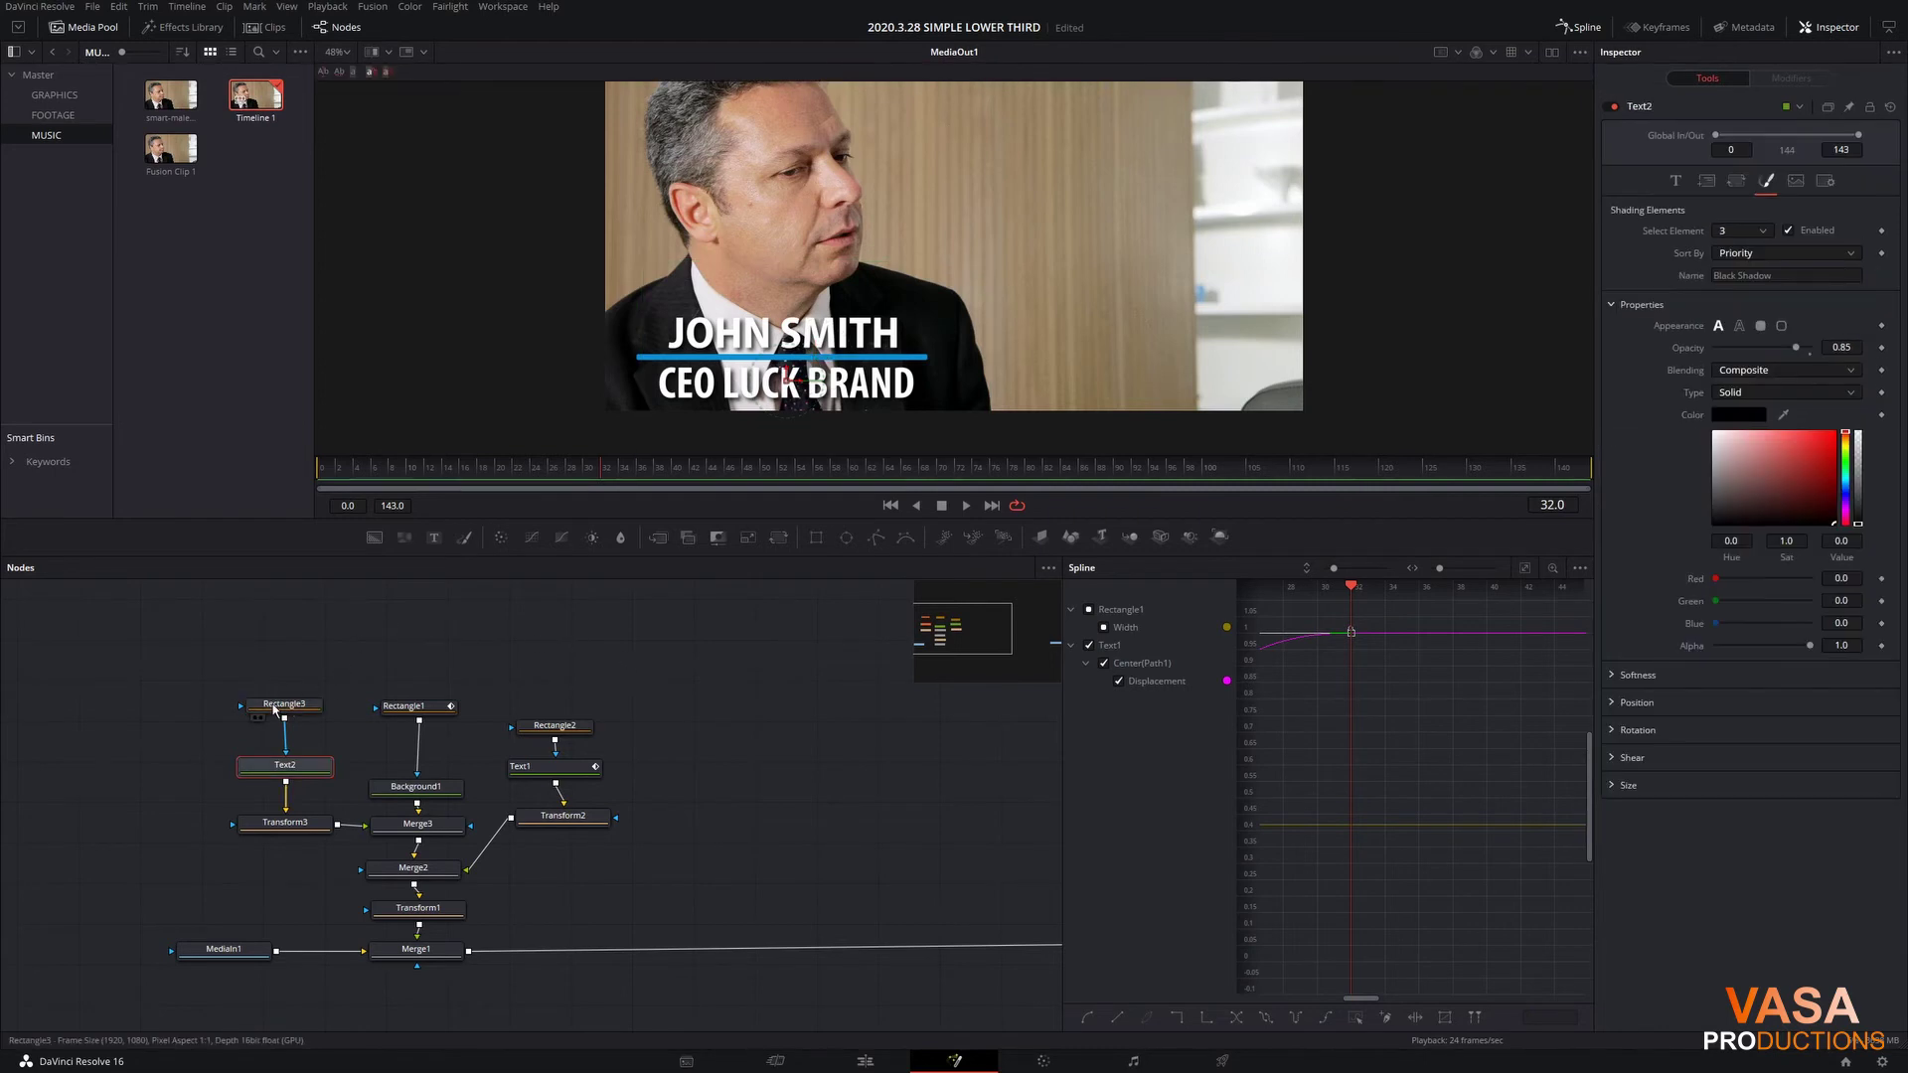
Step: Fit Rectangle3 around CEO LUCK BRAND at 0.382 wide by 0.124 high, then preview
click(274, 708)
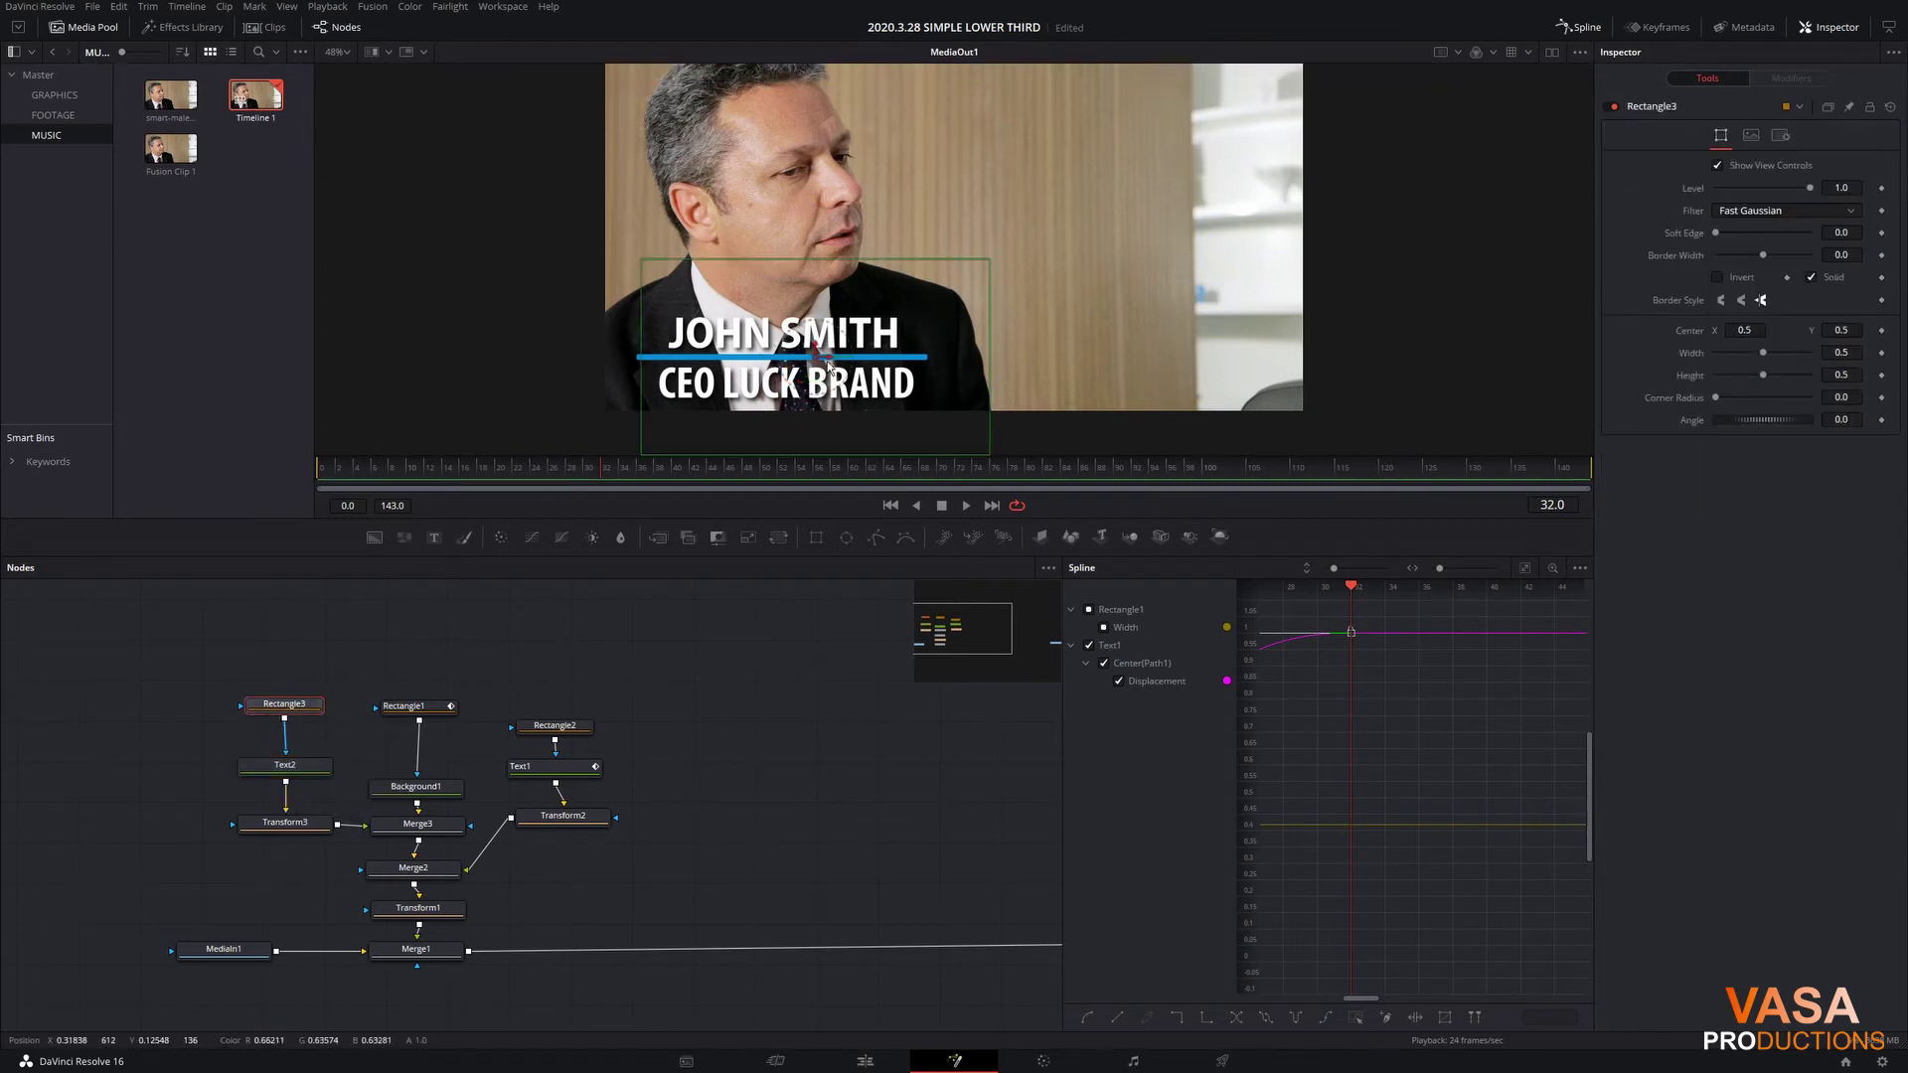
drag(815, 361, 809, 320)
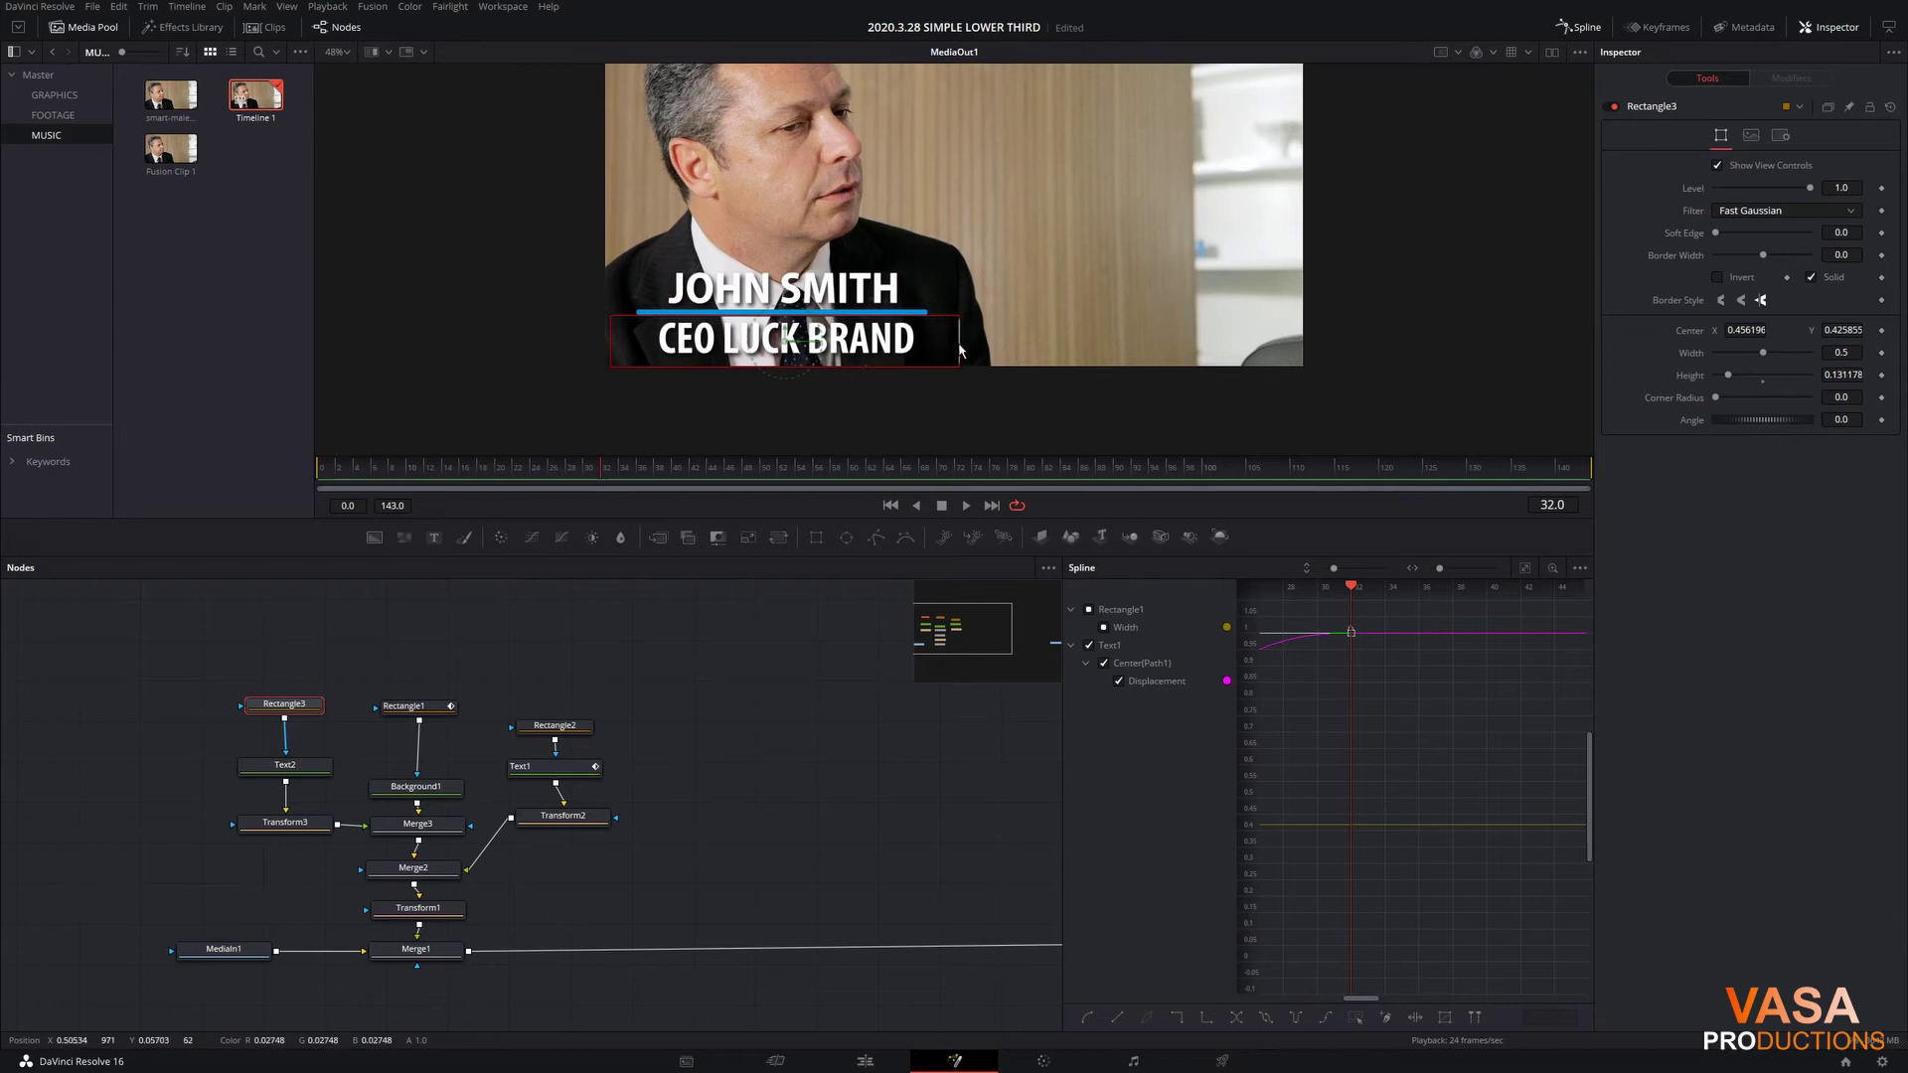
drag(959, 343, 919, 348)
drag(786, 336, 815, 325)
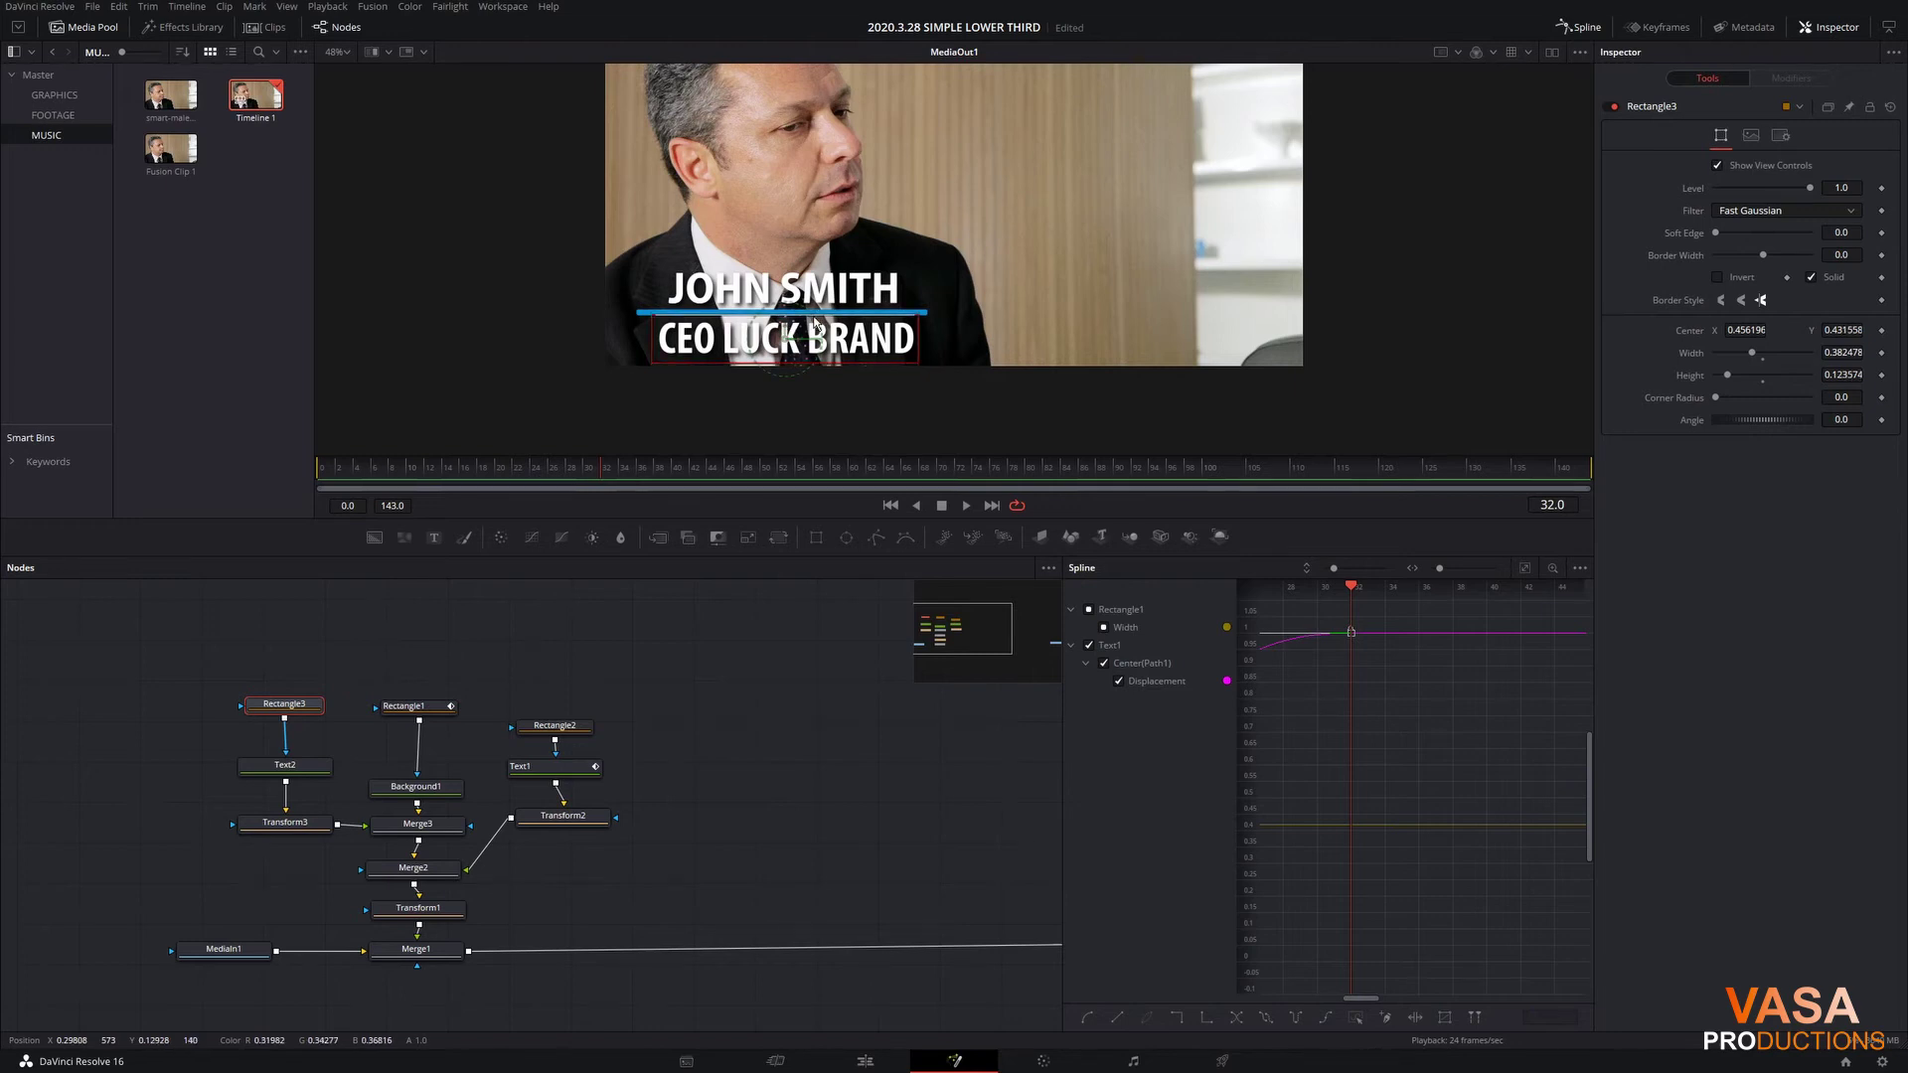
click(298, 766)
drag(609, 469, 438, 471)
key(space)
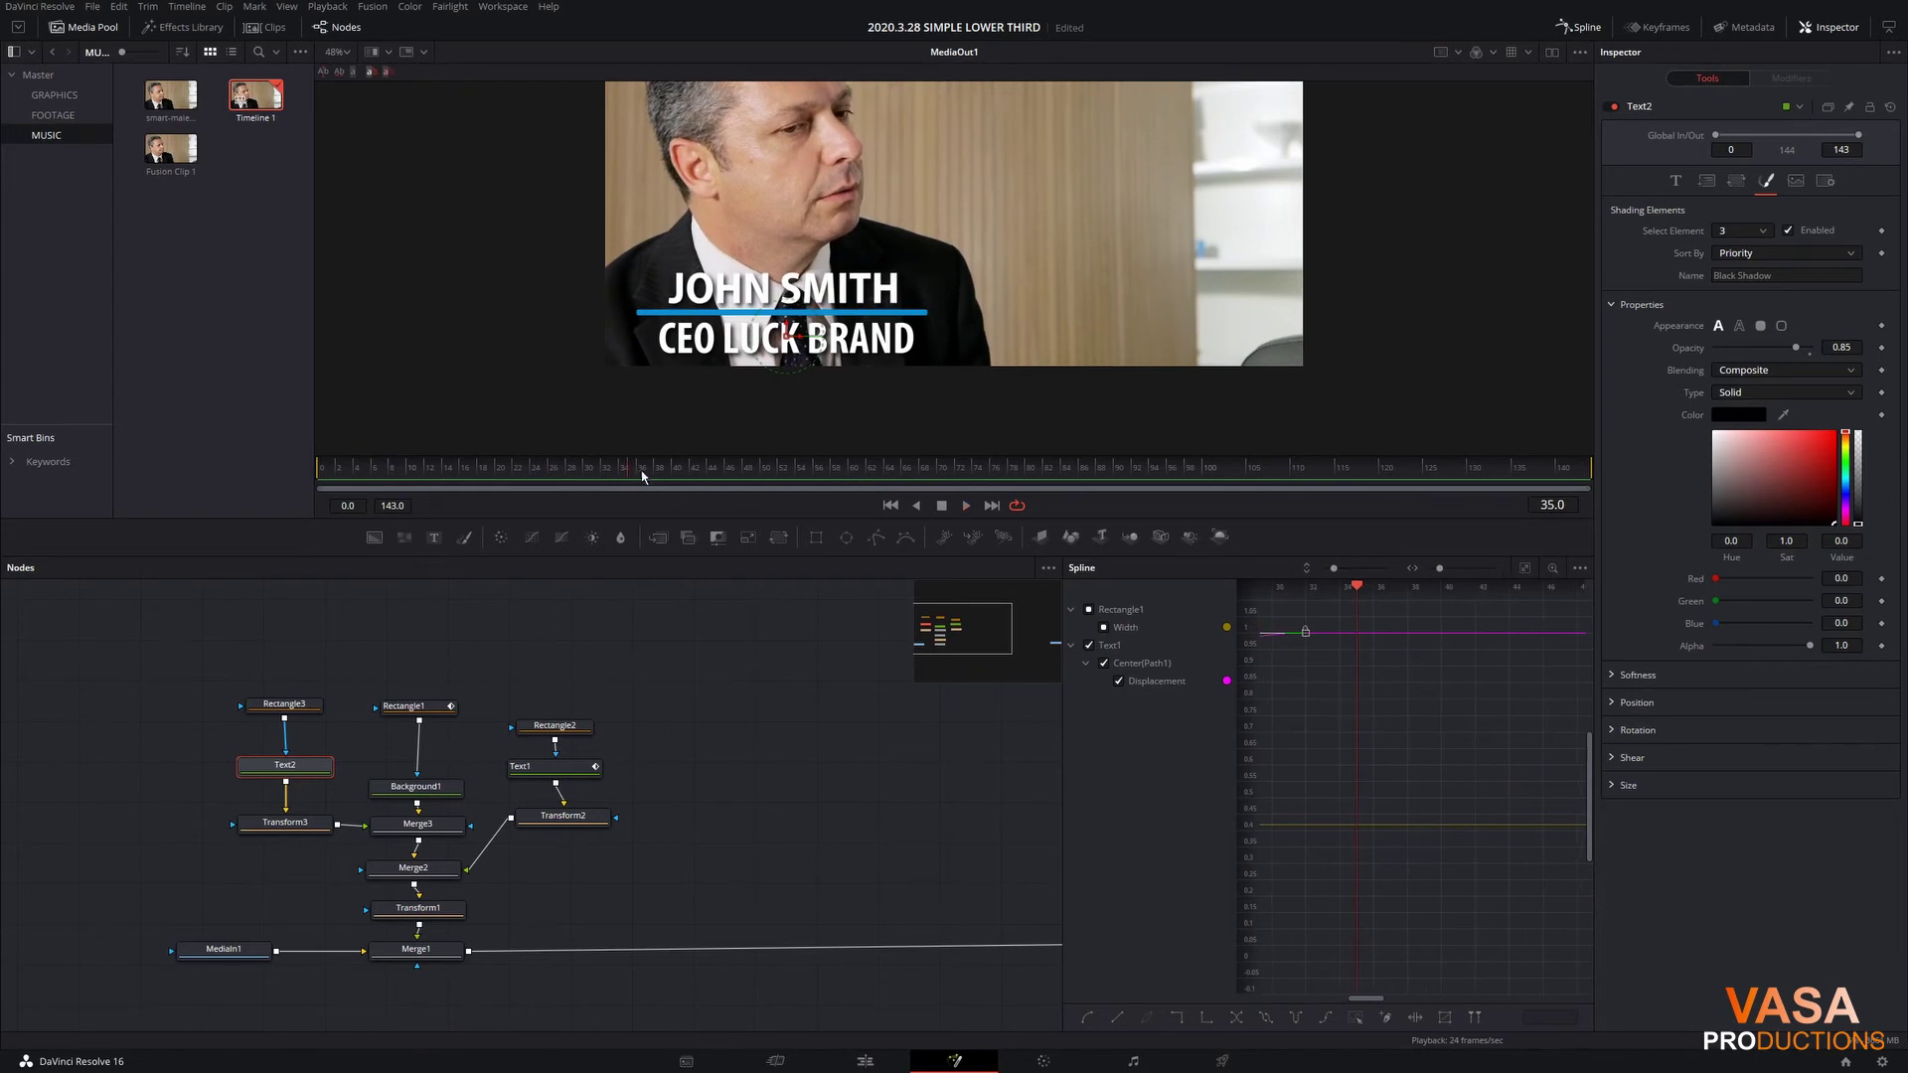
Step: Keyframe Text2's Center at frame 32, then raise it to Y 0.551330 at frame 16
click(543, 466)
drag(530, 467, 603, 486)
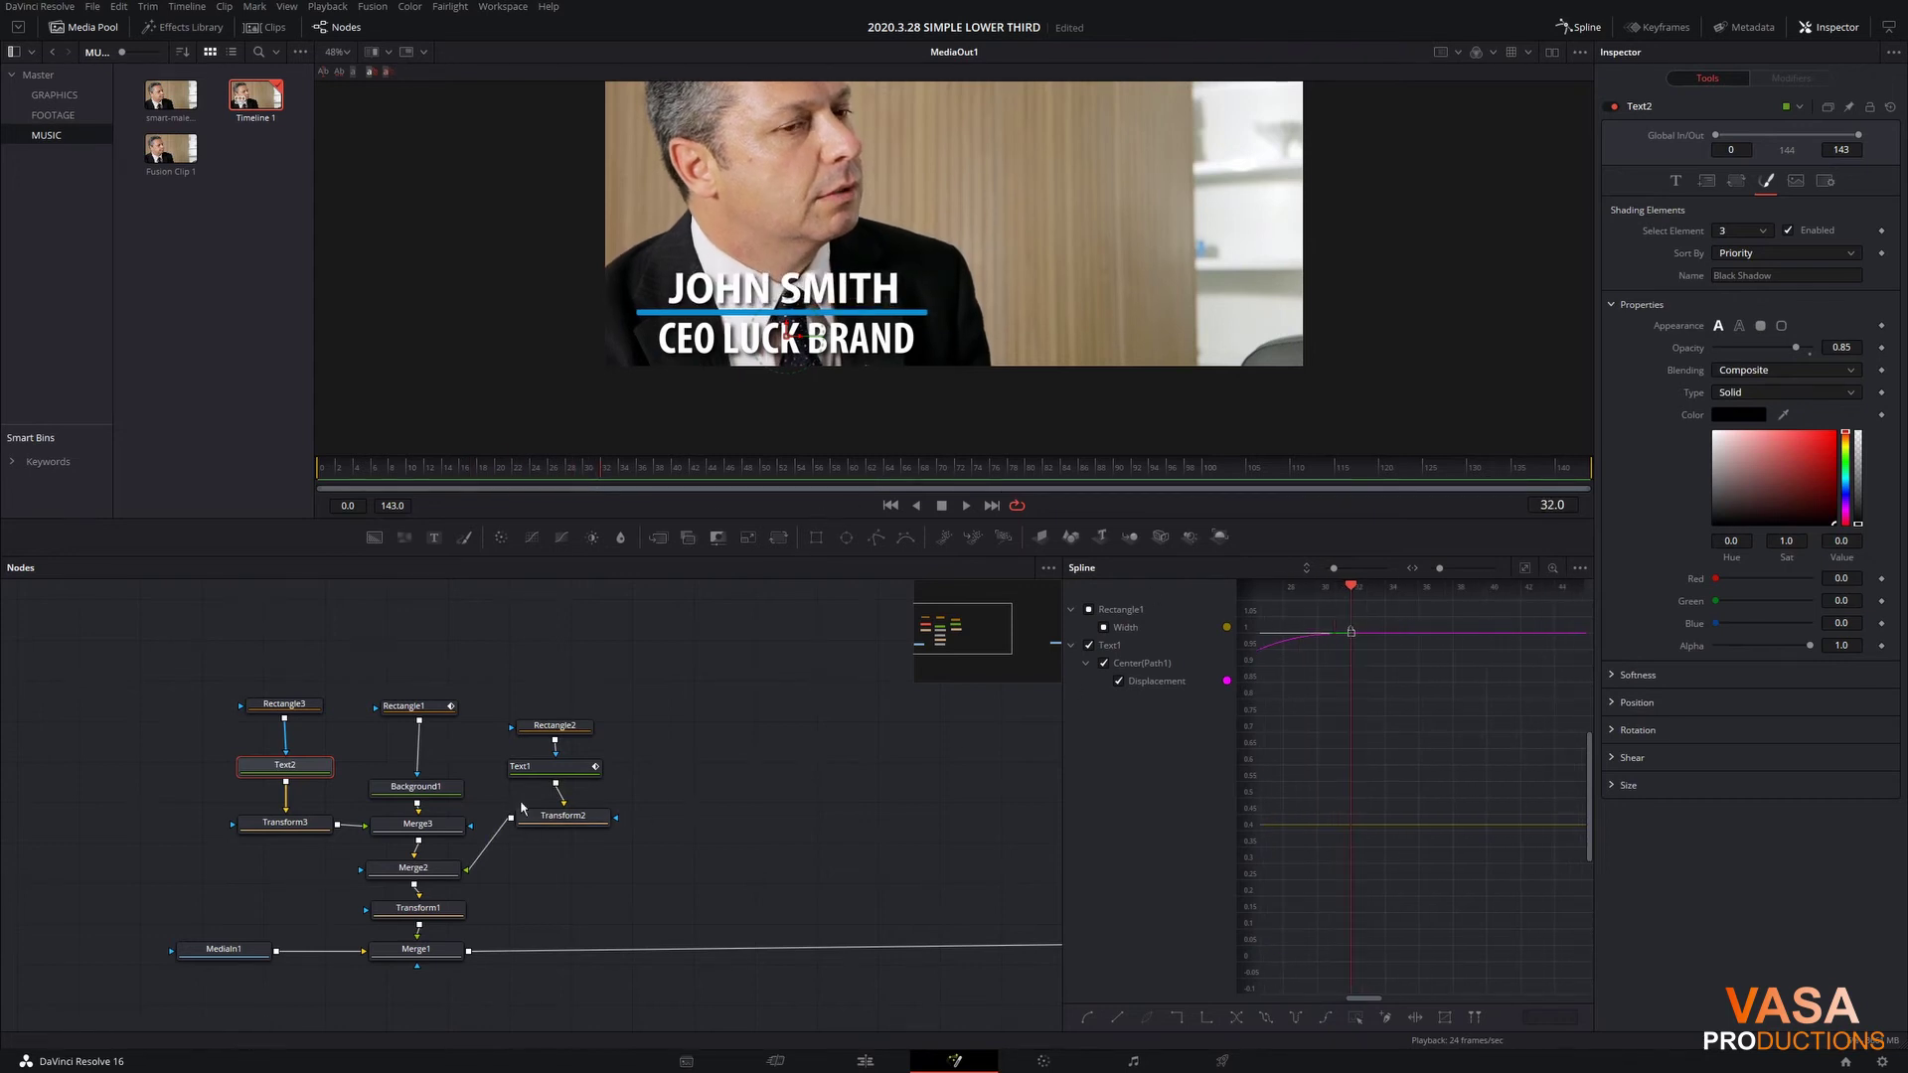
click(1707, 181)
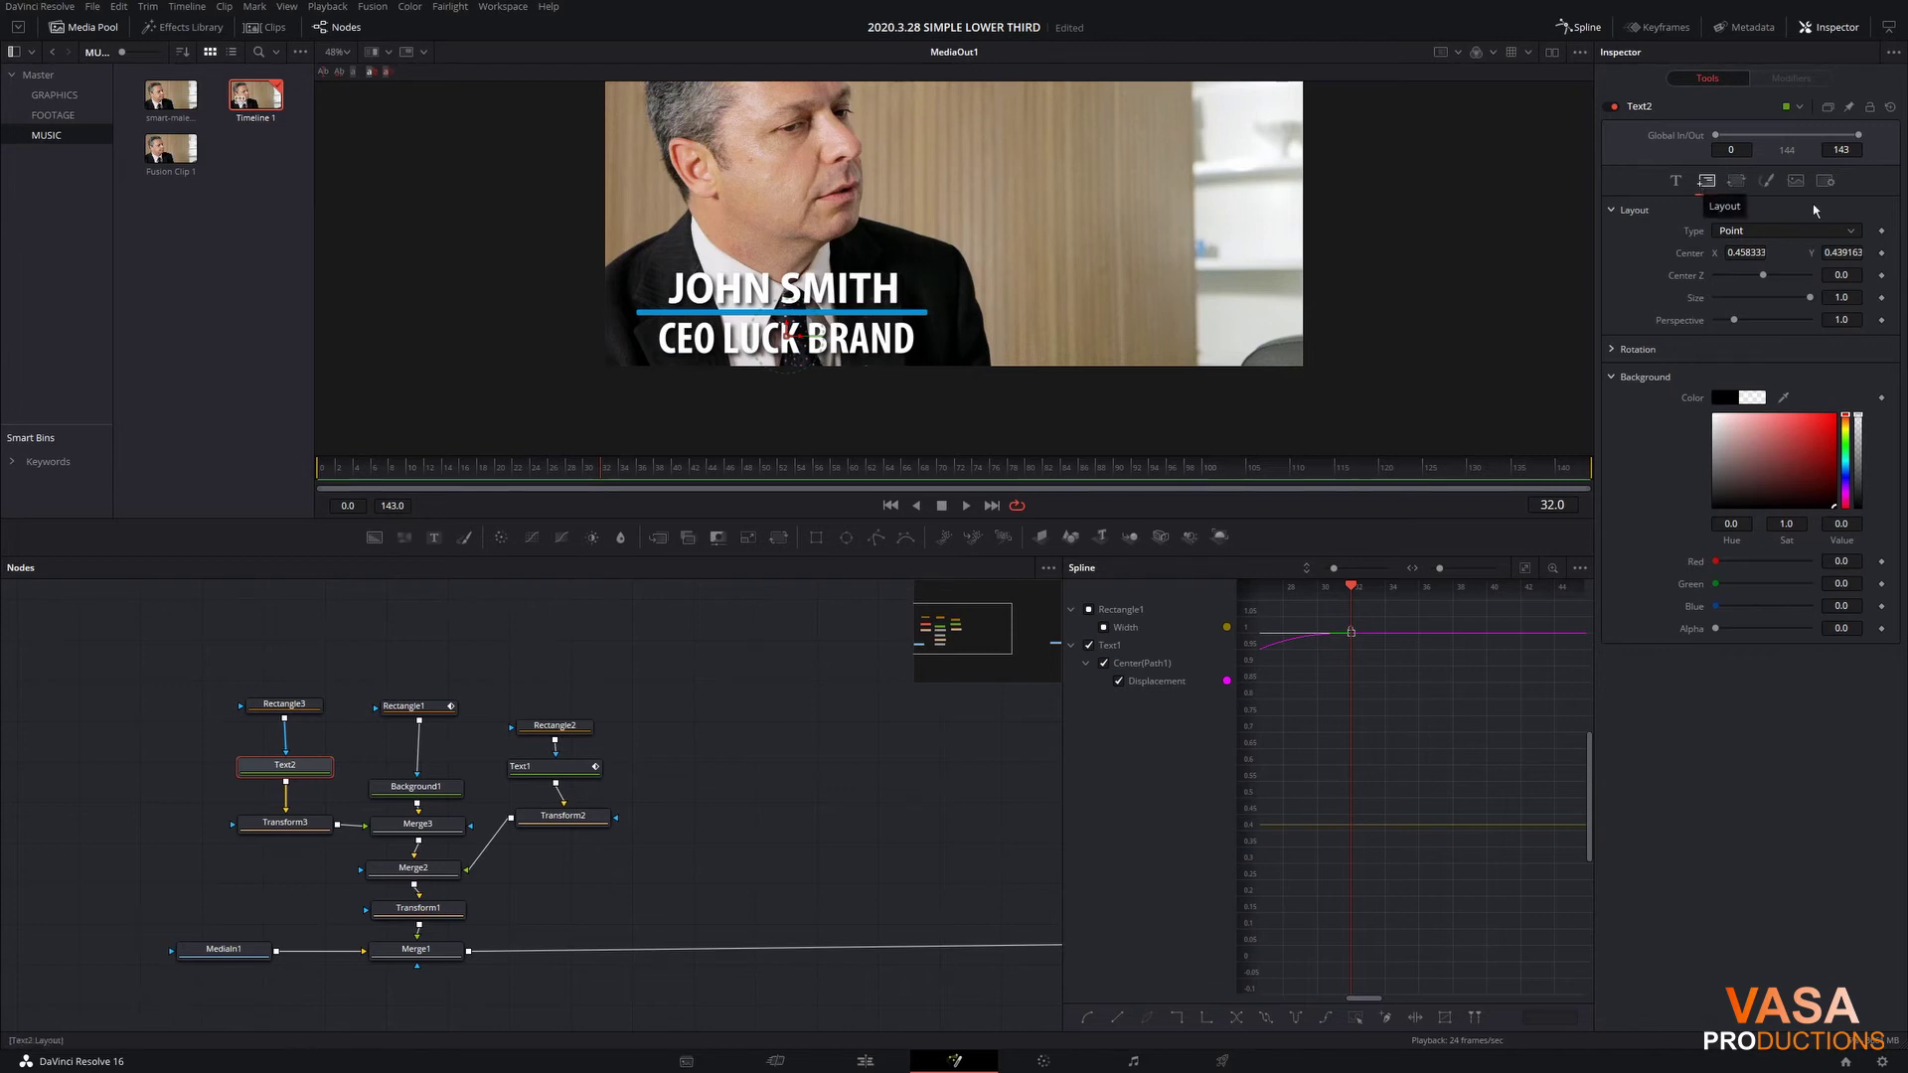
click(1881, 252)
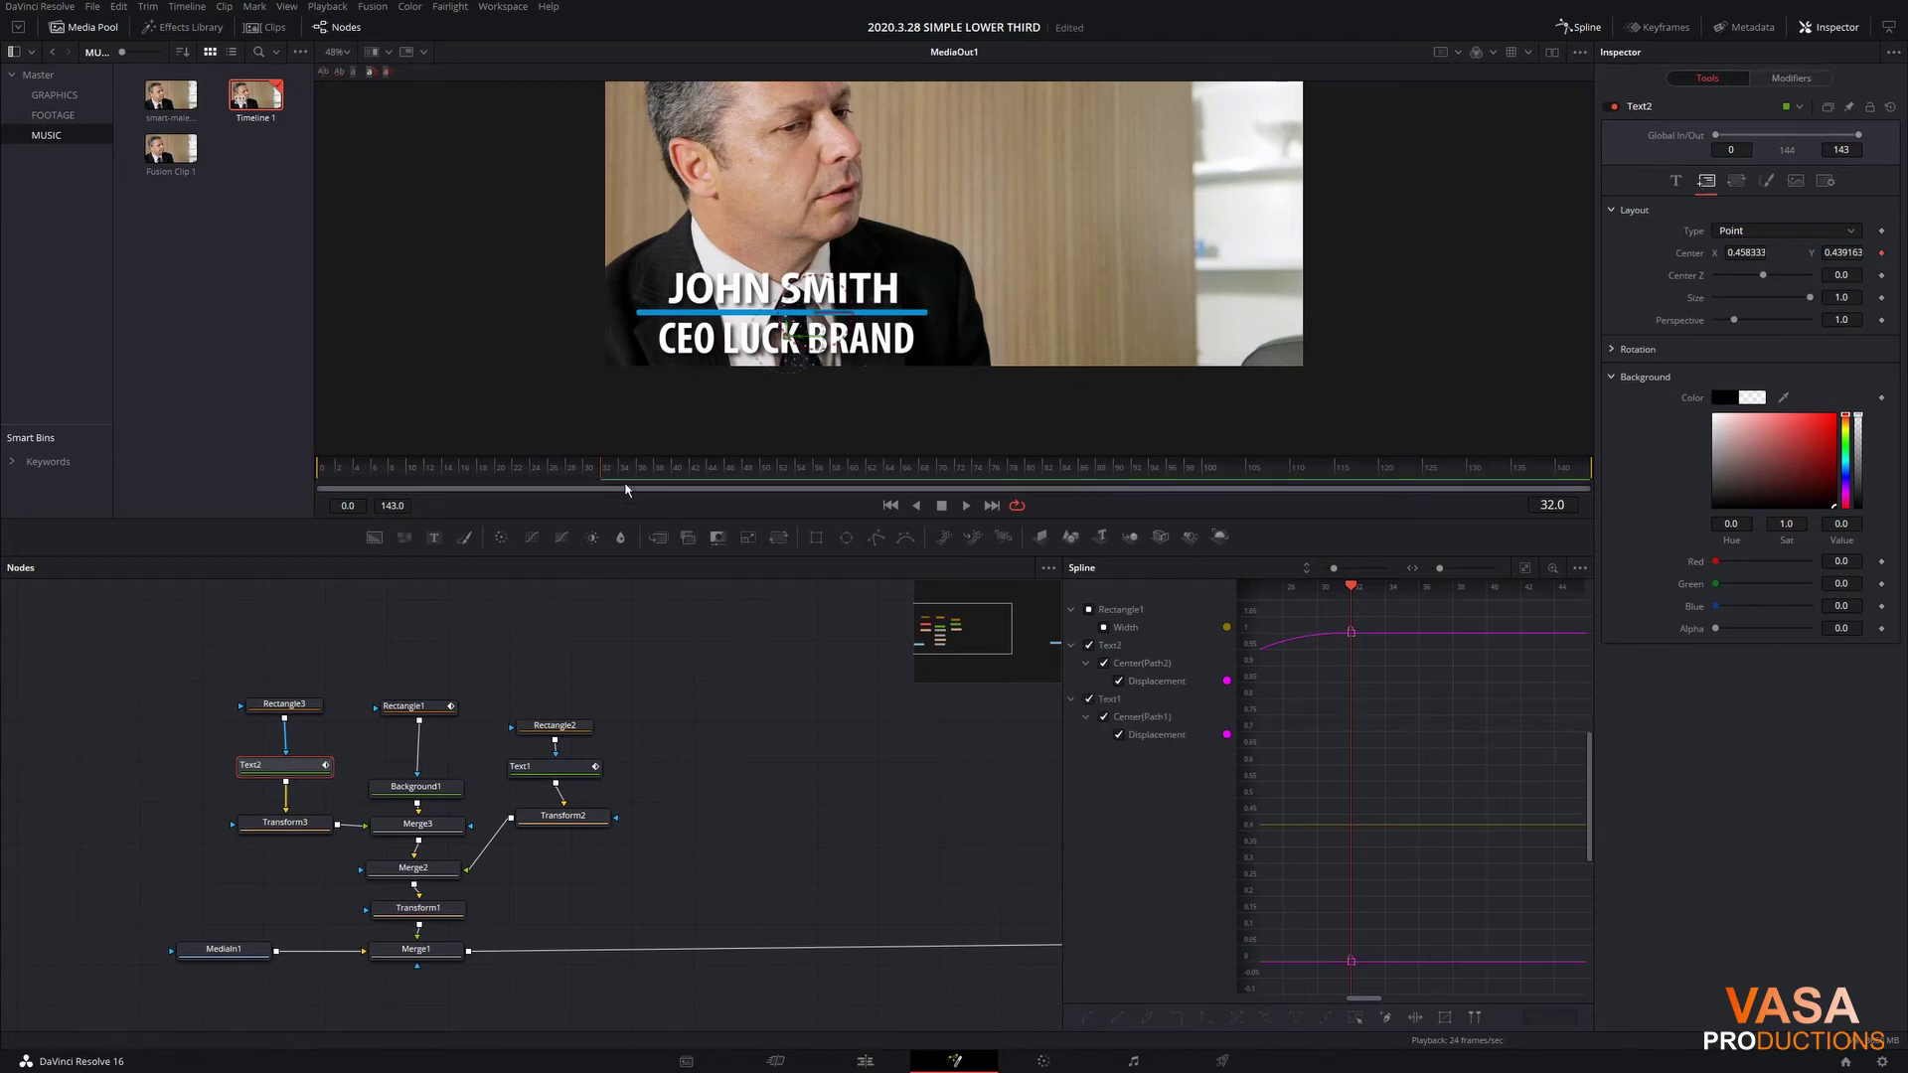
drag(626, 489, 462, 479)
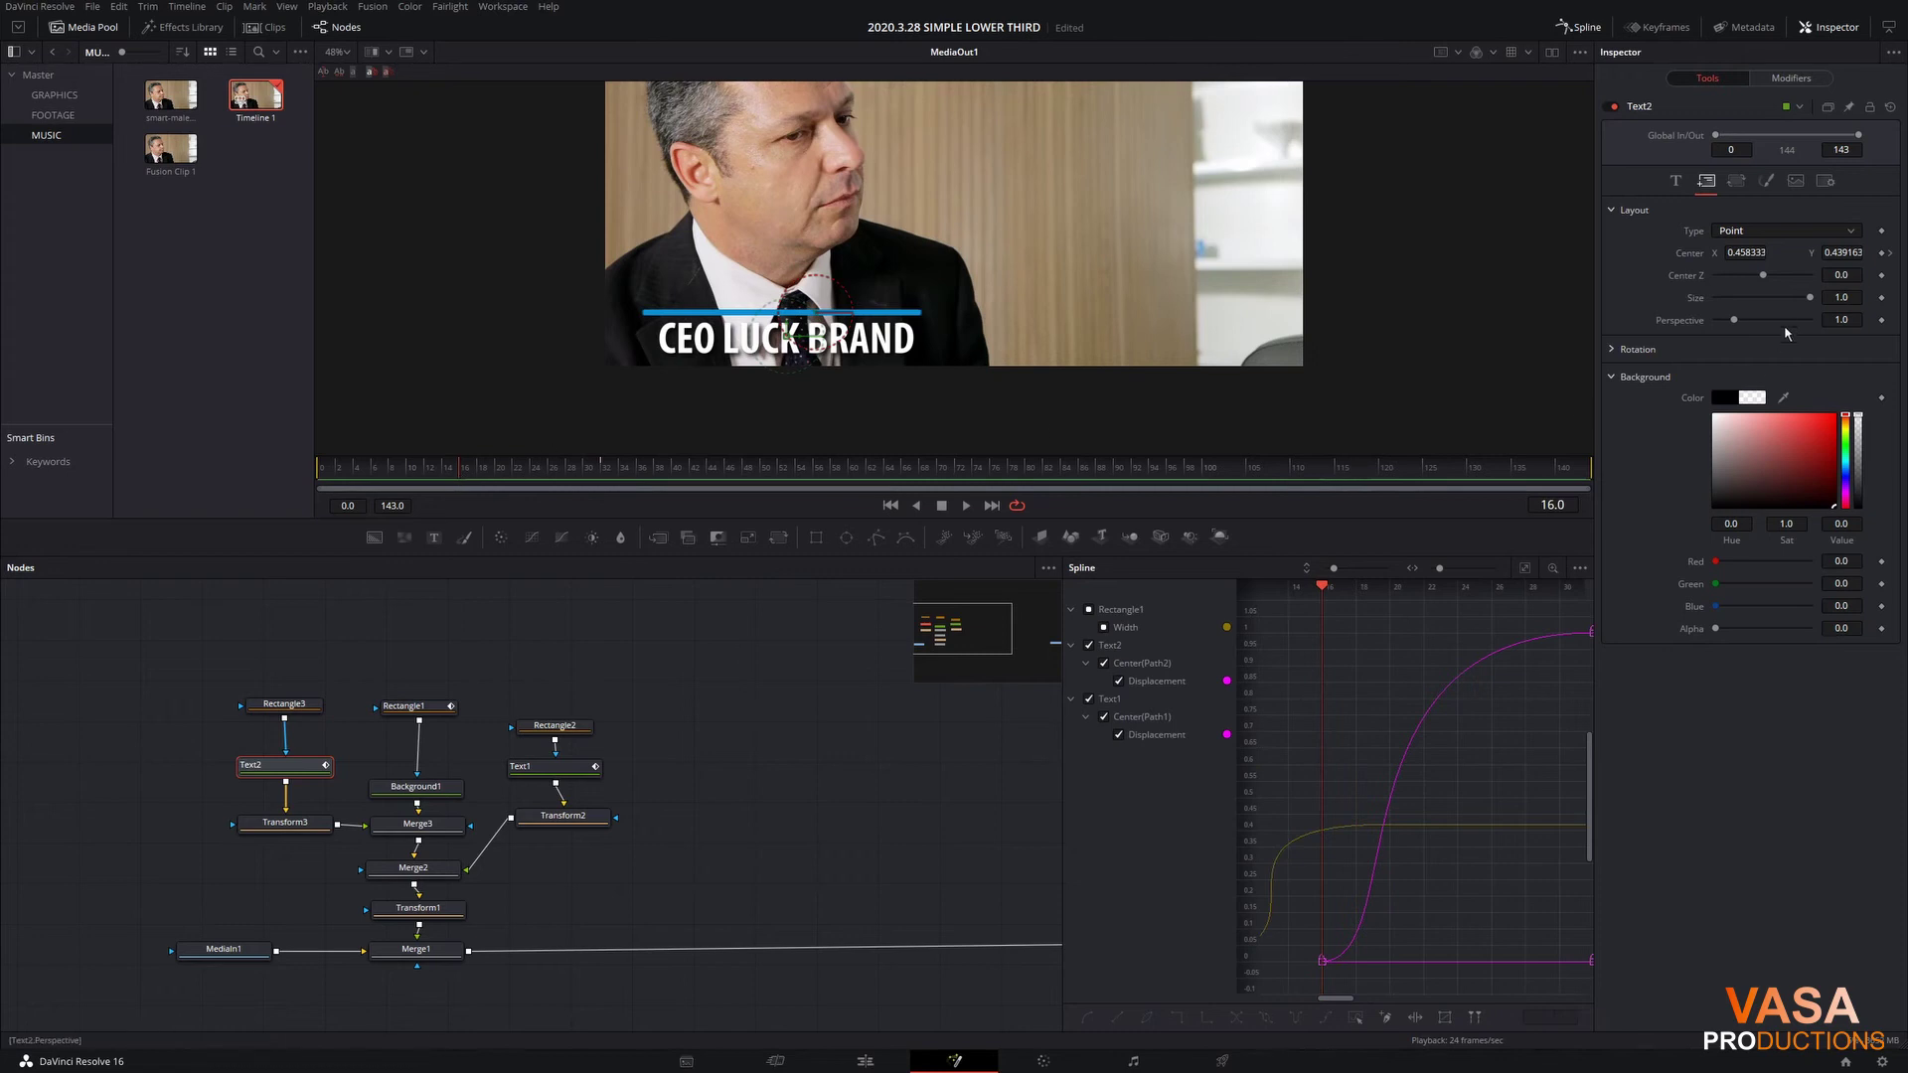
drag(788, 321, 779, 283)
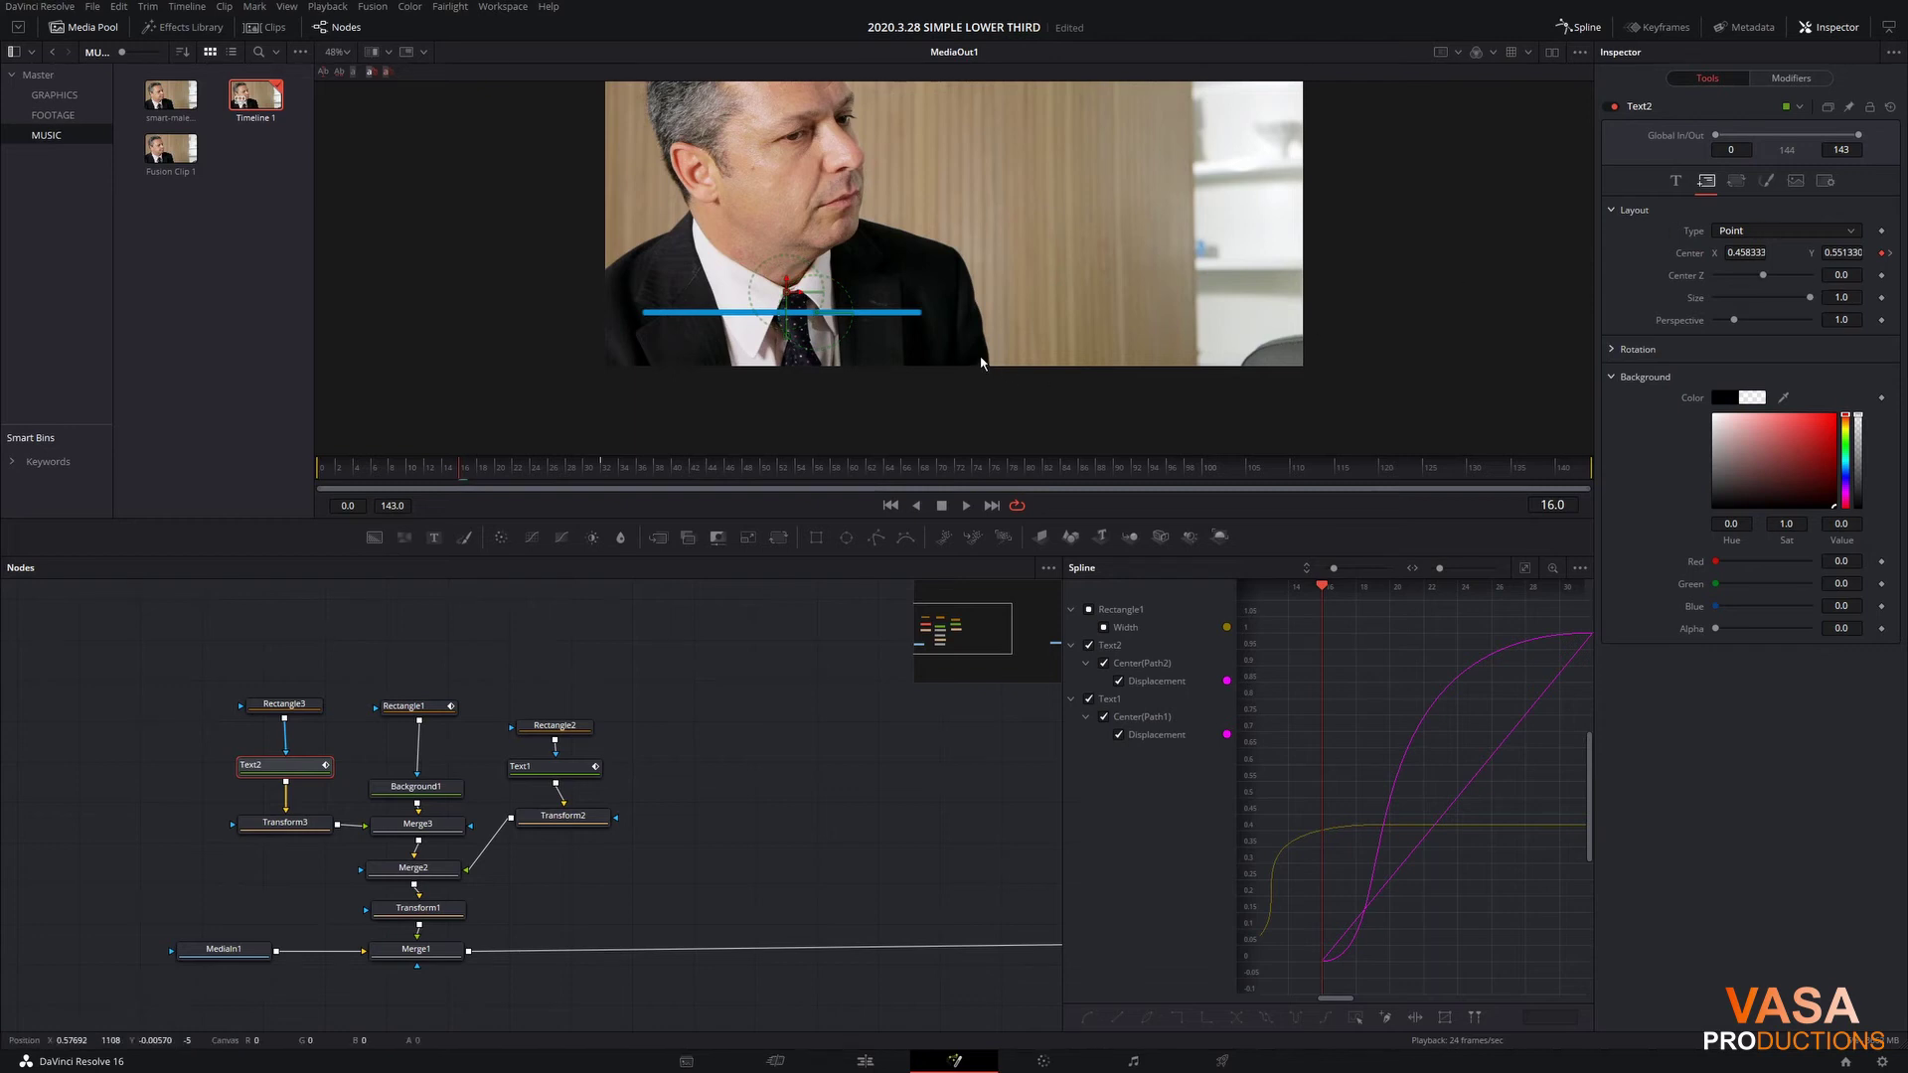
Step: Turn on motion blur for the Text2 subtitle
click(966, 505)
key(space)
click(1827, 182)
click(1724, 285)
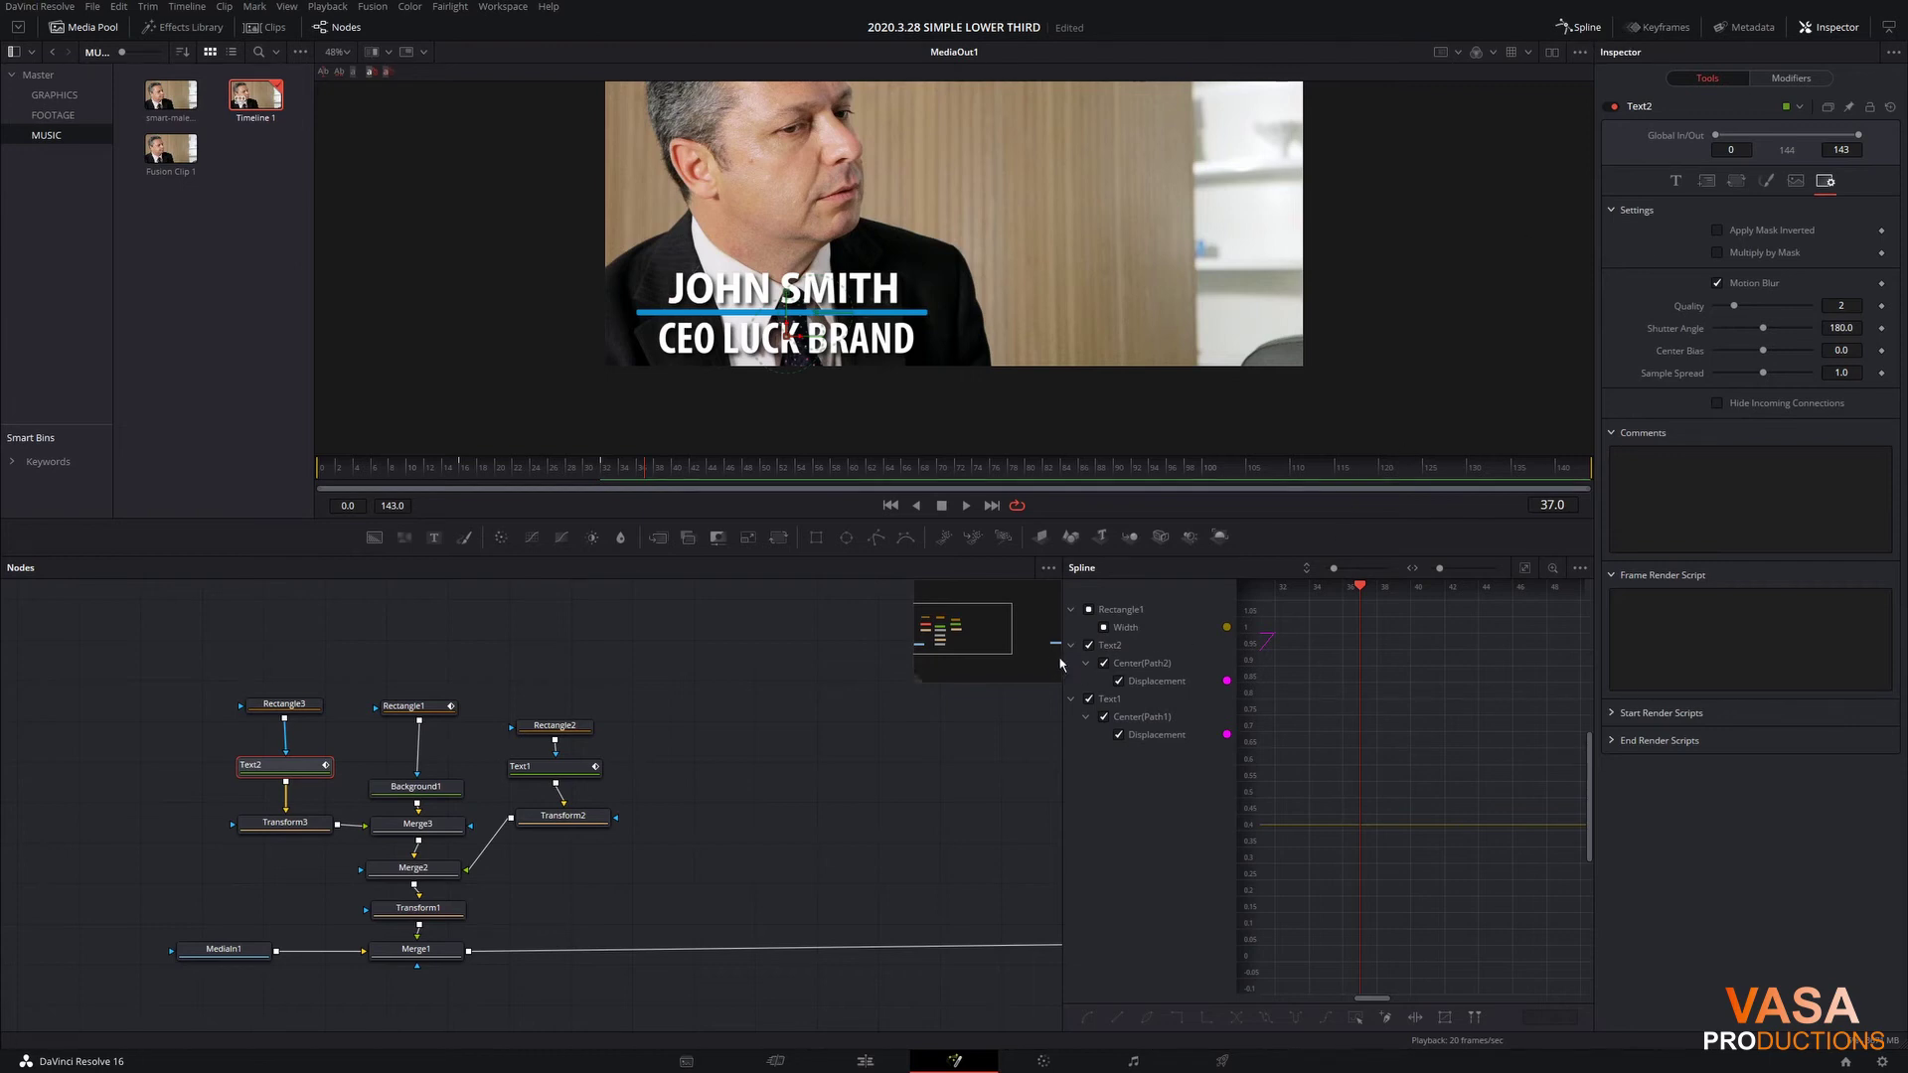
Step: Smooth Text2's Displacement keyframes and pull the Bezier handle for a sharp ease-out
drag(1060, 657, 800, 657)
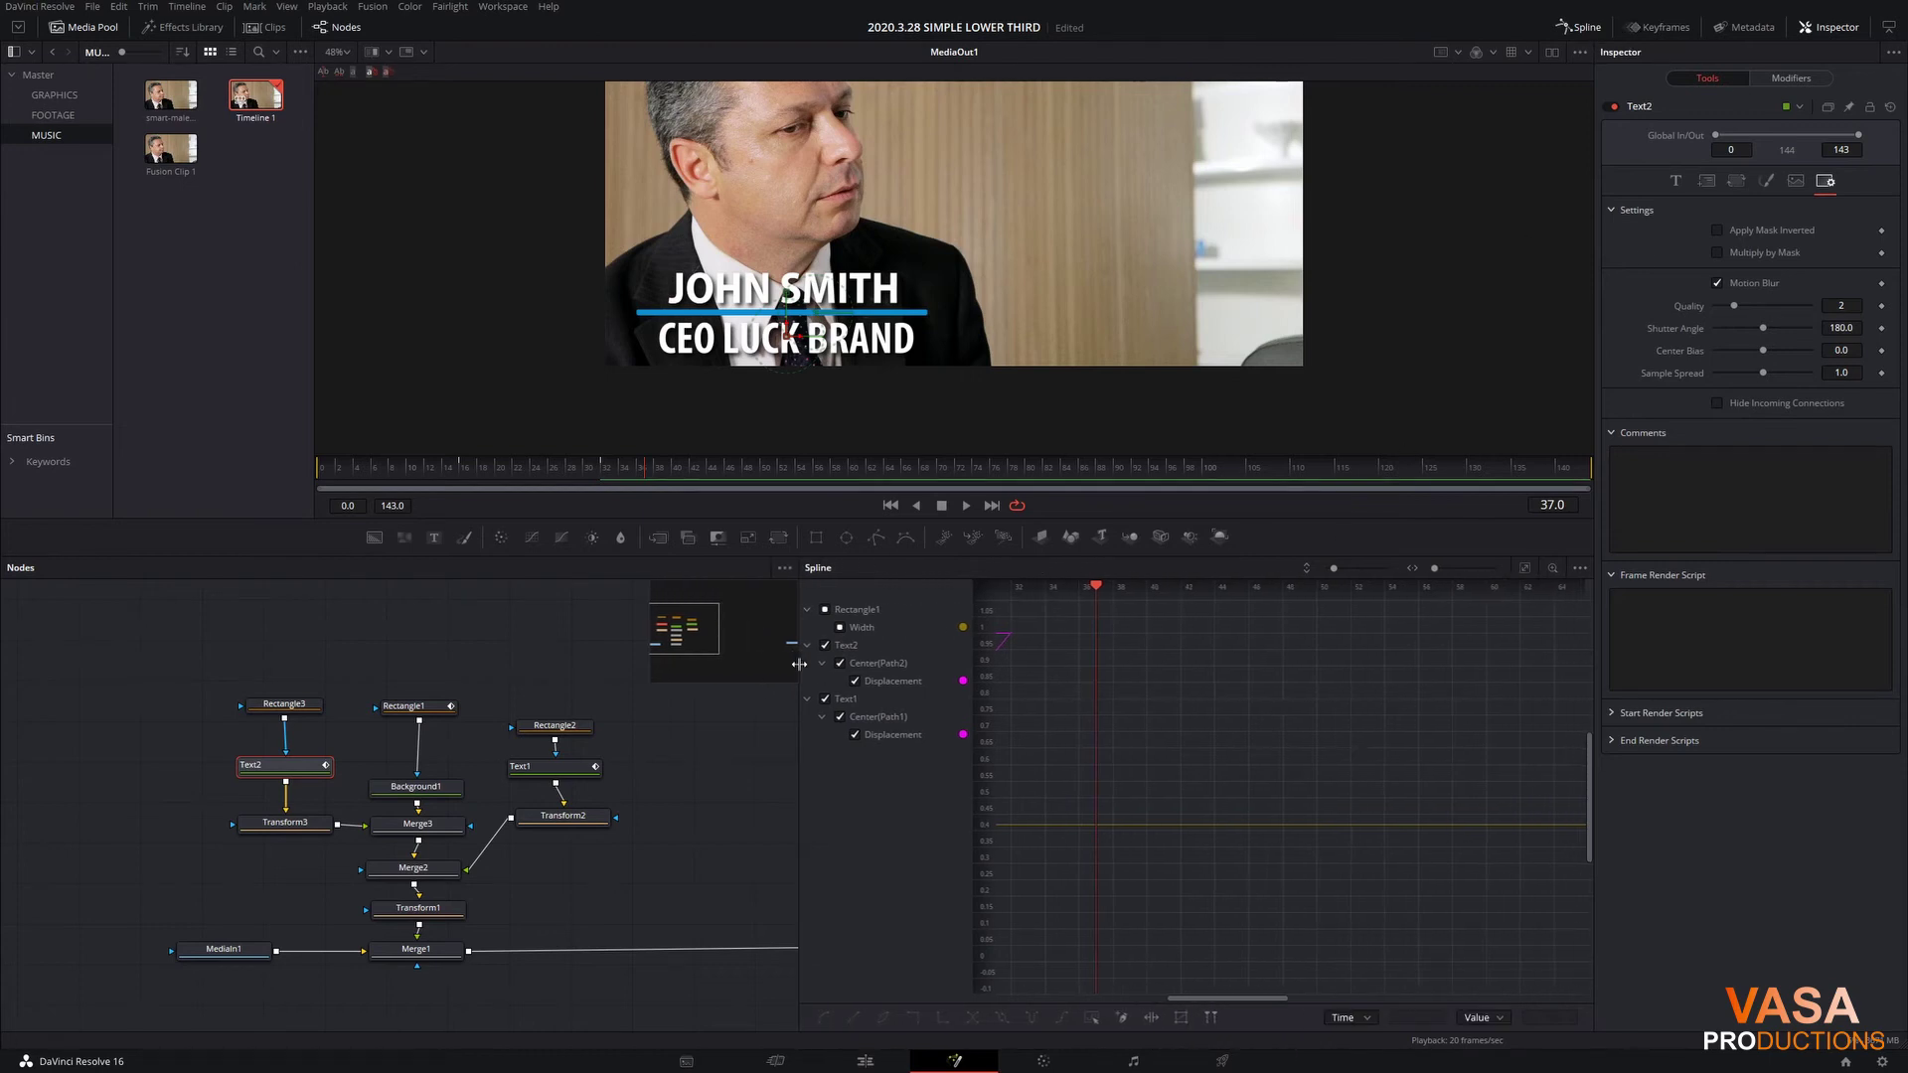
click(1526, 569)
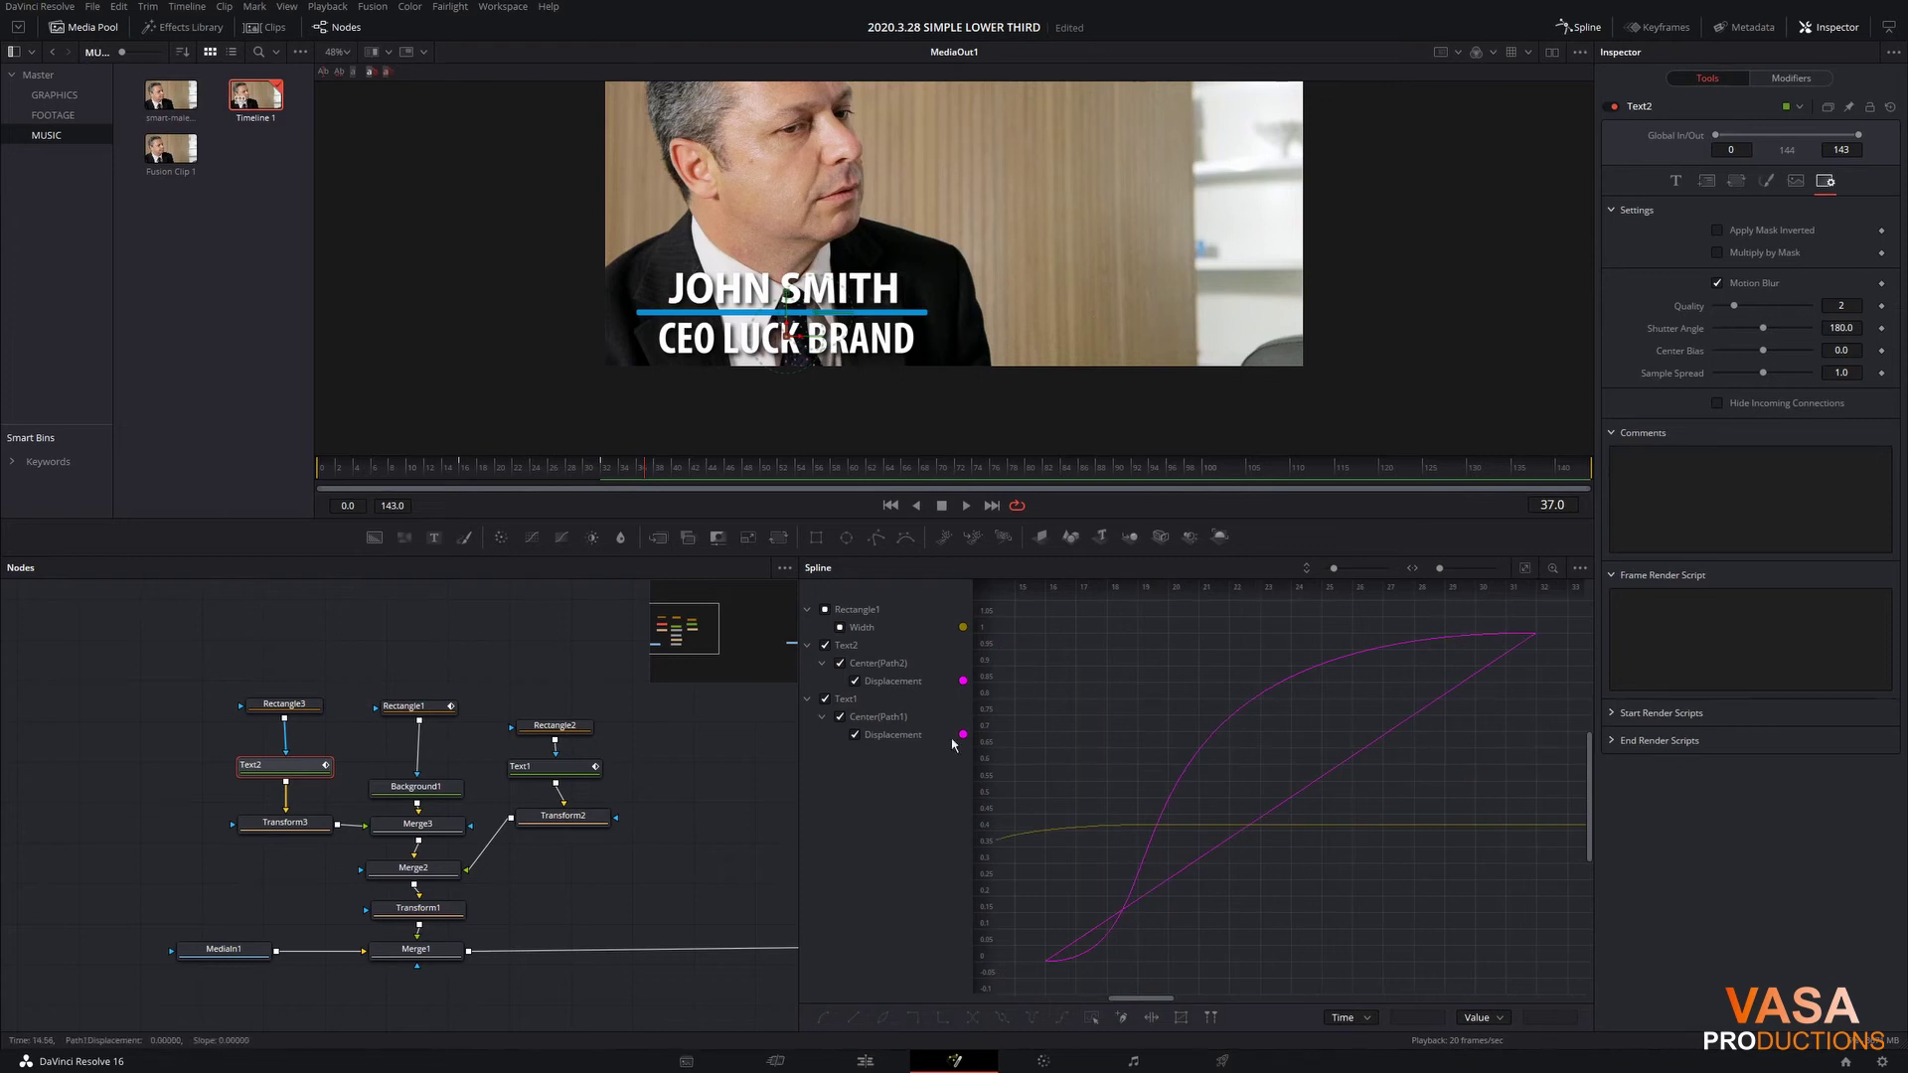
click(825, 699)
drag(1576, 989, 1027, 632)
key(s)
drag(1351, 639, 1048, 651)
Step: Review the eased slide-in, then return to the Edit page timeline
key(space)
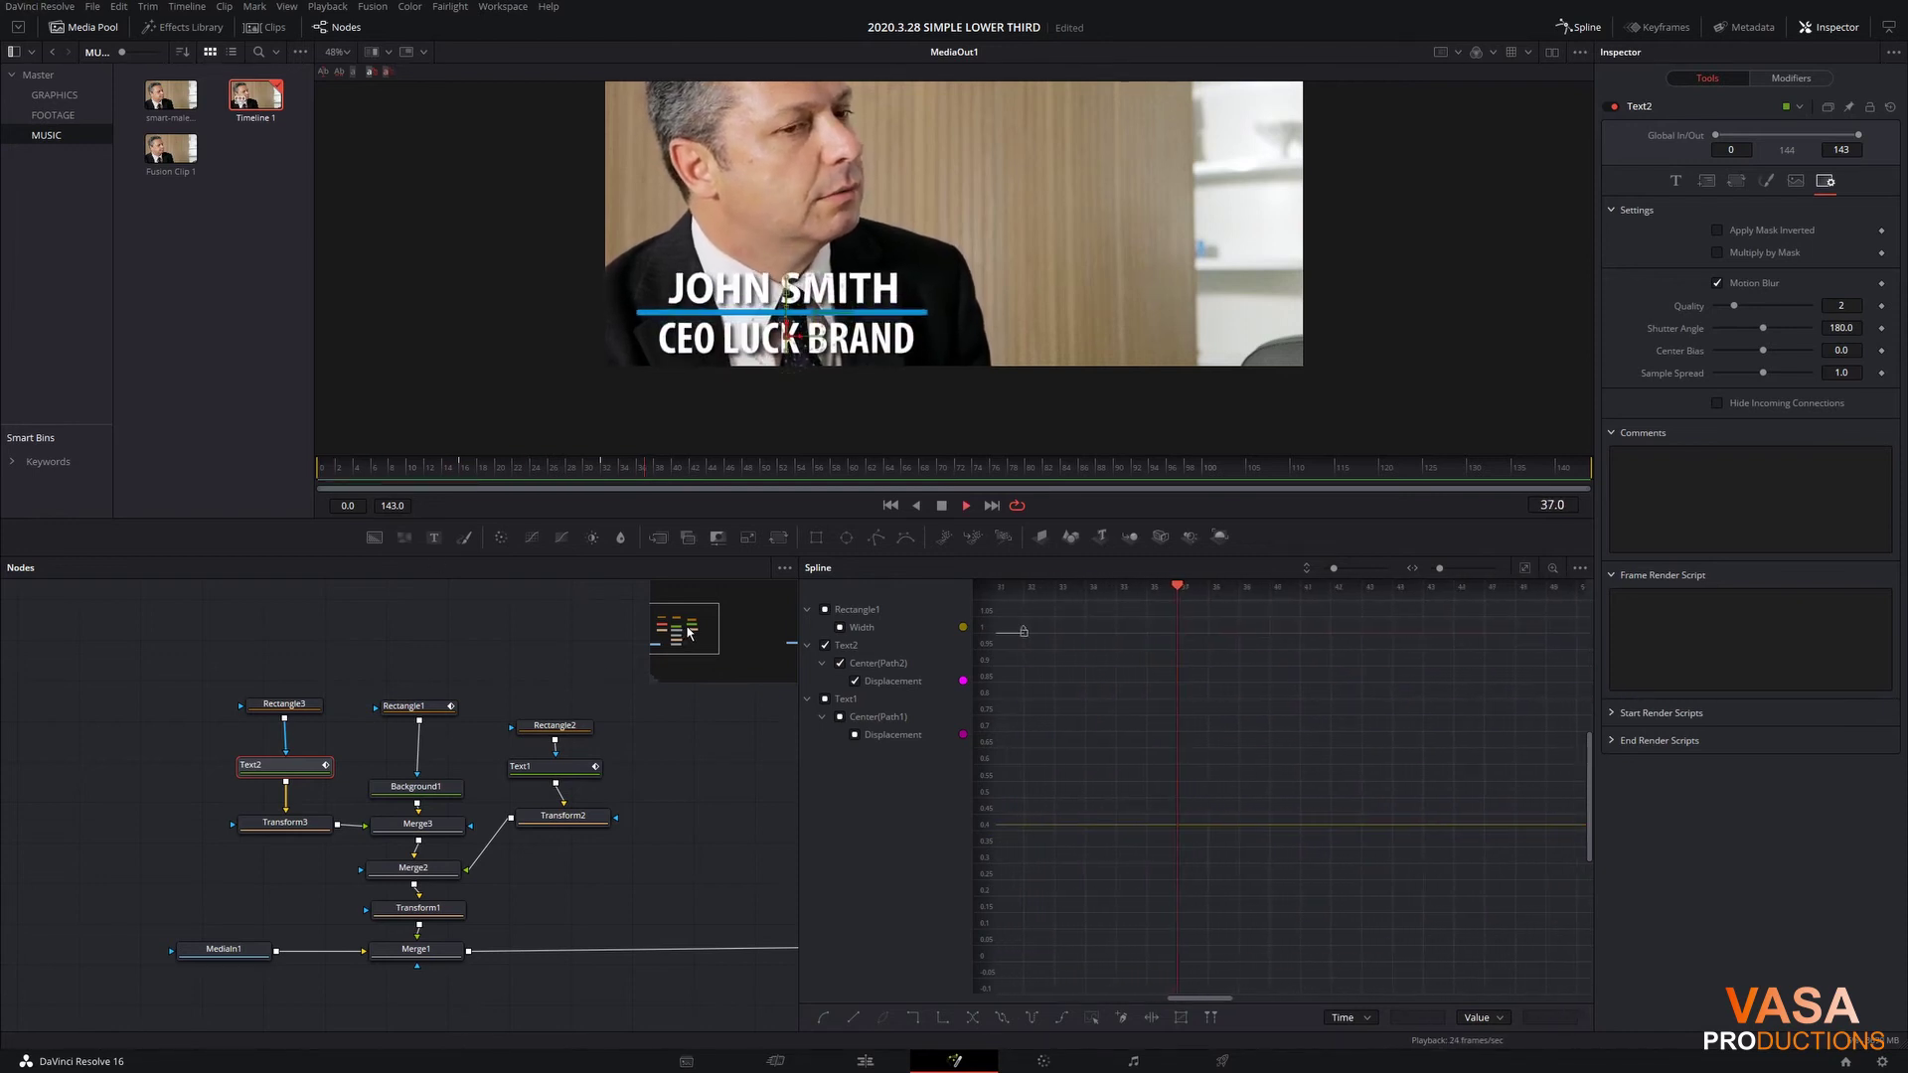
key(space)
drag(695, 556, 696, 593)
key(space)
key(space)
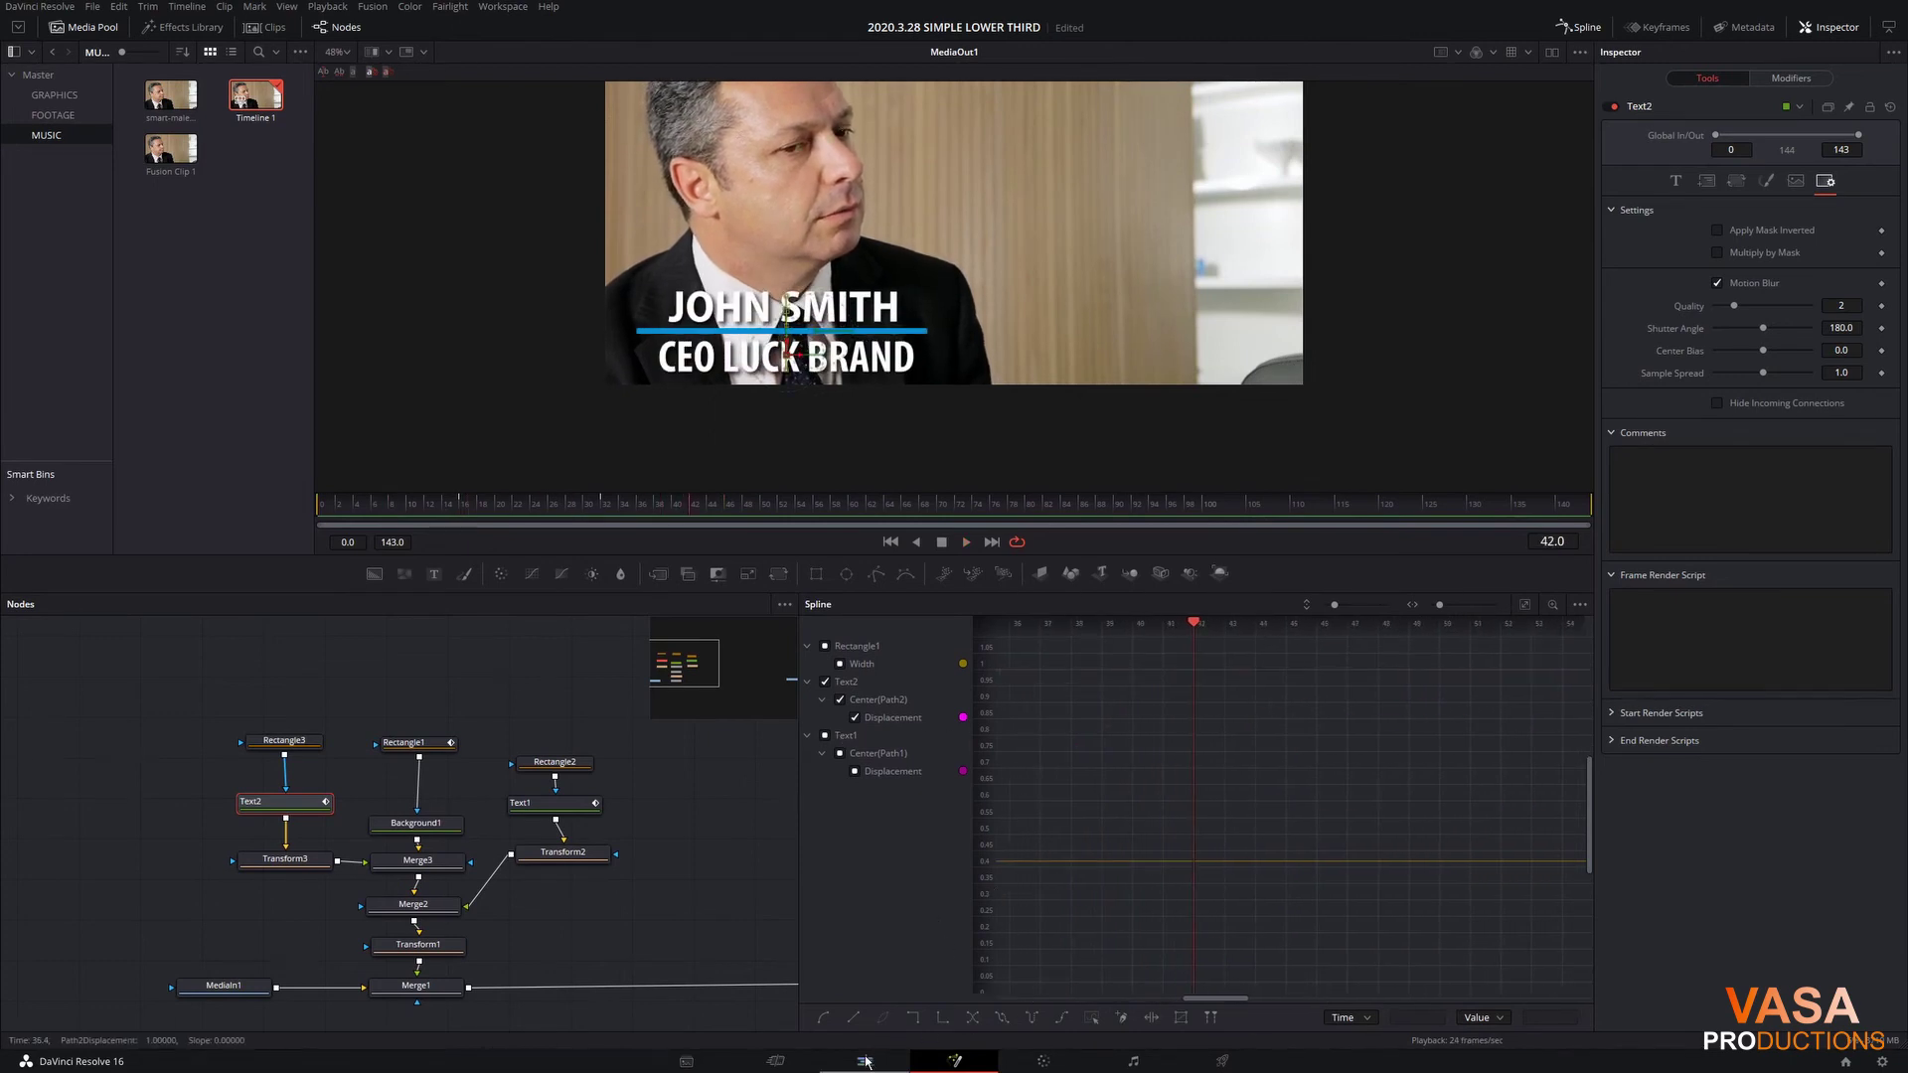
click(866, 1062)
key(Home)
key(space)
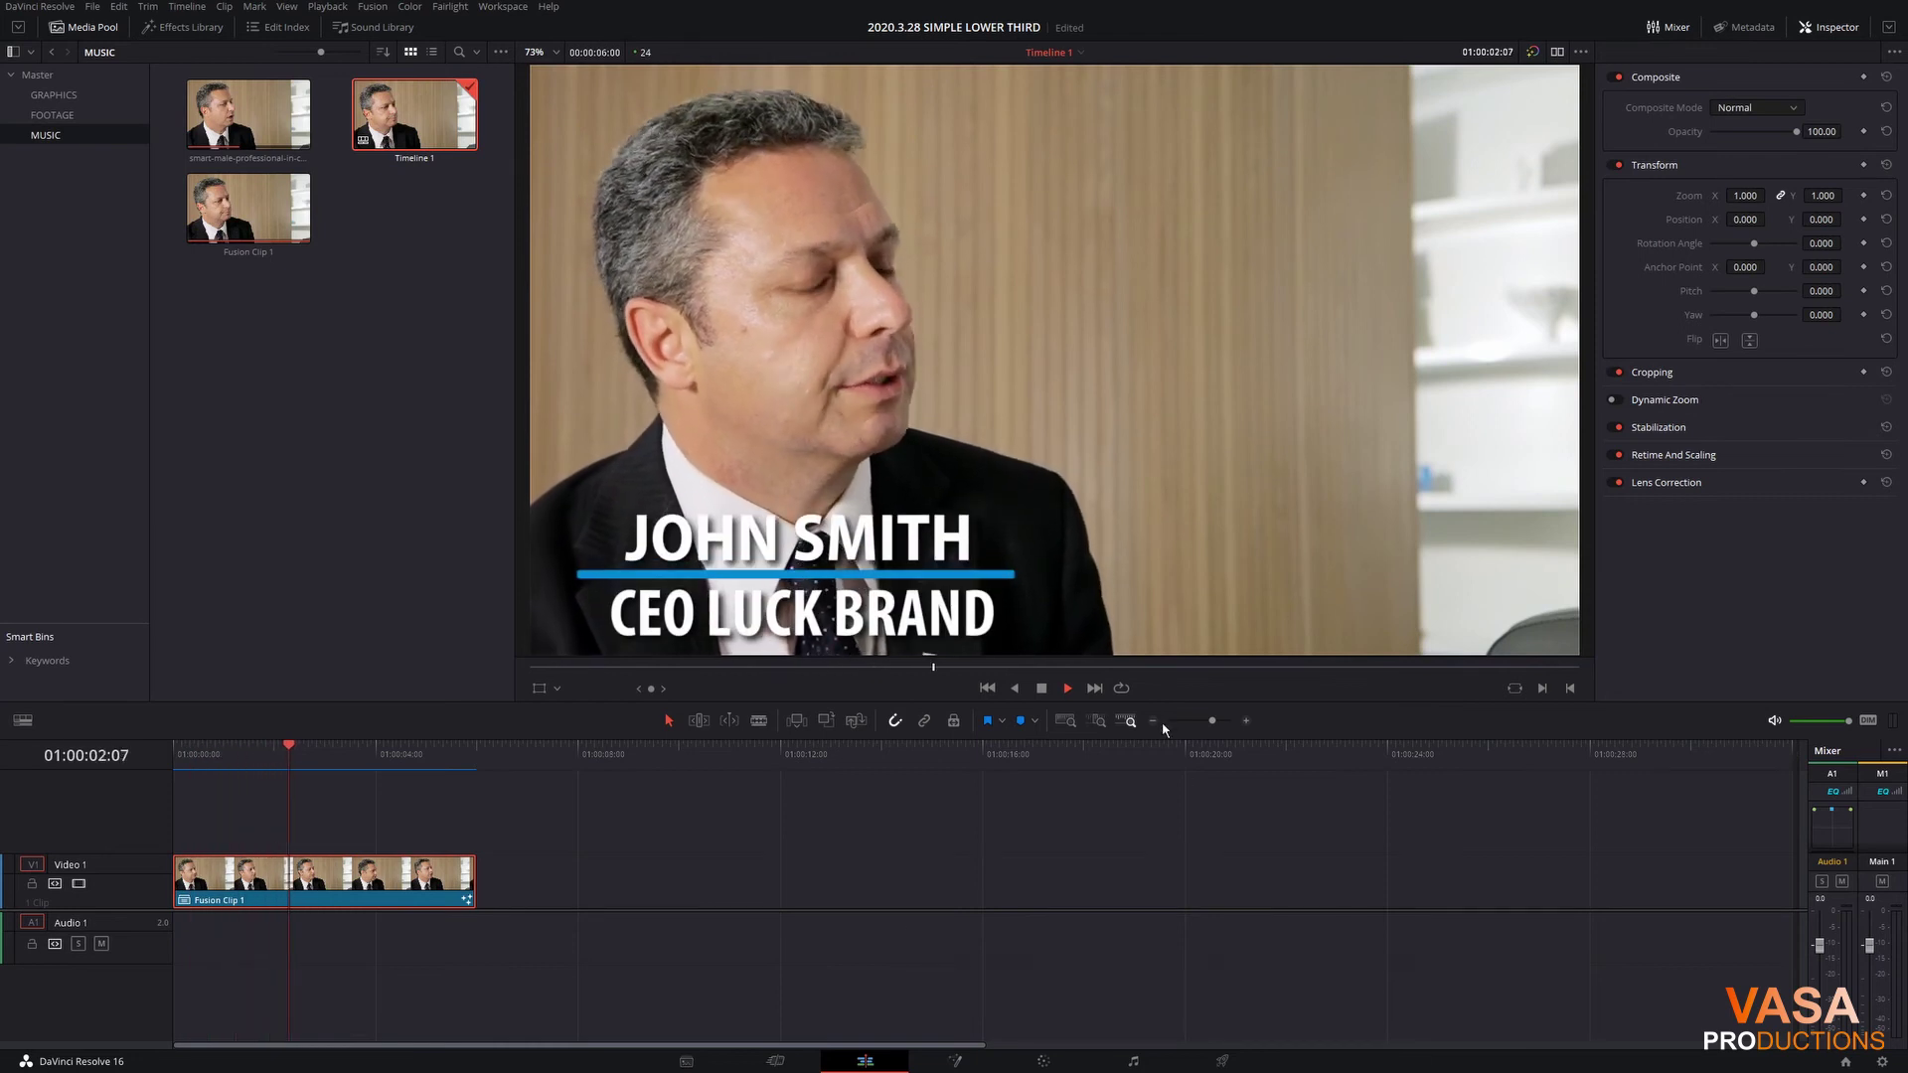
key(Home)
key(space)
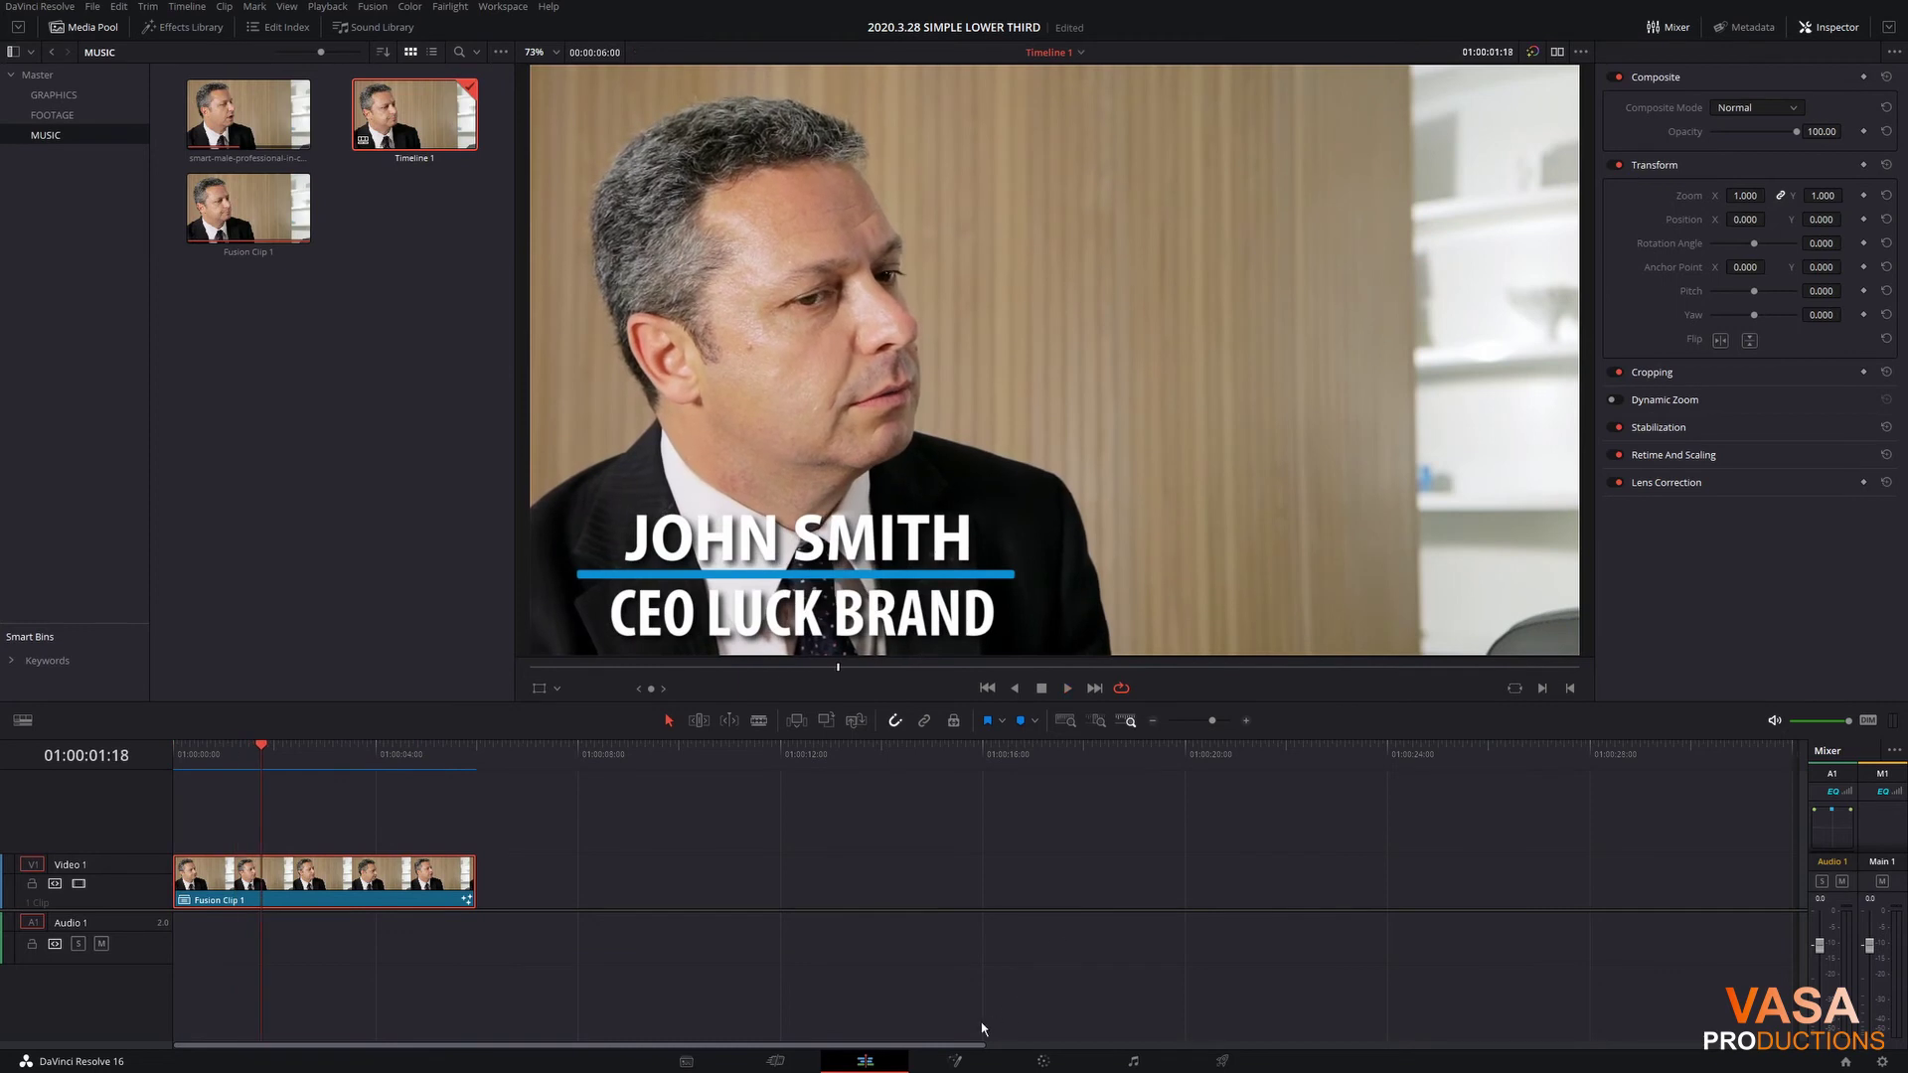
Step: Back in Fusion, keyframe Text1's Center at frame 118 and slide JOHN SMITH down behind the bar afterwards
click(954, 1061)
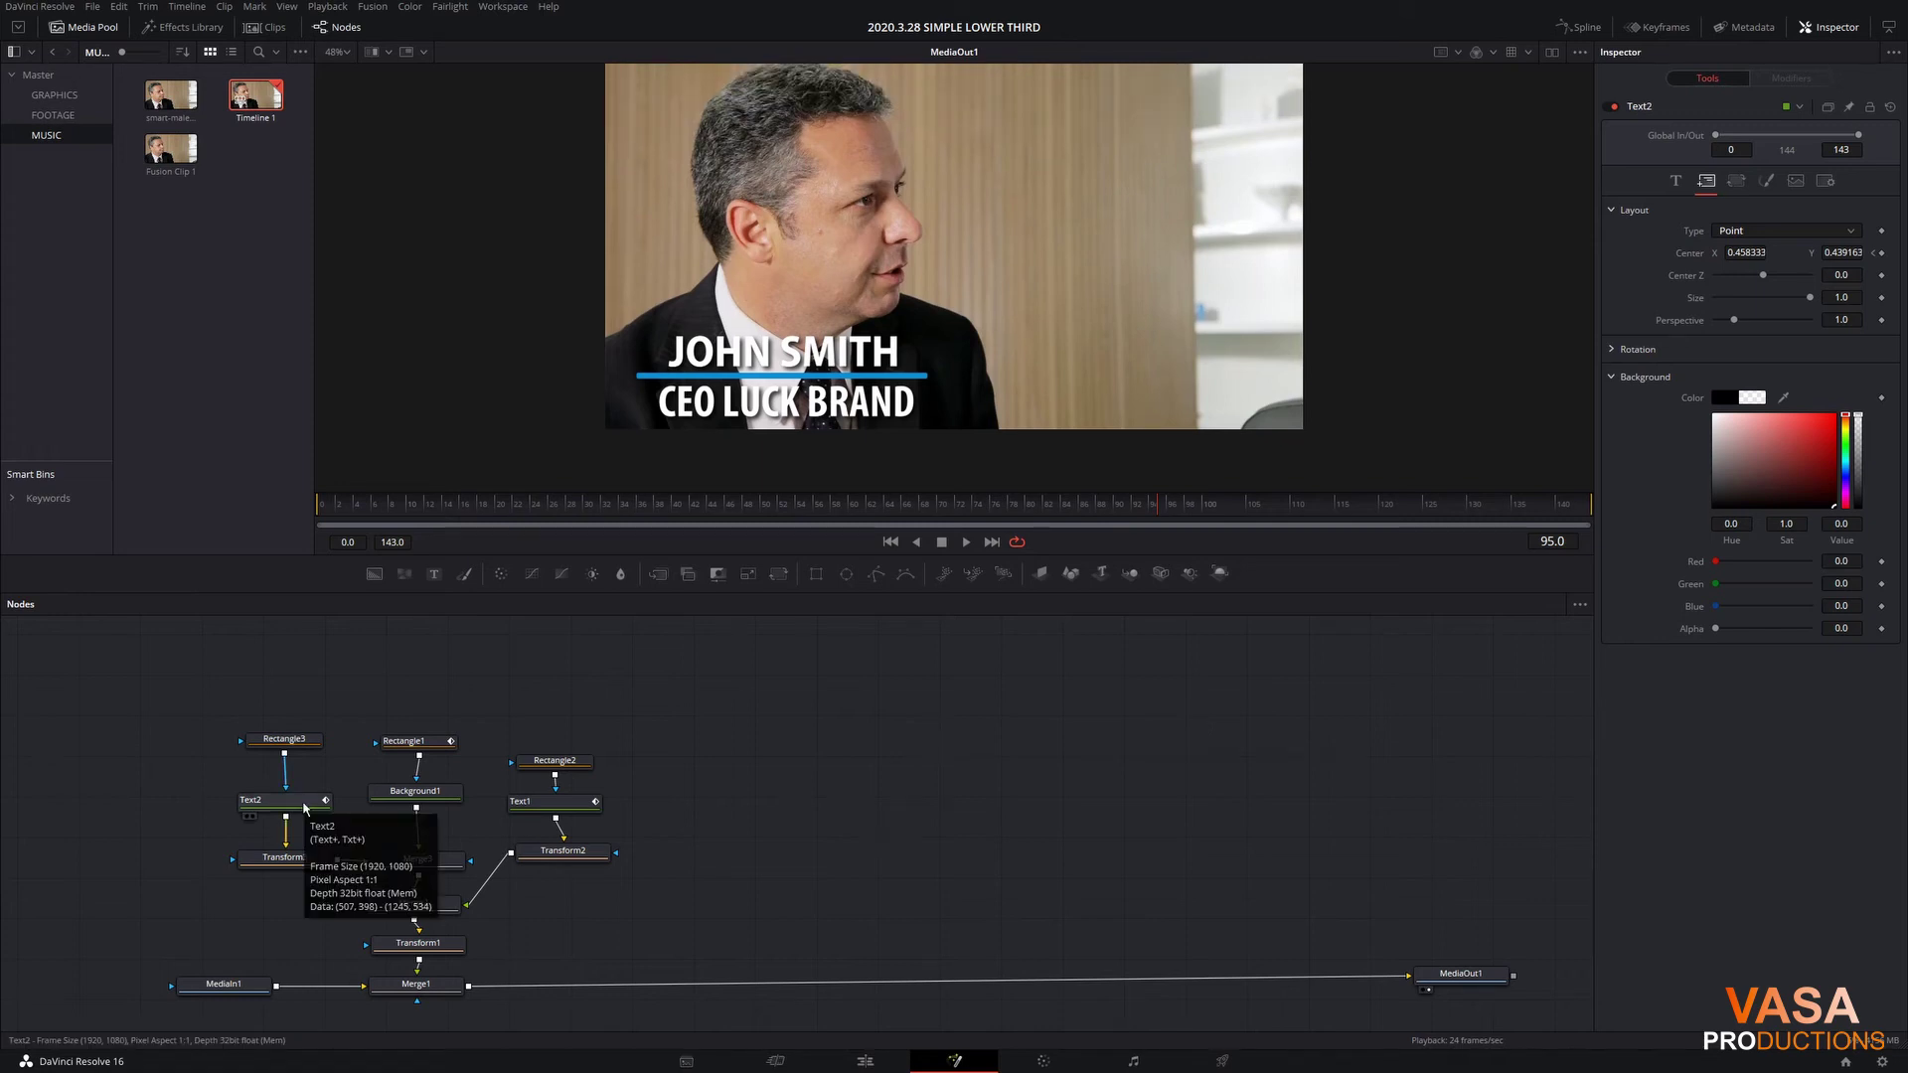
click(582, 802)
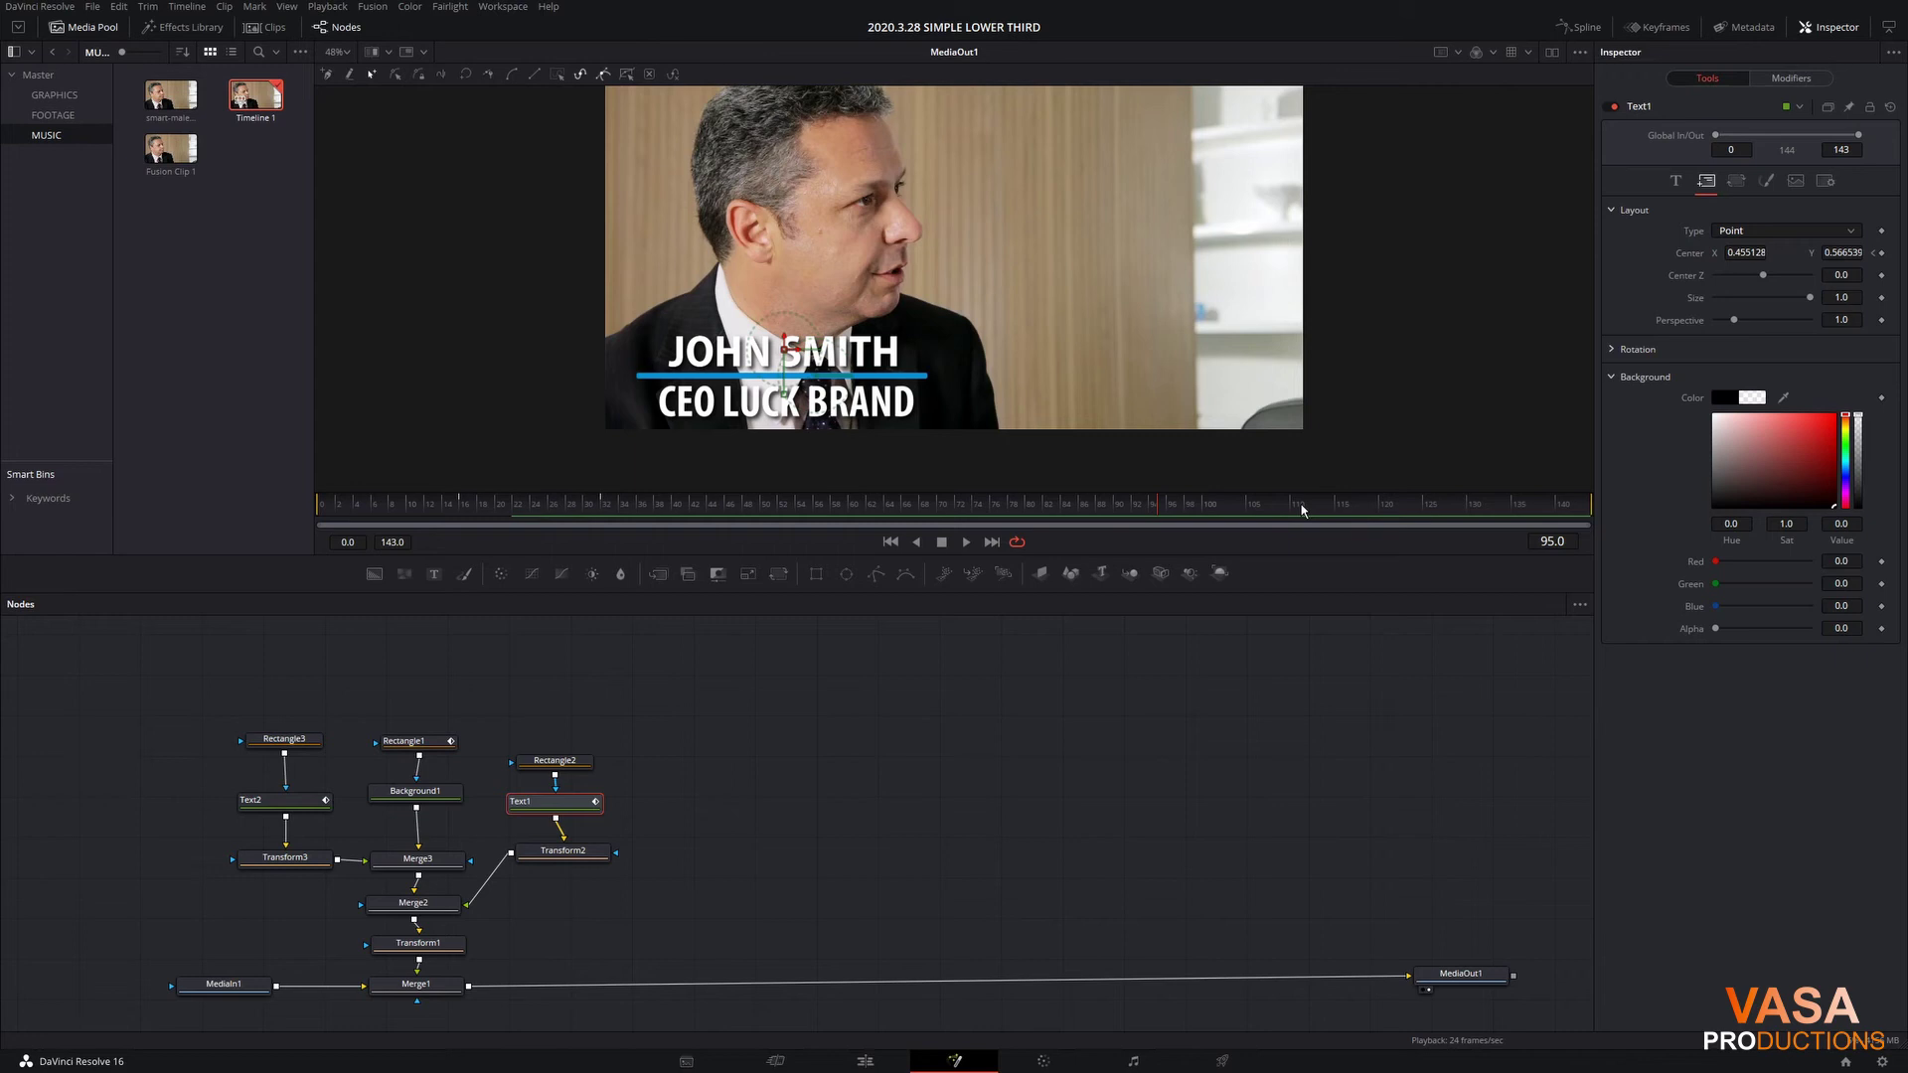
drag(1397, 516, 1592, 512)
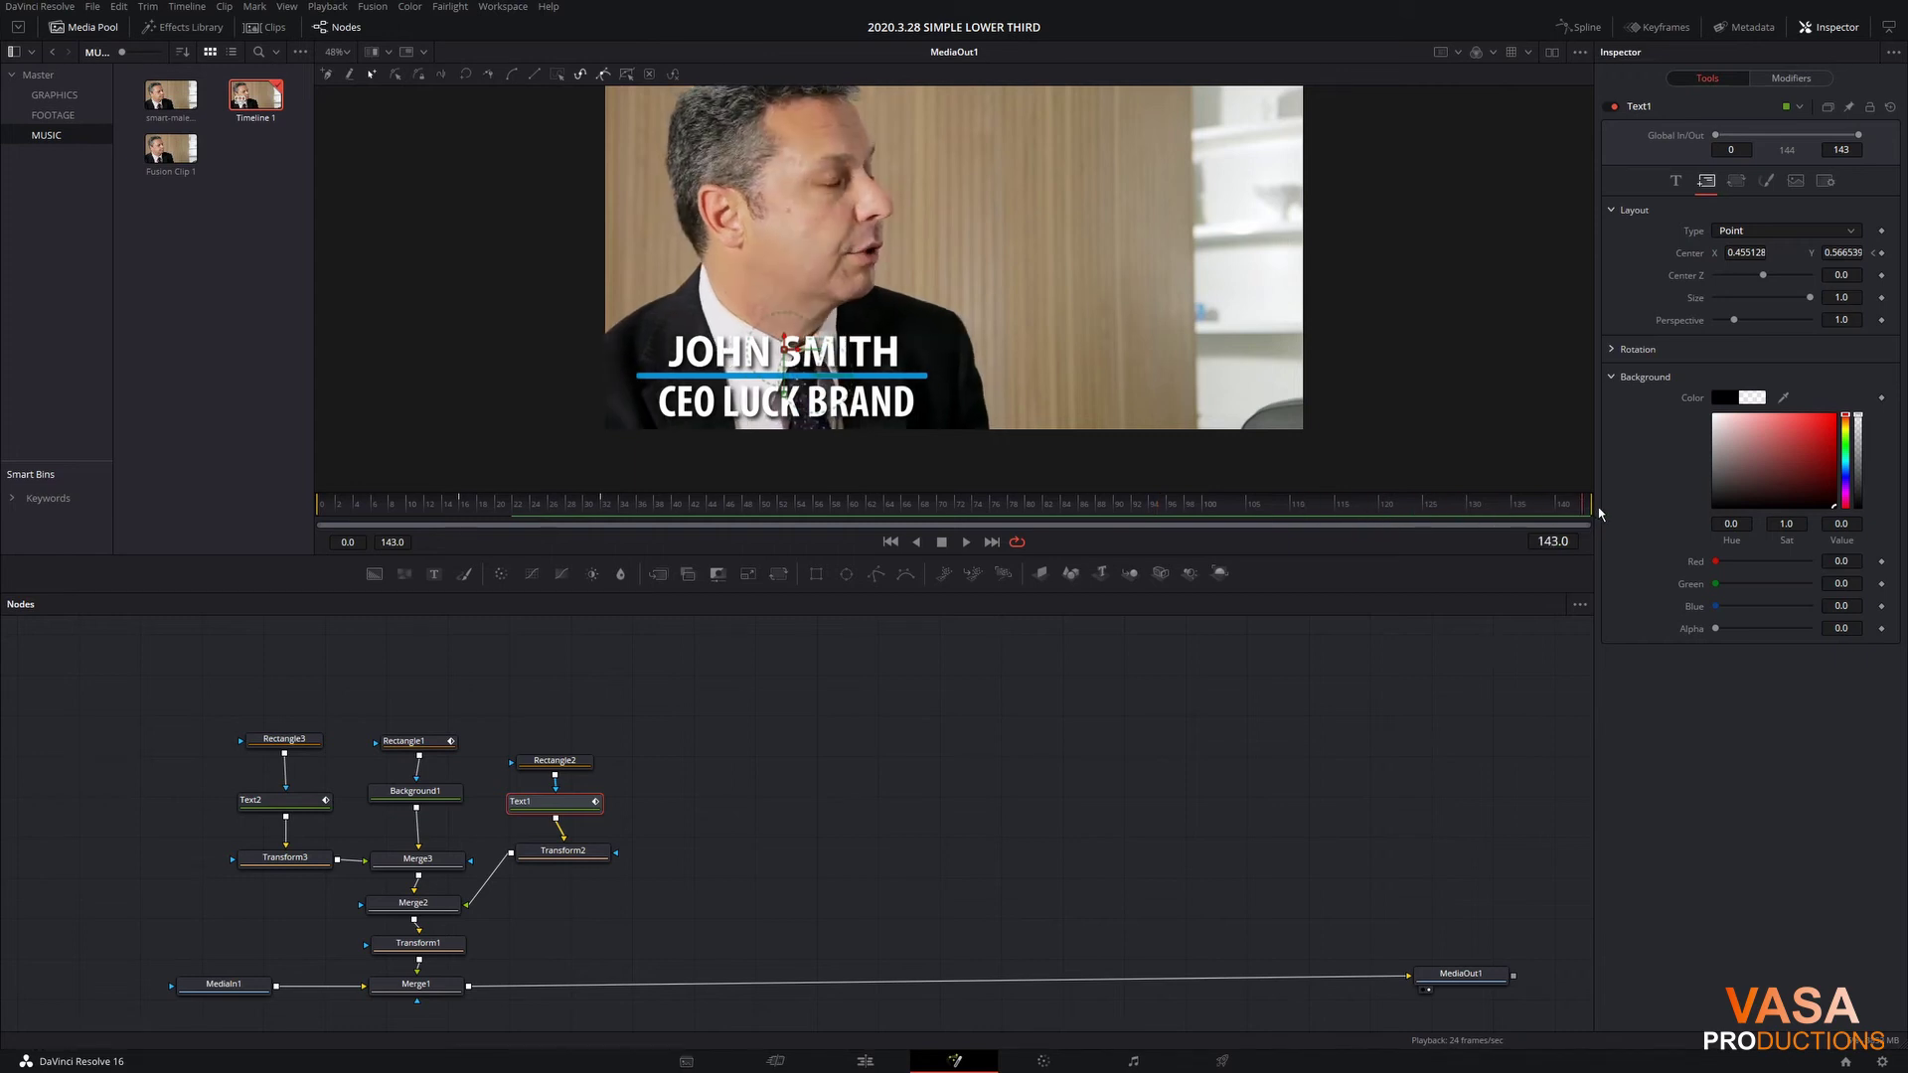
drag(1599, 513, 1473, 511)
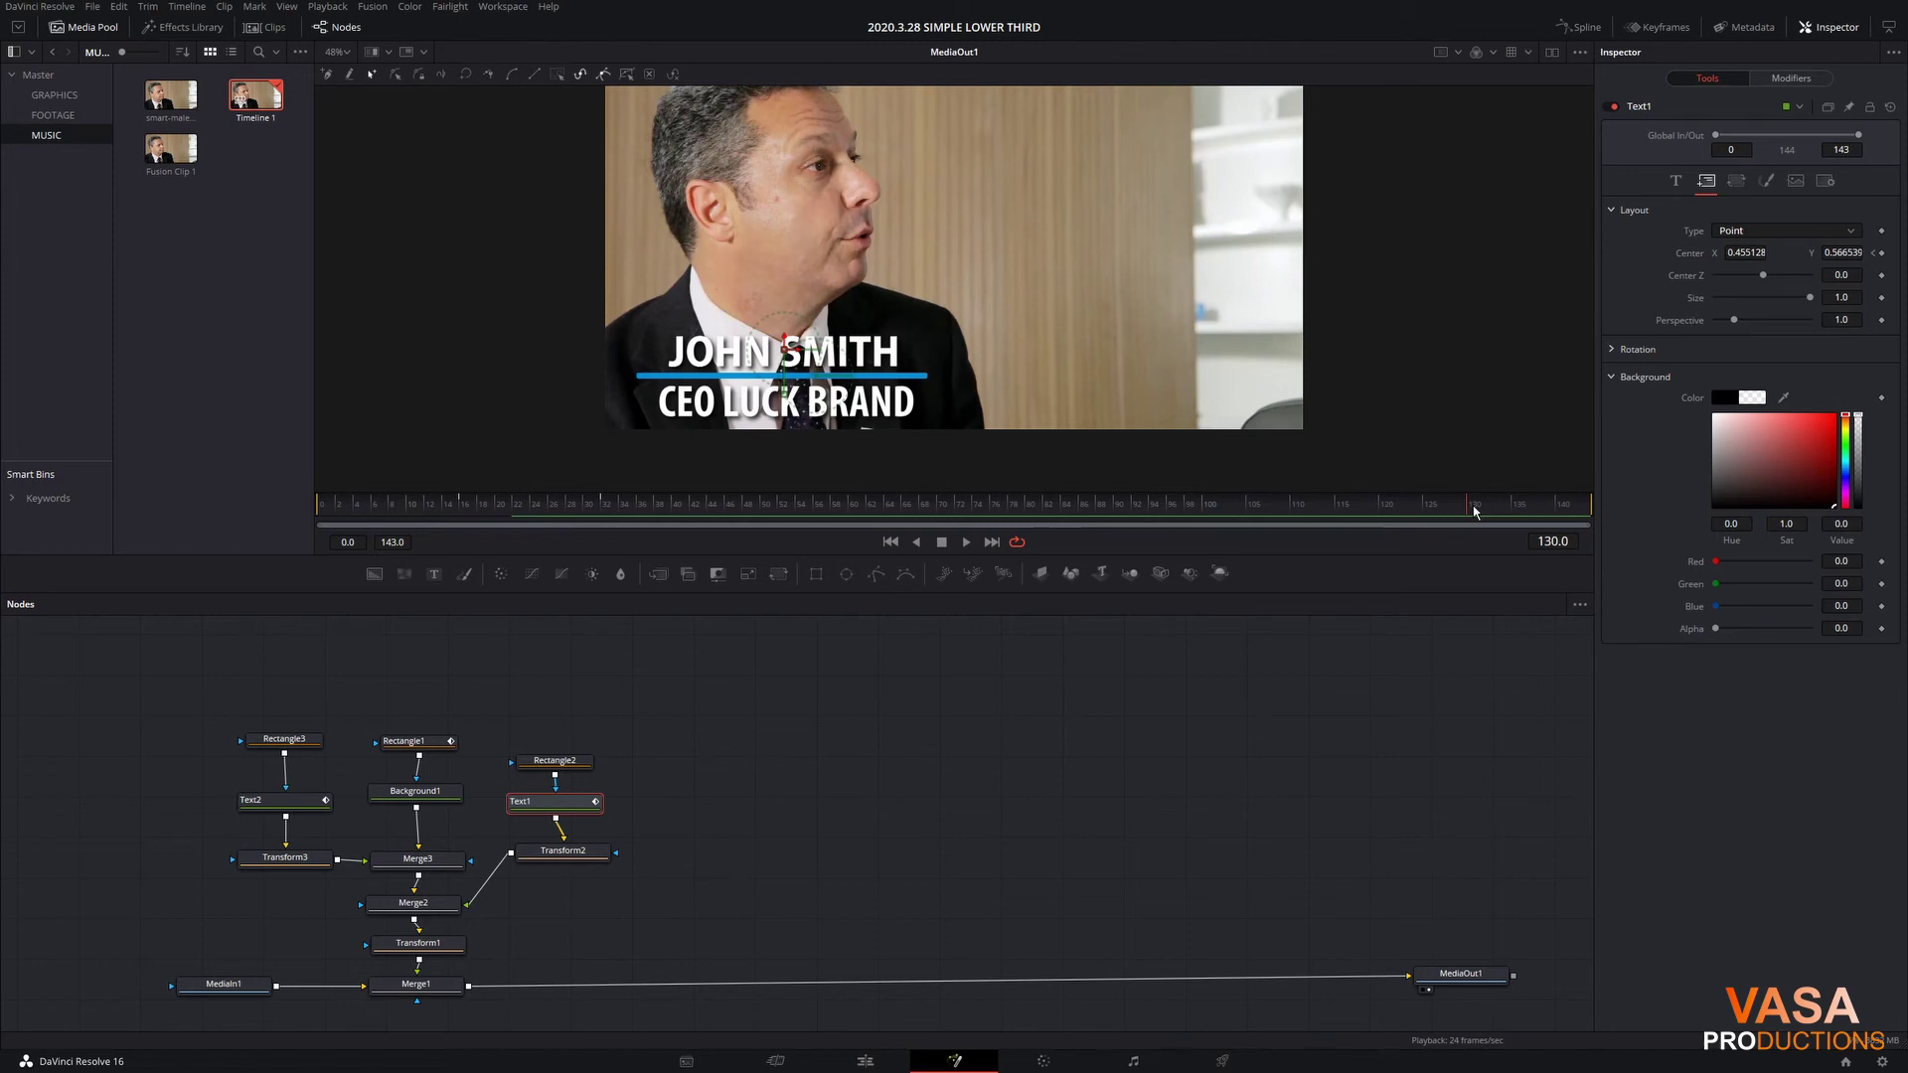
drag(1382, 513, 1370, 515)
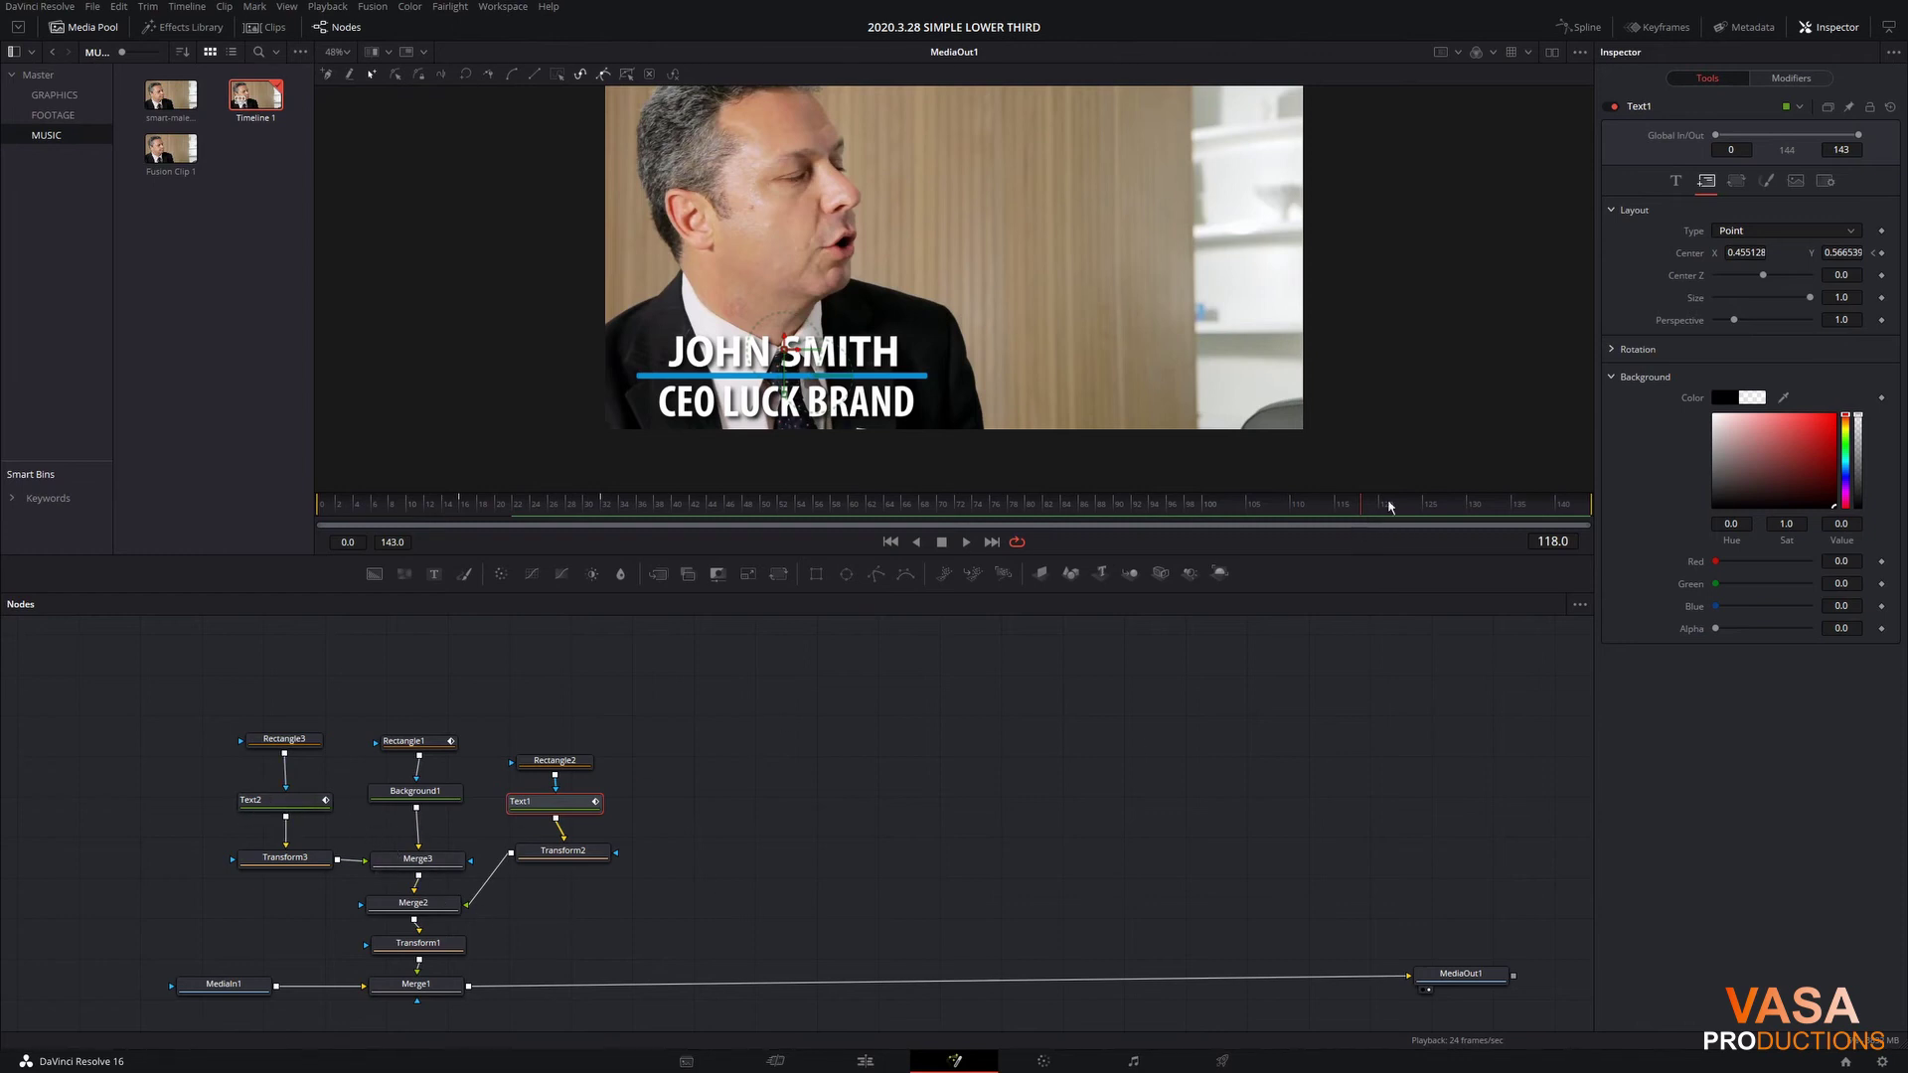
click(1882, 253)
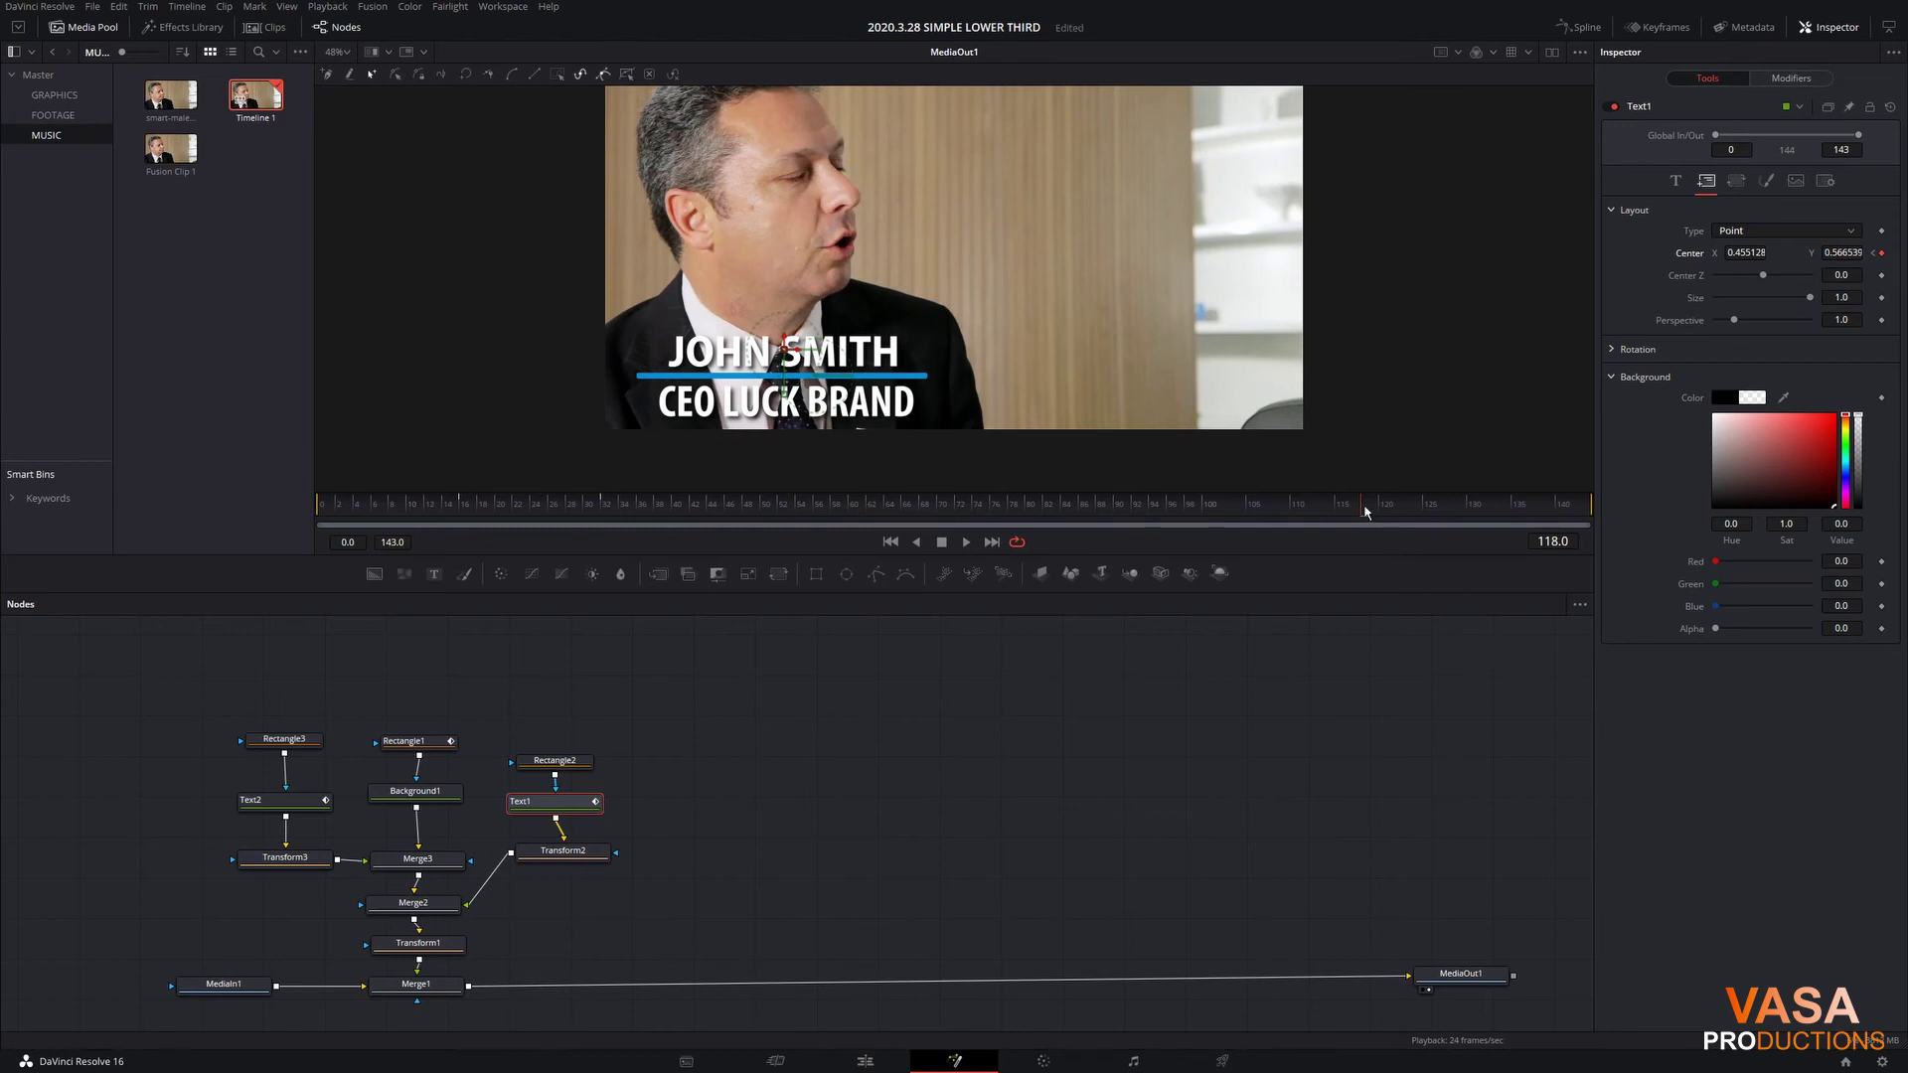
drag(1366, 512, 1505, 508)
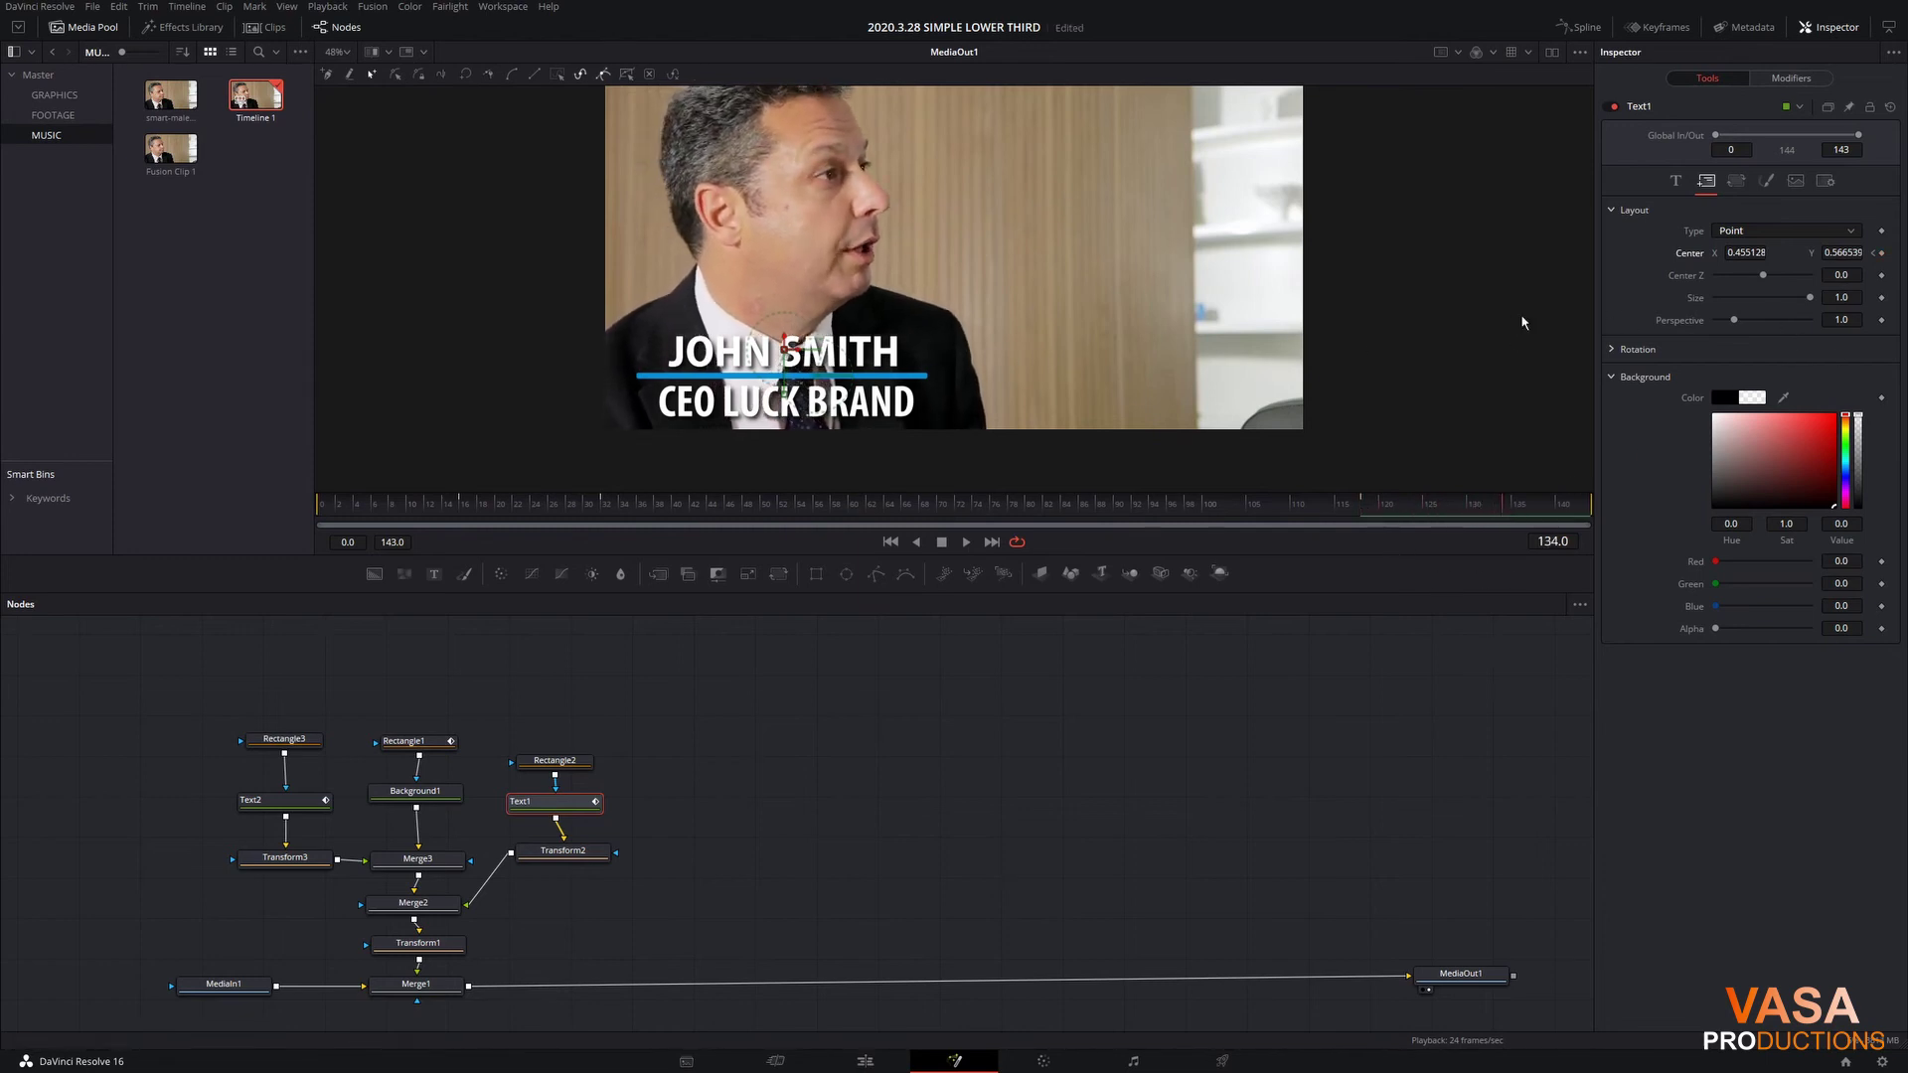
drag(782, 340, 784, 379)
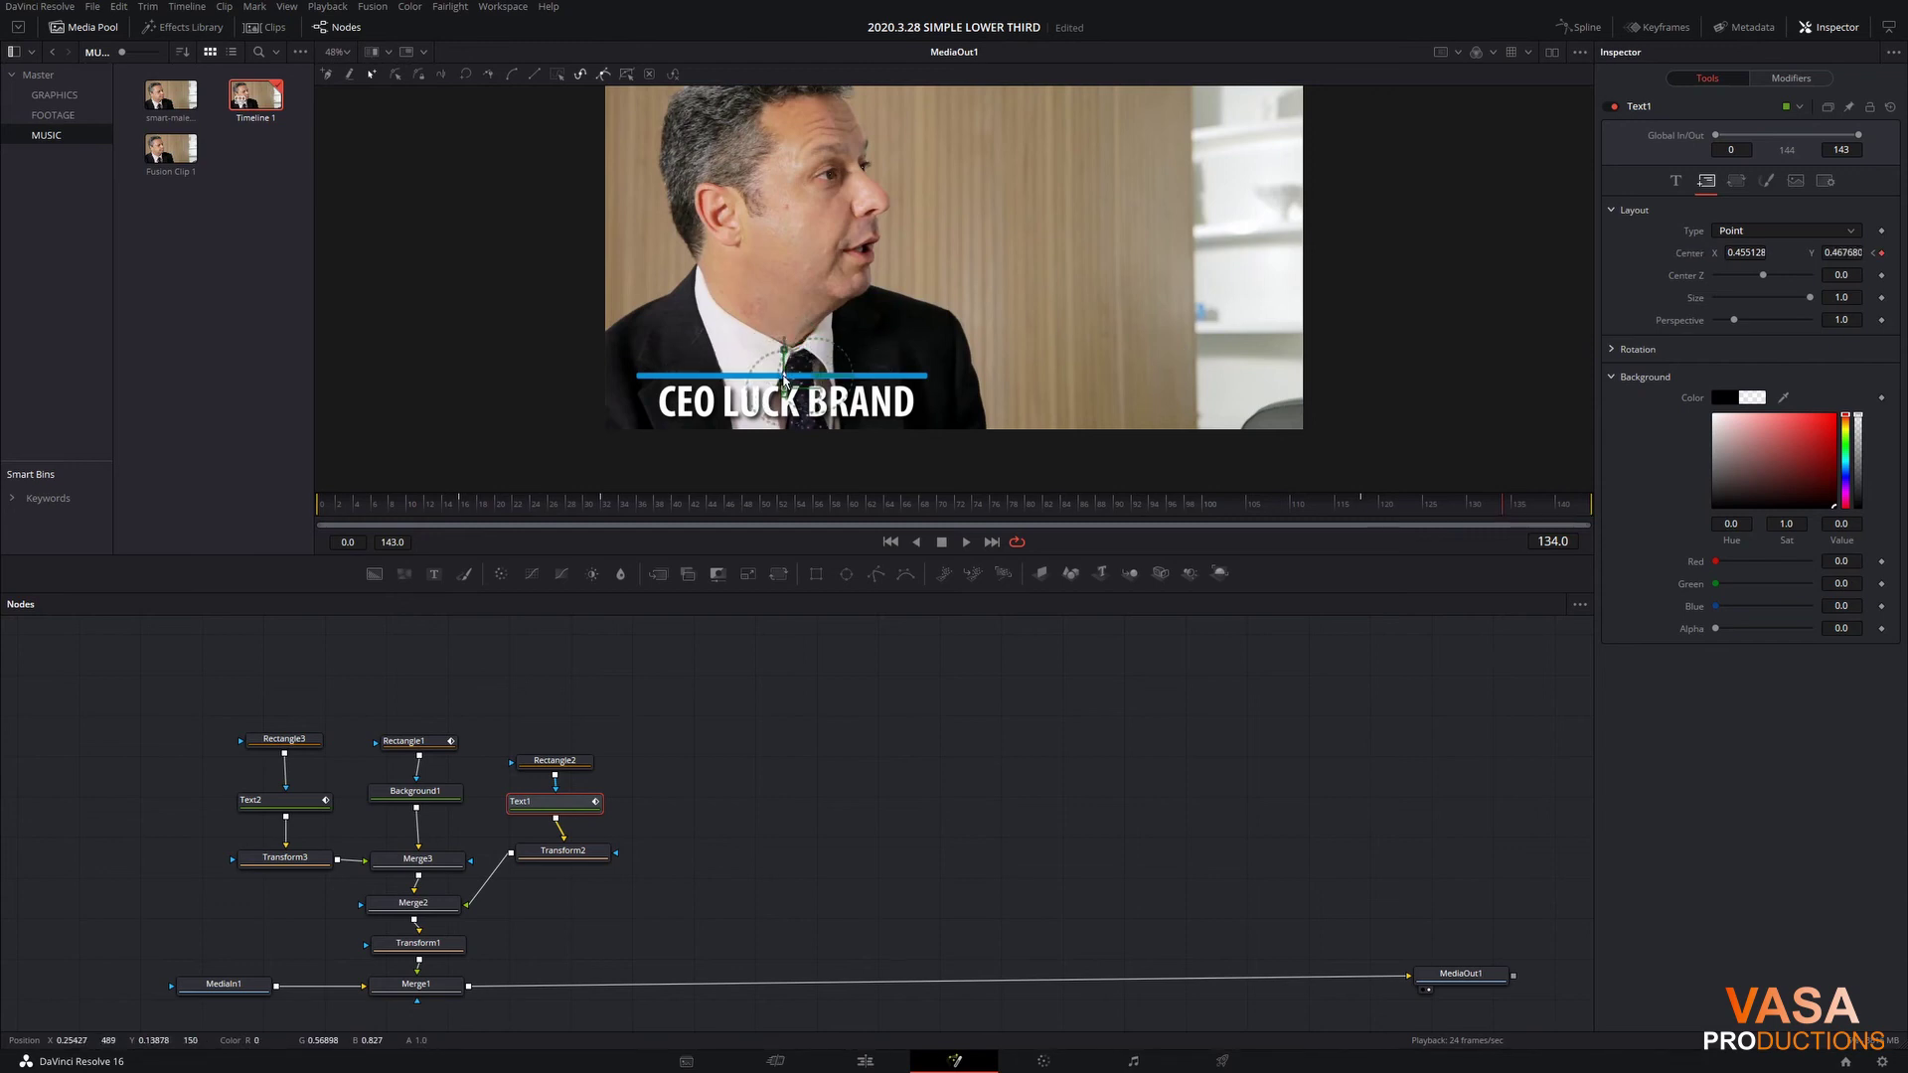
Step: Keyframe Text2's Center at frame 118 and raise CEO LUCK BRAND out of view by frame 133
click(1375, 512)
drag(1374, 515, 1368, 514)
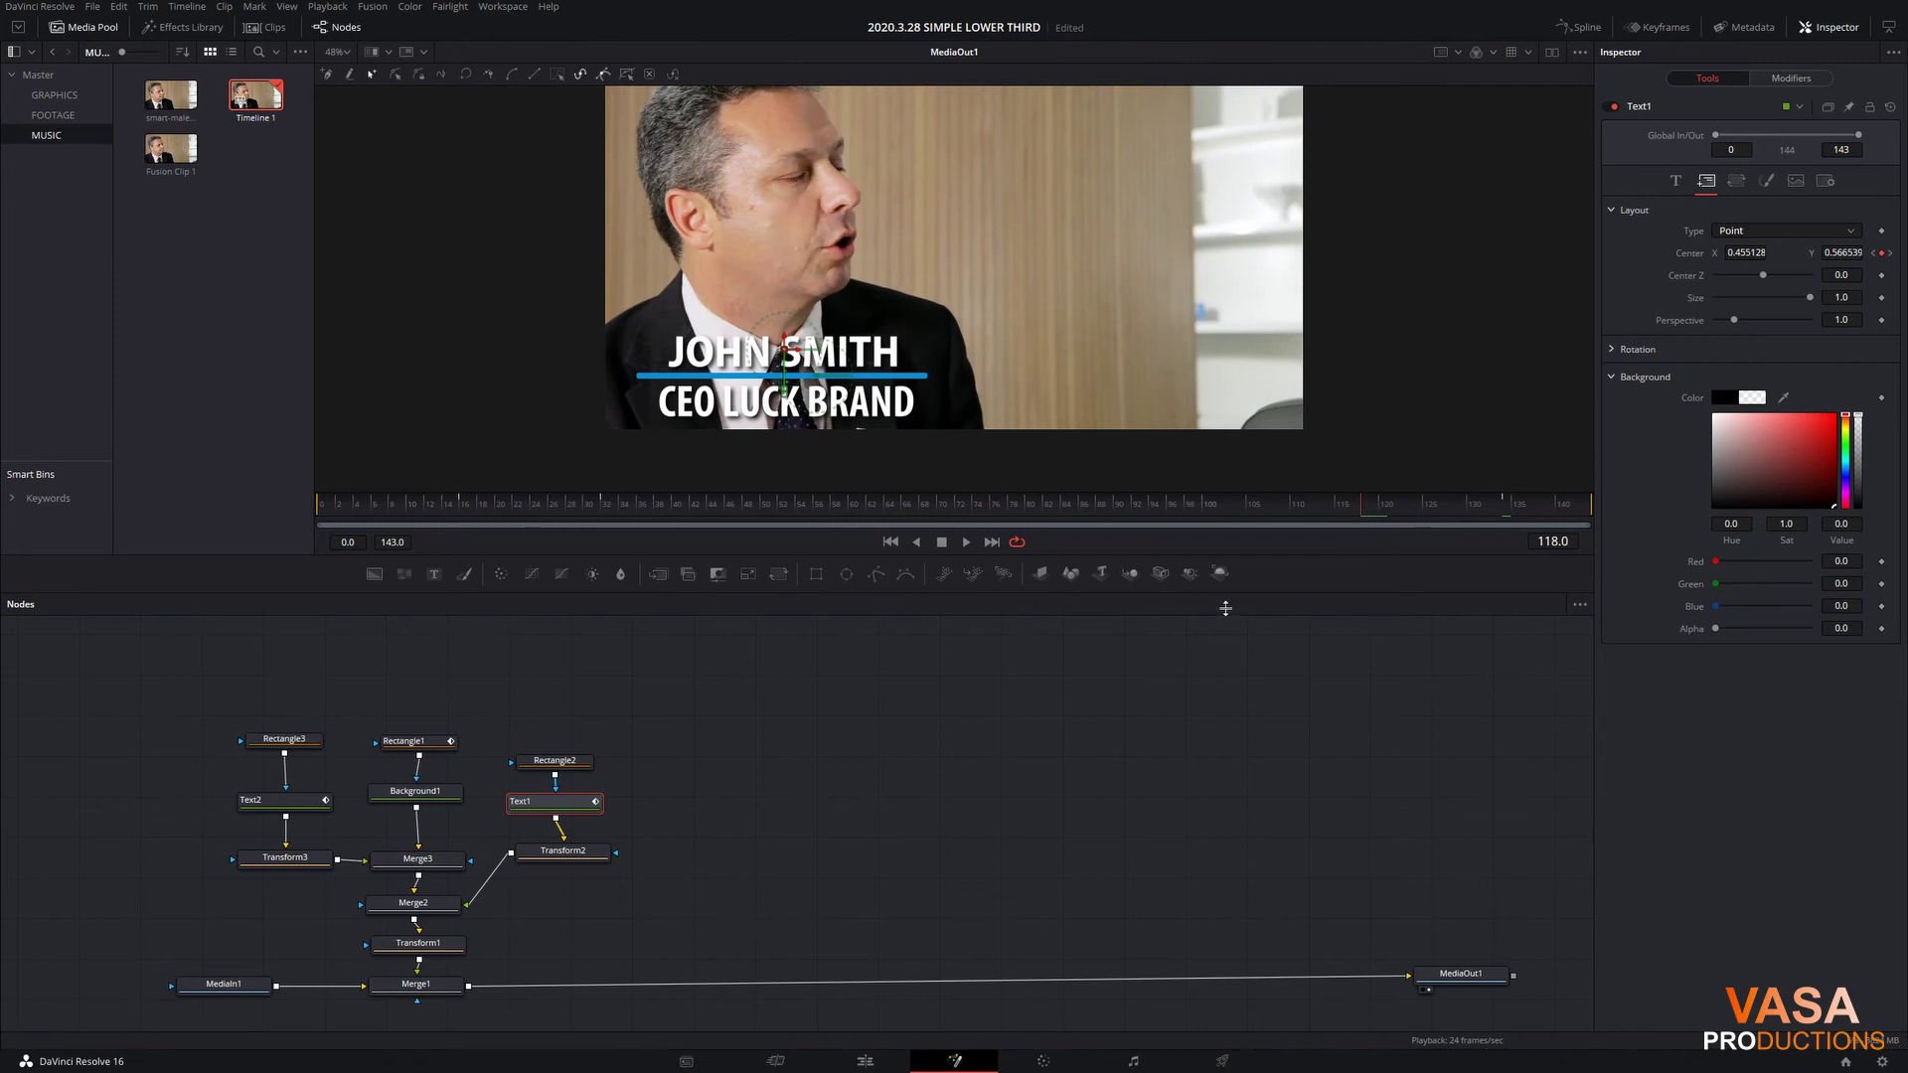
click(283, 801)
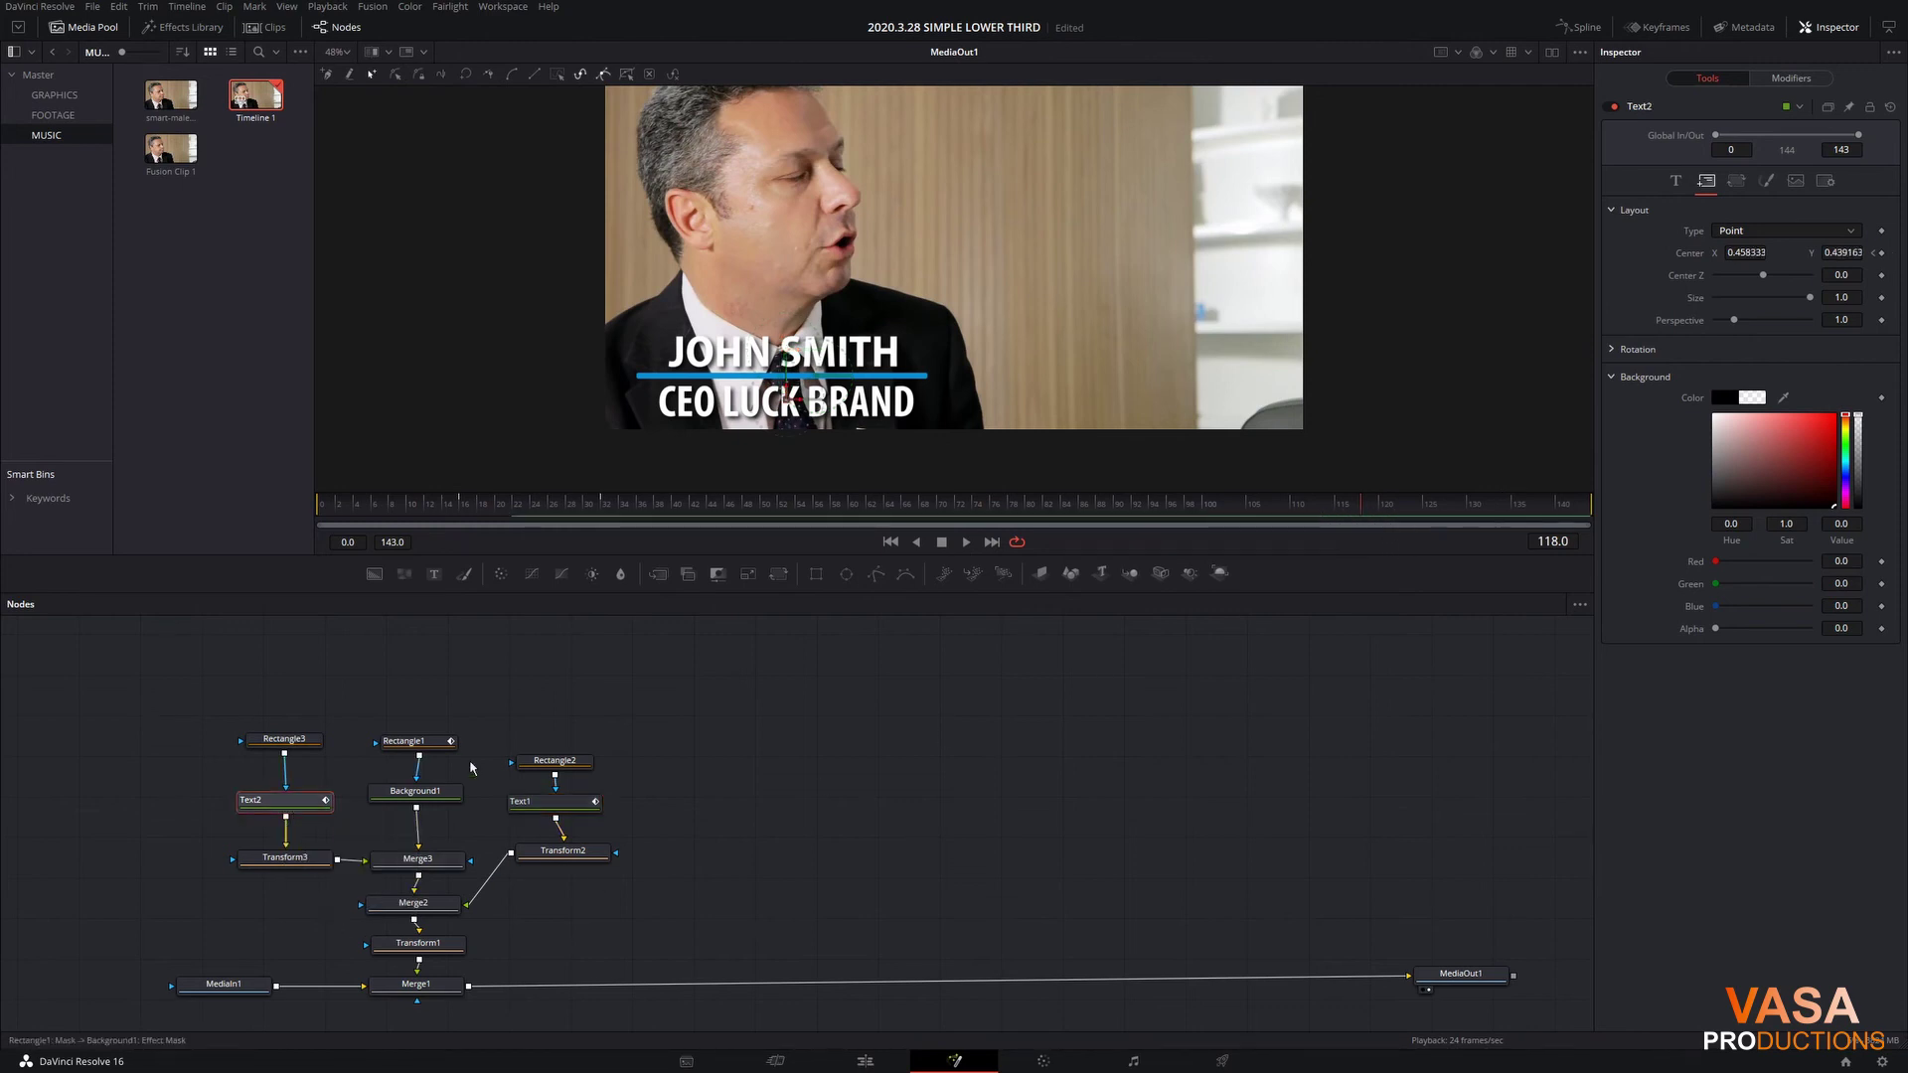
click(1882, 254)
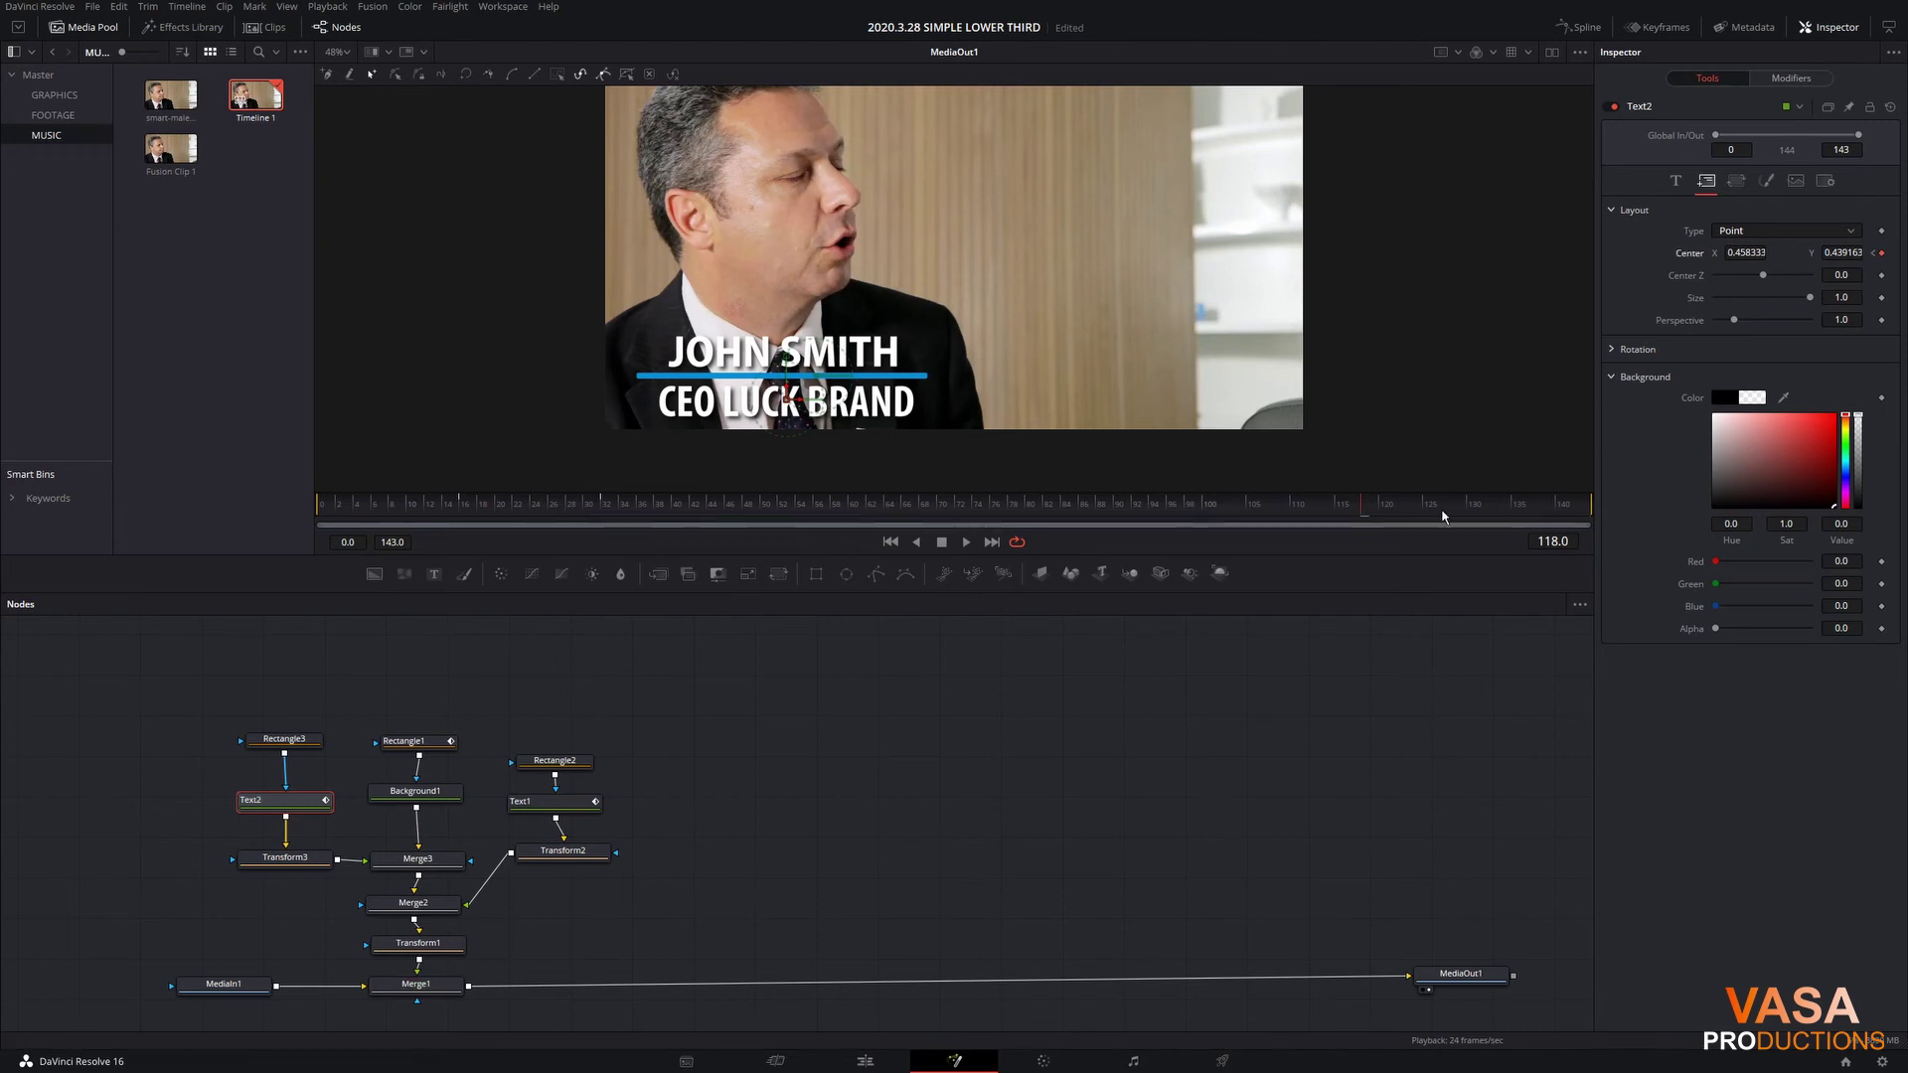
click(1487, 514)
drag(1488, 515, 1504, 513)
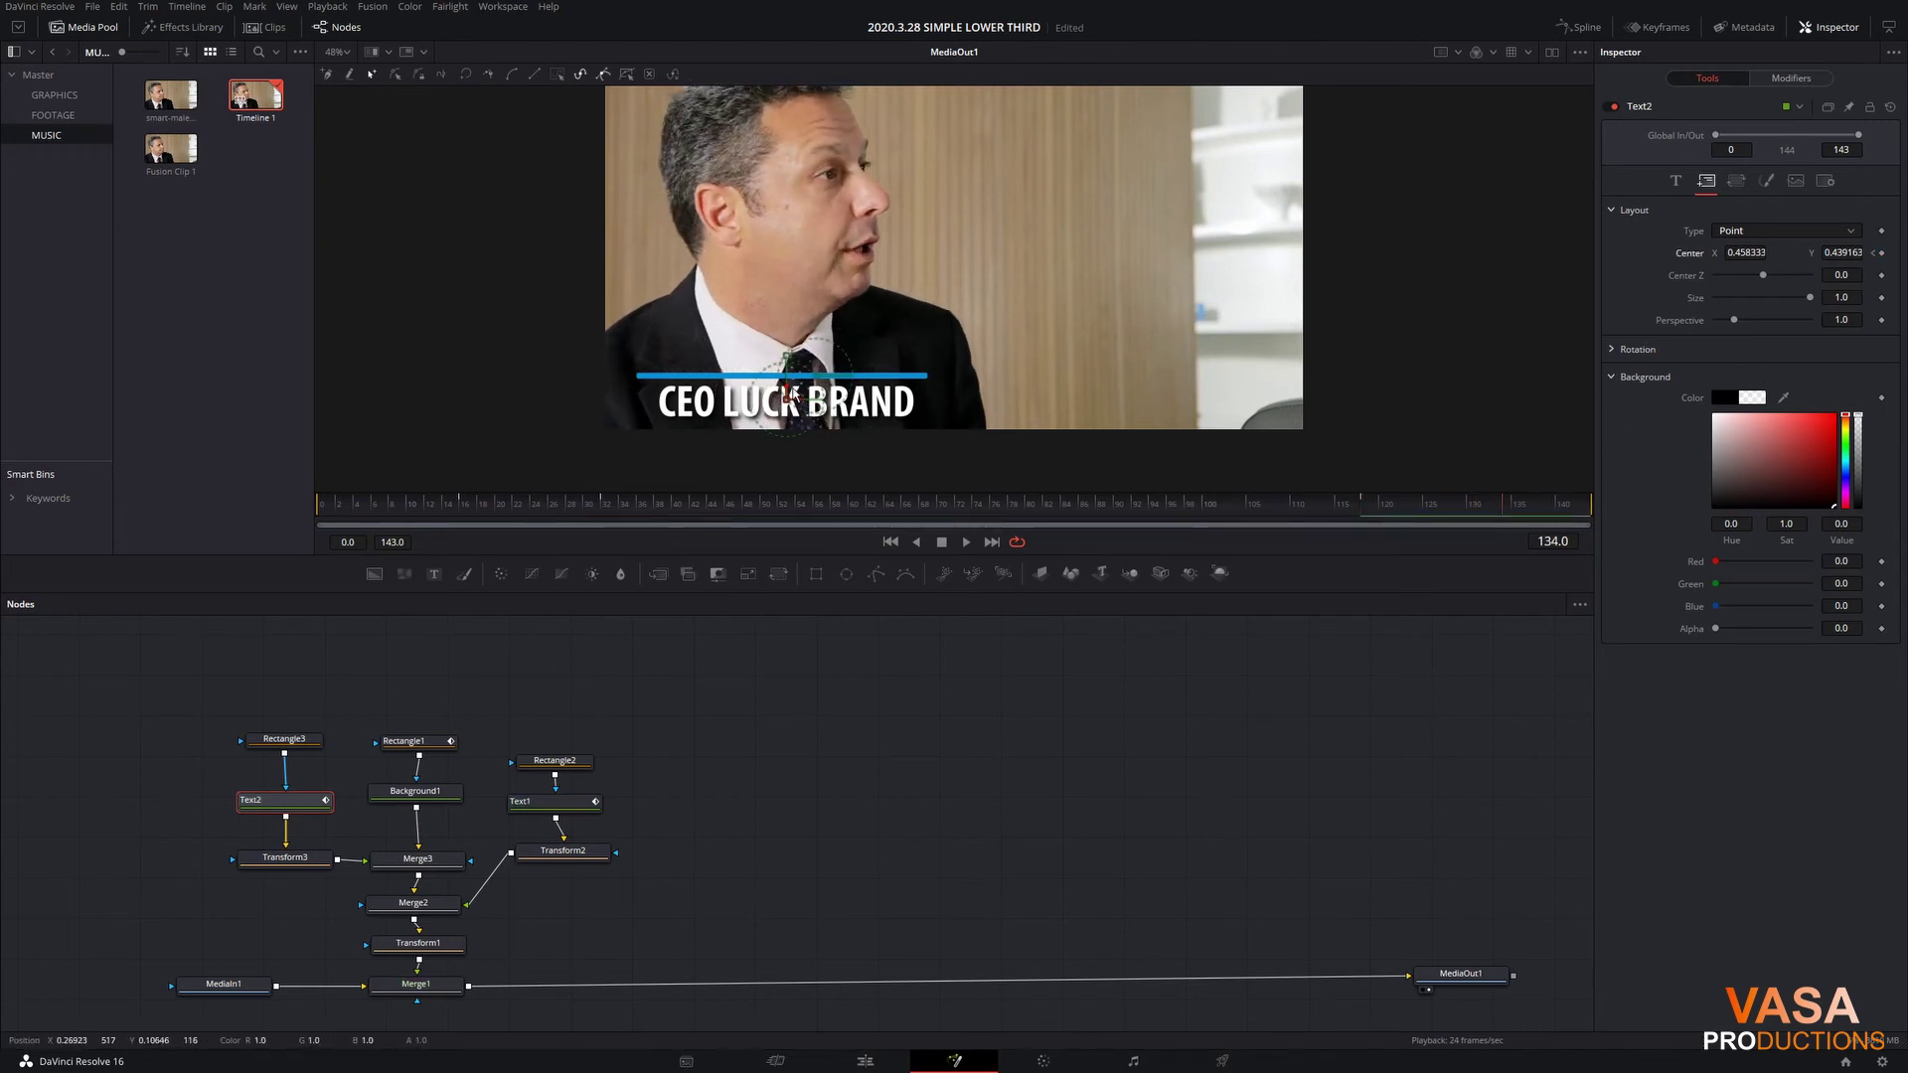
drag(788, 395, 781, 350)
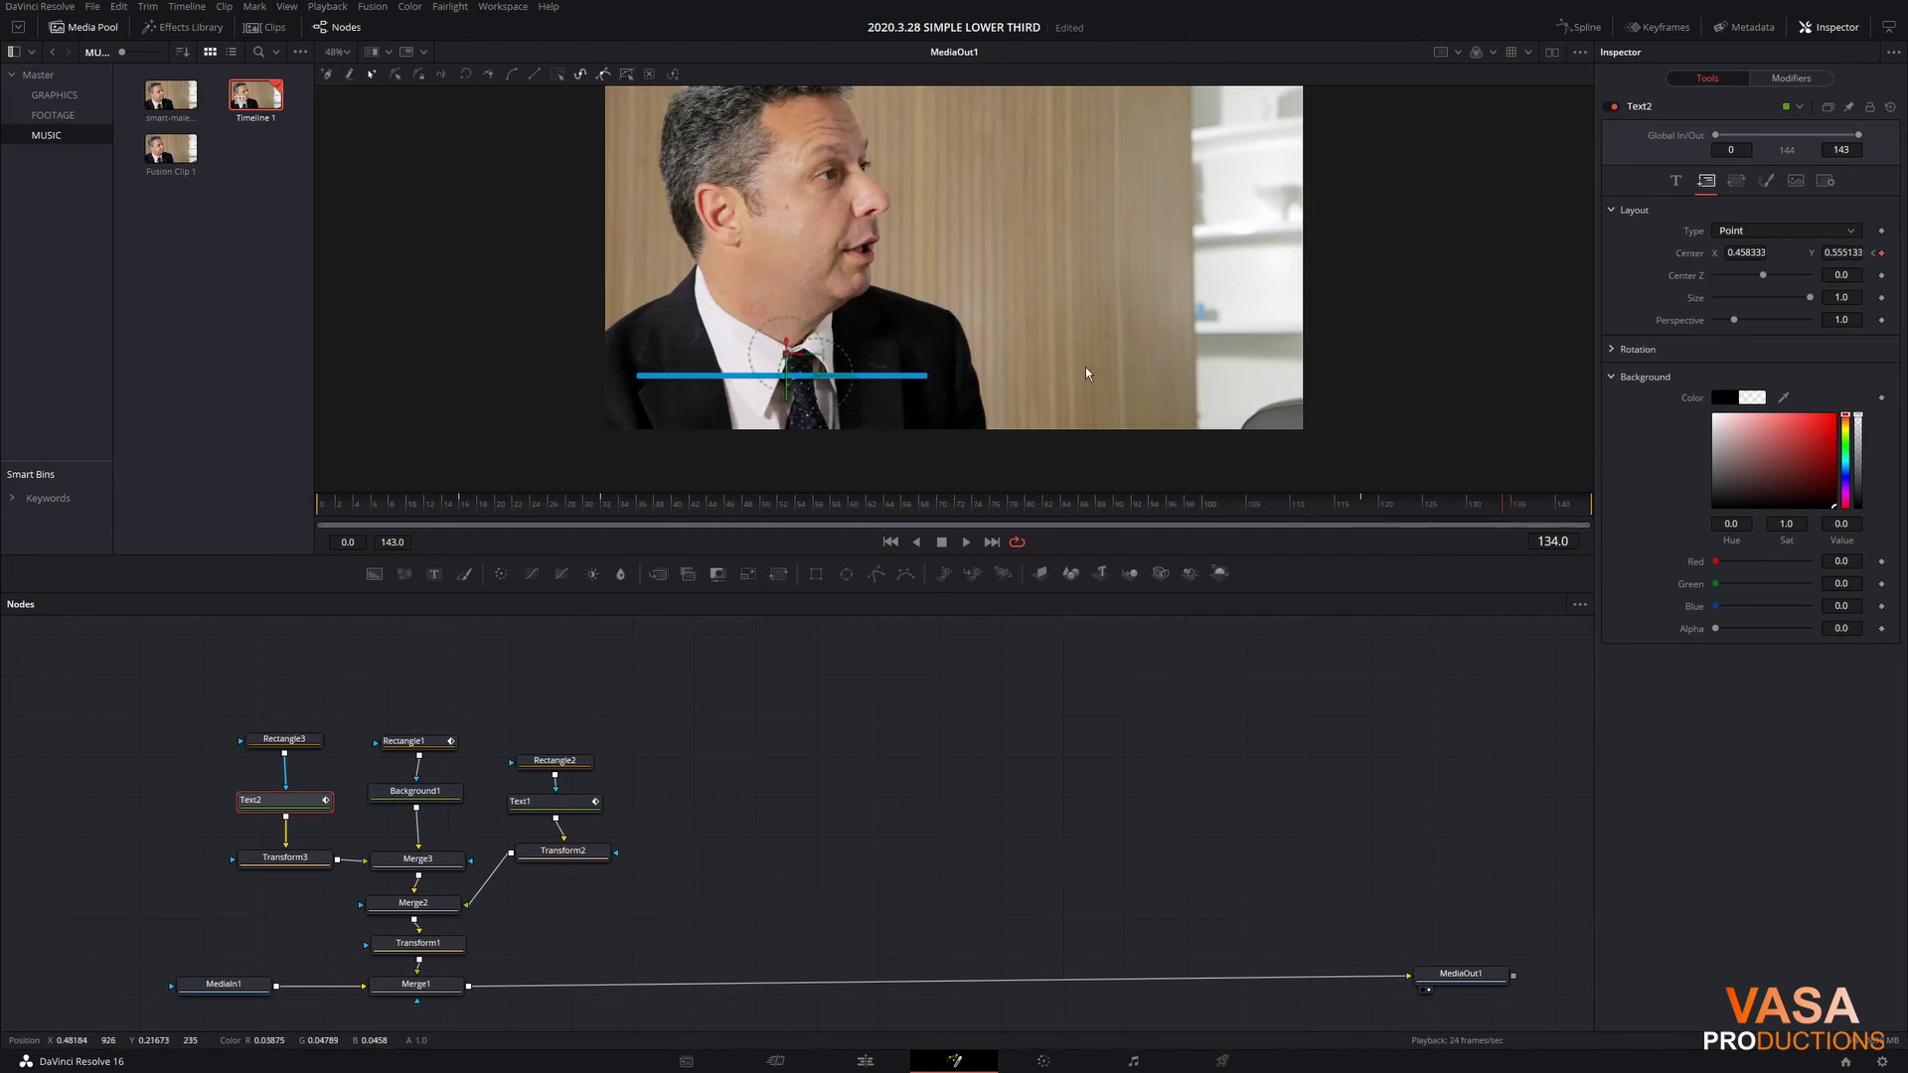
Step: Smooth Text1's final Displacement keyframes and ease the curve into the last one
click(1564, 34)
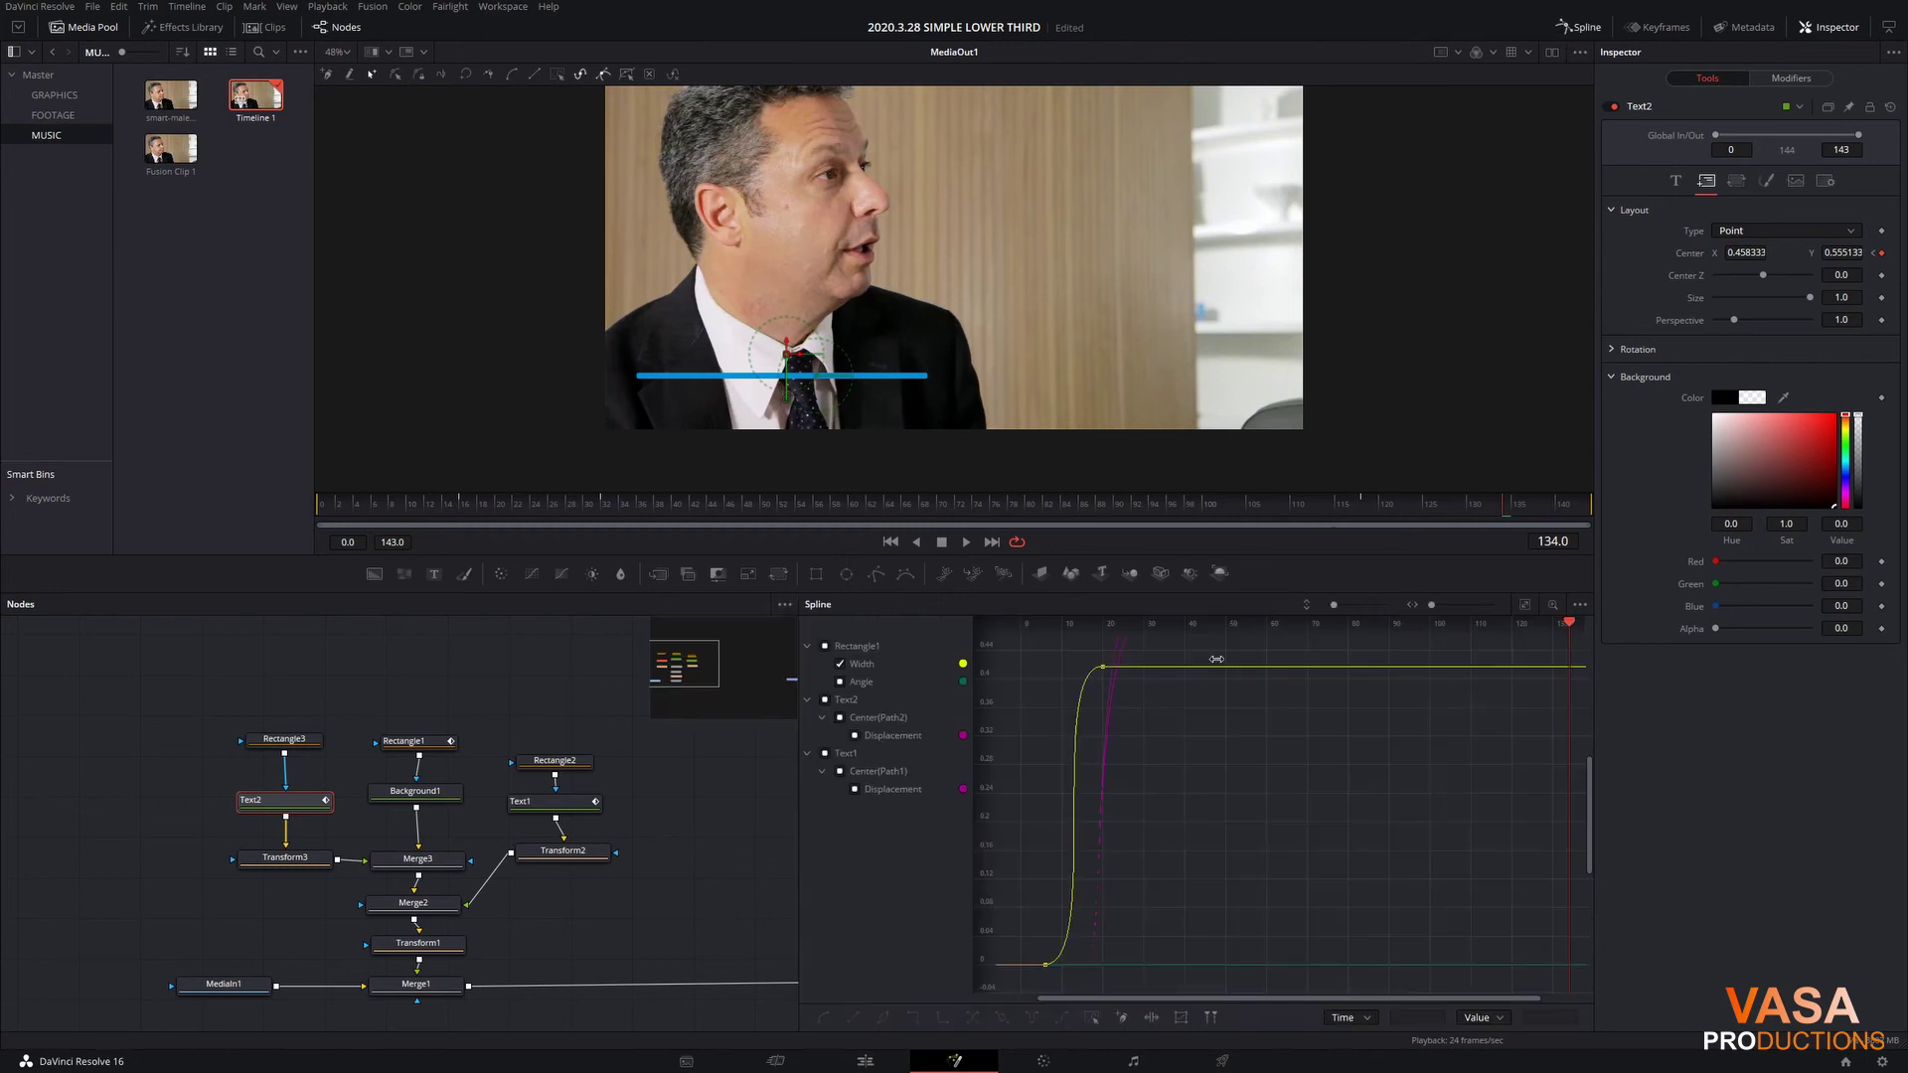
click(825, 753)
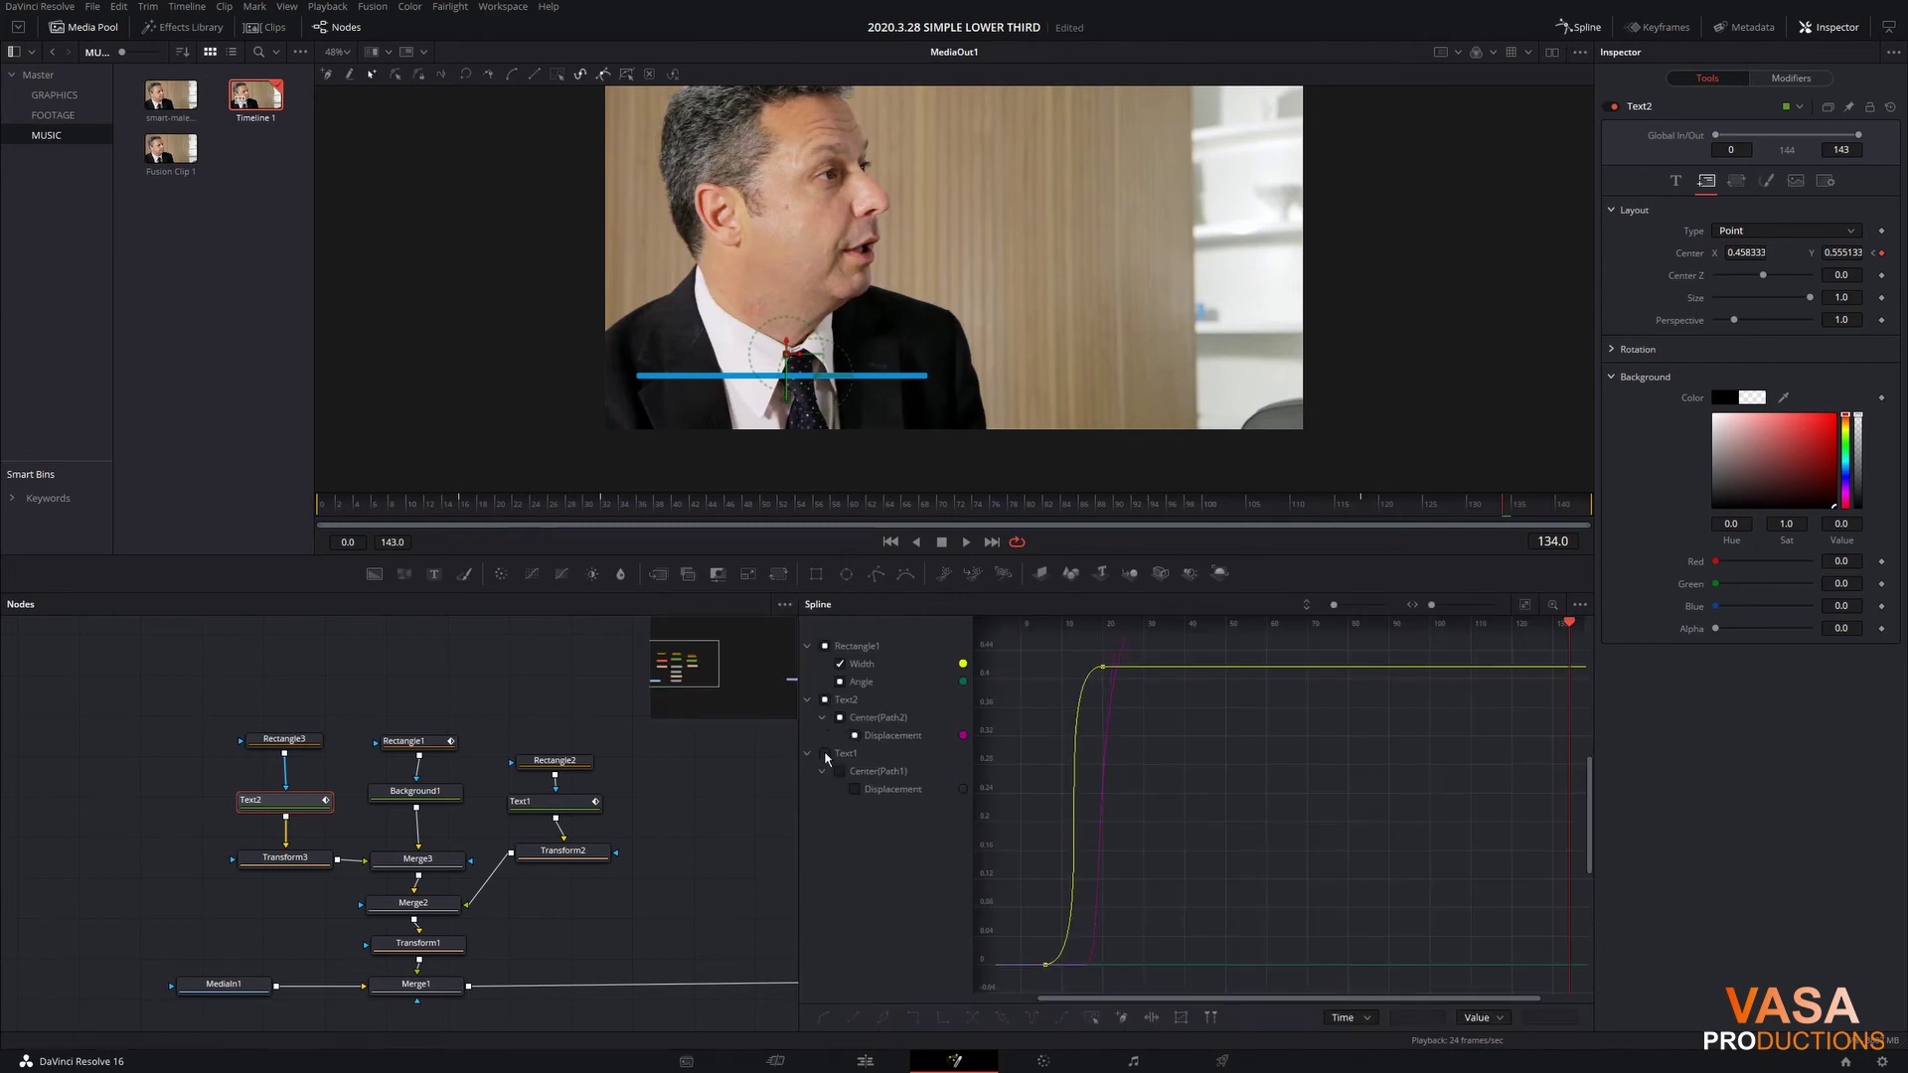
click(1523, 608)
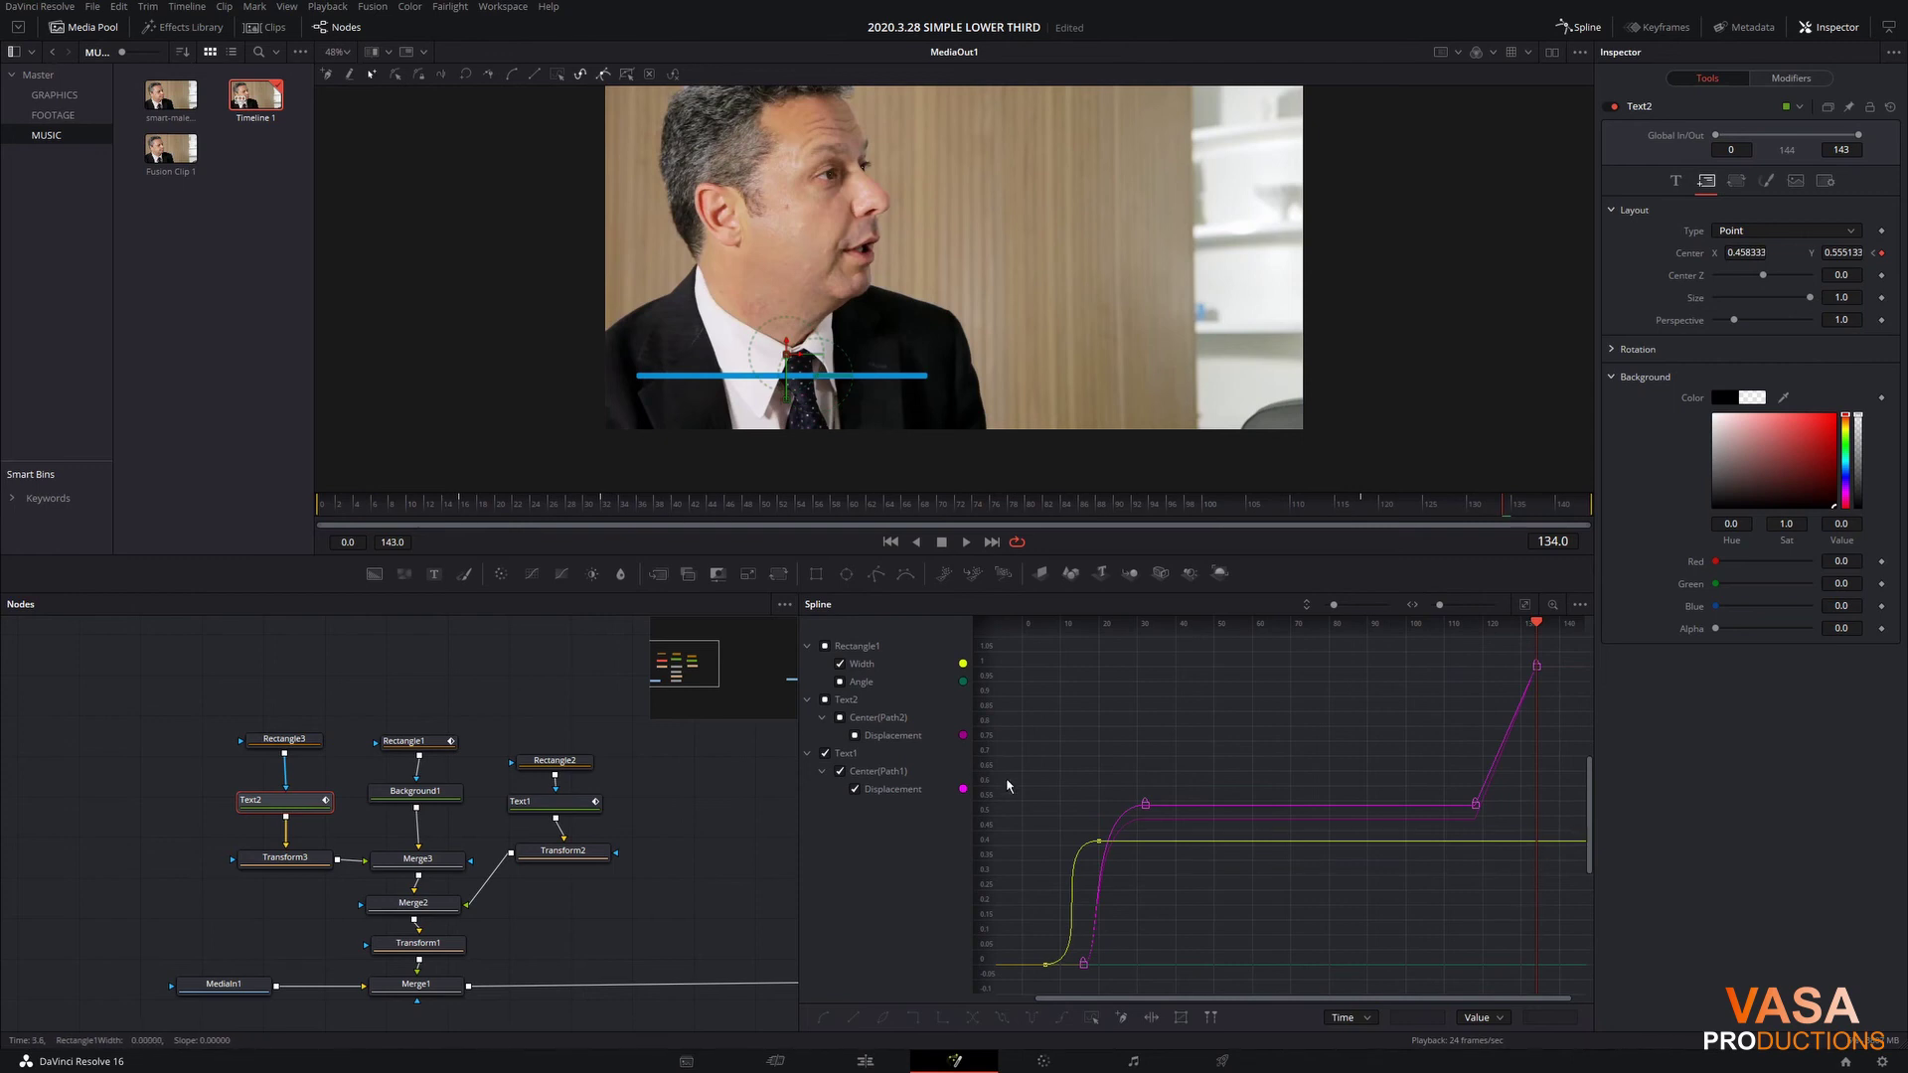
click(839, 664)
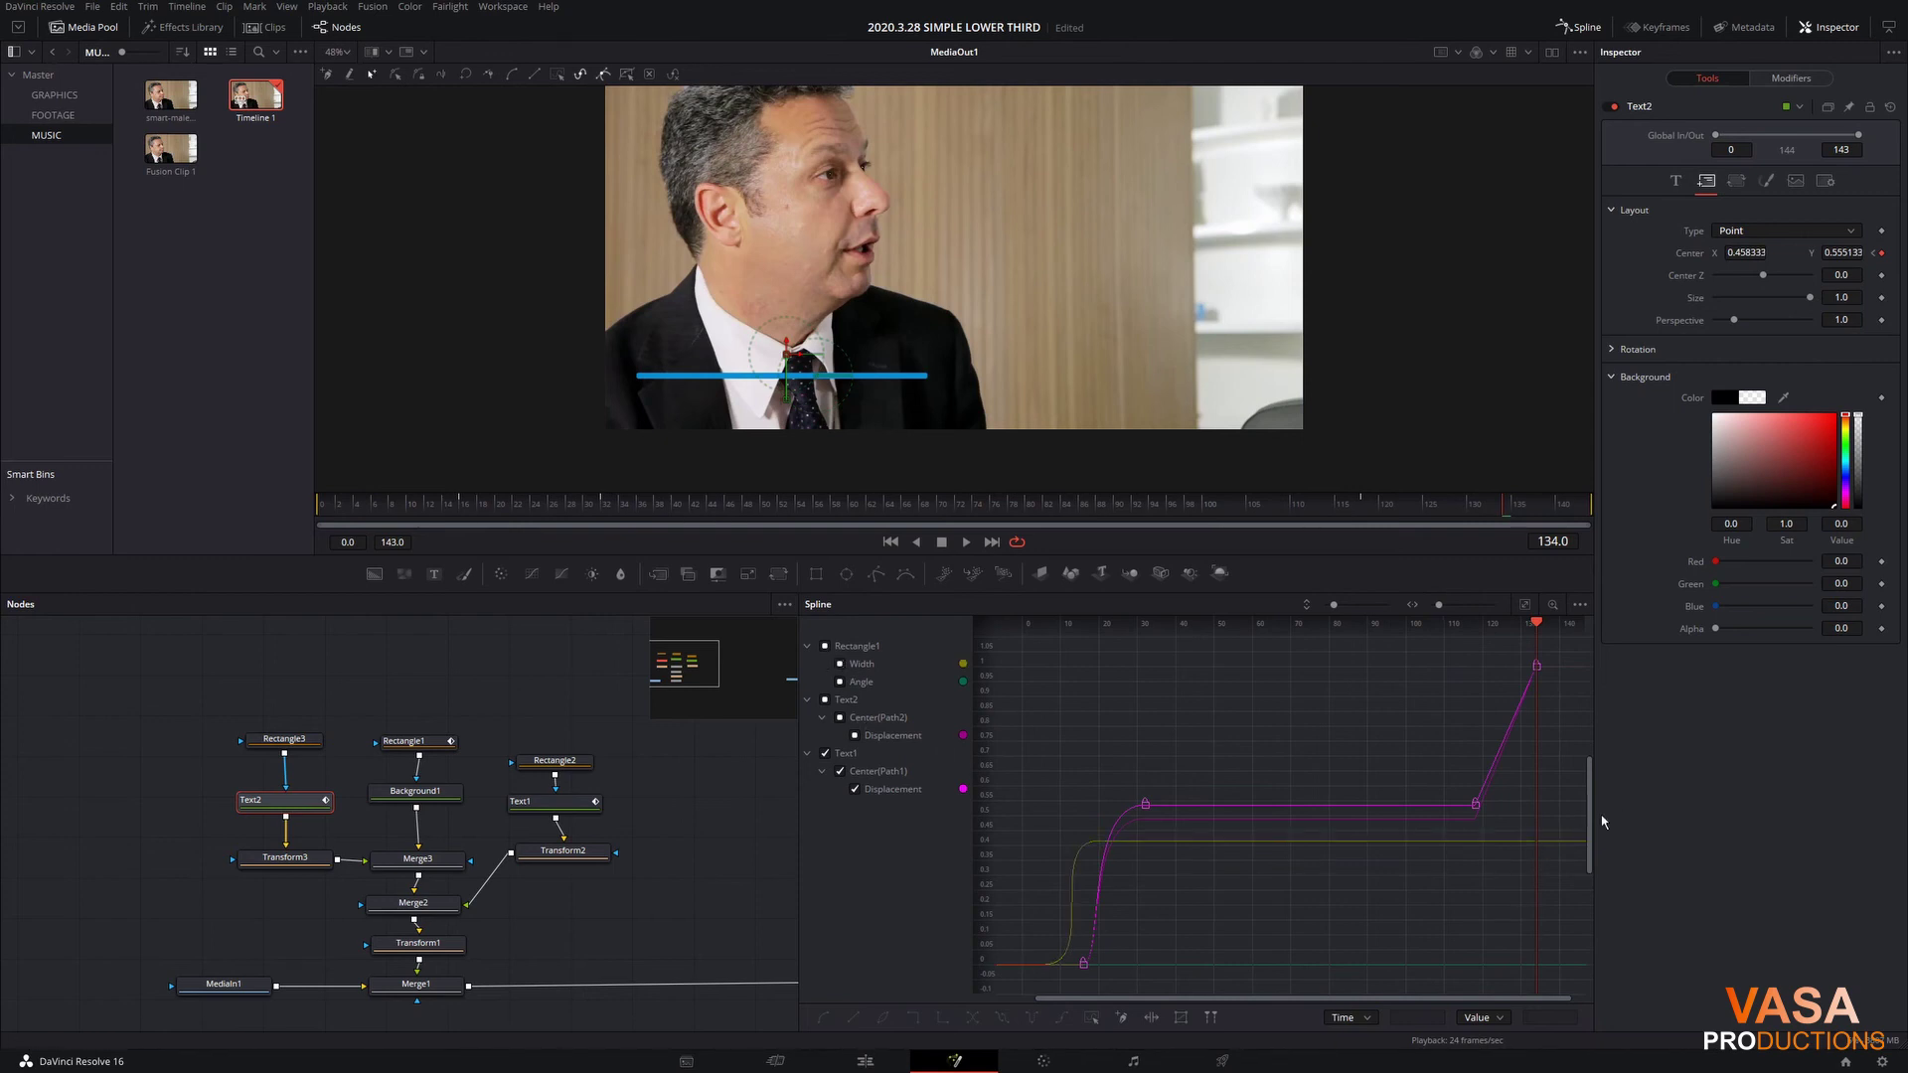
drag(1566, 822, 1446, 659)
key(shift+s)
drag(1501, 673, 1475, 673)
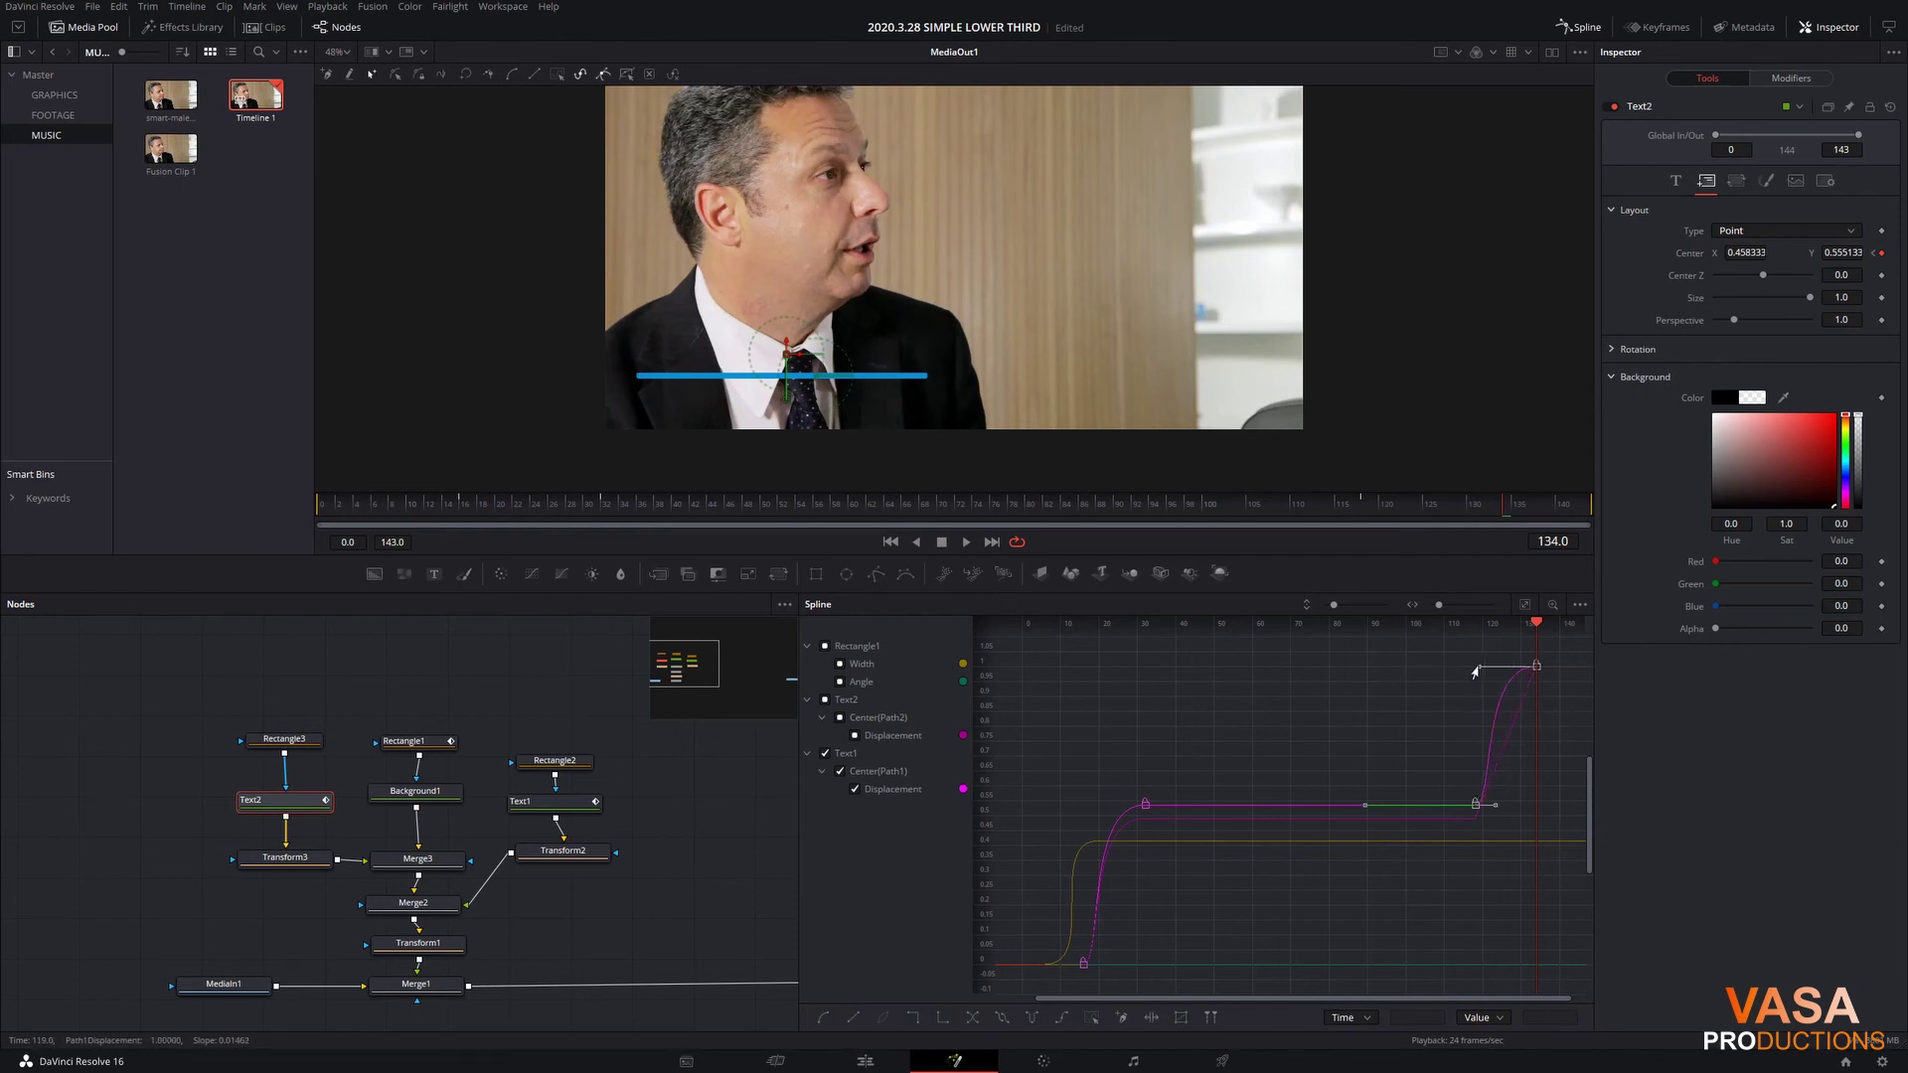
Step: Smooth Text2's last two Displacement keyframes and soften the ease into its final keyframe
click(825, 699)
click(825, 753)
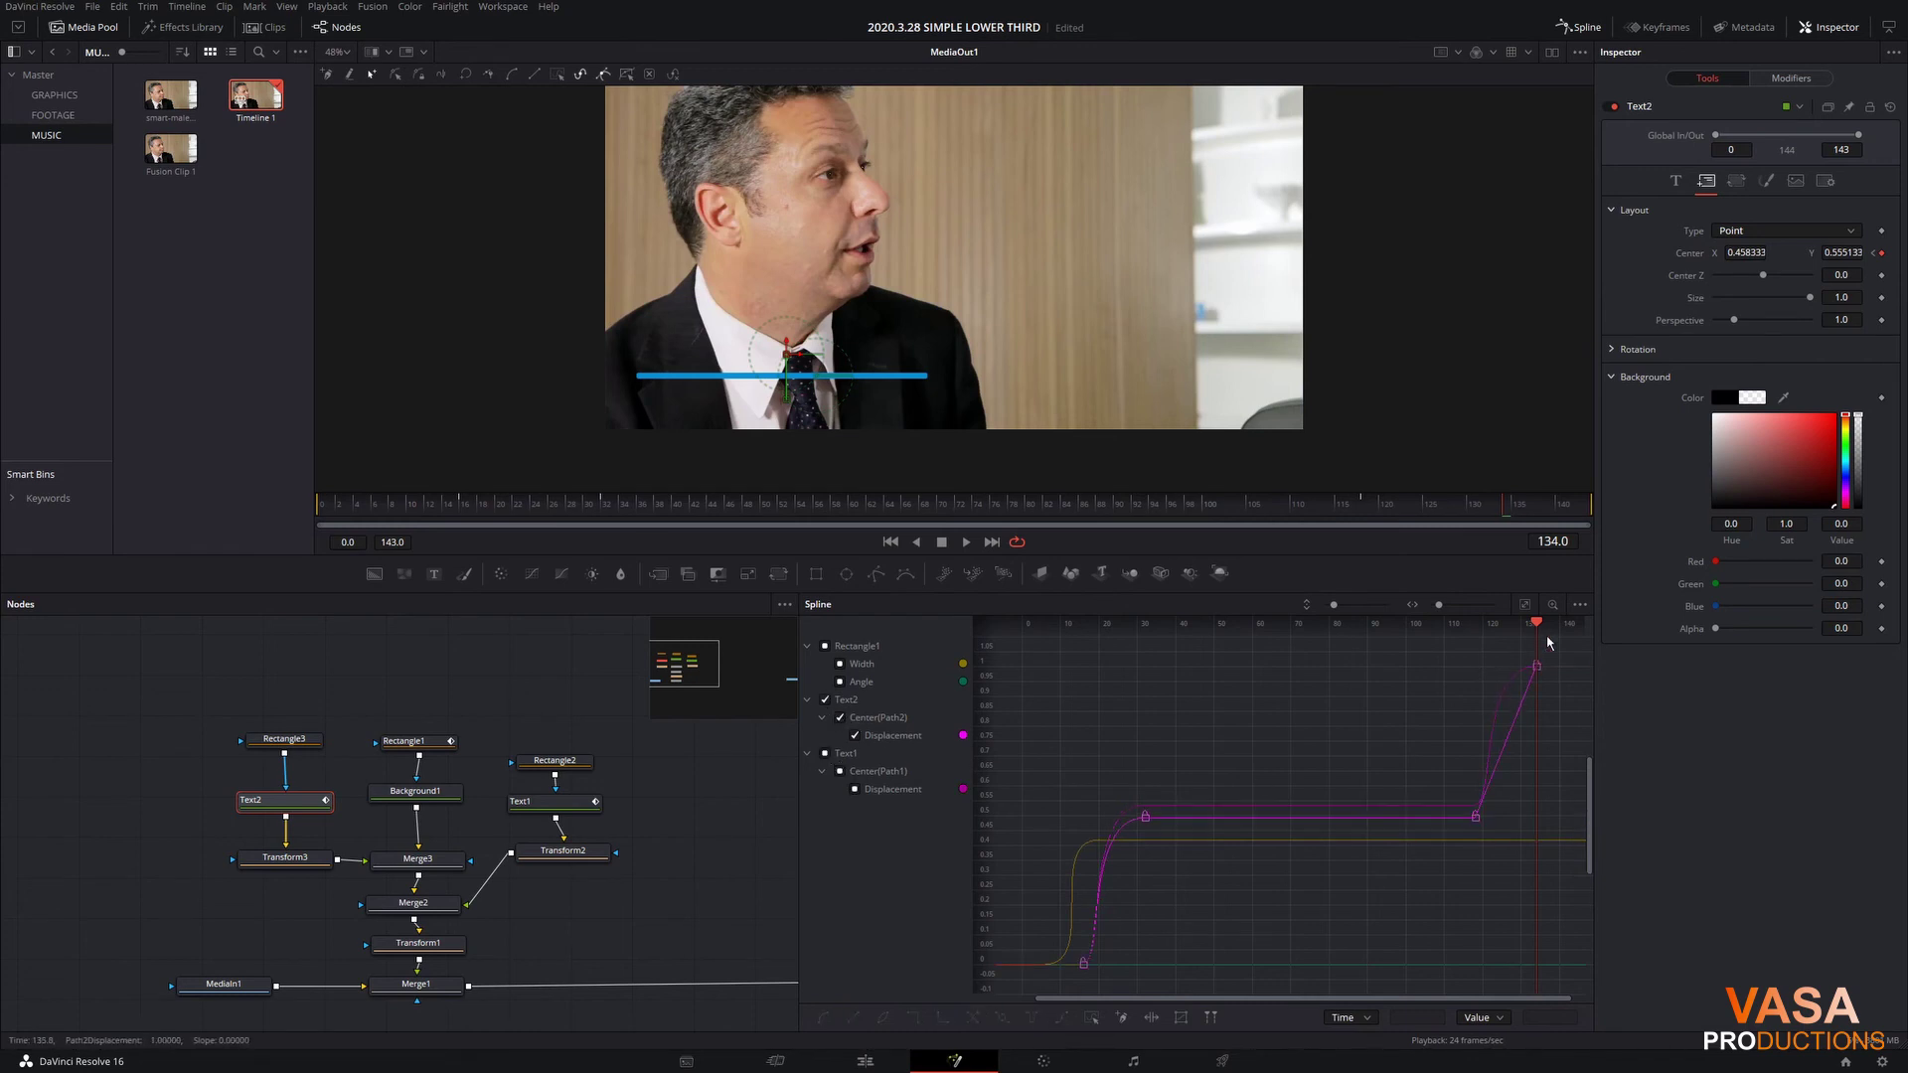
drag(1549, 630, 1539, 644)
drag(1577, 826, 1404, 653)
key(s)
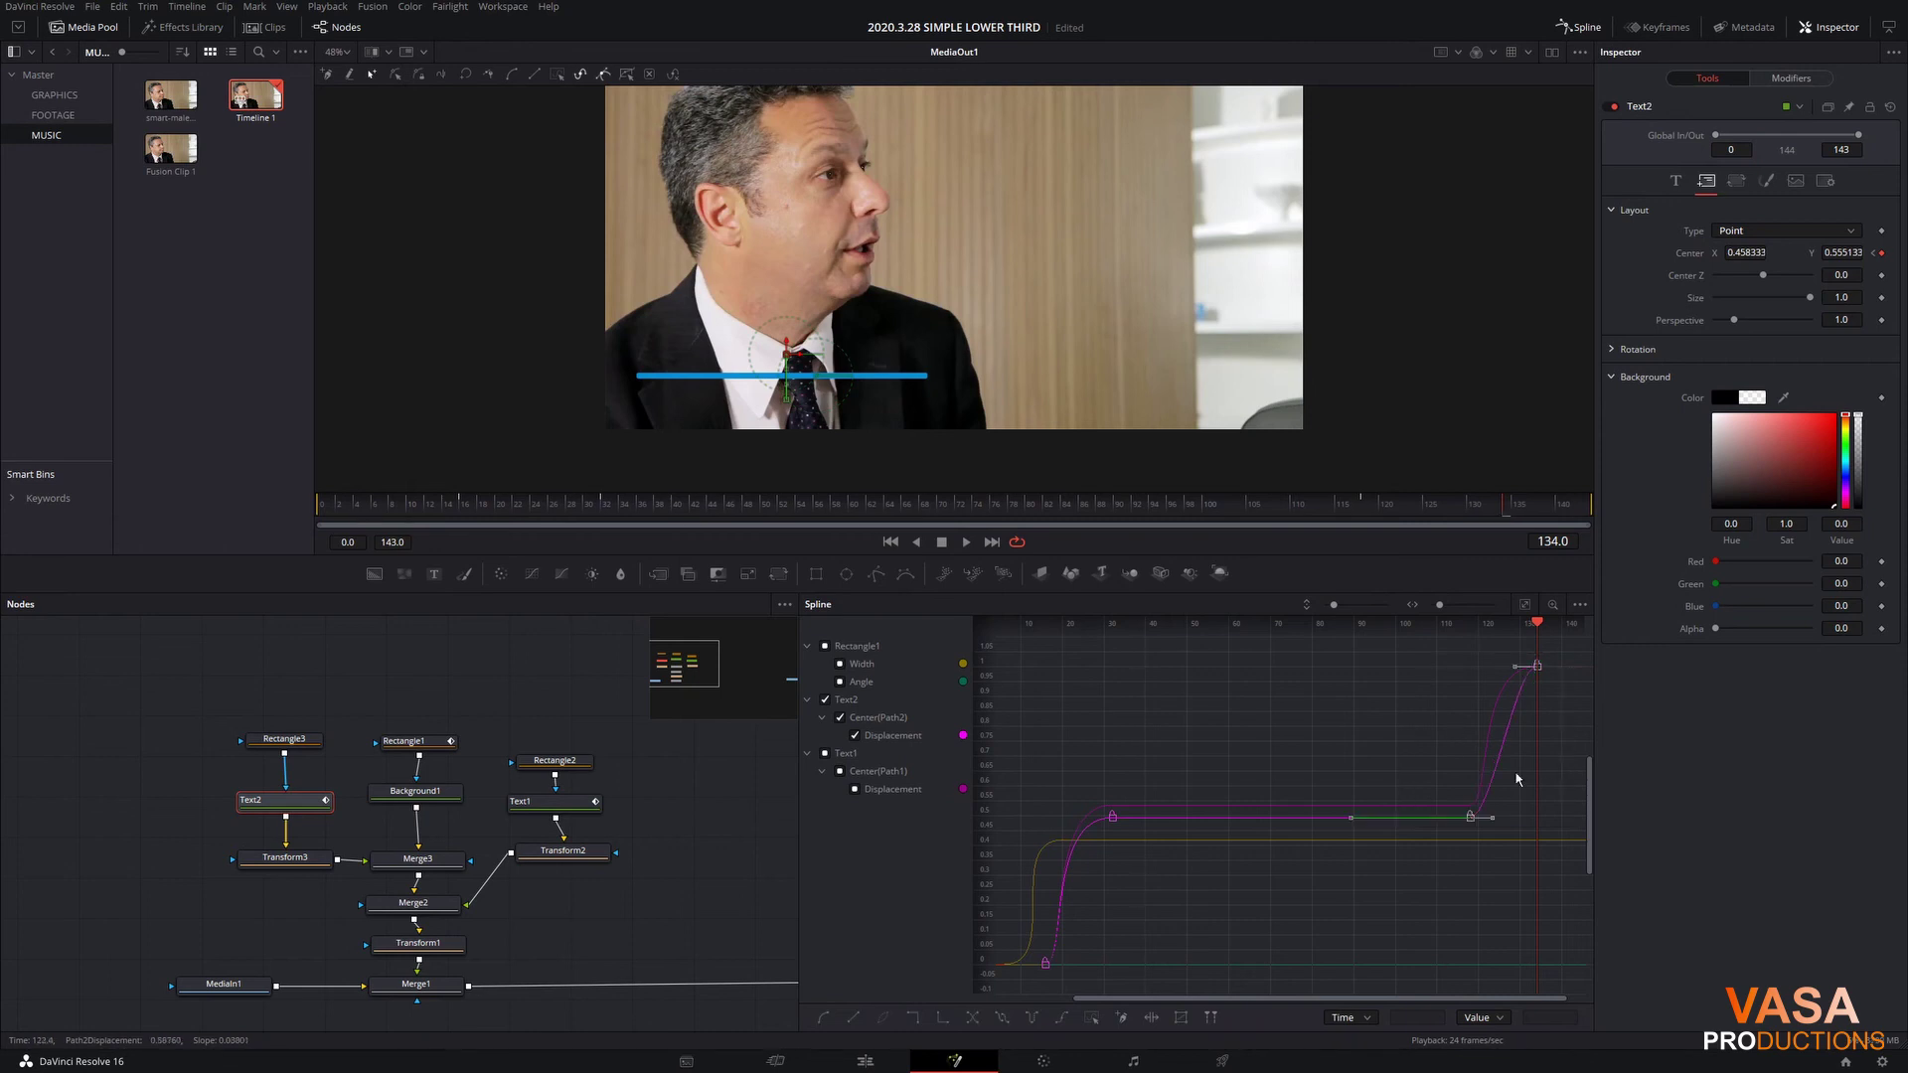
drag(1513, 672, 1472, 672)
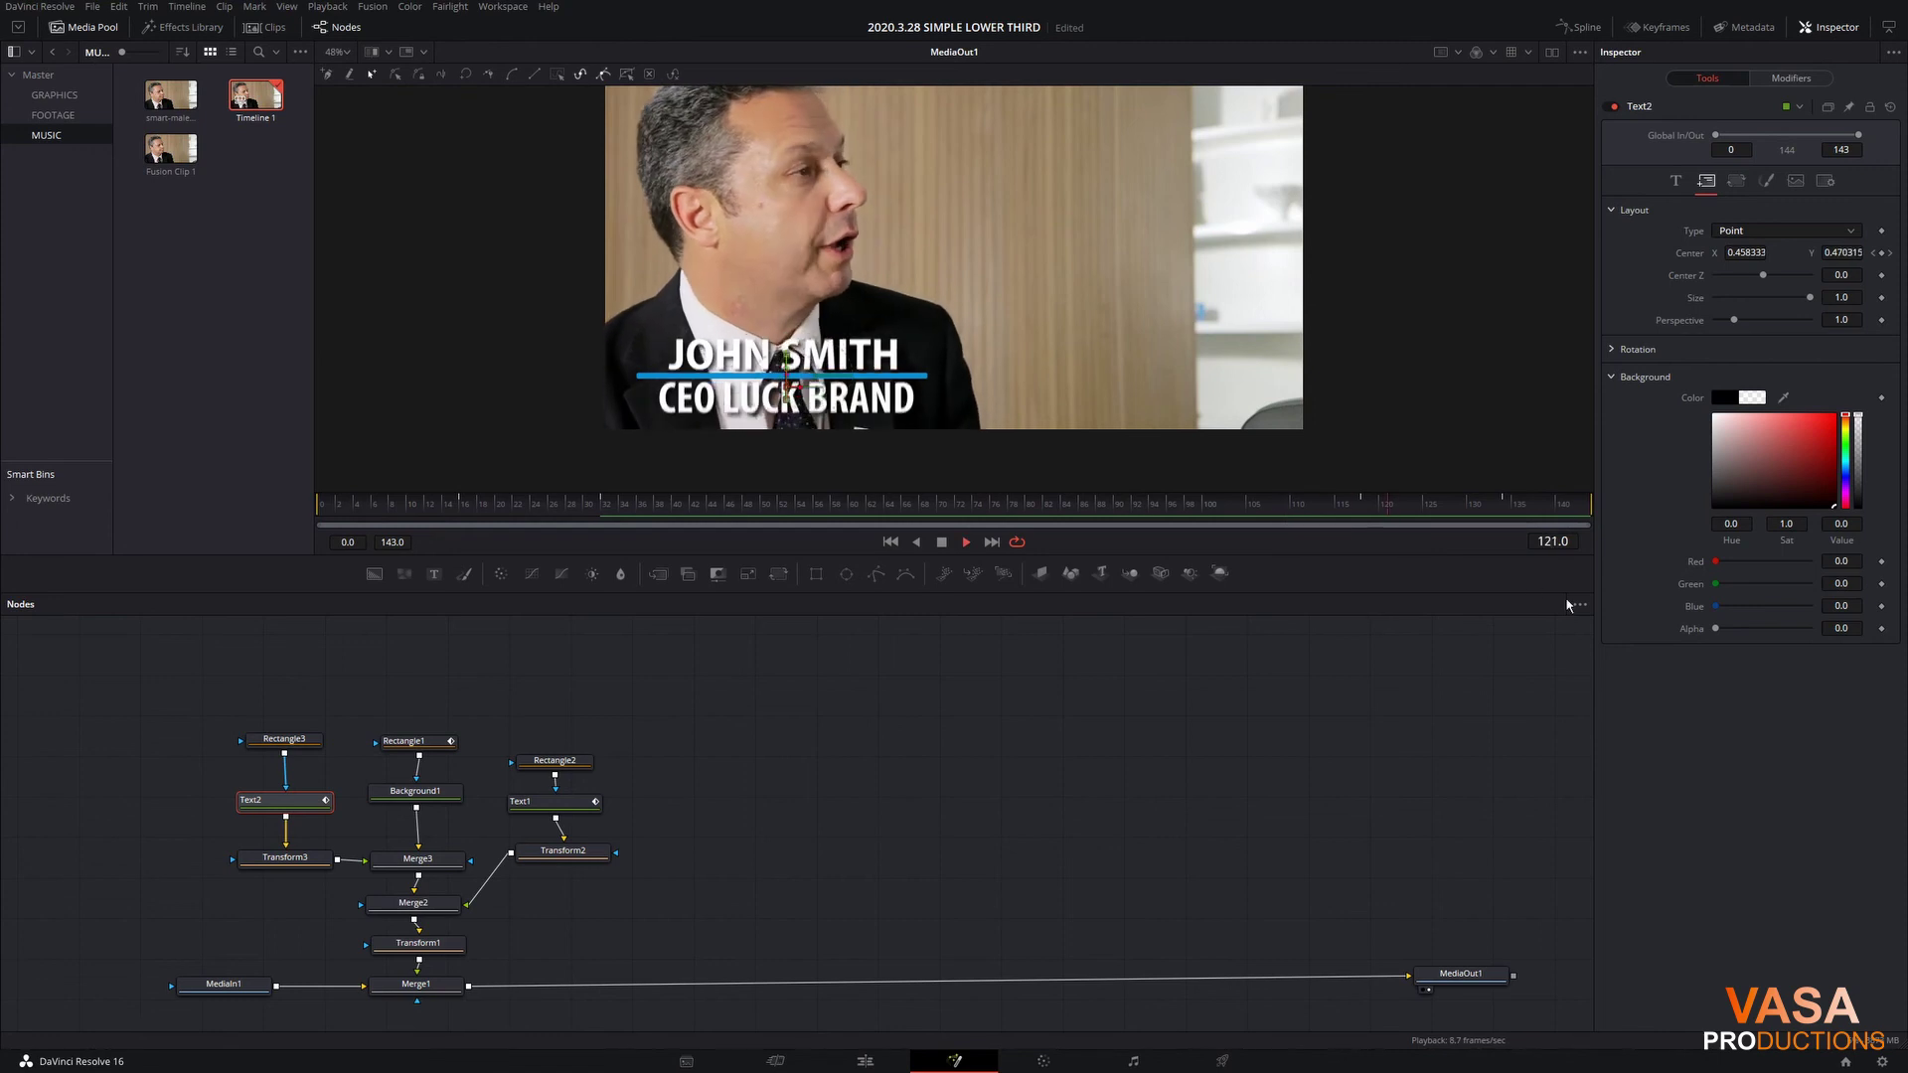
Step: Stop playback at frame 121 and scrub back to frame 118 with Text1 selected
click(1391, 516)
mouse_move(1391, 515)
mouse_down()
mouse_move(1368, 514)
mouse_move(1409, 515)
mouse_move(1334, 515)
mouse_move(1408, 521)
mouse_up()
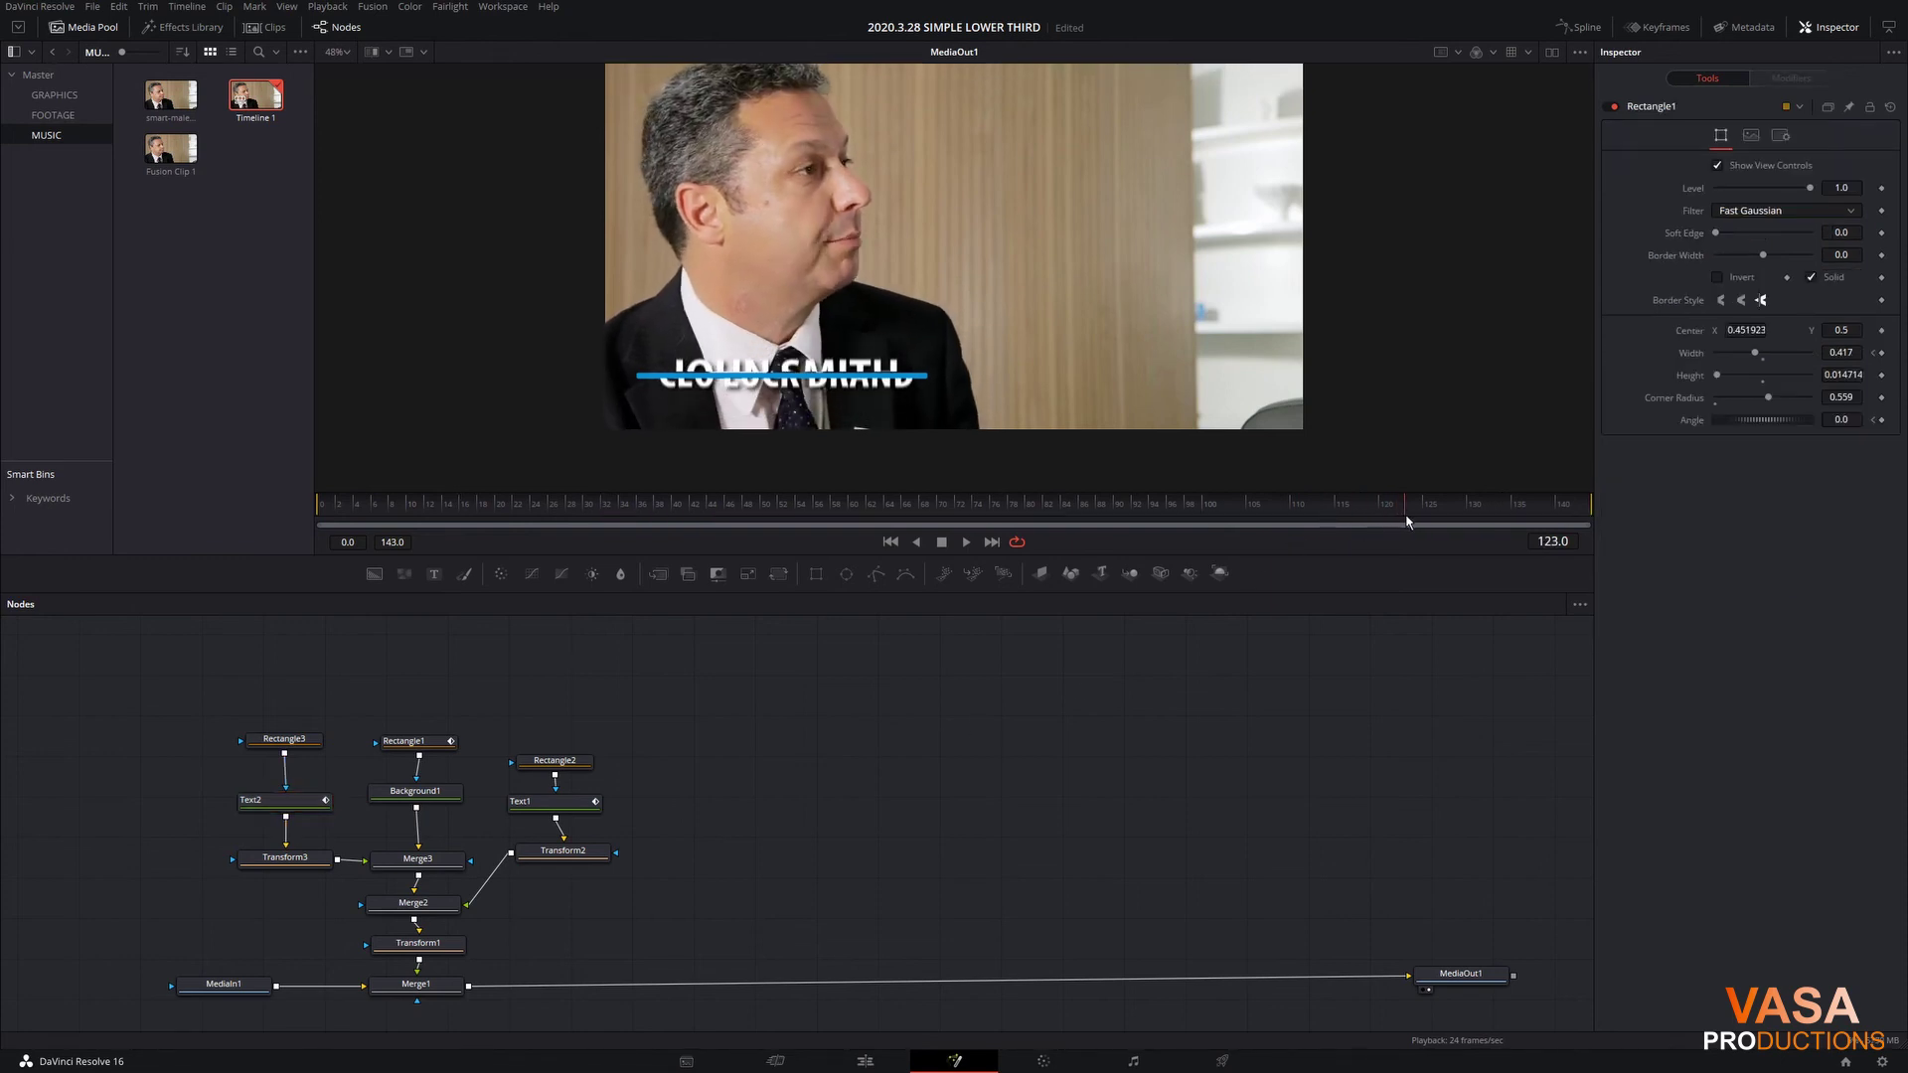
click(547, 801)
mouse_move(1410, 515)
mouse_down()
mouse_move(1366, 513)
mouse_move(1400, 508)
mouse_up()
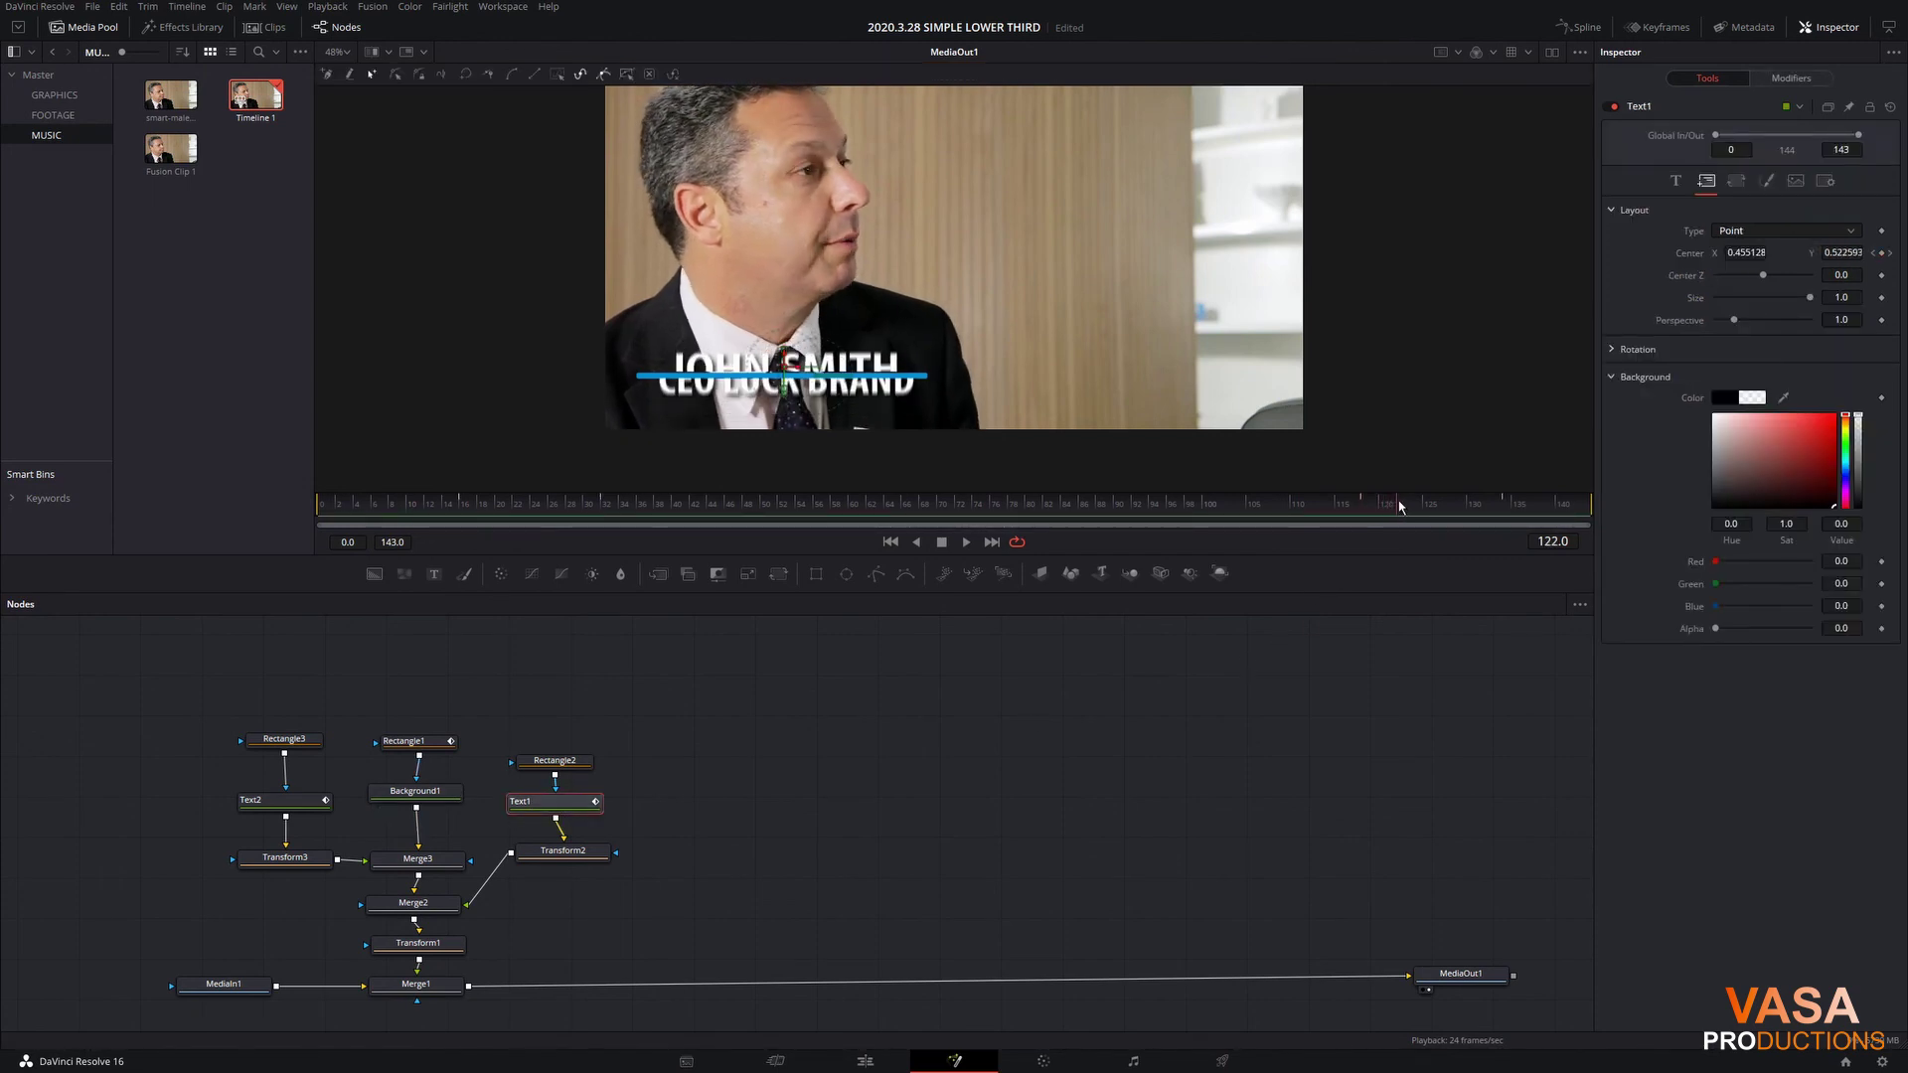
Step: Keyframe Rectangle1's Width at 0.417 on frame 122, then set it to 0 at frame 136
click(416, 741)
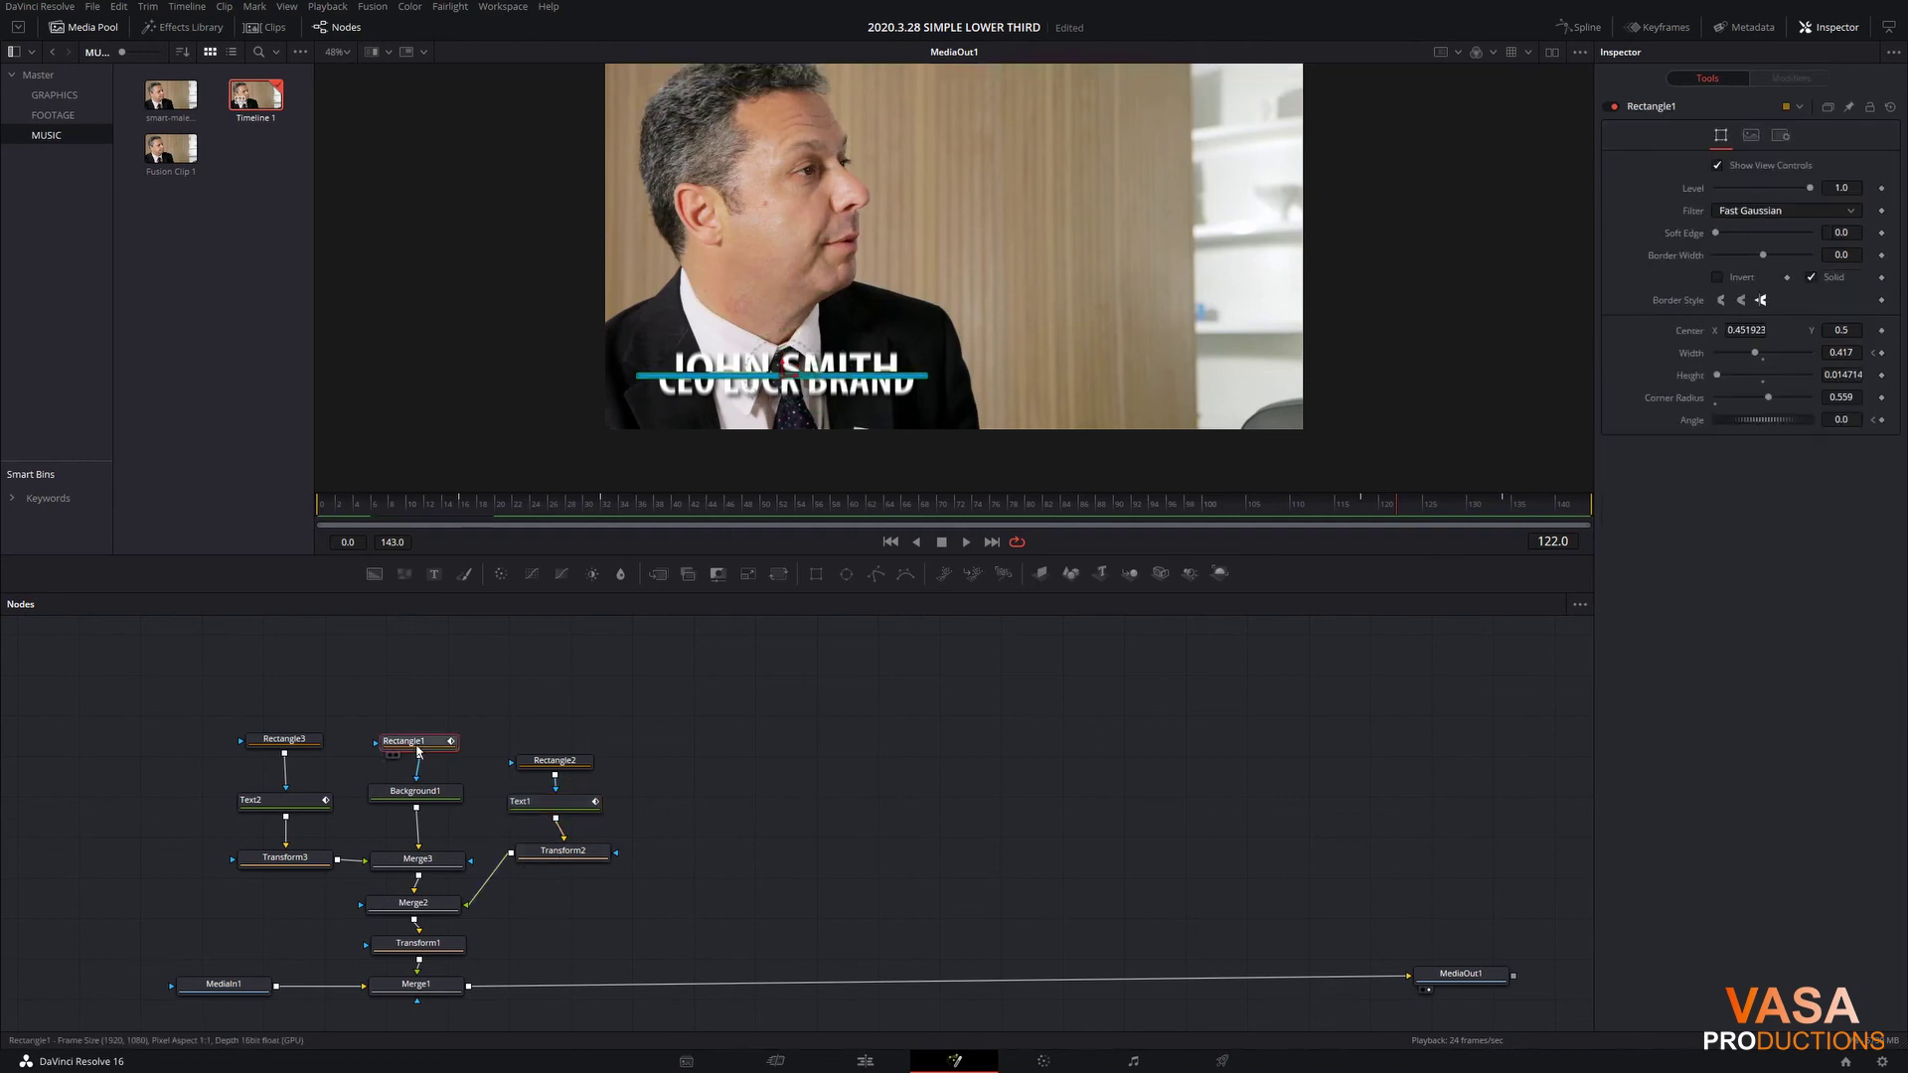
click(1881, 354)
drag(1400, 511, 1518, 505)
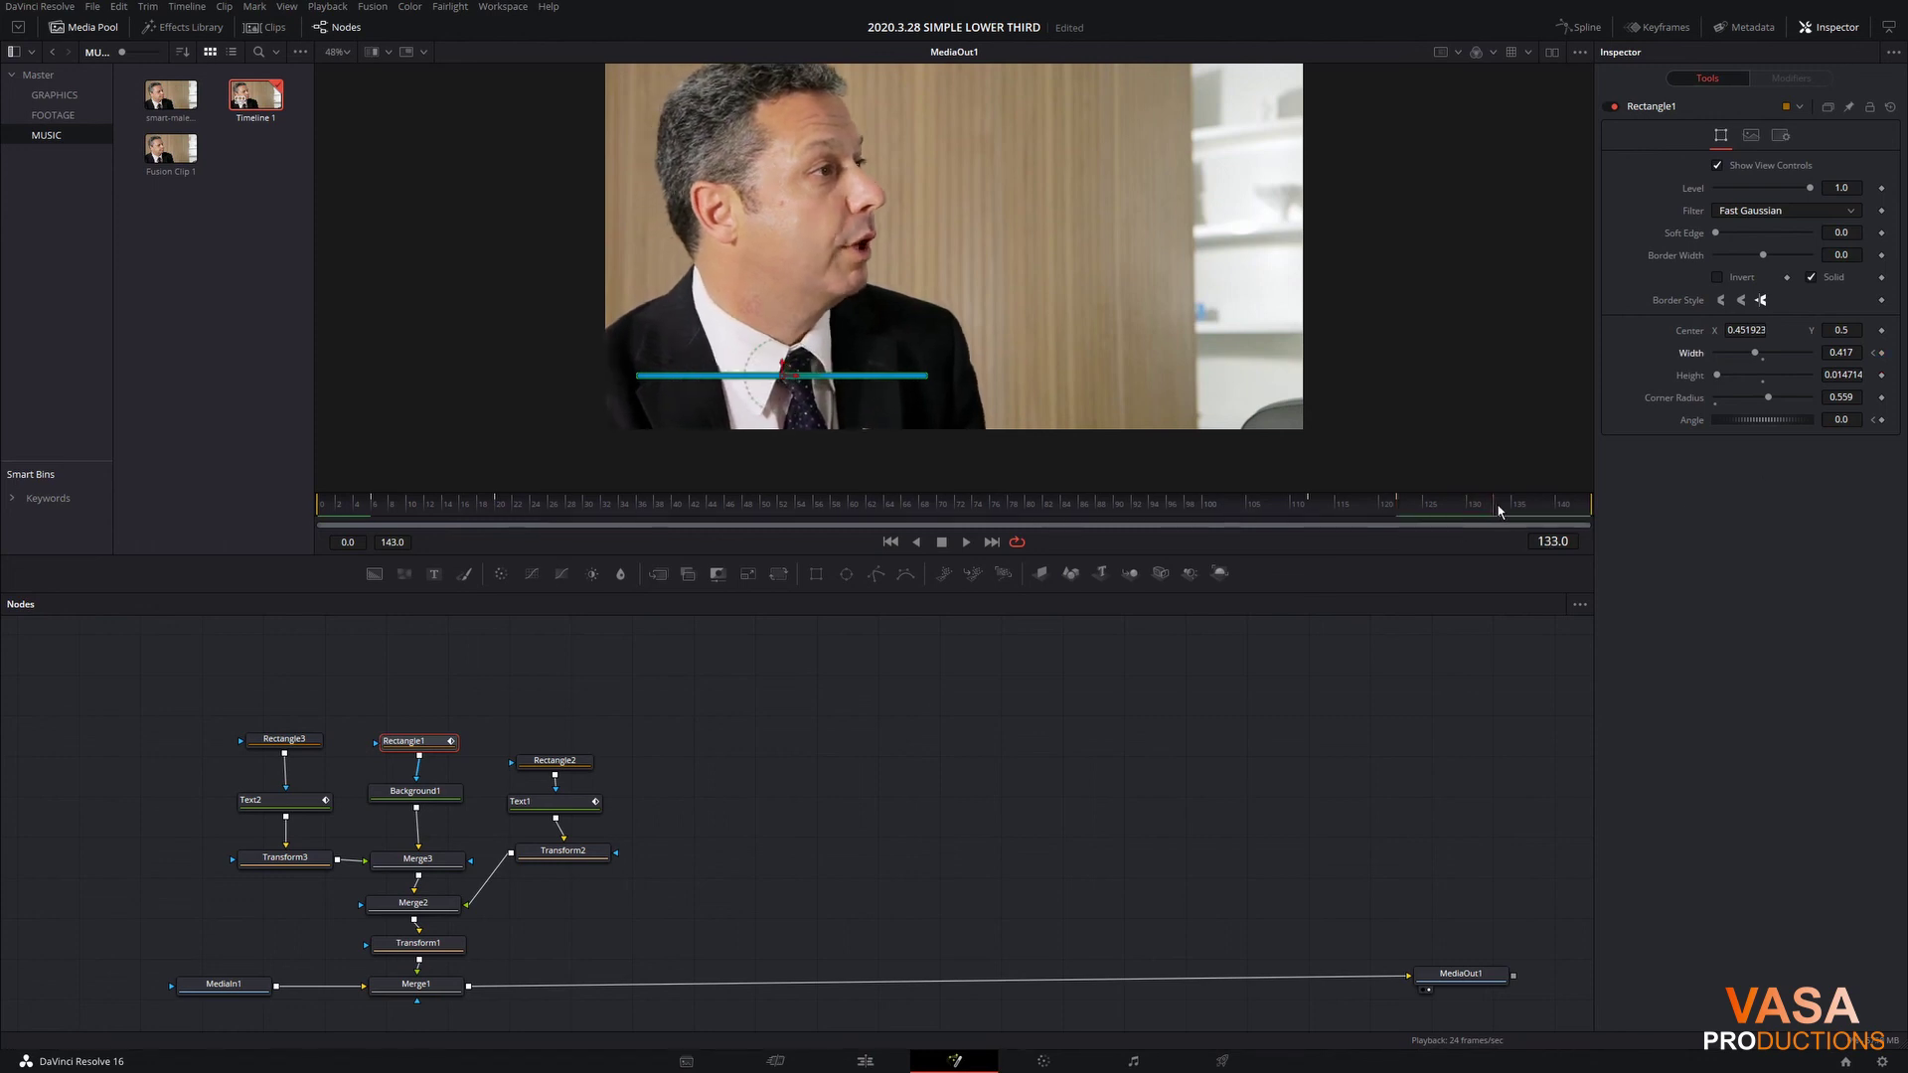
drag(1755, 354, 1689, 356)
Step: In the Spline editor, smooth Width's last two keyframes and steepen the final shrink
click(1580, 30)
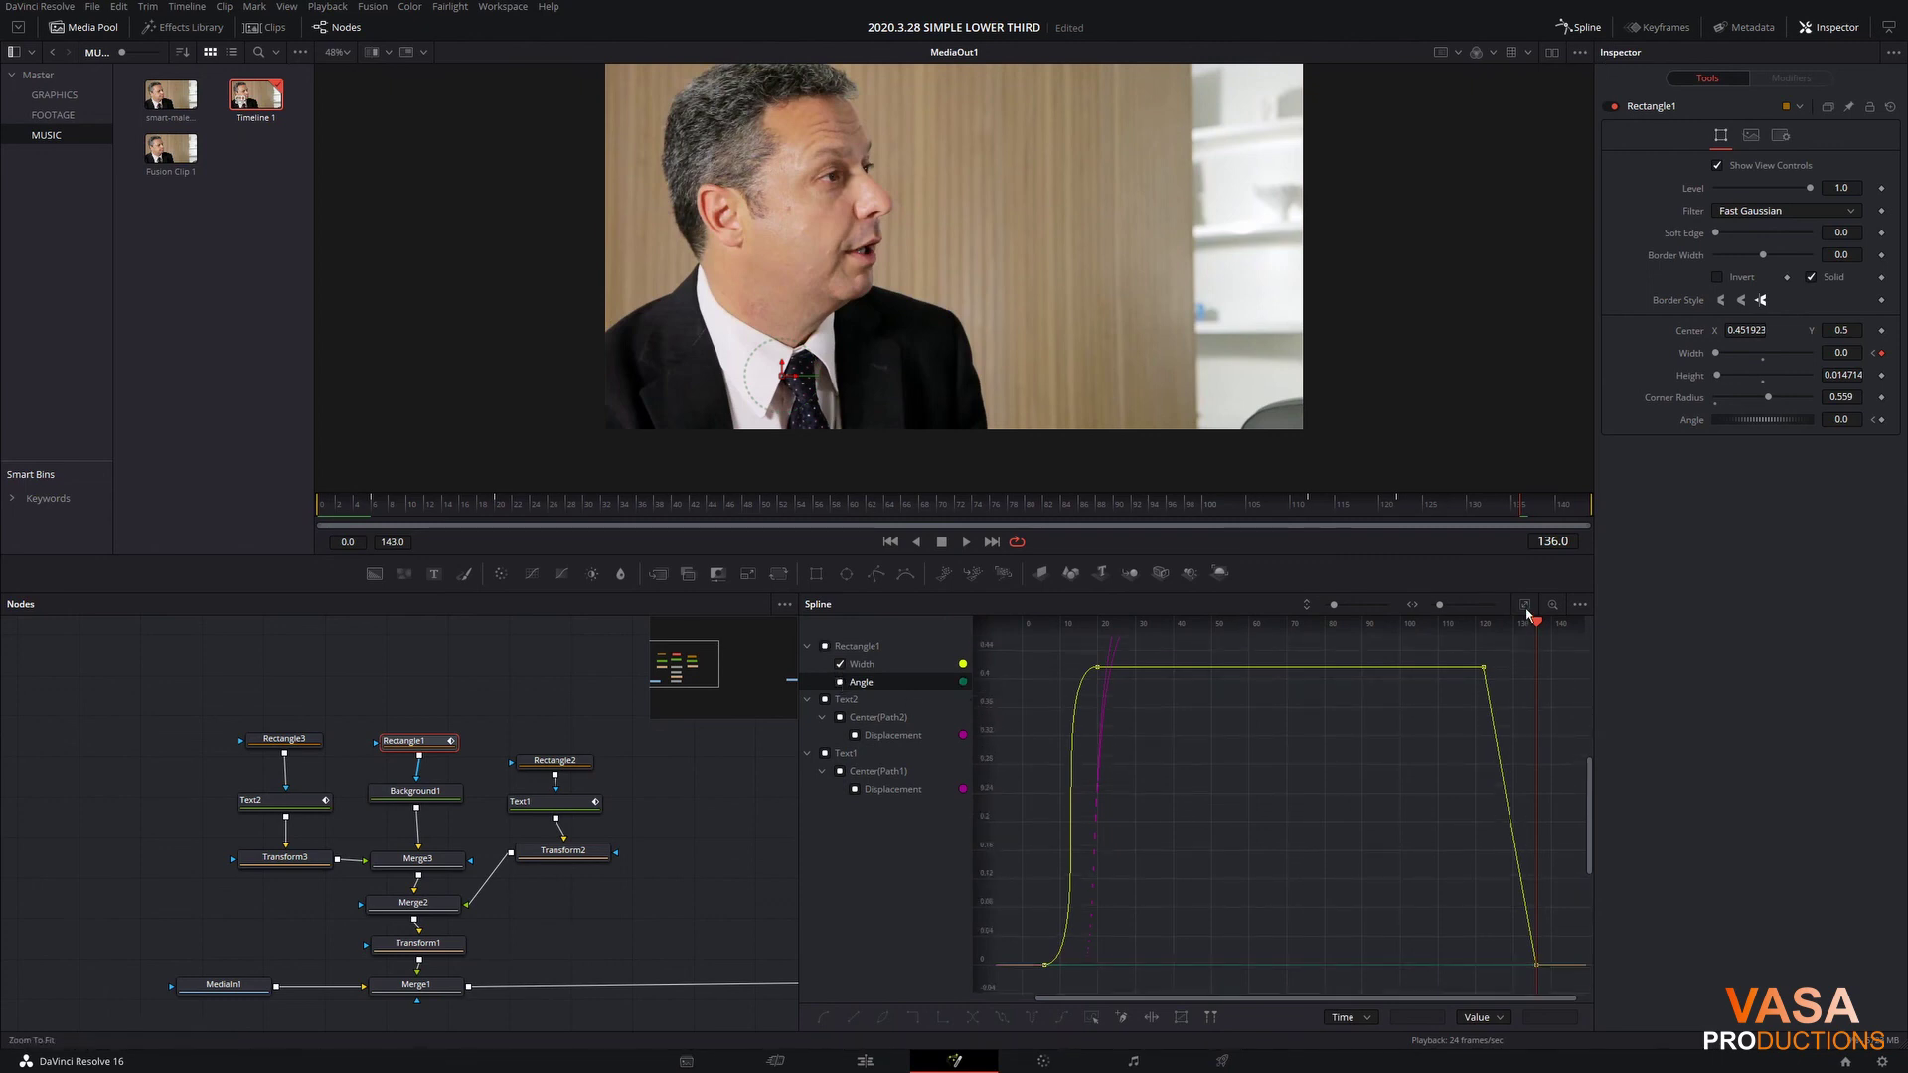
drag(1453, 660, 1571, 987)
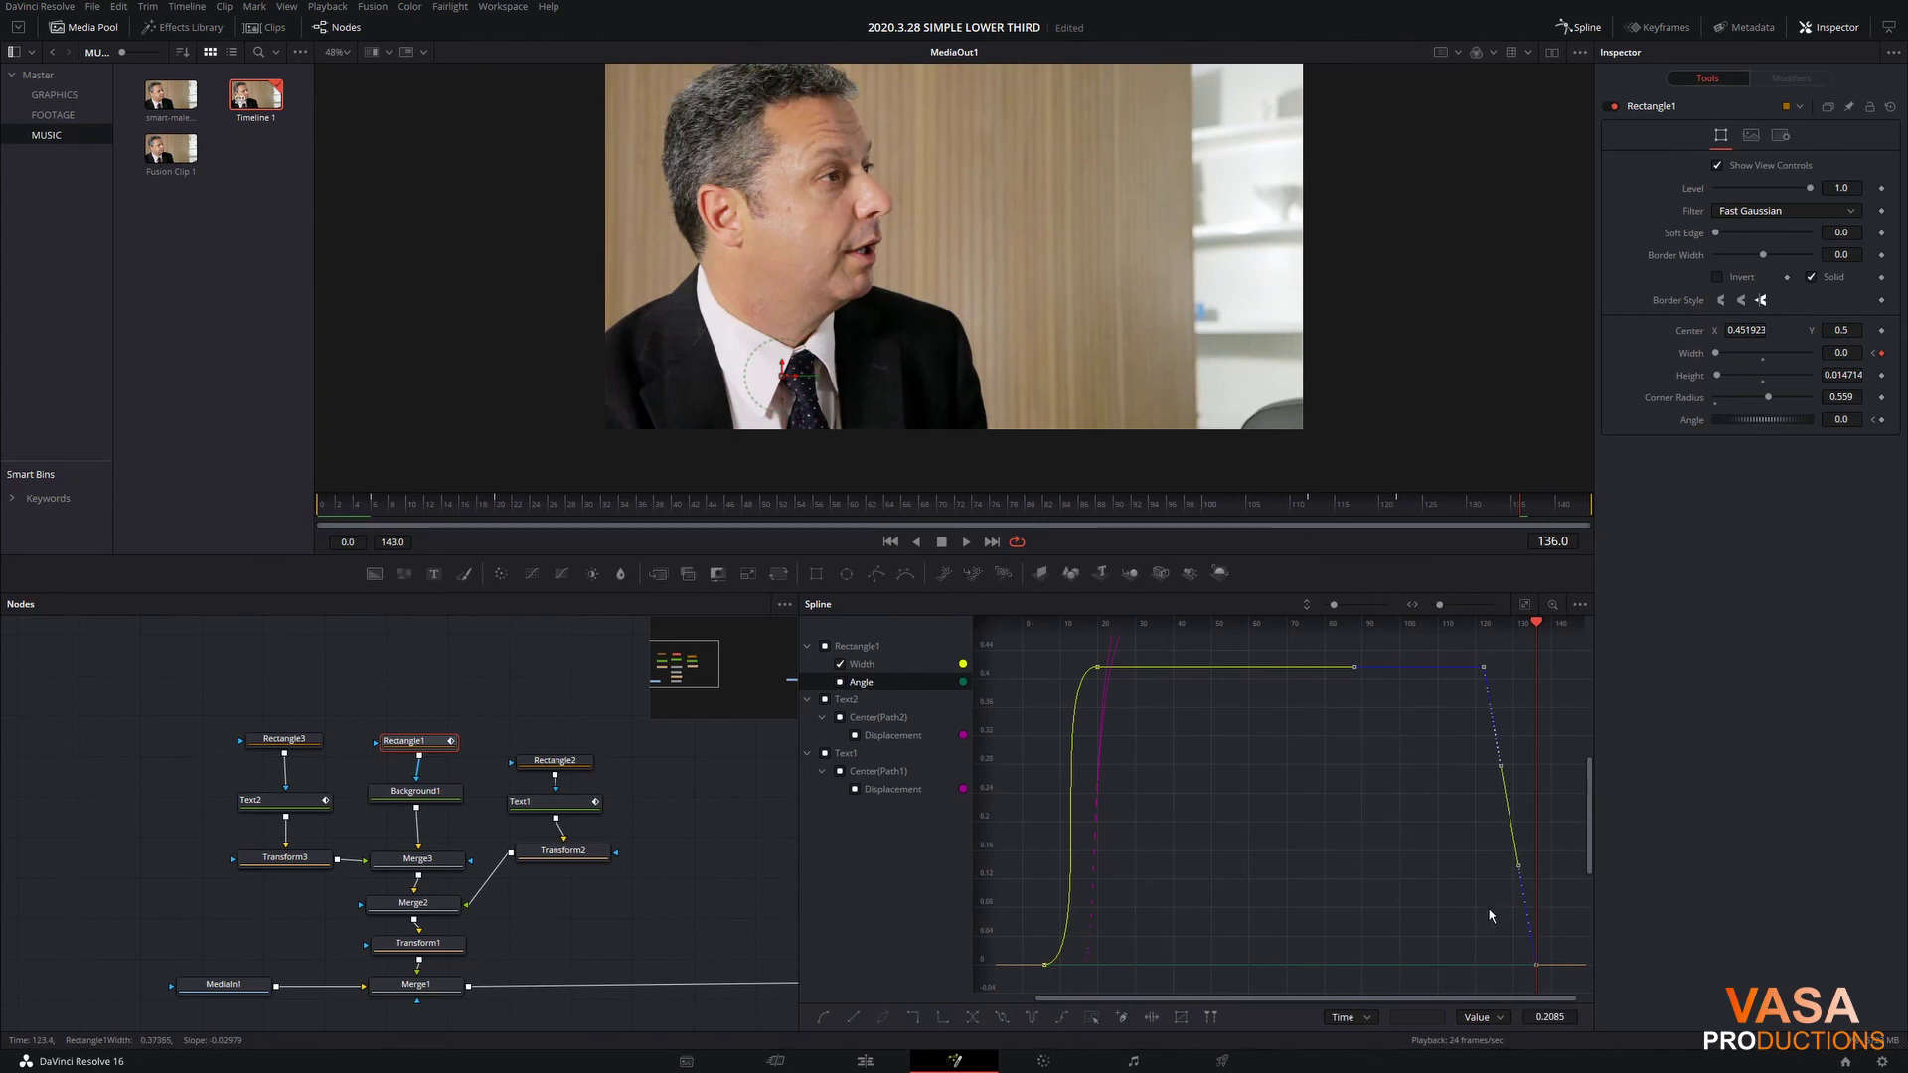
key(s)
drag(1501, 671, 1532, 672)
Step: Play back the eased blue-line exit, then select the Merge1 node
key(space)
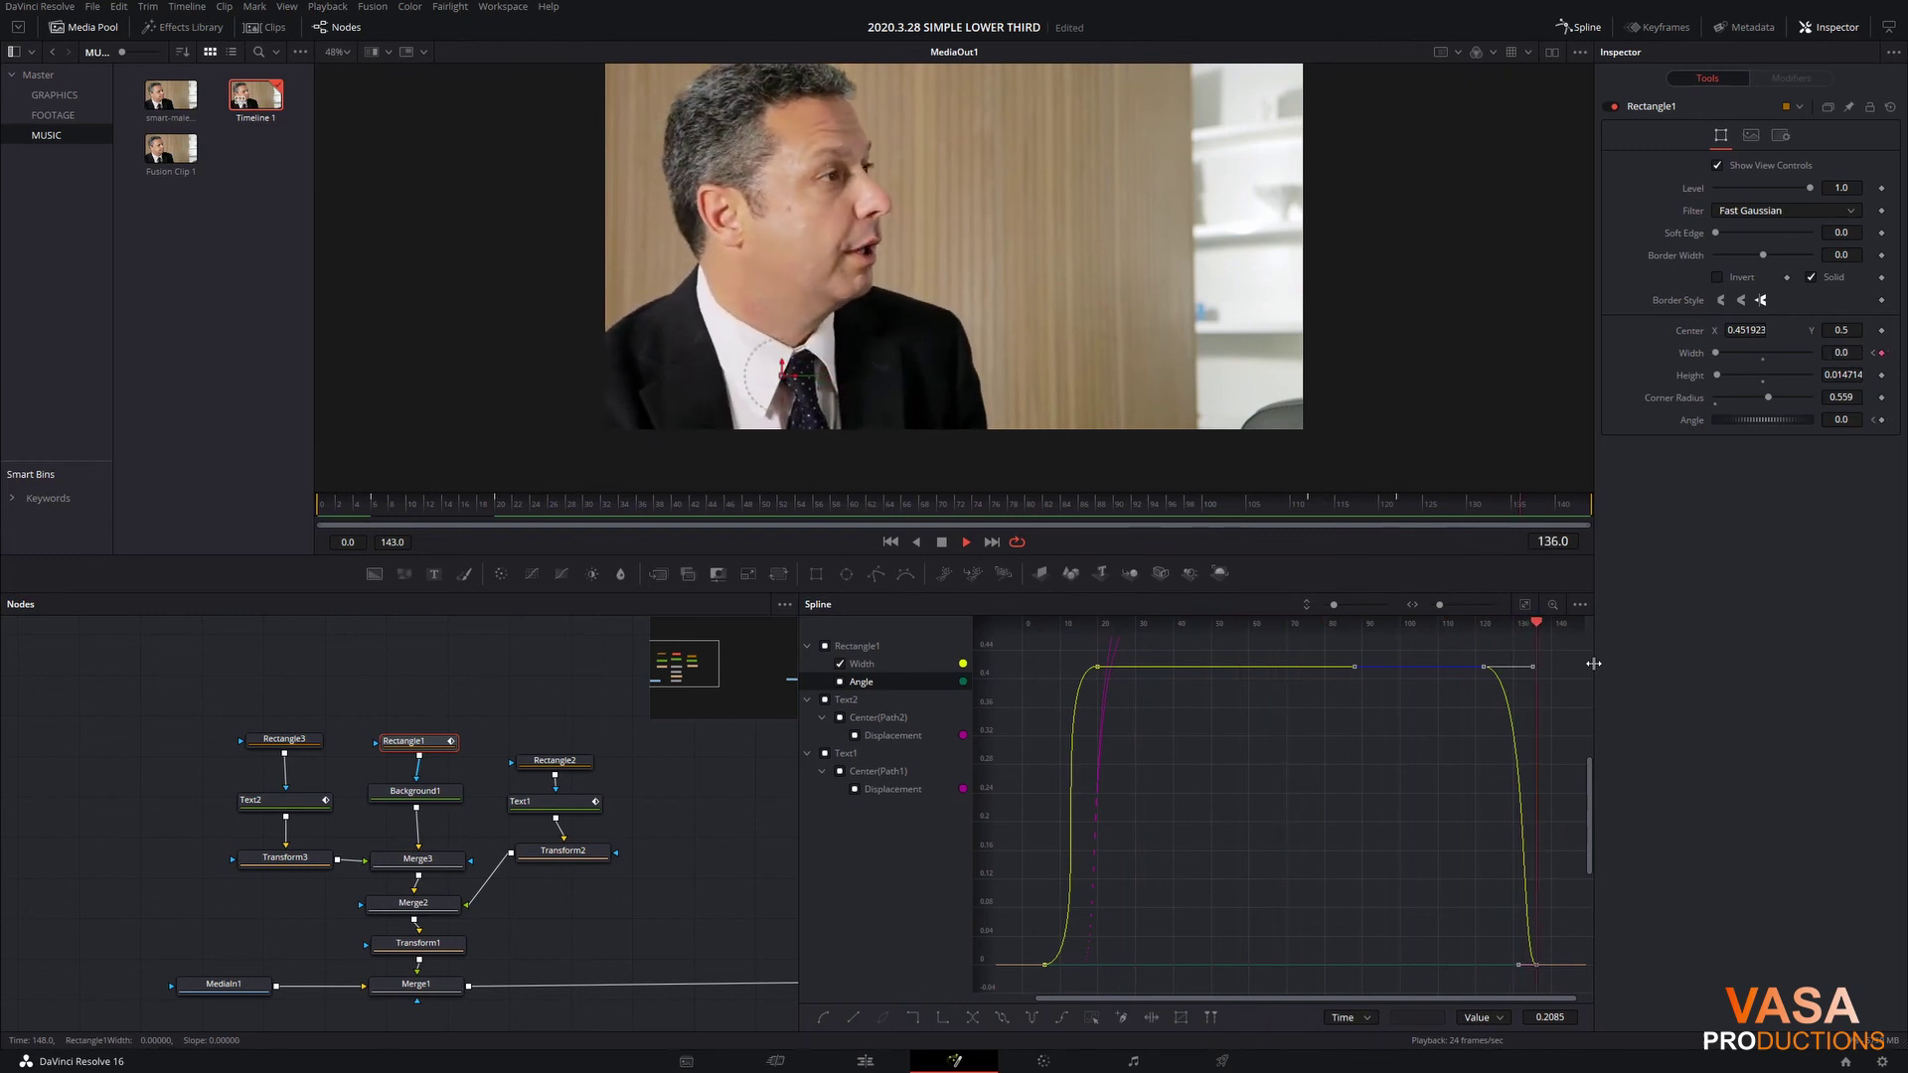
key(space)
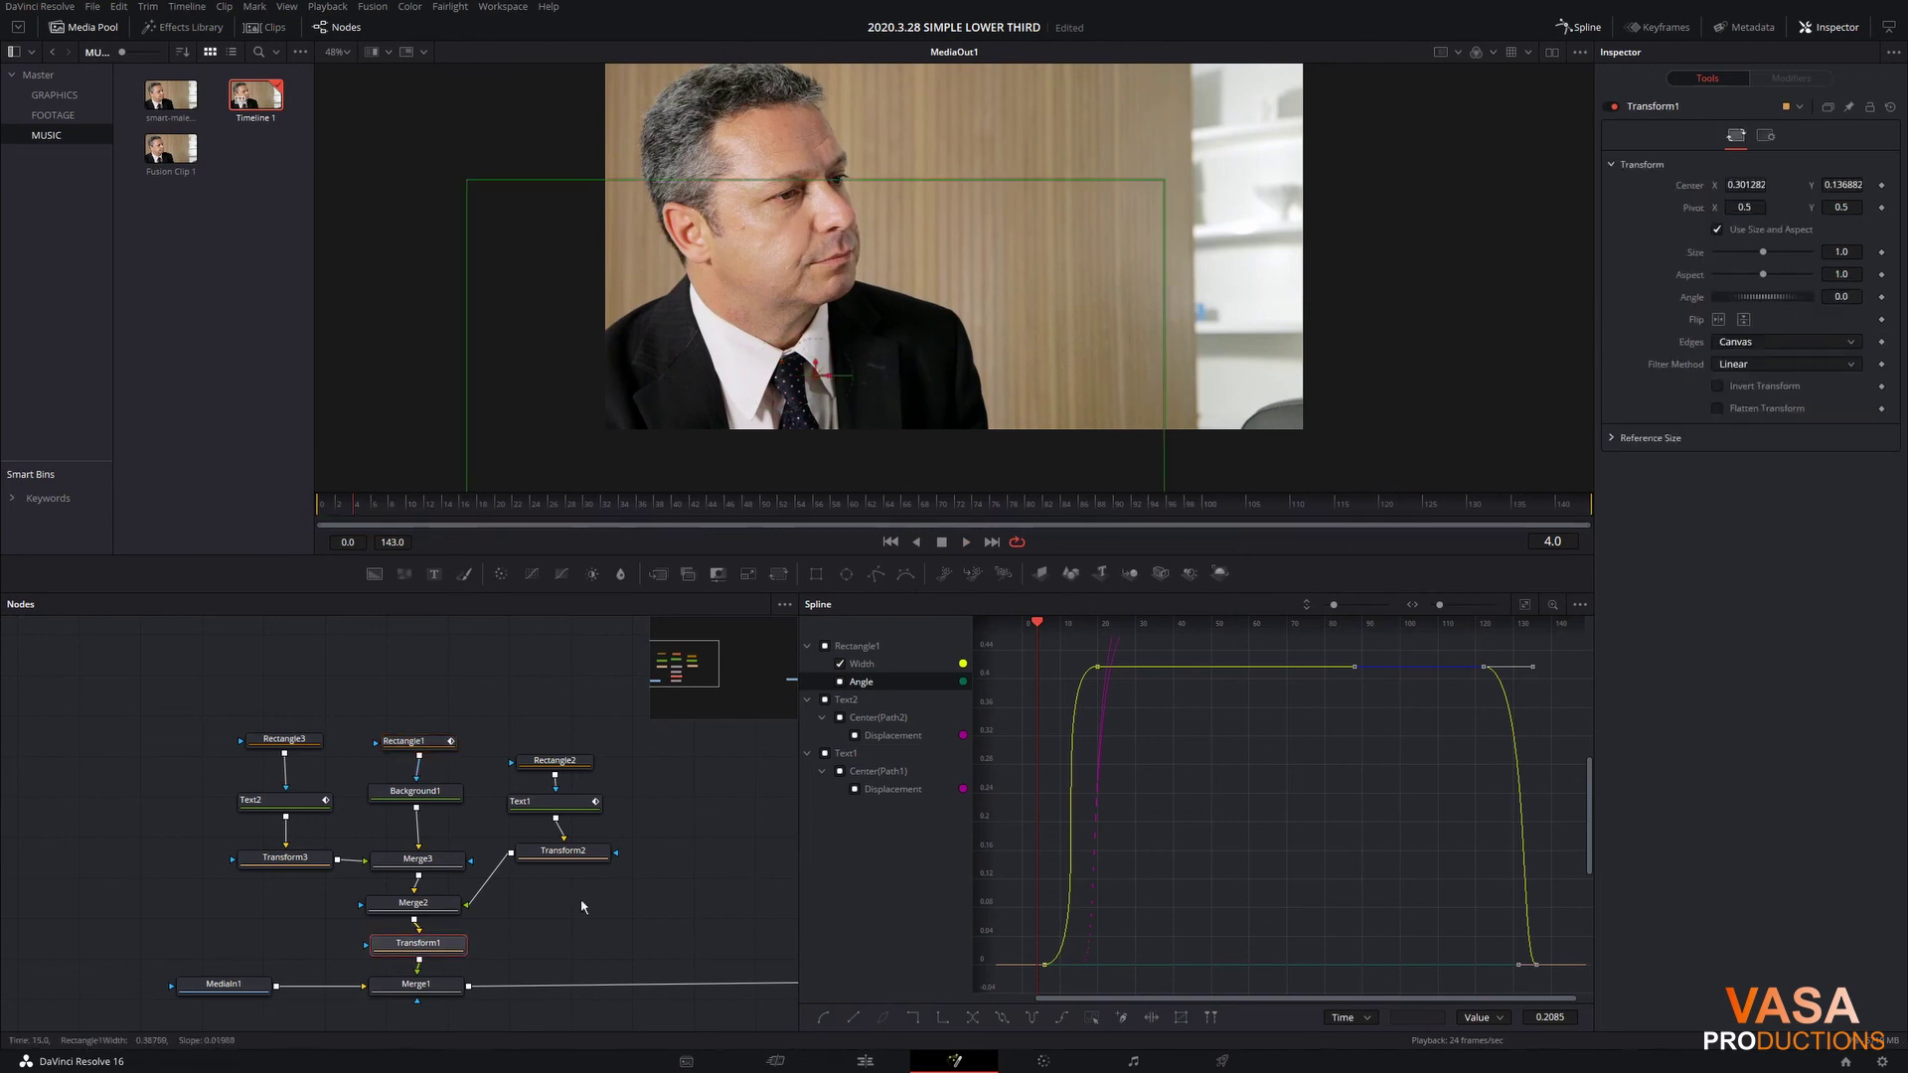
click(452, 984)
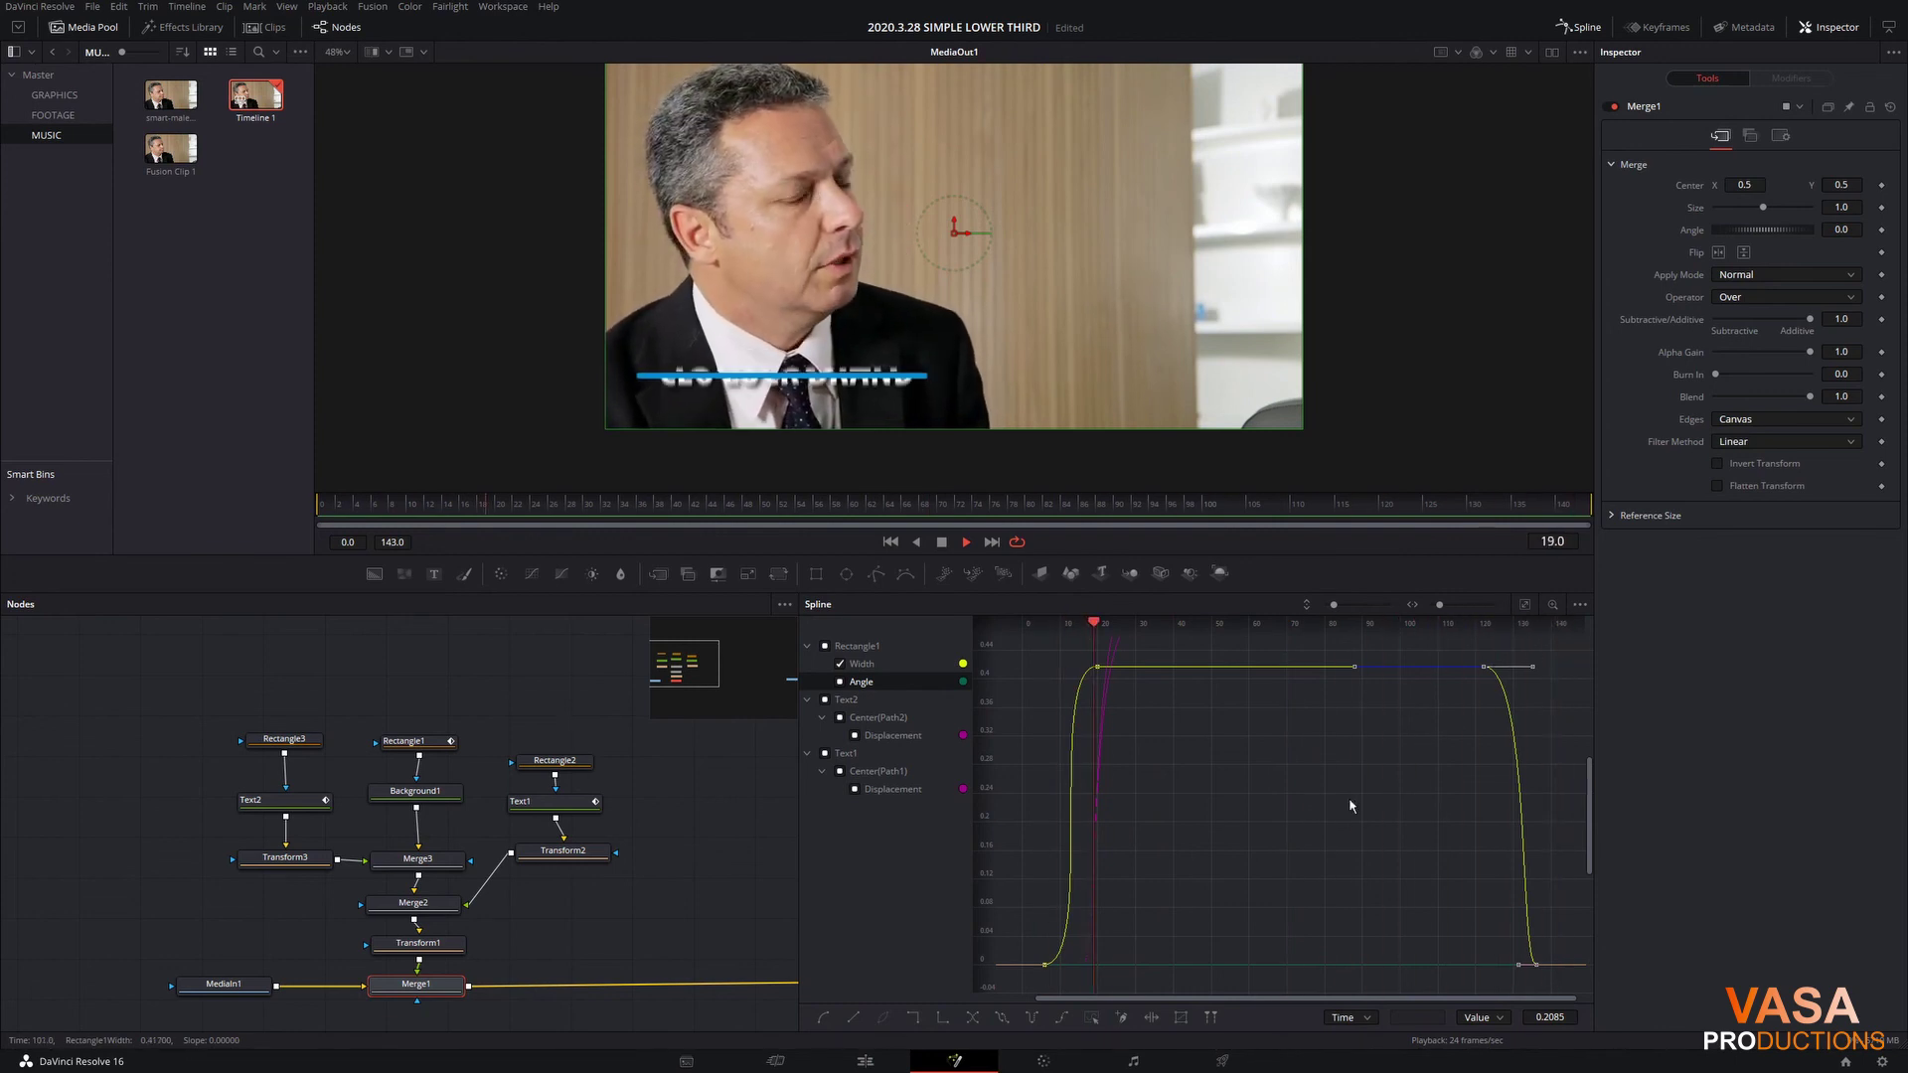
click(865, 1062)
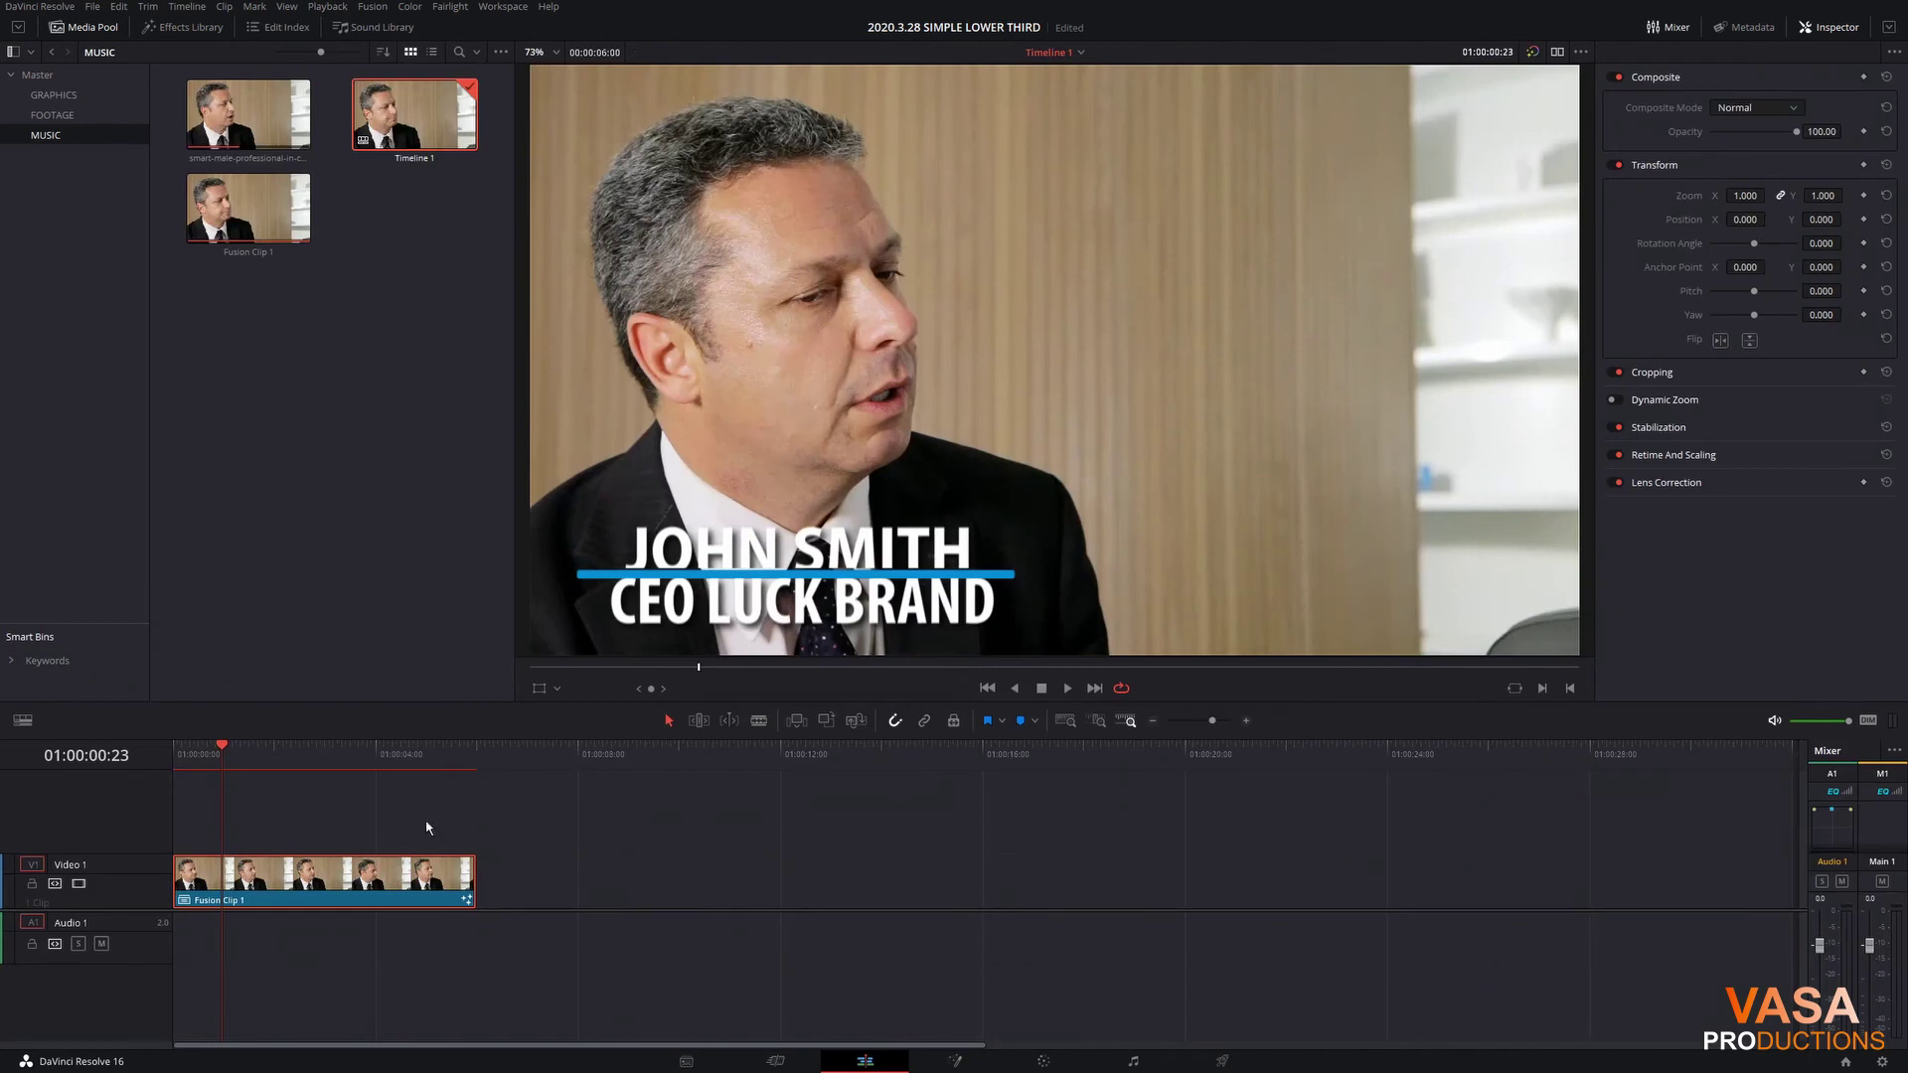
key(Home)
key(space)
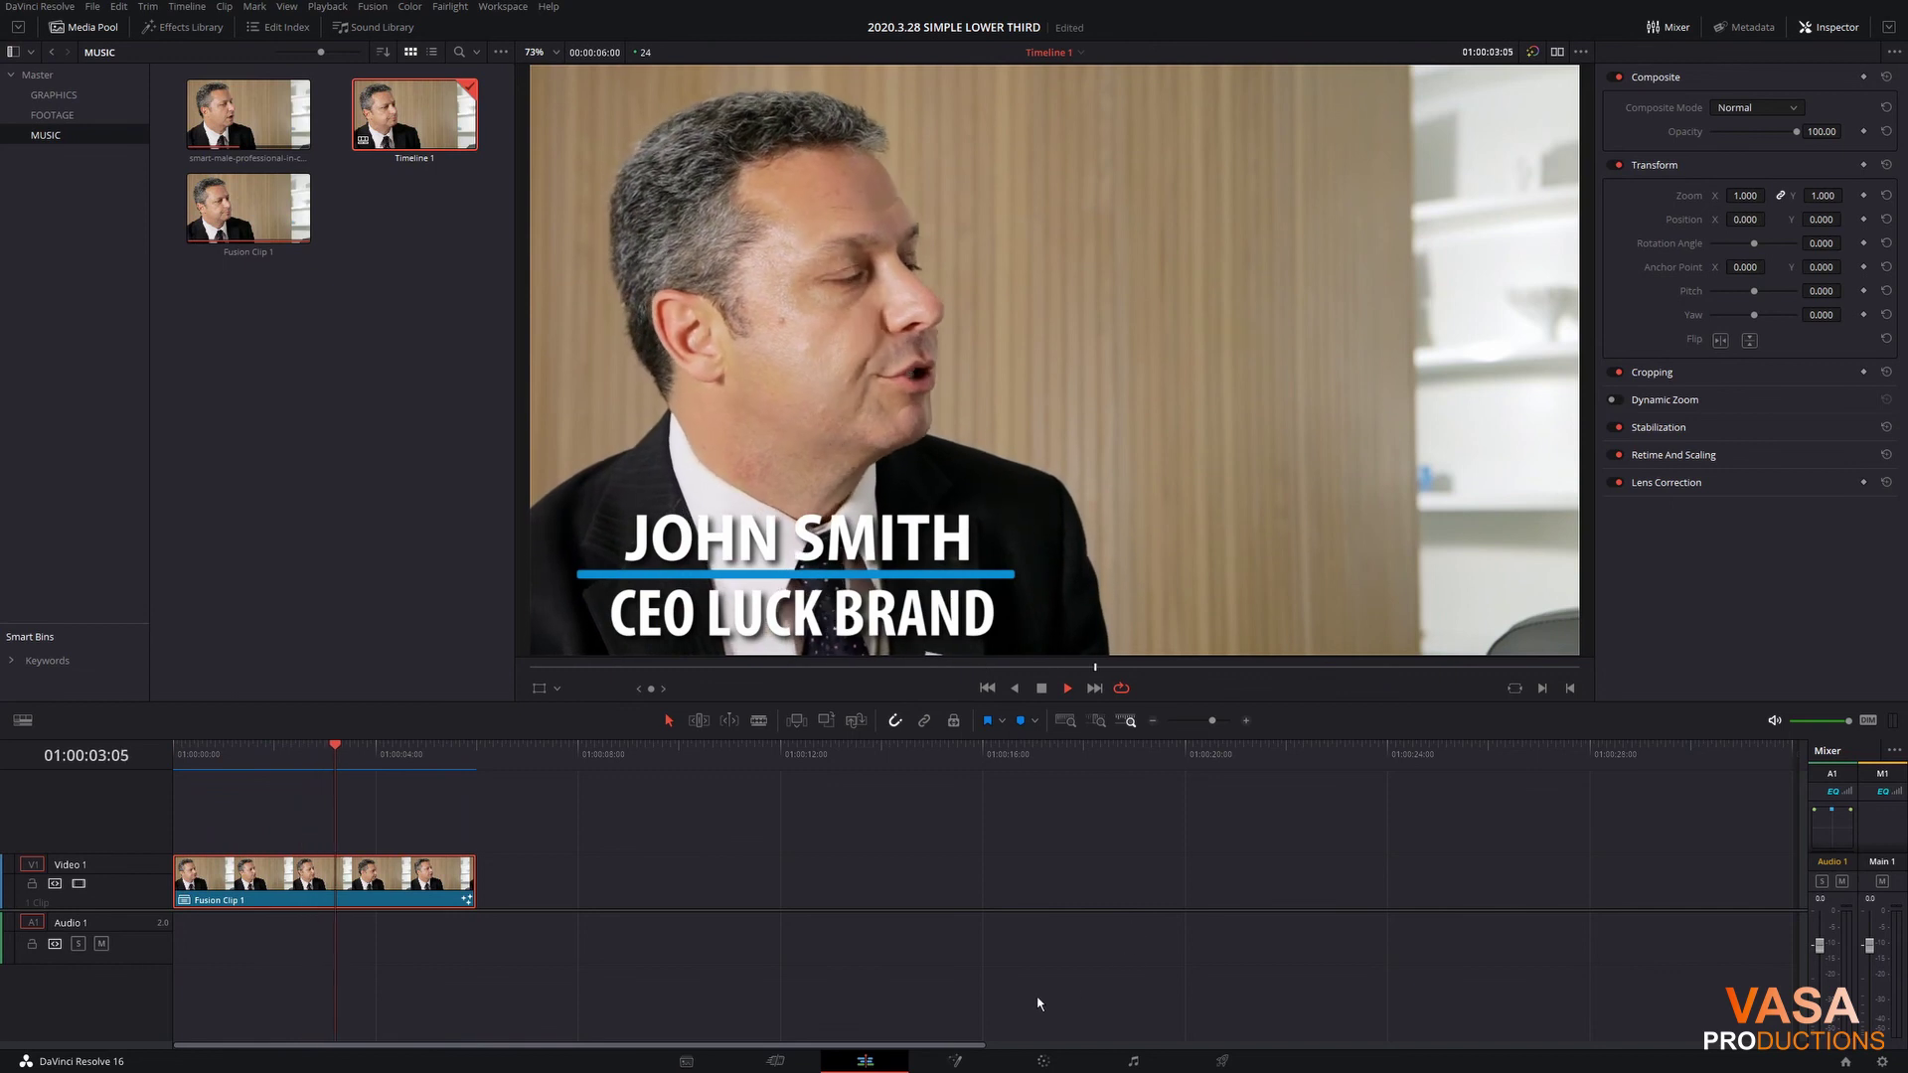
Step: Drag Transform1's center to (0.796, 0.143) to place the lower third bottom right
click(955, 1059)
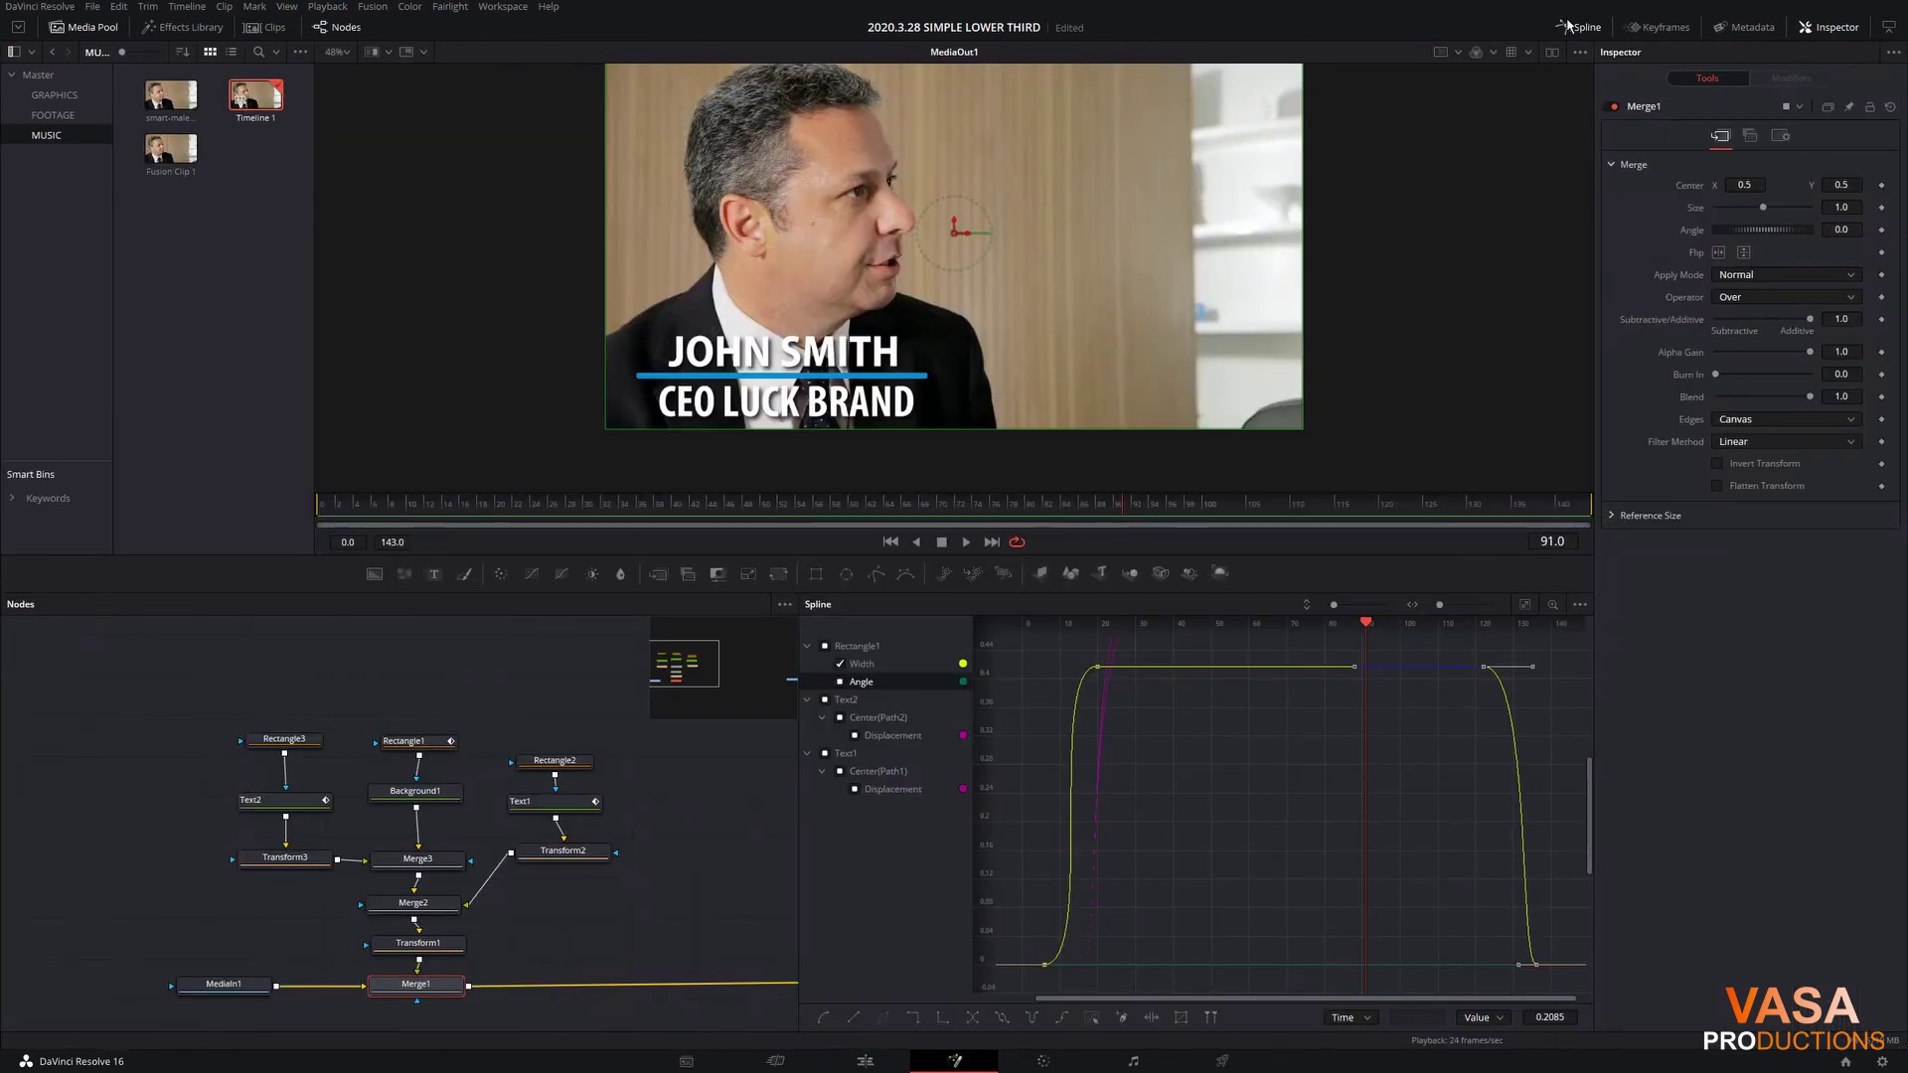
click(1568, 24)
click(417, 942)
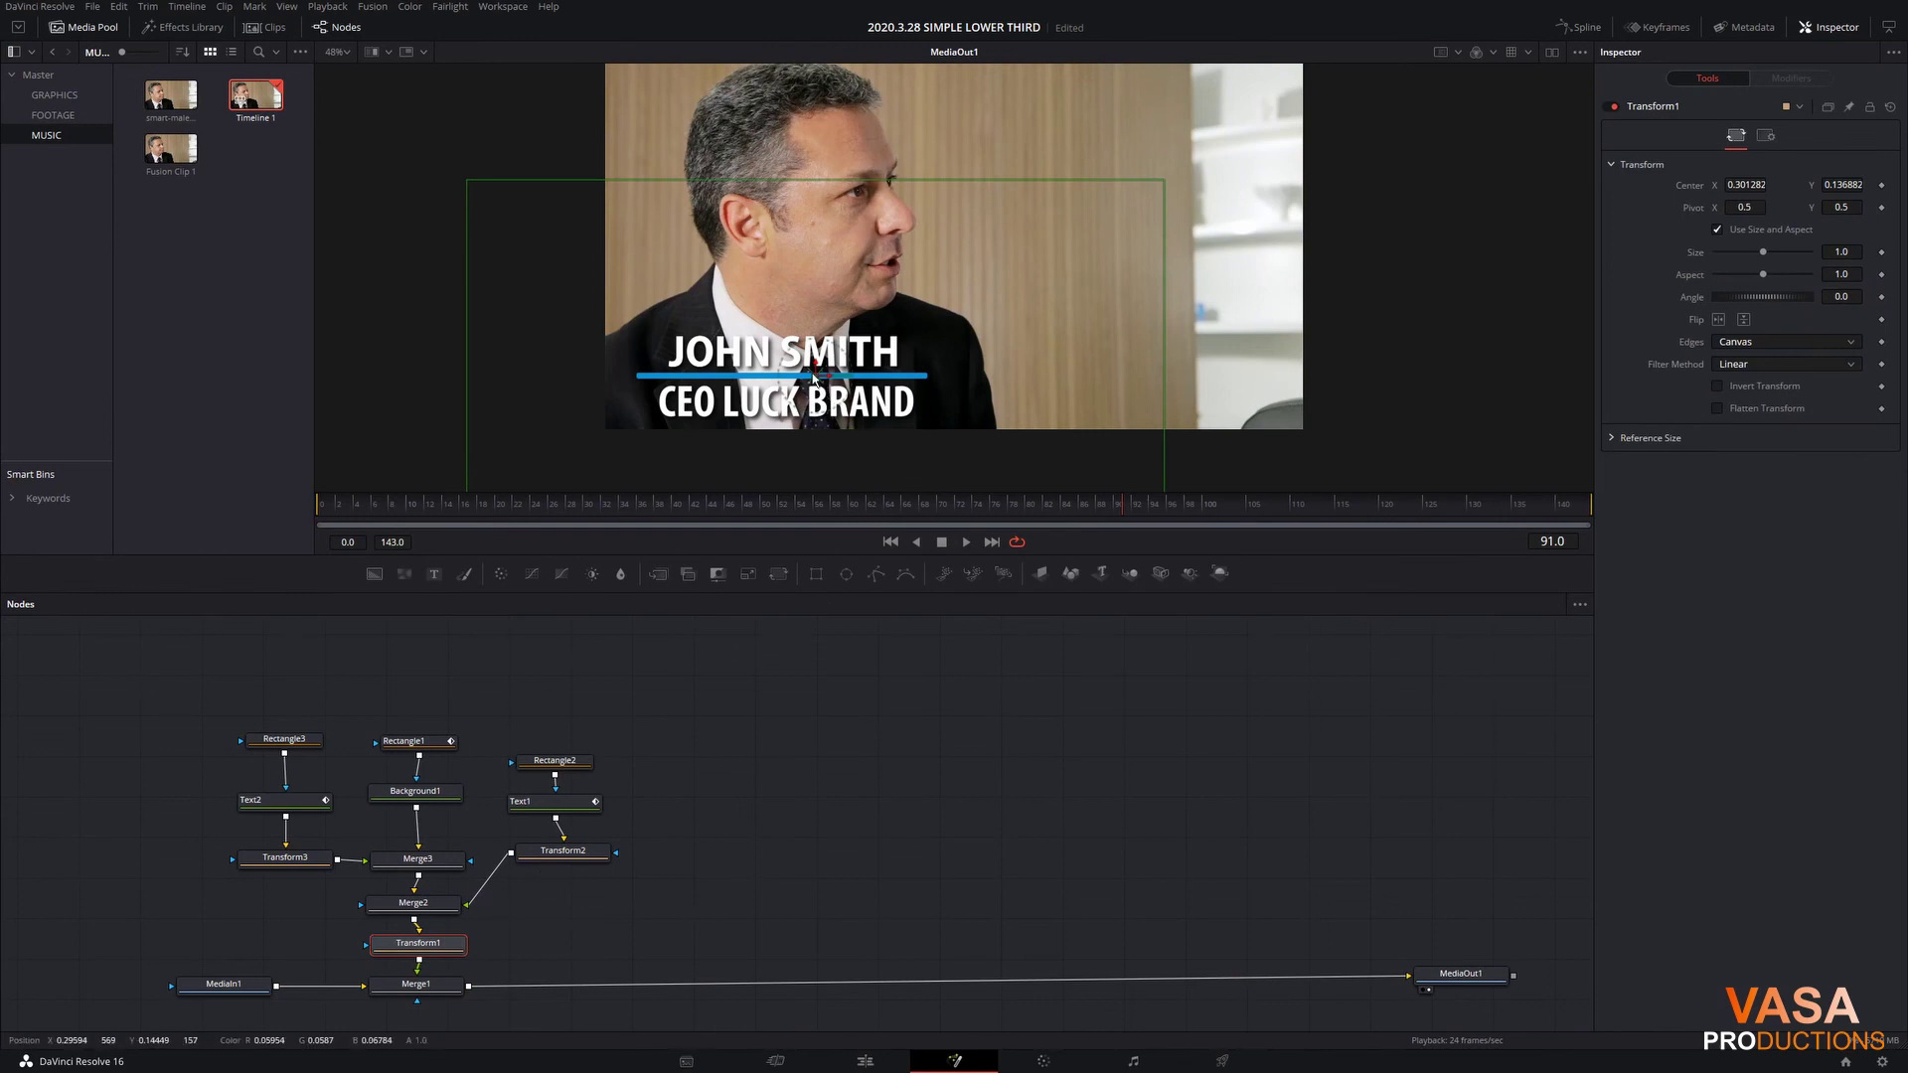
drag(815, 381, 1235, 382)
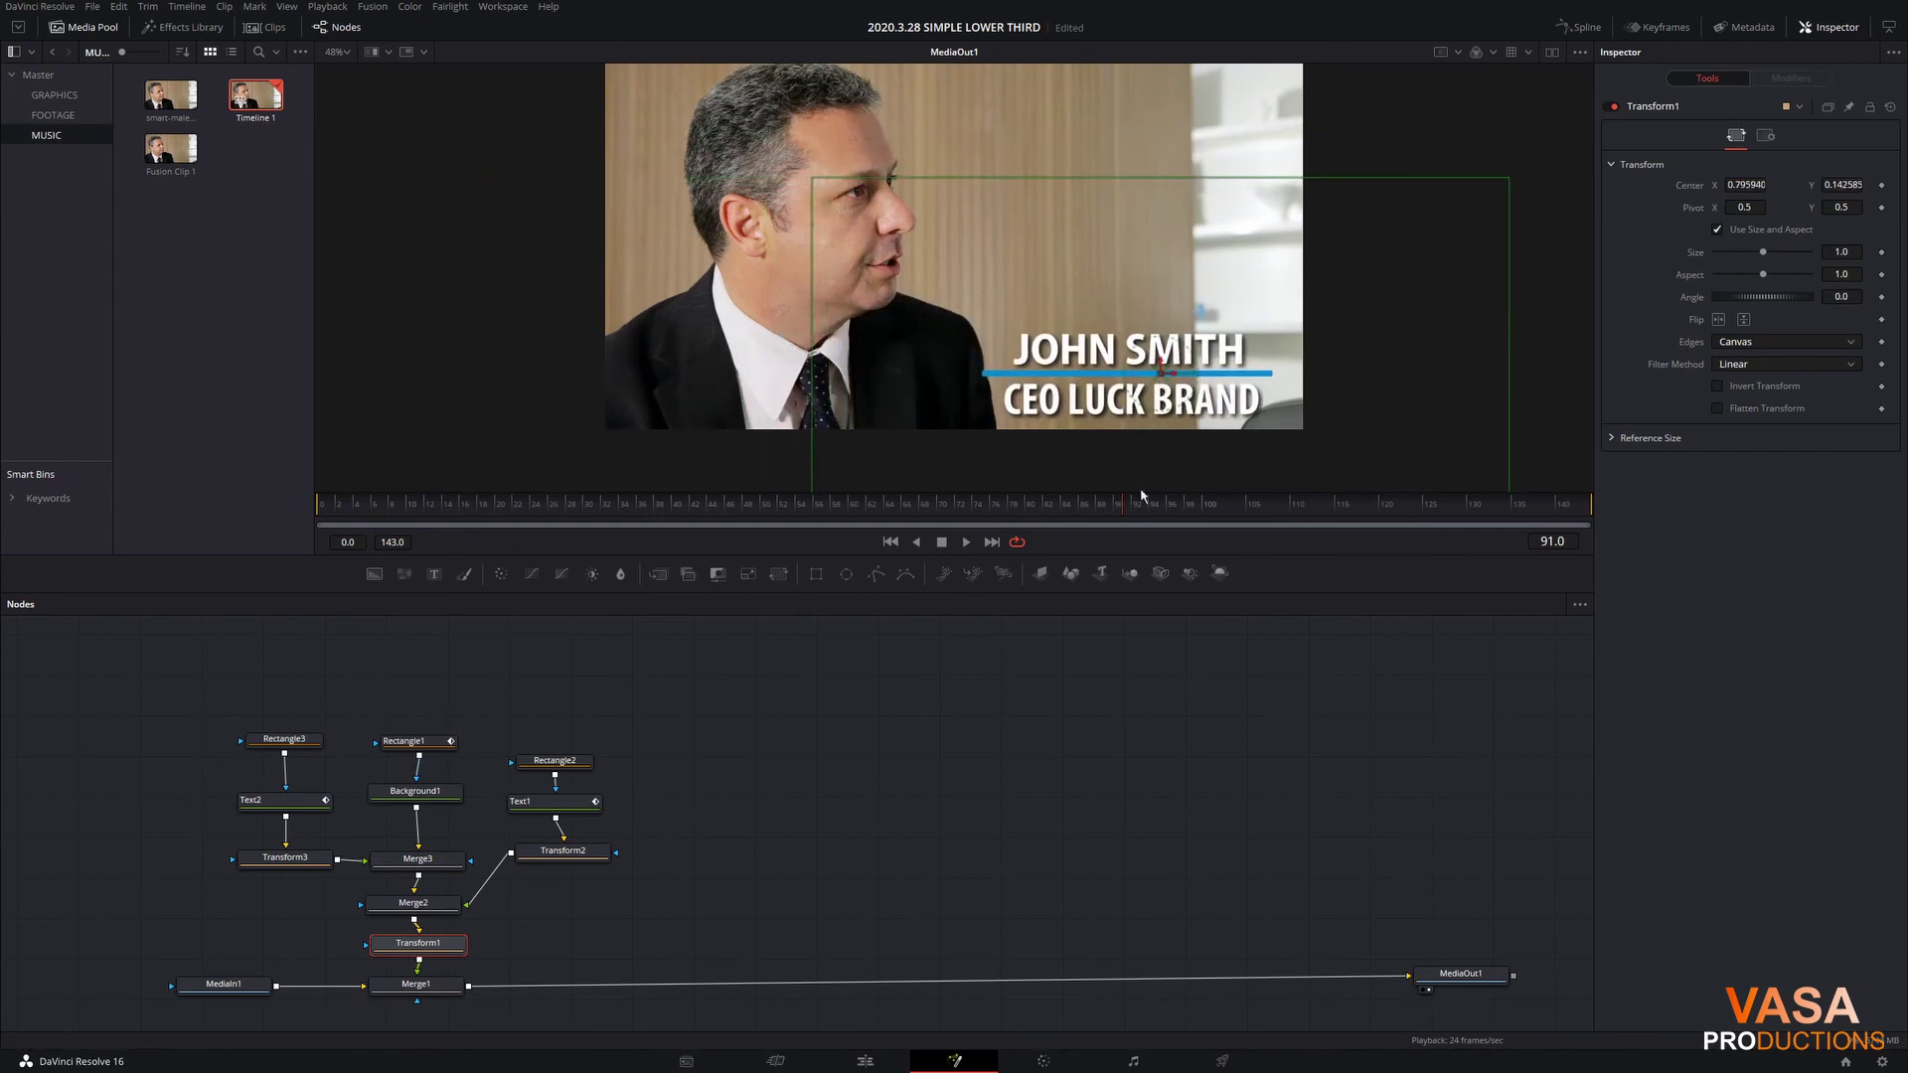
Step: On the Edit page, play Timeline 1 from the start to preview the corner lower third
click(865, 1061)
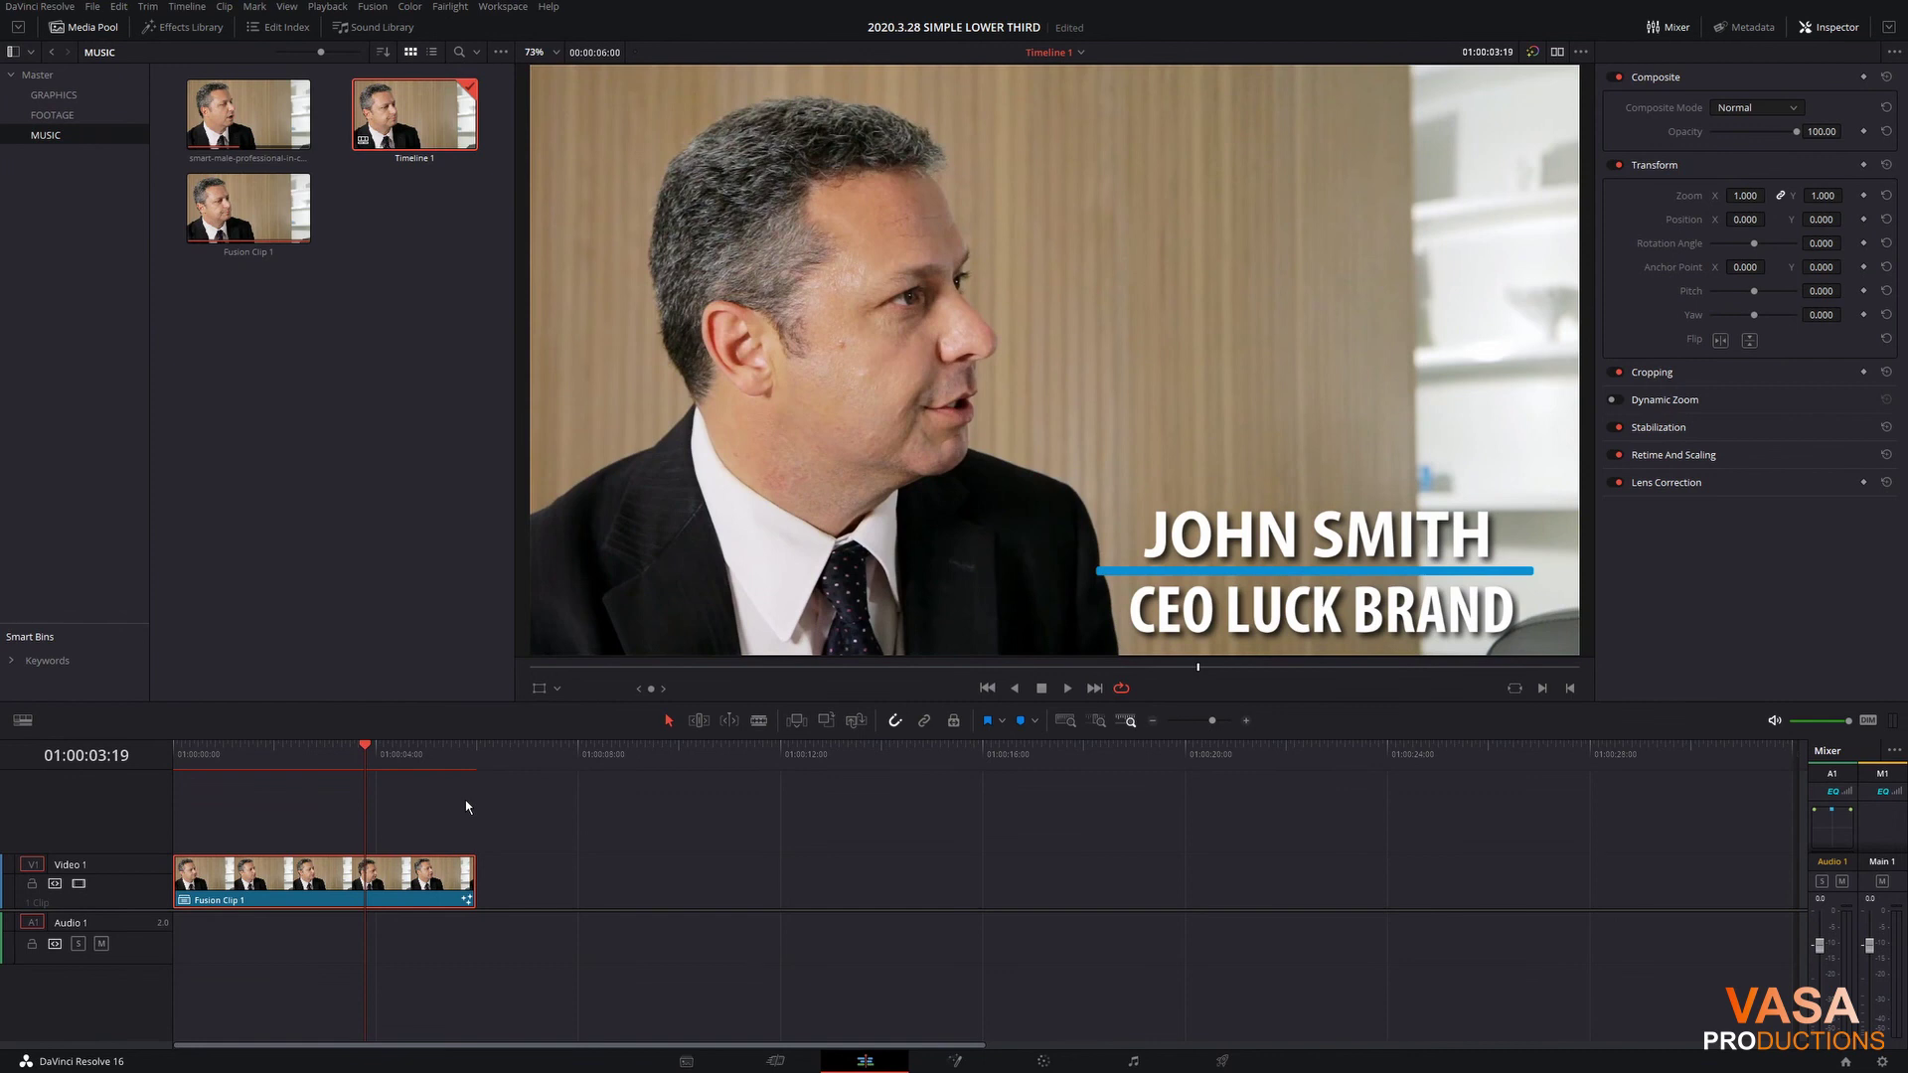
key(Home)
key(space)
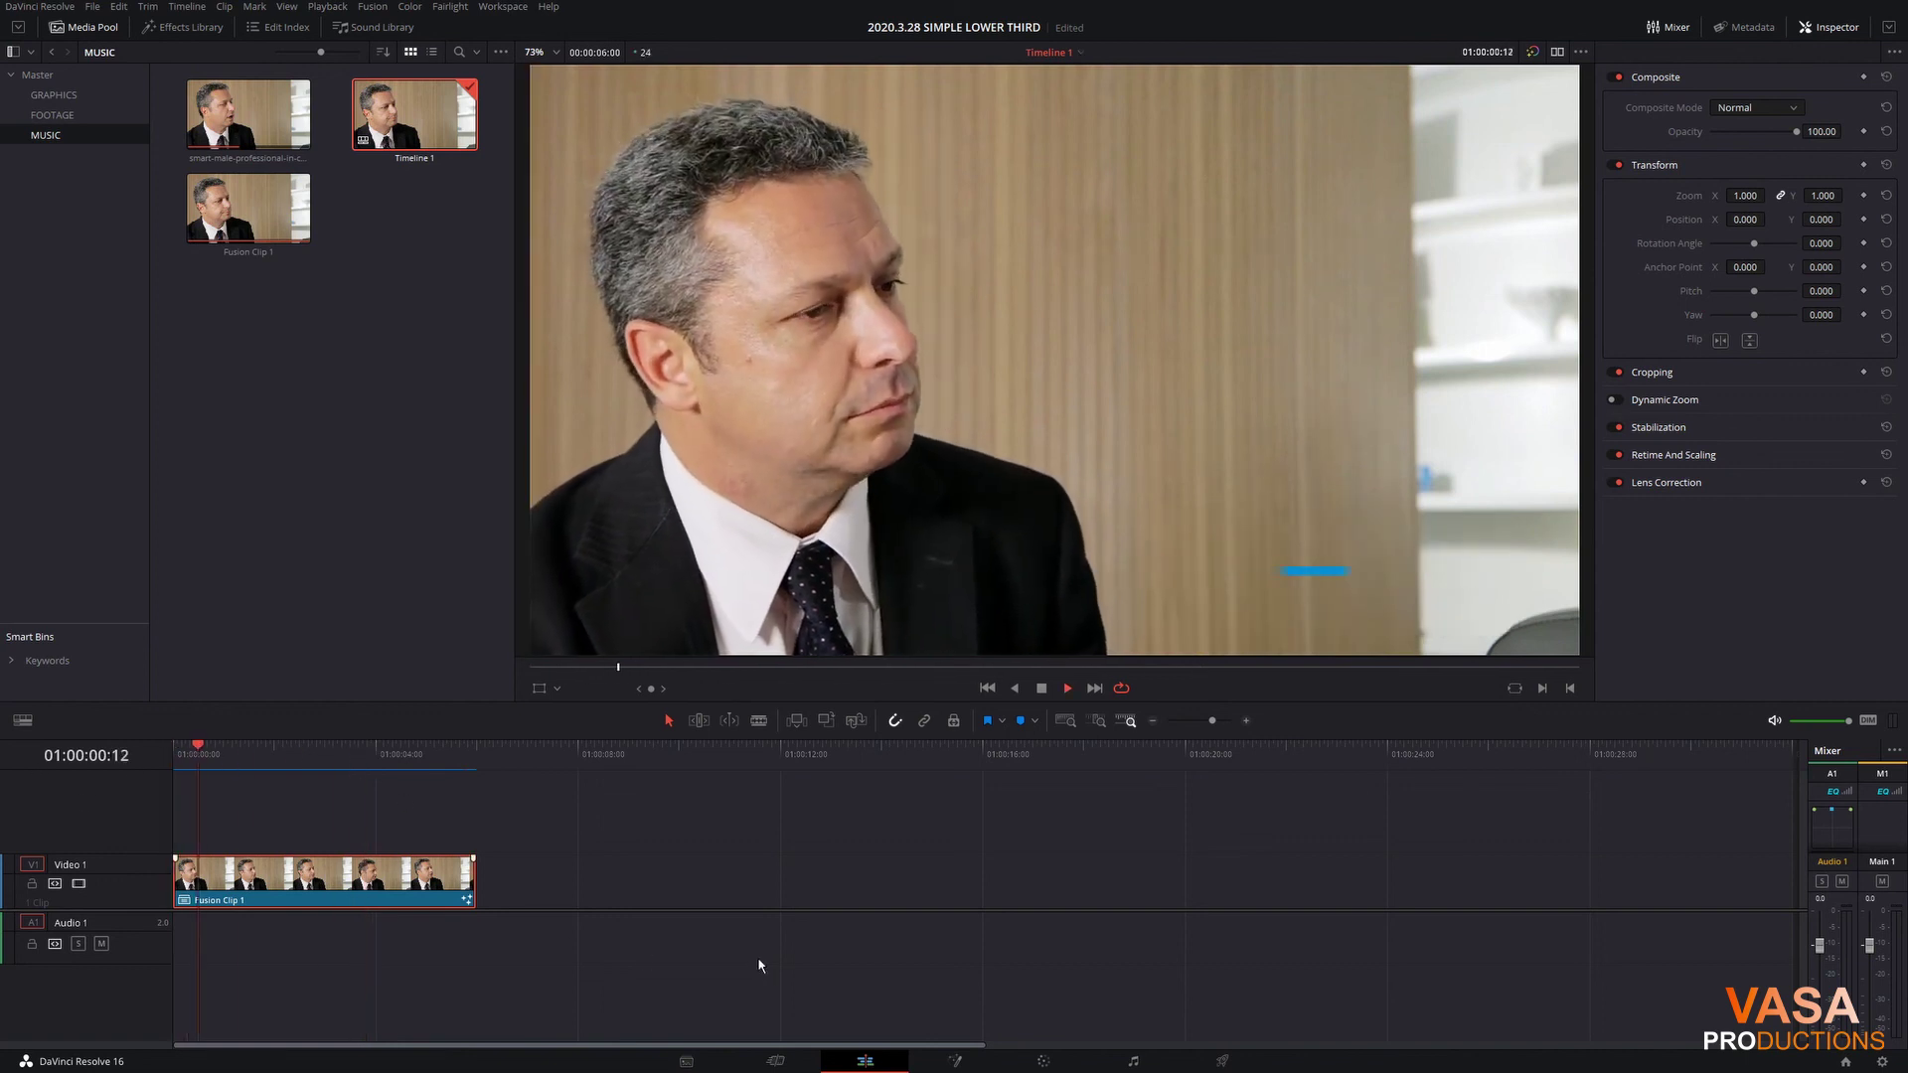